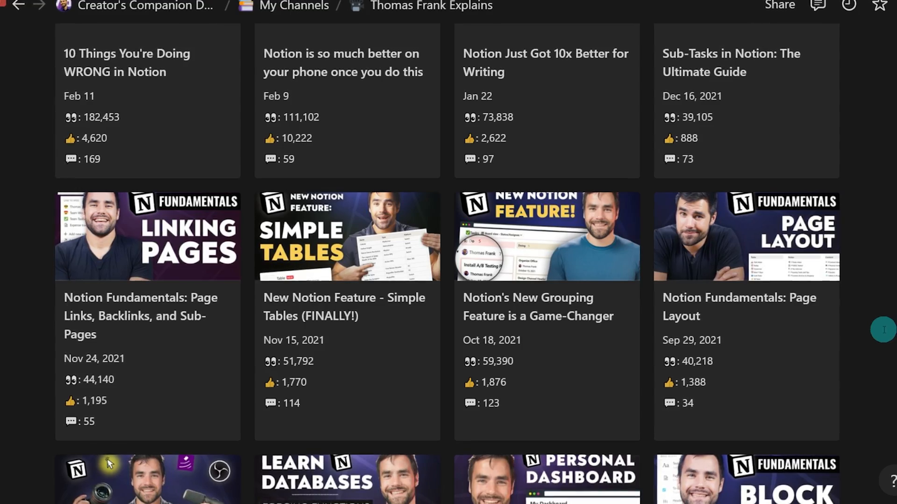
scroll(883, 329, "up", 5)
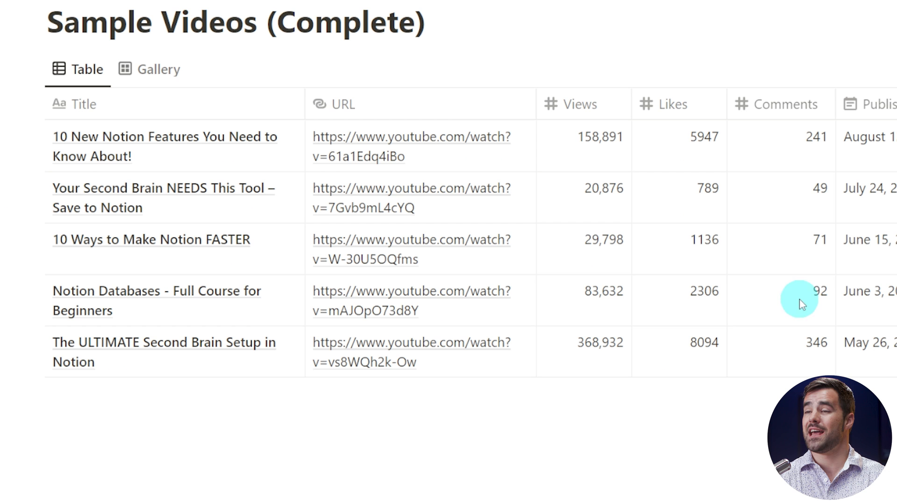
Show the Sample Videos (Complete) database as a gallery and look over the video cards.
left_click(156, 70)
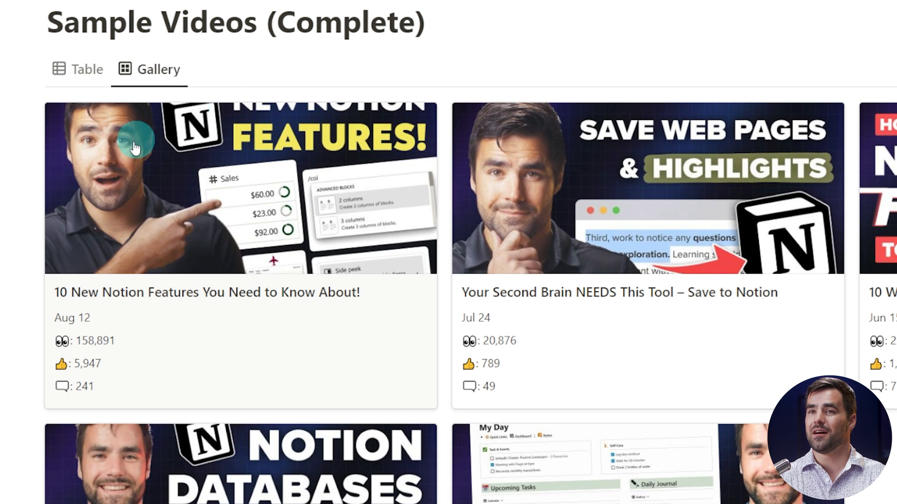
scroll(246, 244, "down", 2)
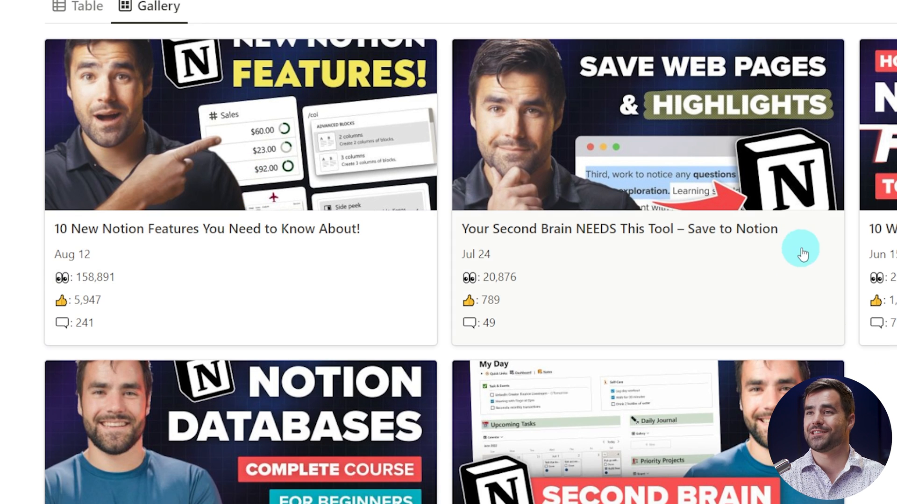
scroll(802, 251, "down", 2)
scroll(449, 253, "up", 1)
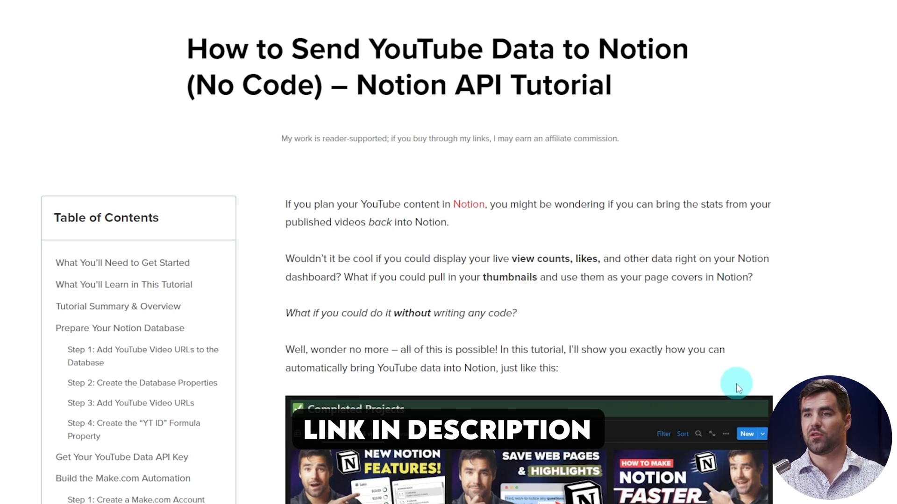
Skim the YouTube-to-Notion tutorial article from its introduction to the section on creating the YT ID formula property.
scroll(736, 384, "down", 7)
scroll(807, 294, "down", 20)
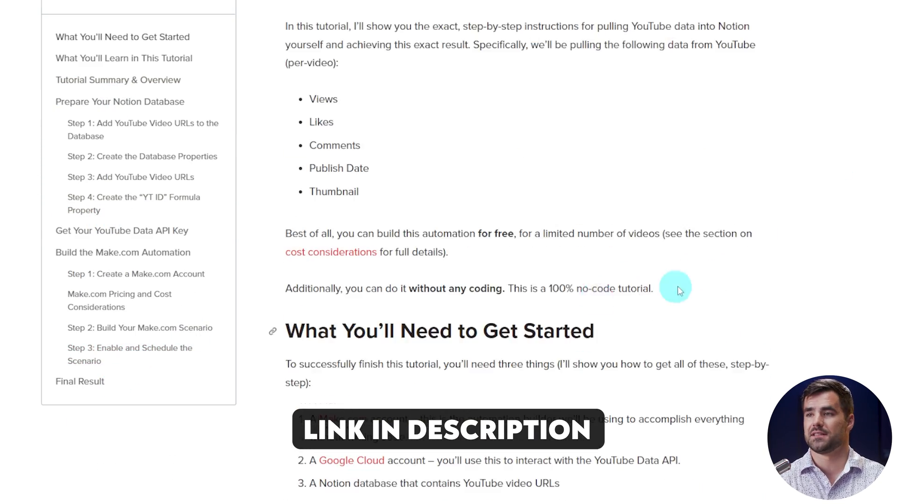
scroll(813, 294, "down", 20)
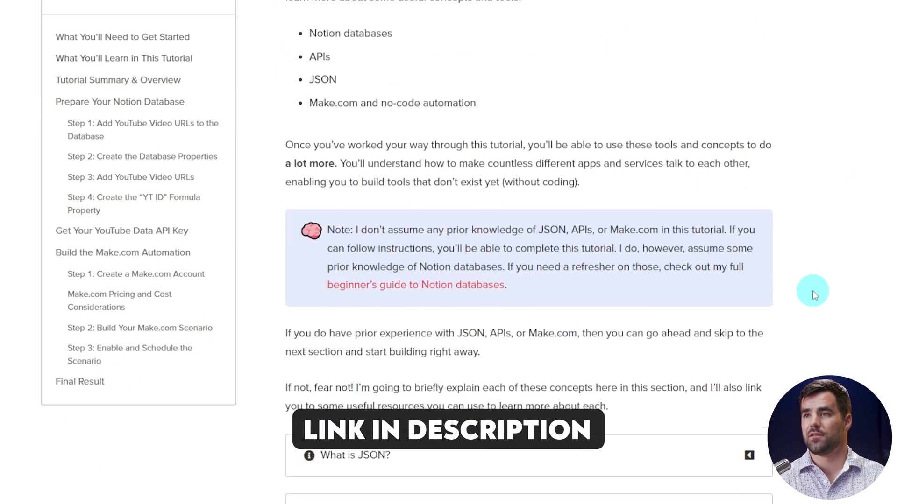
scroll(817, 294, "down", 20)
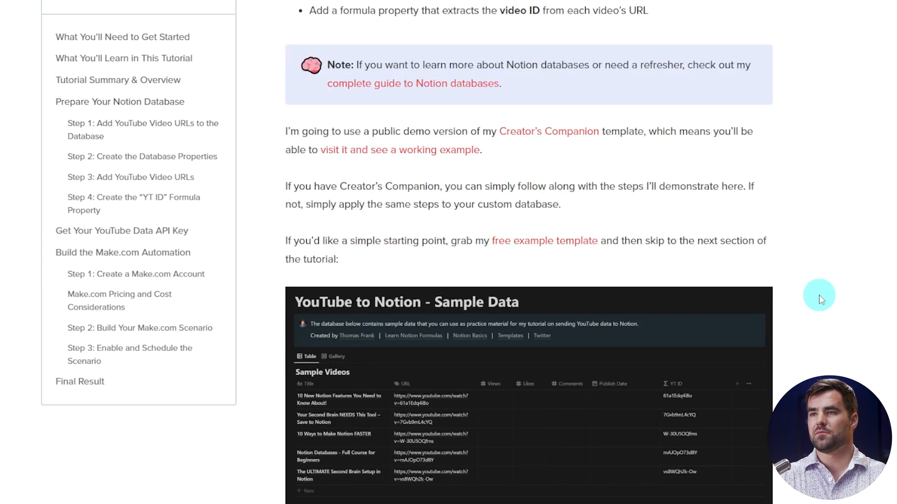
scroll(822, 297, "down", 10)
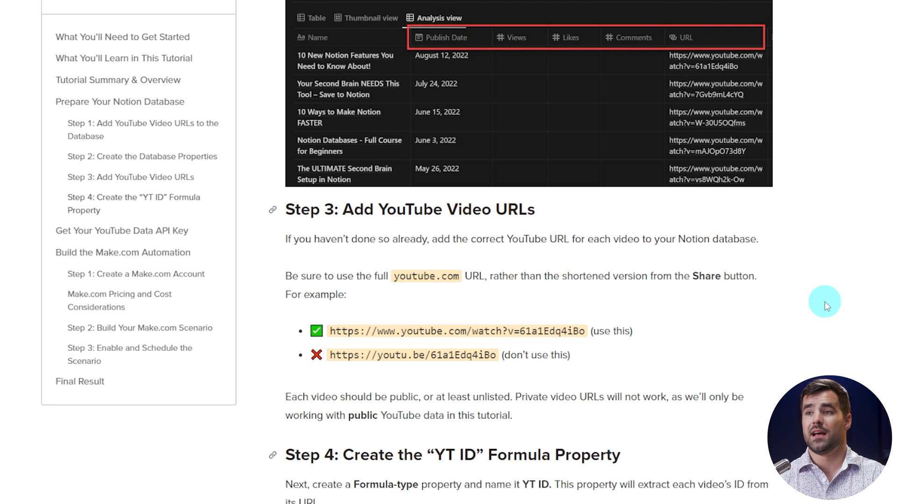
scroll(825, 300, "down", 8)
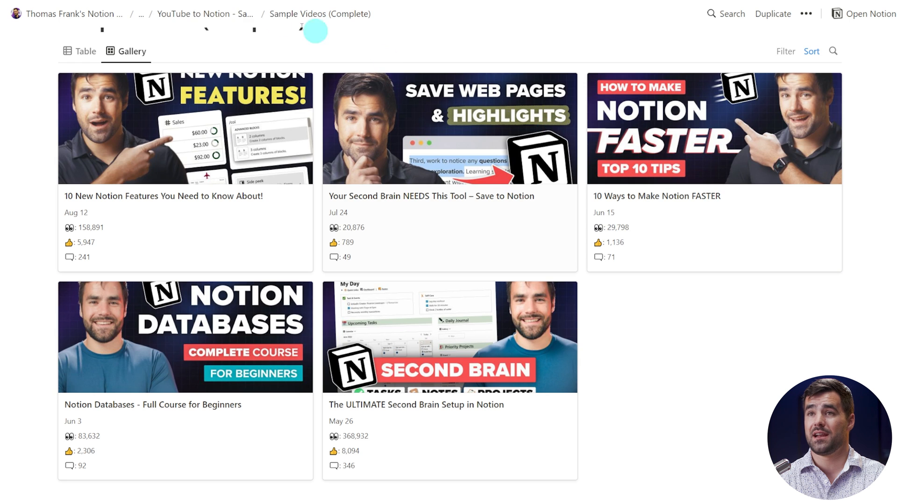
Open the YouTube to Notion - Sample Data page and compare its blank table with the completed copy in gallery and table views.
left_click(213, 14)
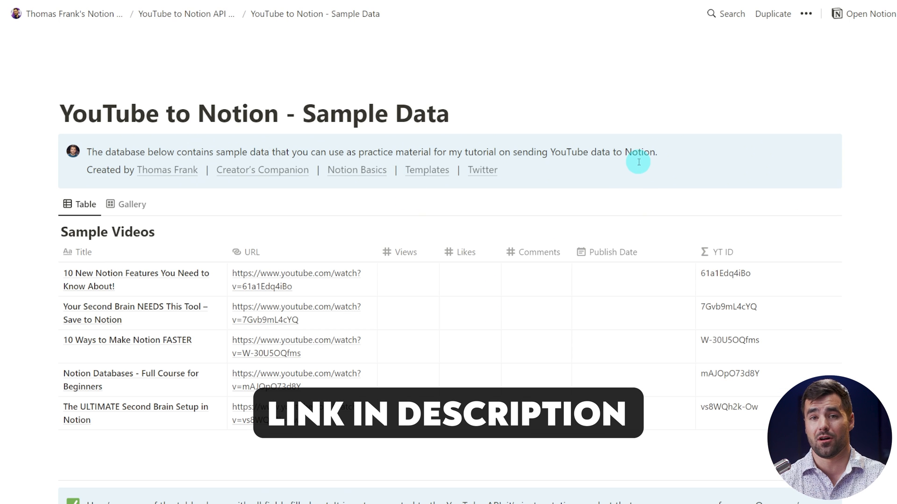
scroll(606, 172, "down", 1)
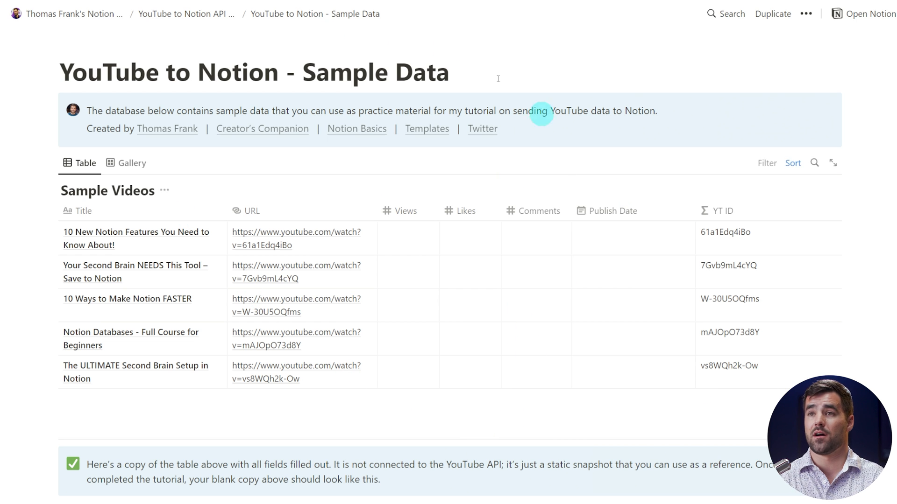
scroll(502, 220, "down", 10)
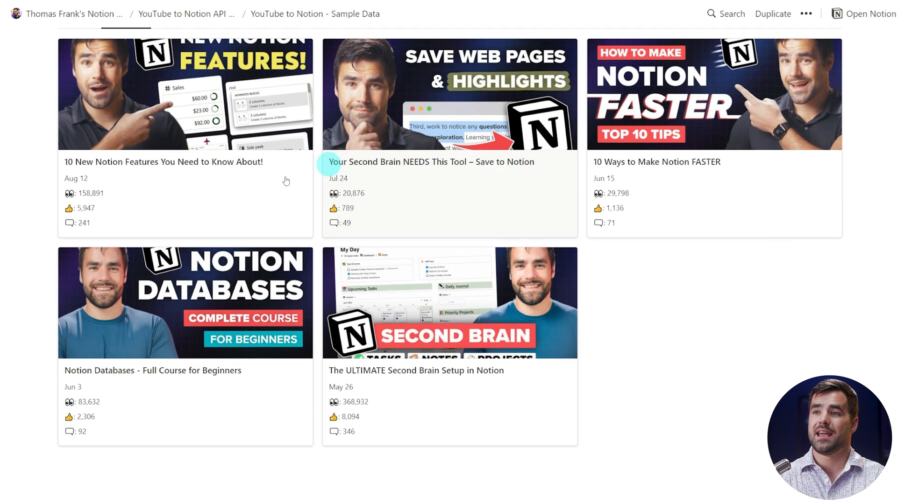
scroll(187, 168, "up", 2)
left_click(84, 104)
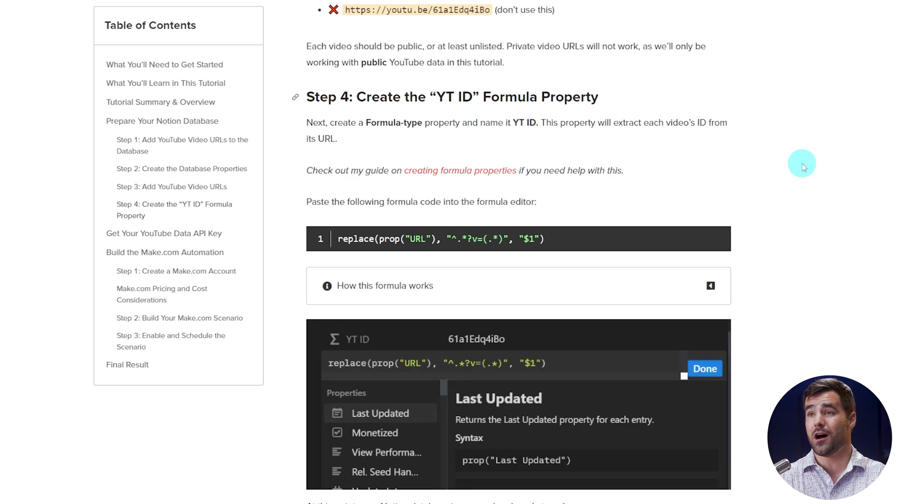
Expand the "What is an API?" primer in the tutorial article and read its explanation of endpoints and request methods.
scroll(803, 166, "up", 20)
scroll(857, 211, "up", 20)
scroll(857, 211, "down", 5)
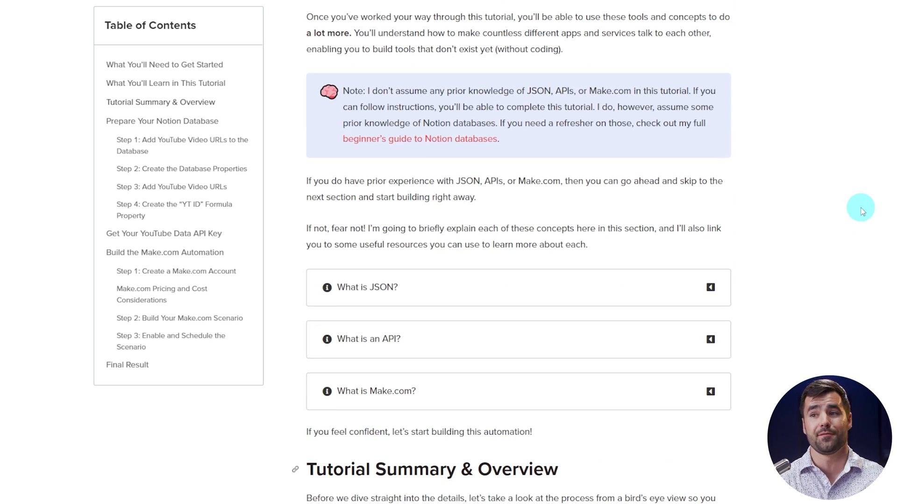
scroll(862, 212, "down", 2)
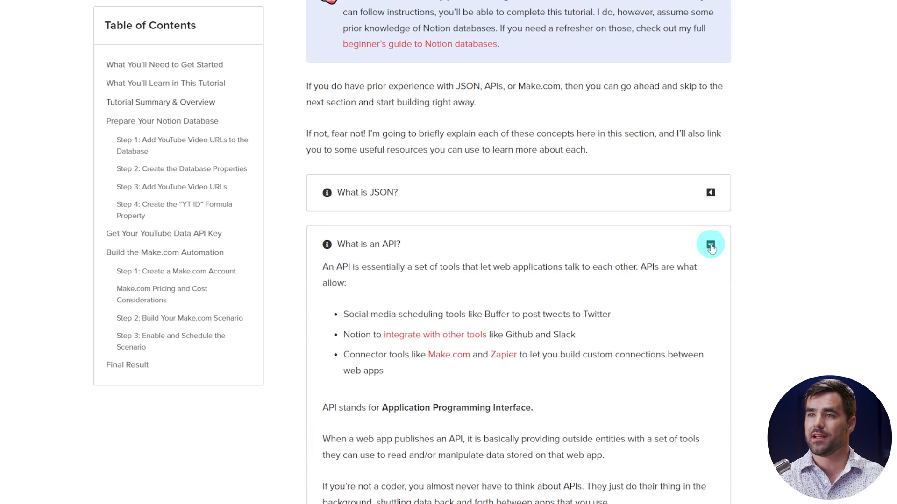
scroll(789, 256, "down", 20)
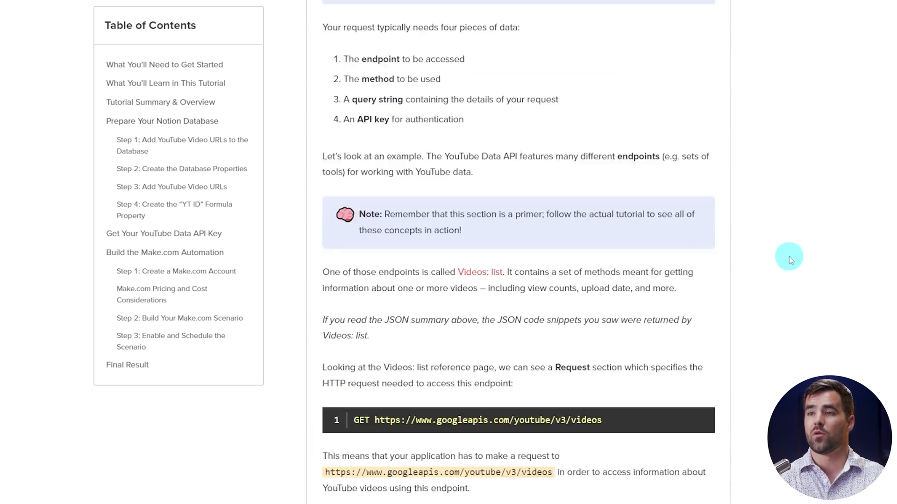
scroll(790, 260, "down", 13)
scroll(785, 265, "up", 5)
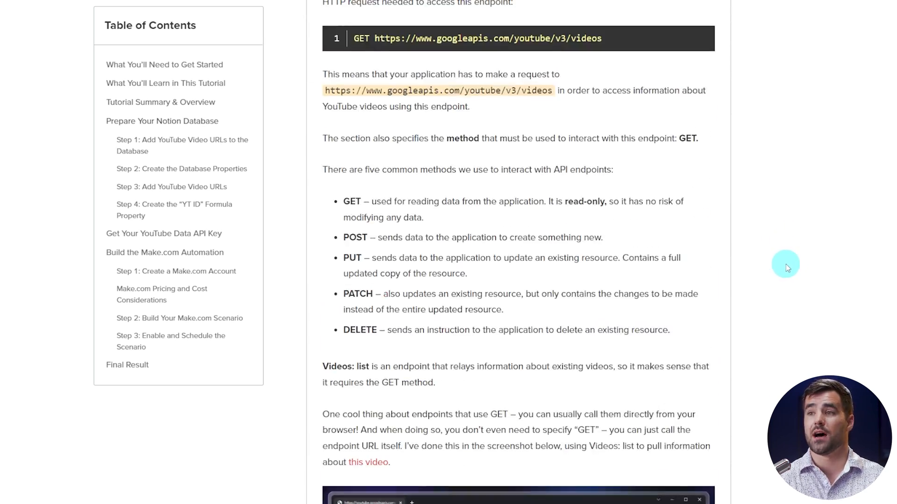
scroll(786, 275, "up", 10)
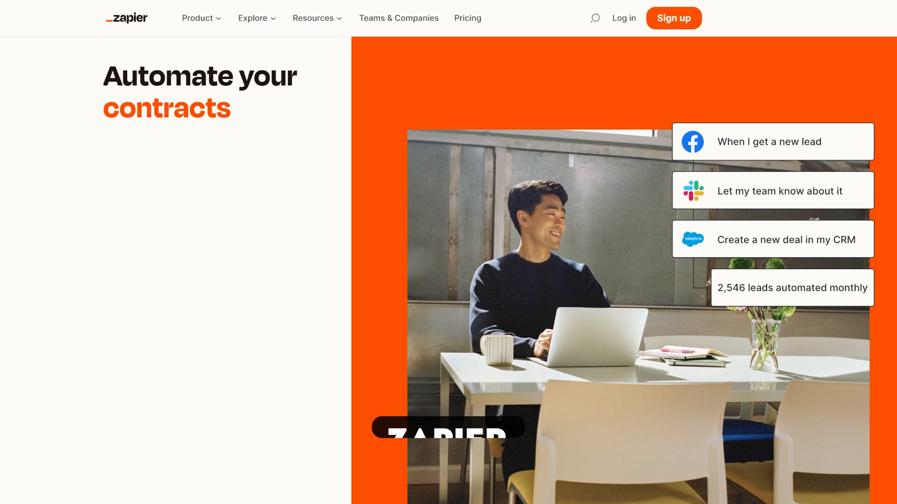
scroll(488, 285, "down", 2)
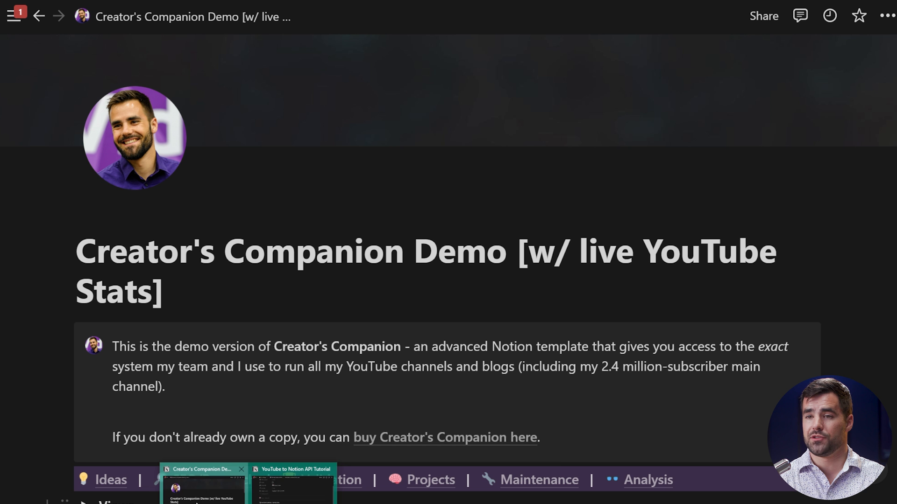
Switch to the Creator's Companion Demo in Notion and open the Thomas Frank Explains channel from My Channels.
left_click(360, 129)
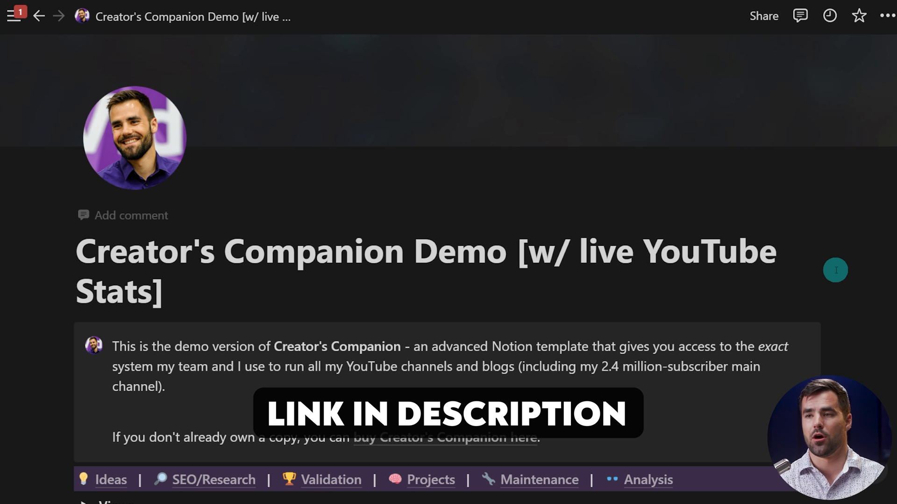
scroll(835, 270, "down", 1)
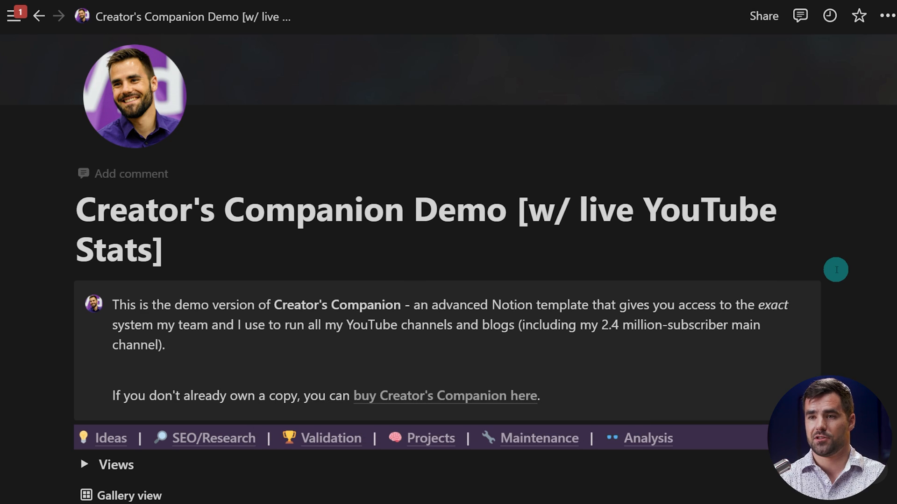
scroll(836, 270, "down", 2)
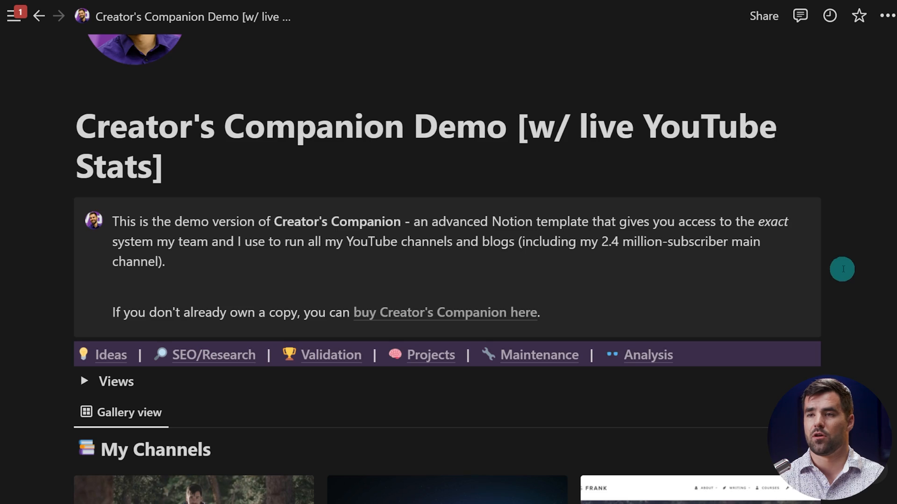
scroll(841, 270, "down", 4)
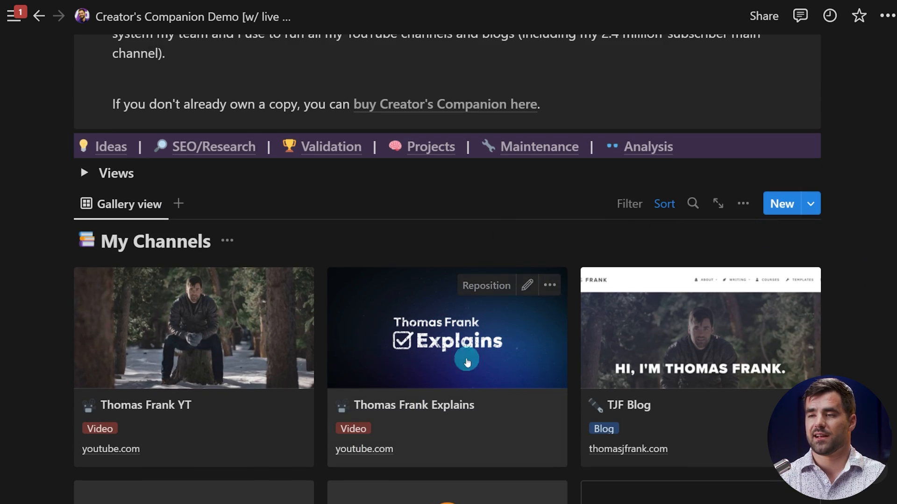
scroll(474, 376, "down", 2)
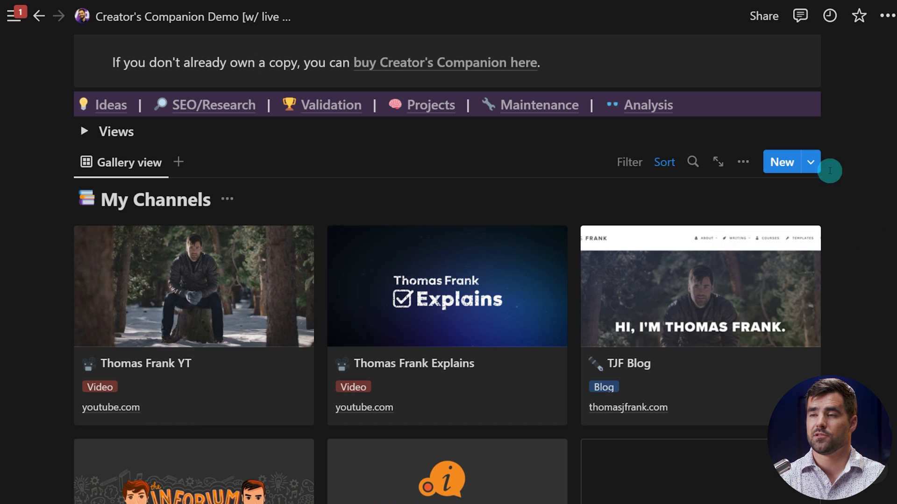
left_click(445, 310)
left_click(73, 76)
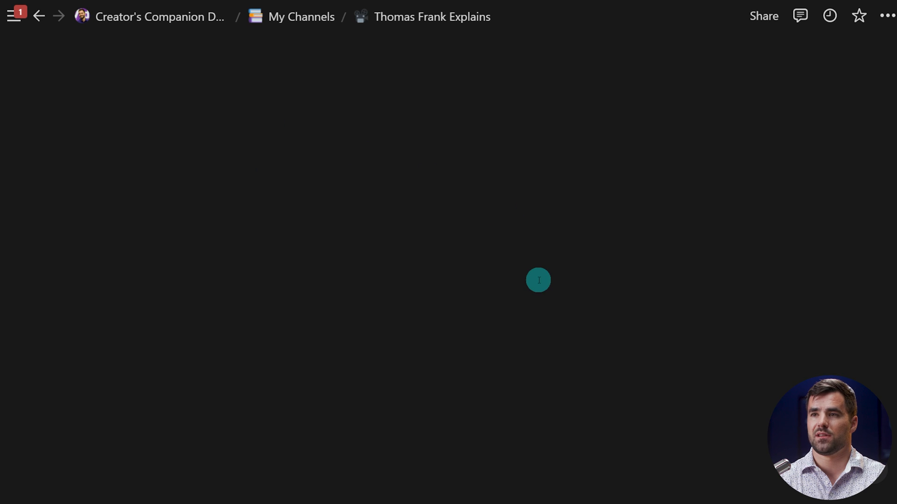
Examine the Completed Projects table's video names, YouTube URLs and the Publish Date and Last Updated columns.
scroll(536, 277, "down", 20)
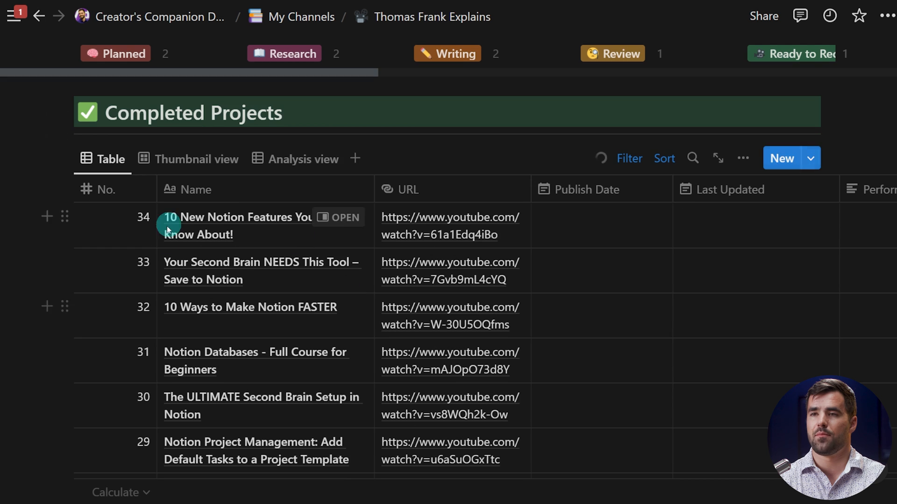
scroll(391, 250, "down", 2)
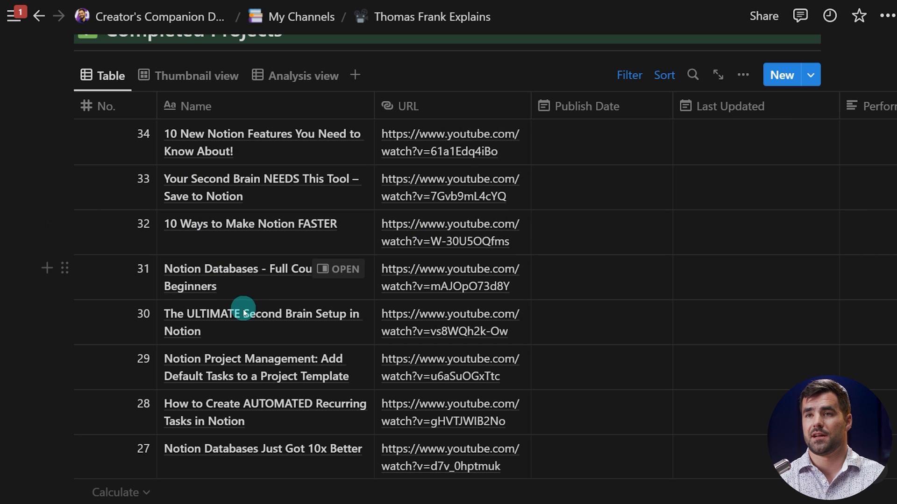
scroll(239, 304, "down", 1)
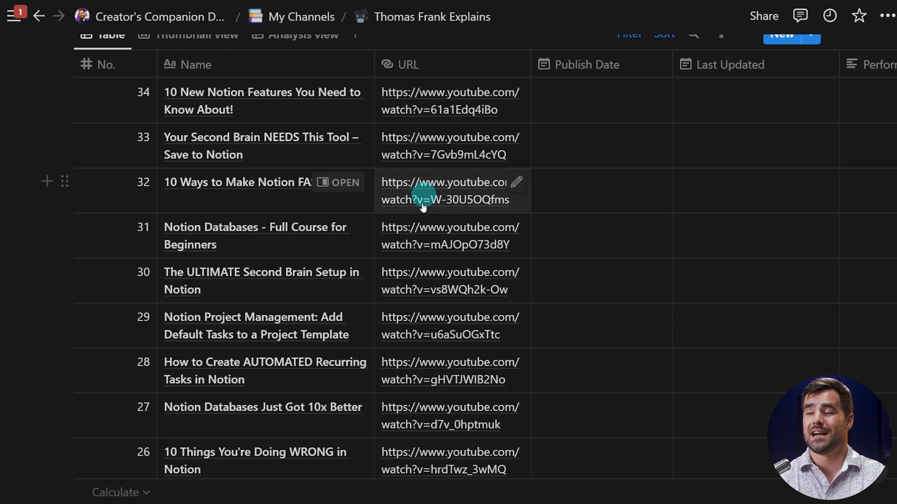
scroll(450, 253, "down", 10)
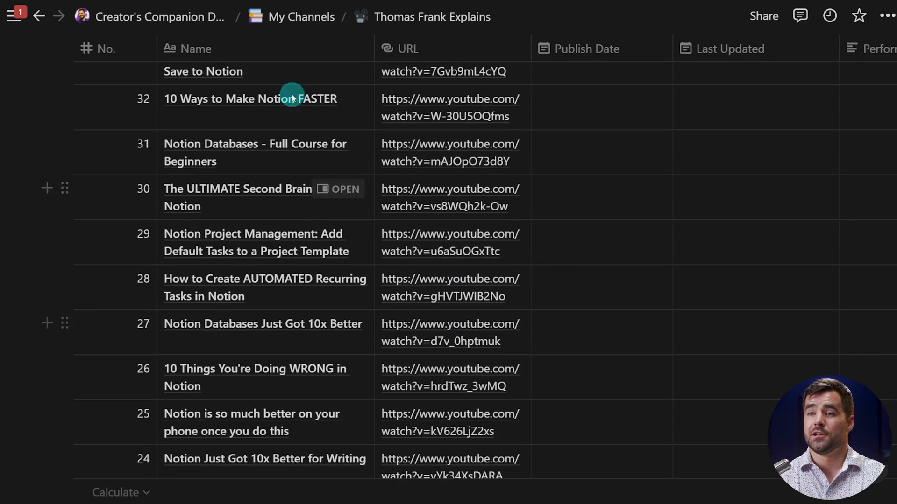
scroll(290, 164, "down", 9)
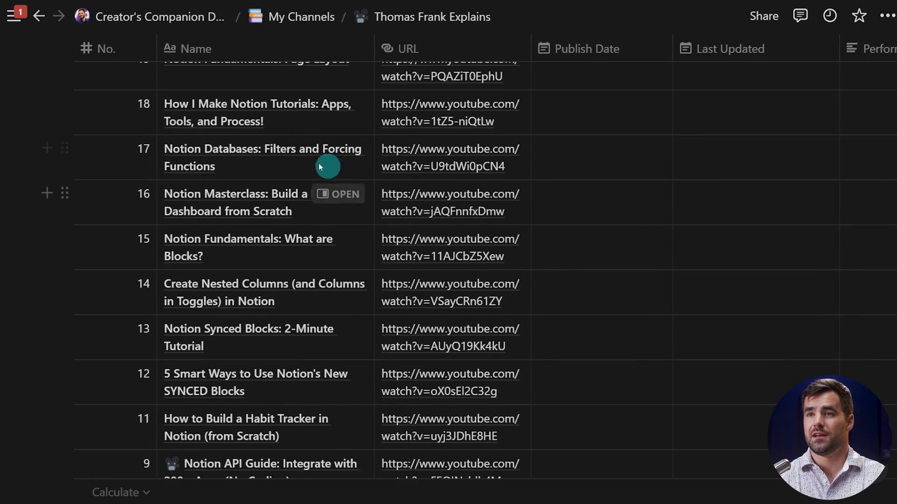
scroll(256, 304, "up", 10)
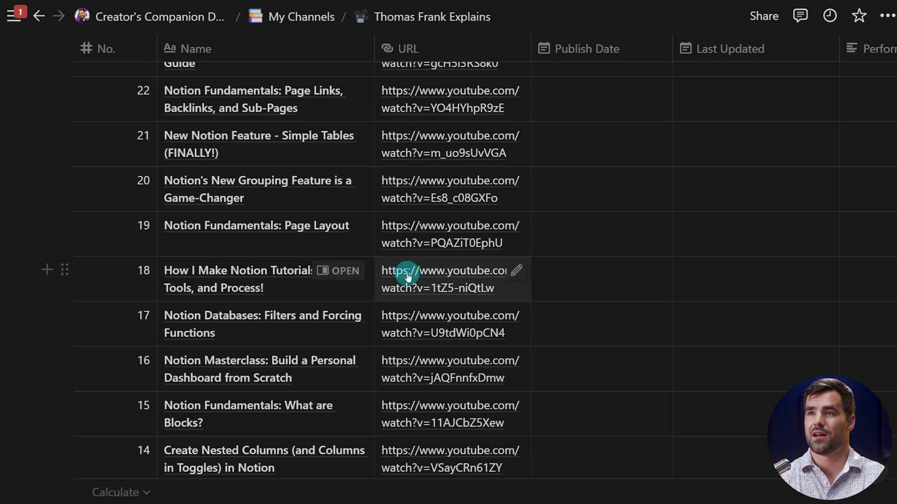
scroll(440, 166, "up", 3)
scroll(438, 182, "down", 10)
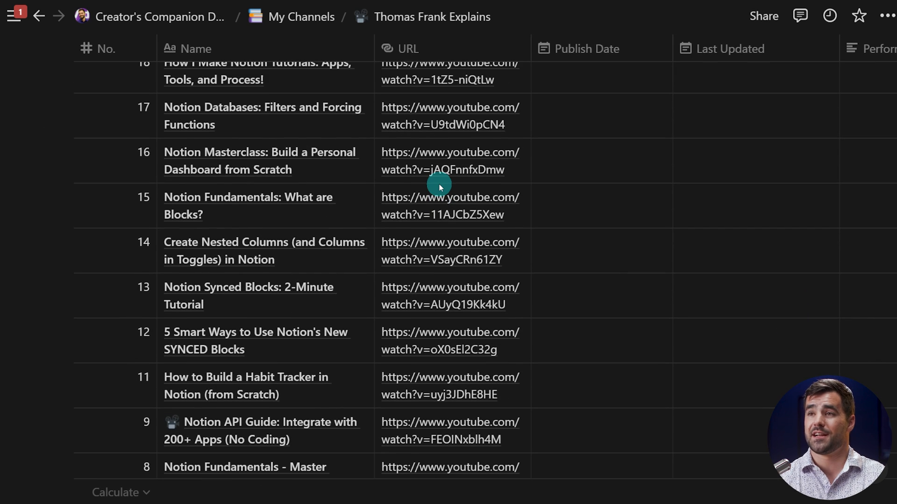
scroll(440, 184, "up", 10)
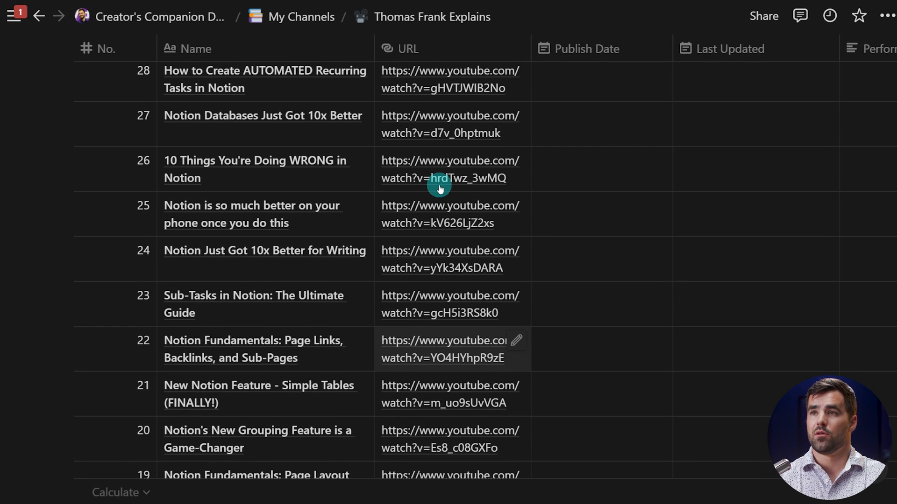
scroll(439, 189, "up", 7)
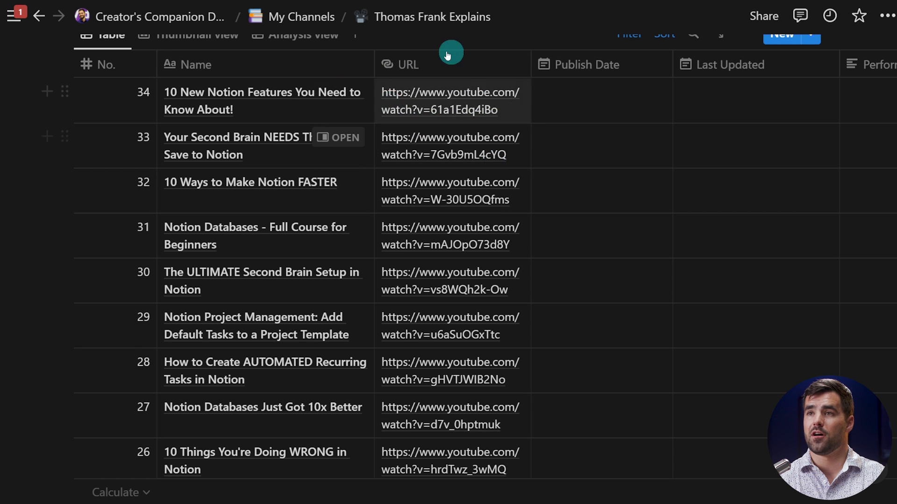
scroll(471, 163, "up", 1)
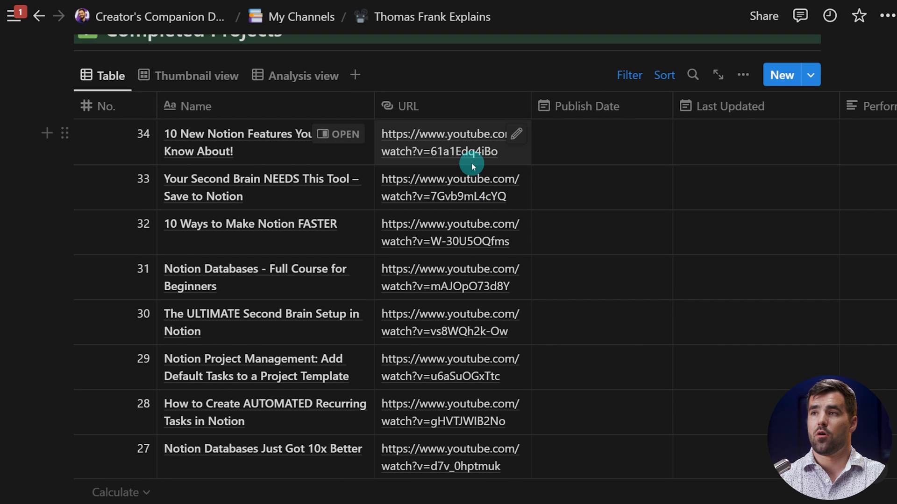
Open the "10 New Notion Features You Need to Know About!" project as a full page and go to its parent Master Content Tracker database.
left_click(341, 135)
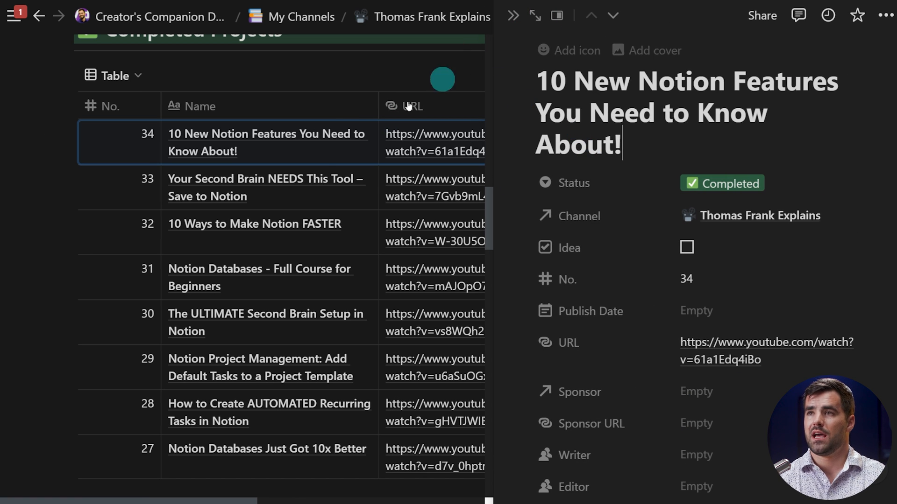
left_click(538, 17)
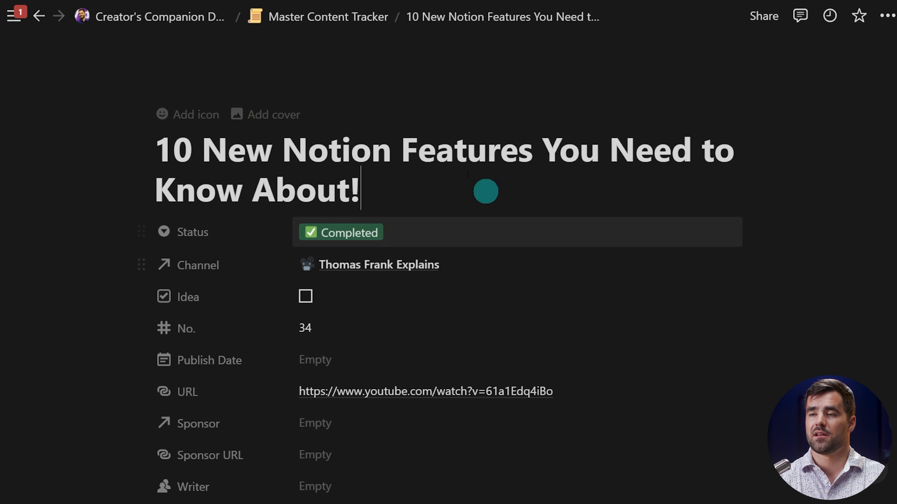
left_click(310, 20)
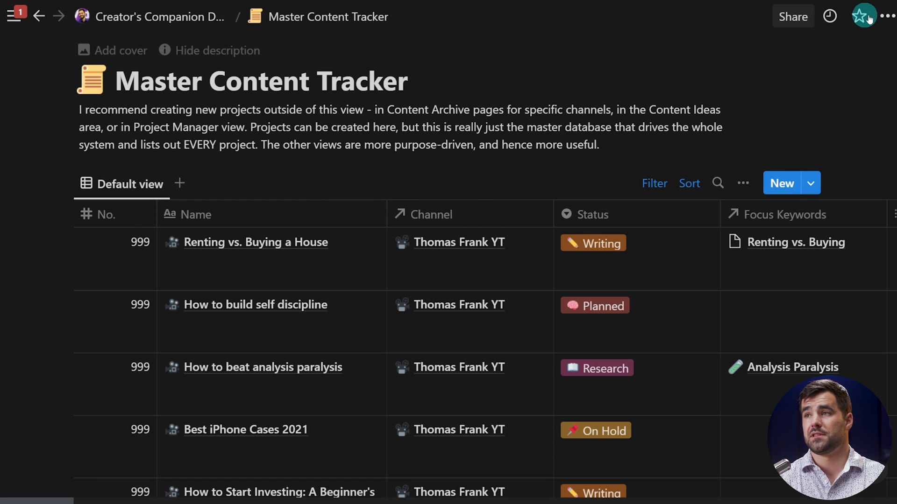
Lock the Master Content Tracker database and unlock it again.
left_click(888, 15)
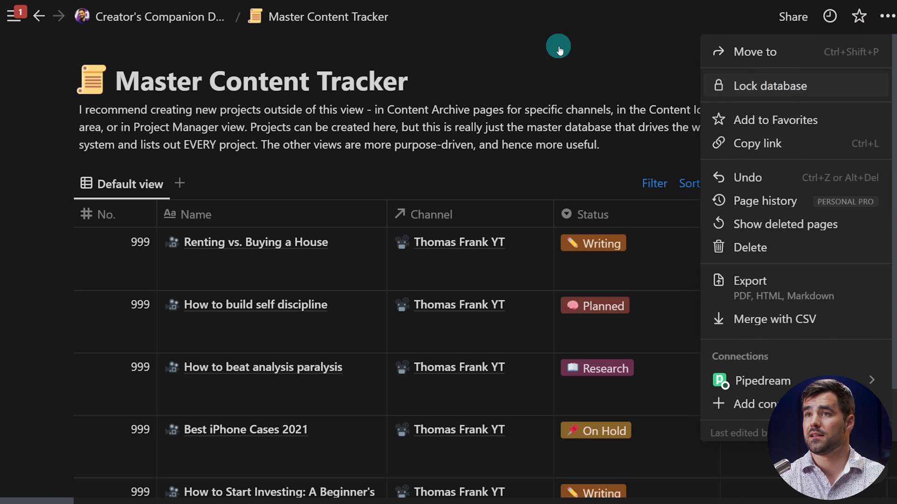
left_click(553, 77)
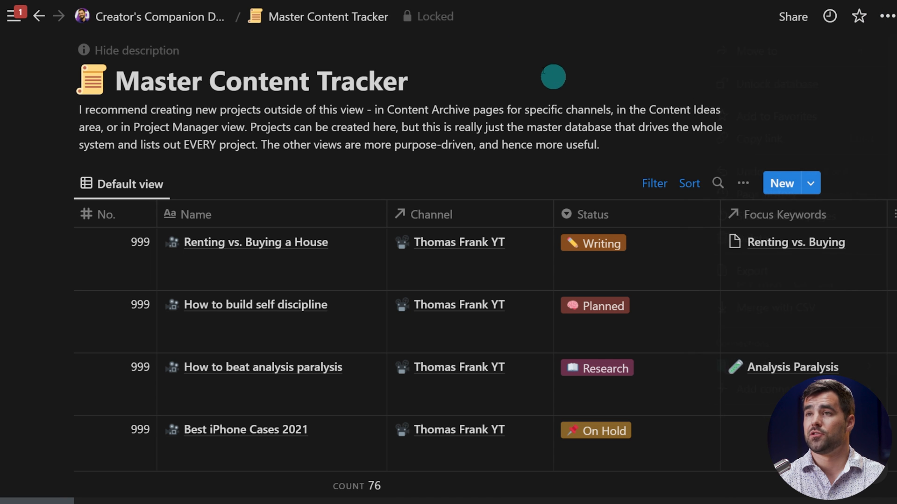
left_click(888, 17)
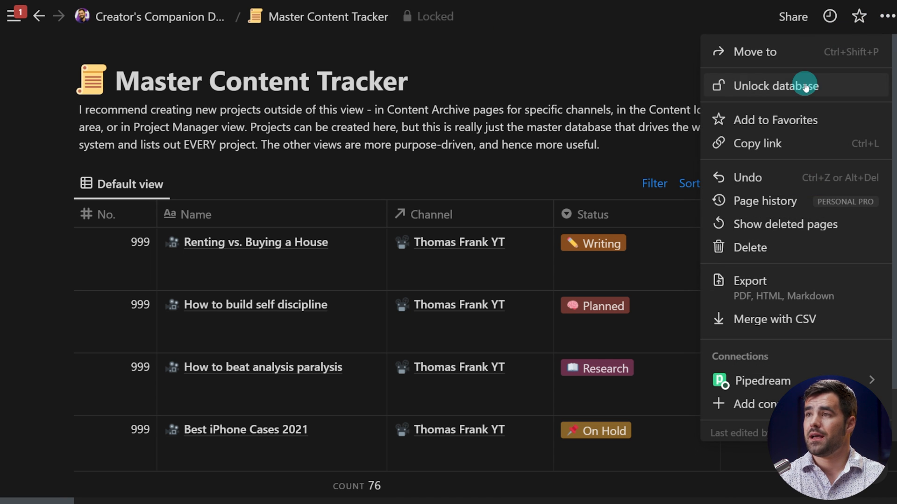
left_click(570, 73)
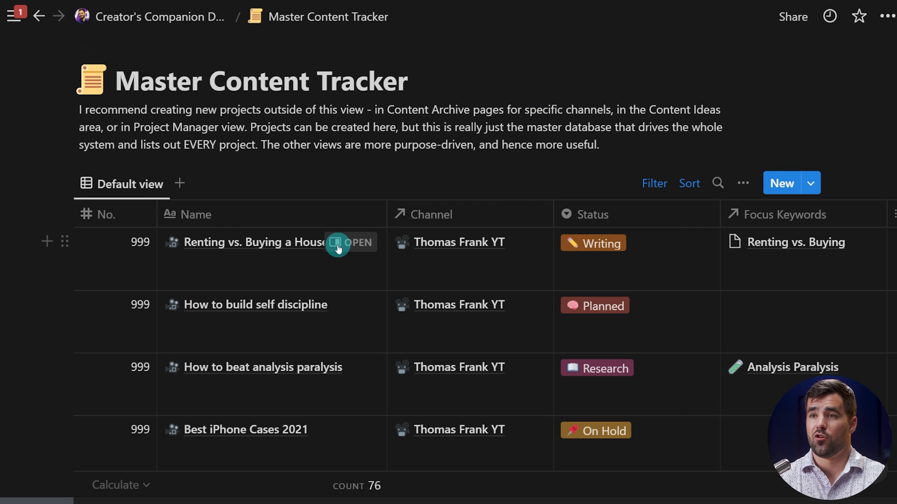
Open the "Renting vs. Buying a House" project, expand all its properties and add a Number property named Views.
left_click(359, 242)
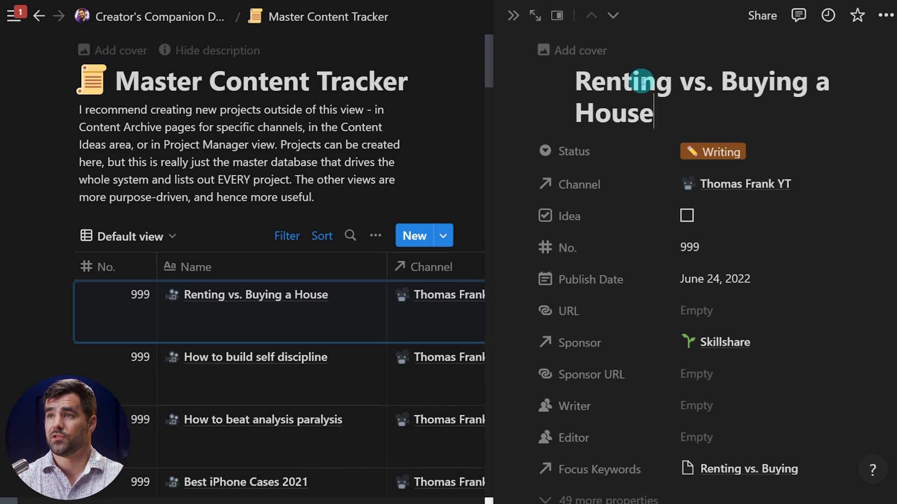
scroll(733, 212, "down", 5)
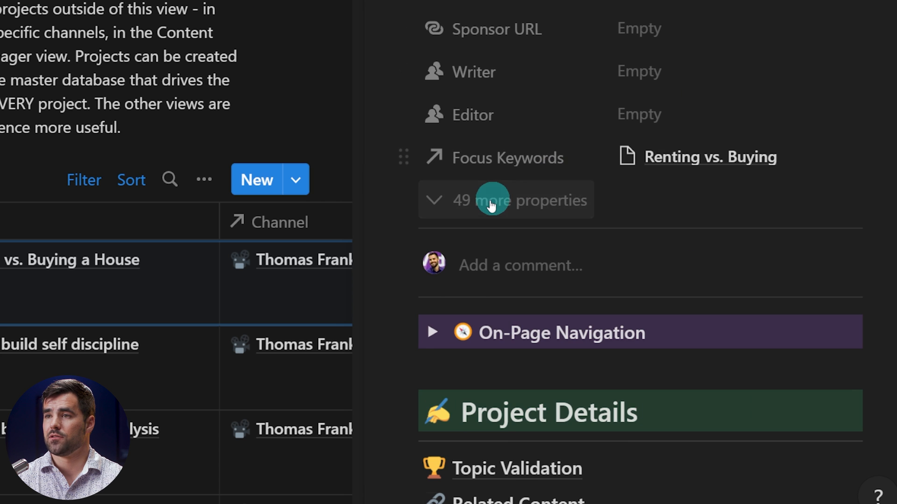
left_click(492, 203)
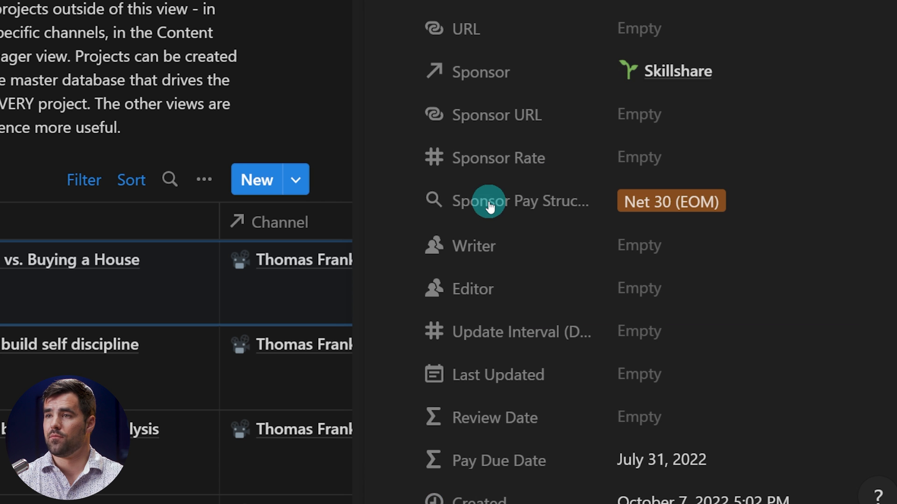
scroll(640, 224, "down", 20)
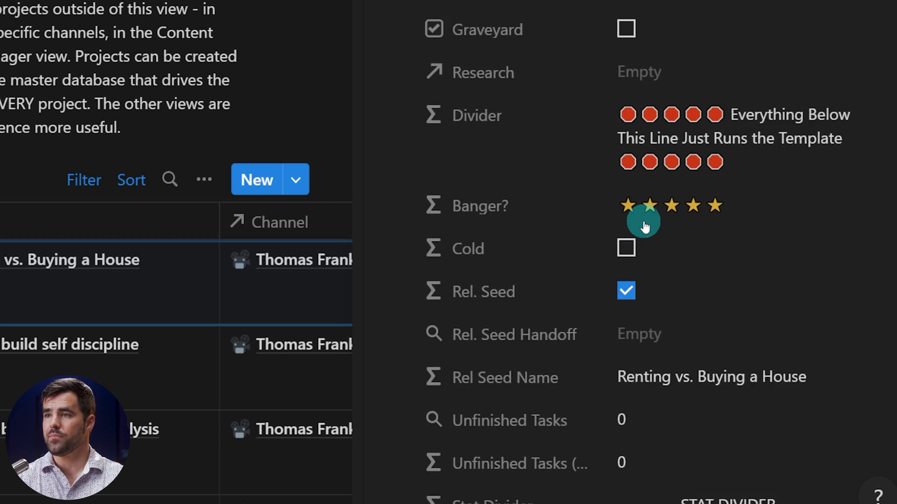
scroll(646, 224, "down", 3)
left_click(490, 111)
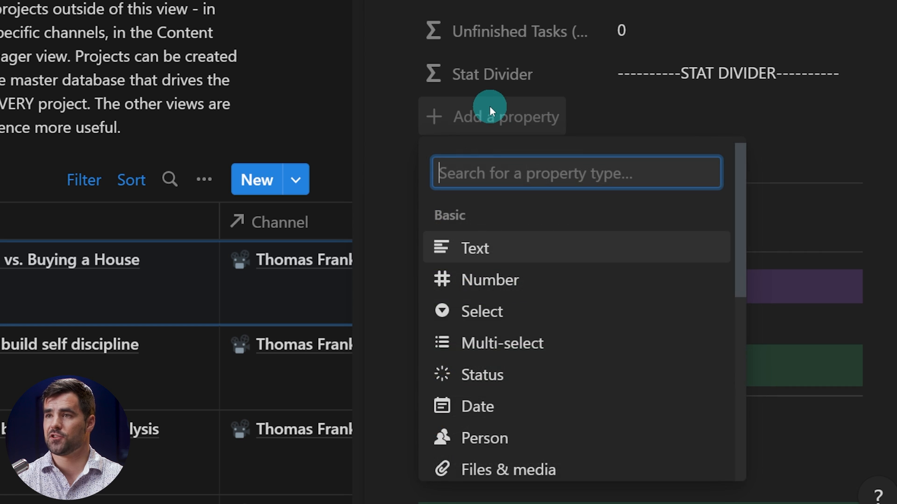
type("numb")
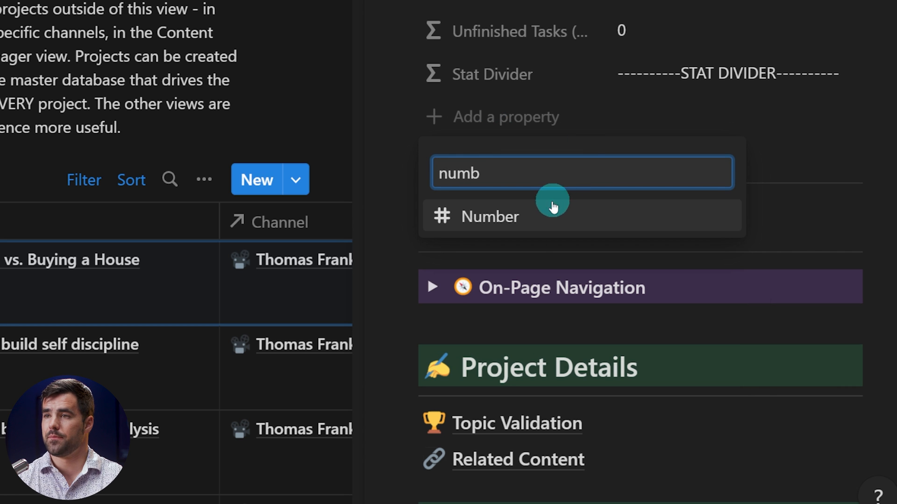
left_click(547, 215)
type("v")
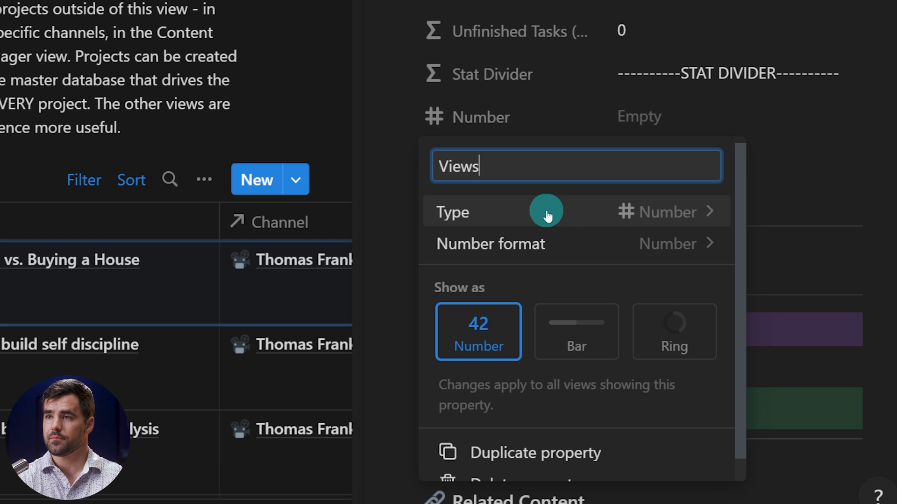
left_click(775, 210)
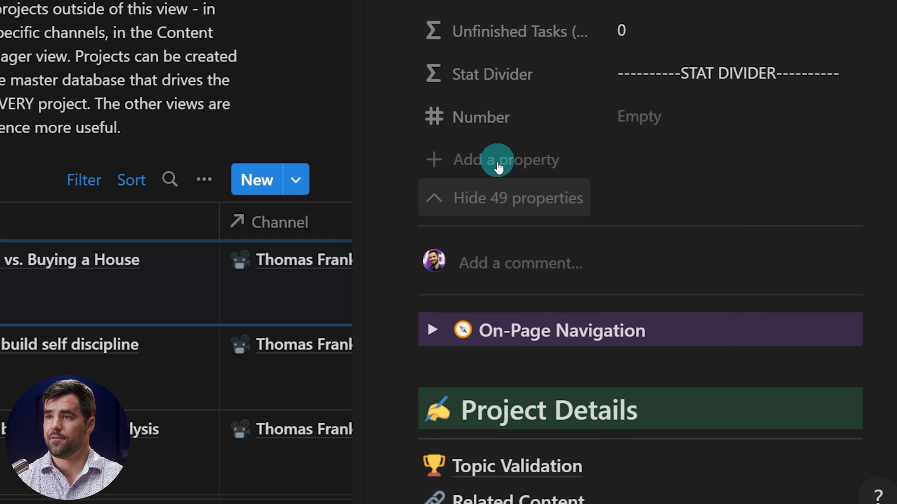
Add two more Number properties to the project, named Likes and Comments.
left_click(525, 161)
type("Numb")
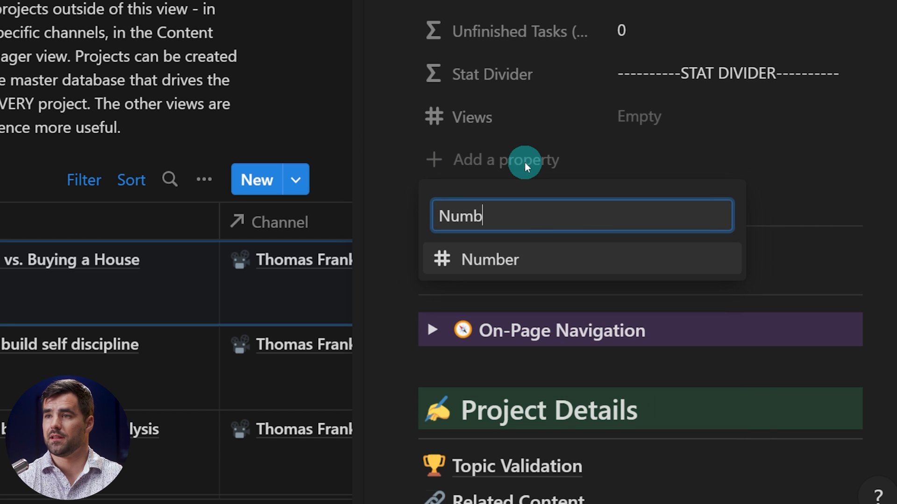
left_click(509, 269)
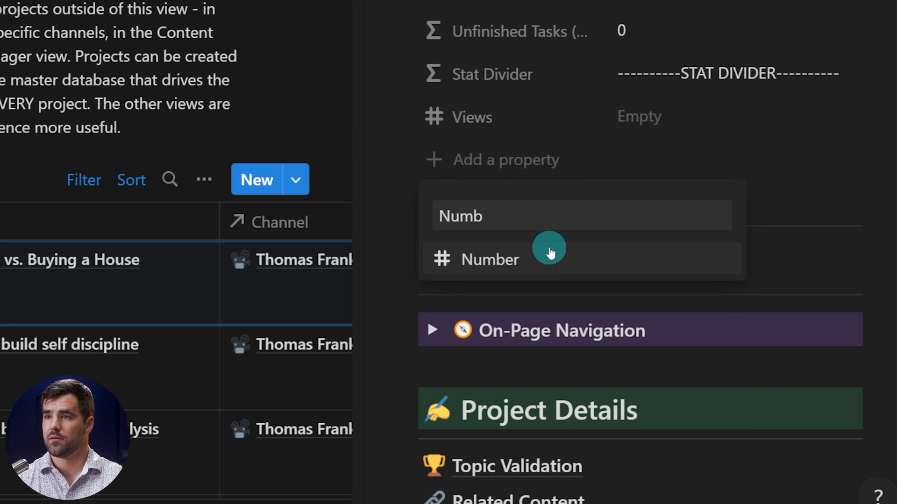
type("Likes")
type("Commnet")
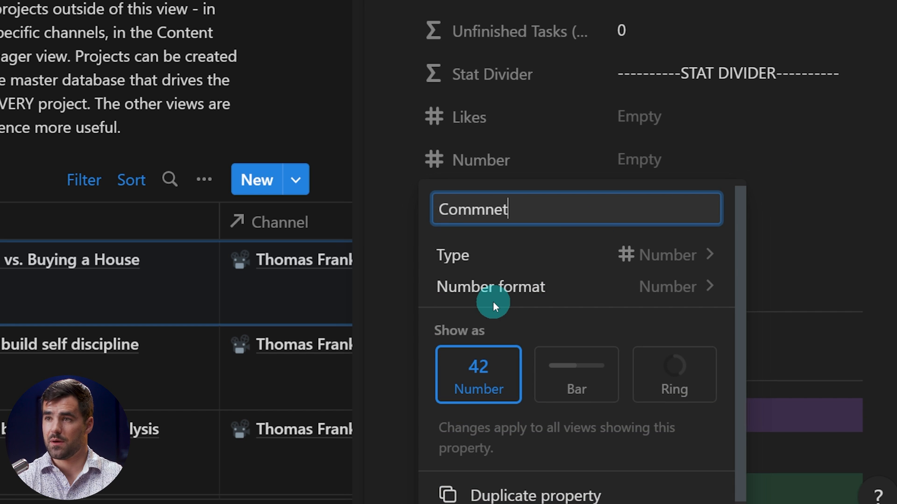
key("BackSpace")
key("BackSpace")
key("BackSpace")
type("ents")
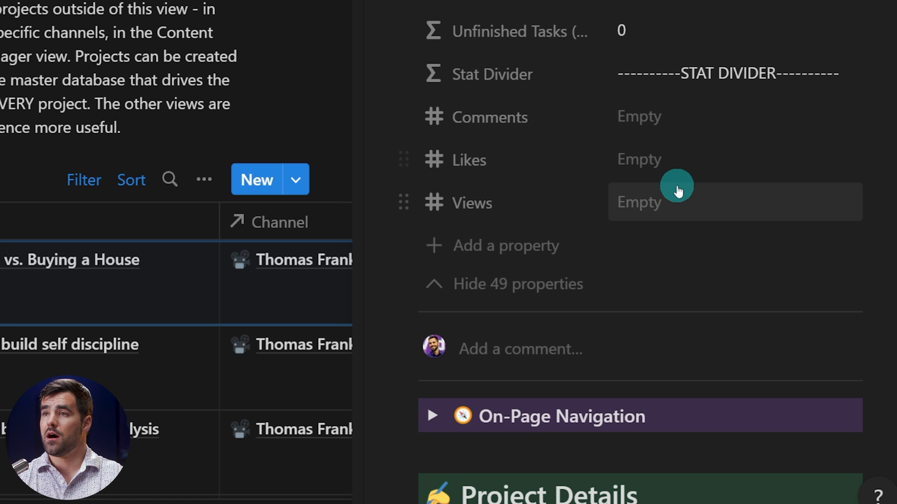
Collapse the extra properties and check the project's list for Publish Date, URL, Comments, Likes and Views.
scroll(677, 187, "up", 8)
scroll(673, 208, "down", 7)
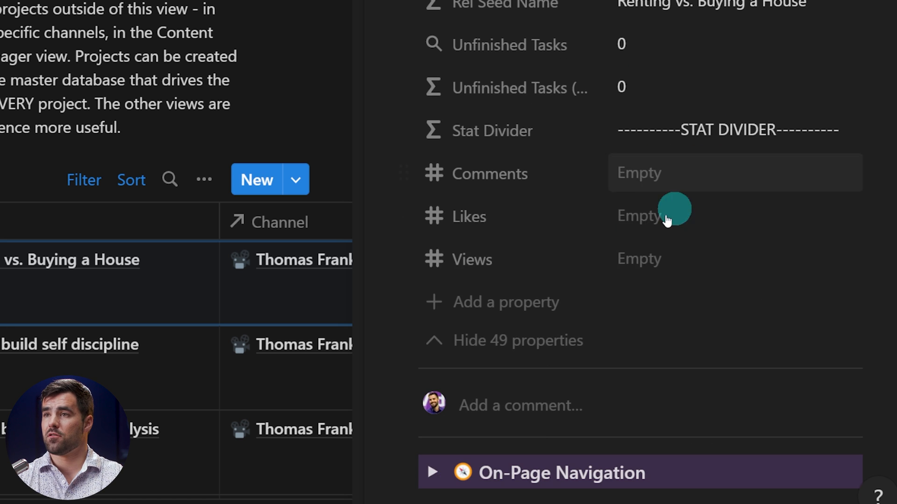
left_click(491, 339)
scroll(654, 165, "up", 8)
scroll(664, 164, "down", 4)
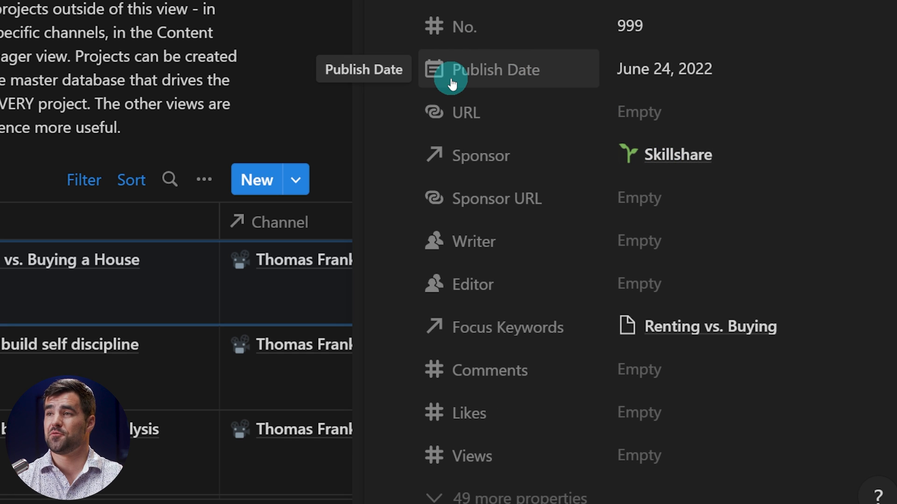
scroll(752, 74, "down", 3)
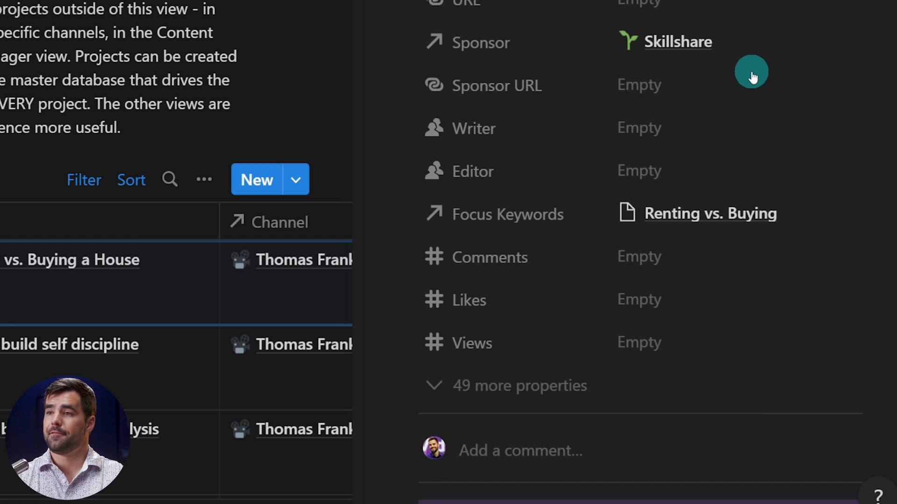
scroll(687, 234, "down", 3)
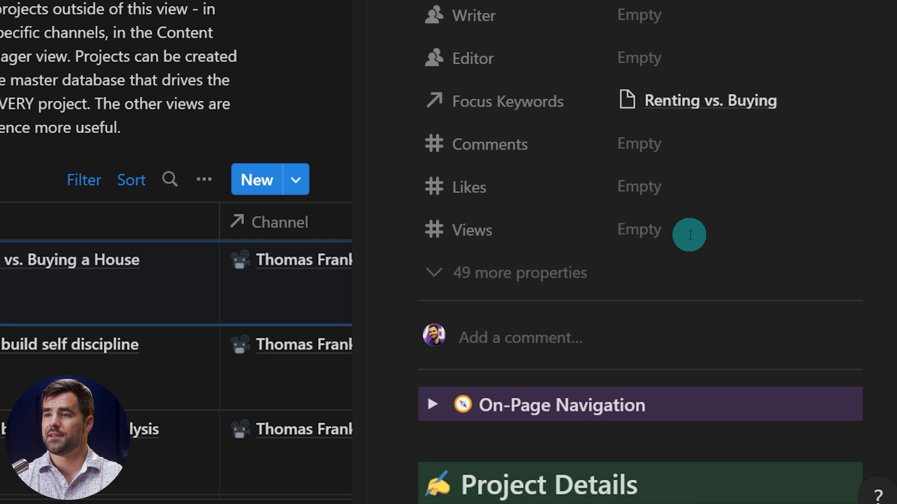
Expand the hidden properties and add a Formula property named YT ID after Views.
left_click(506, 274)
scroll(638, 237, "down", 20)
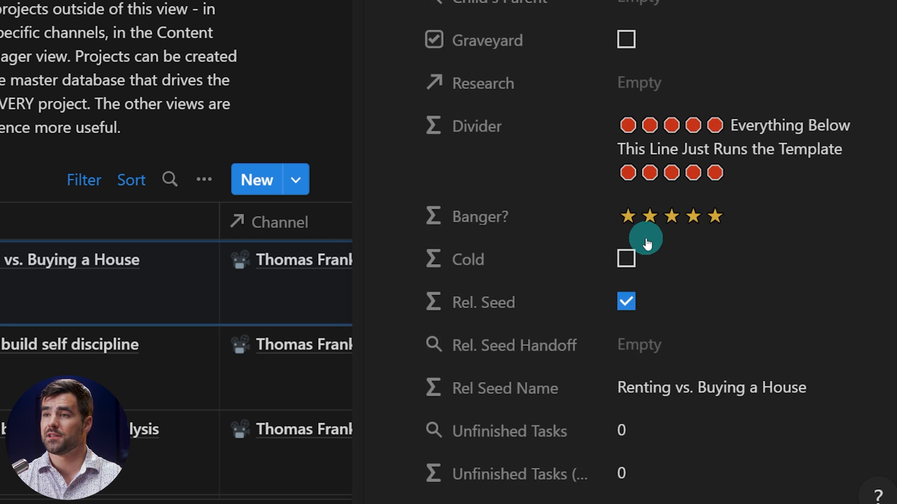
scroll(646, 243, "down", 4)
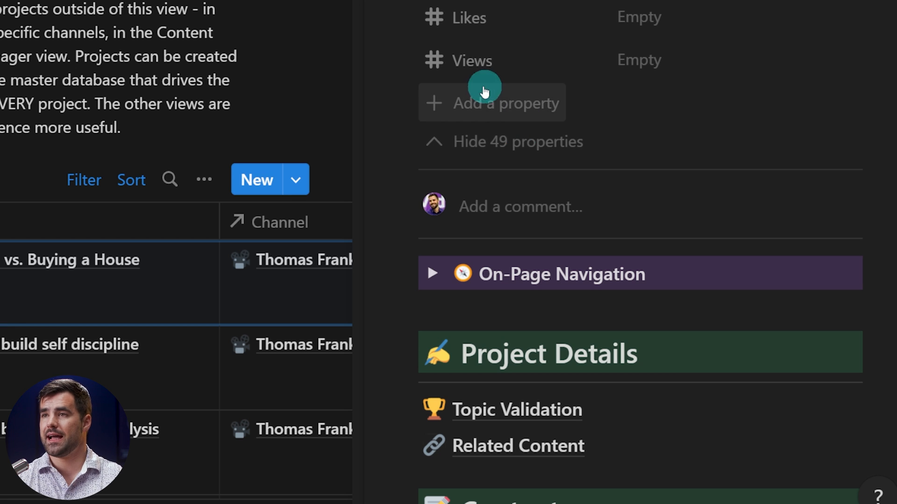
left_click(499, 107)
type("form")
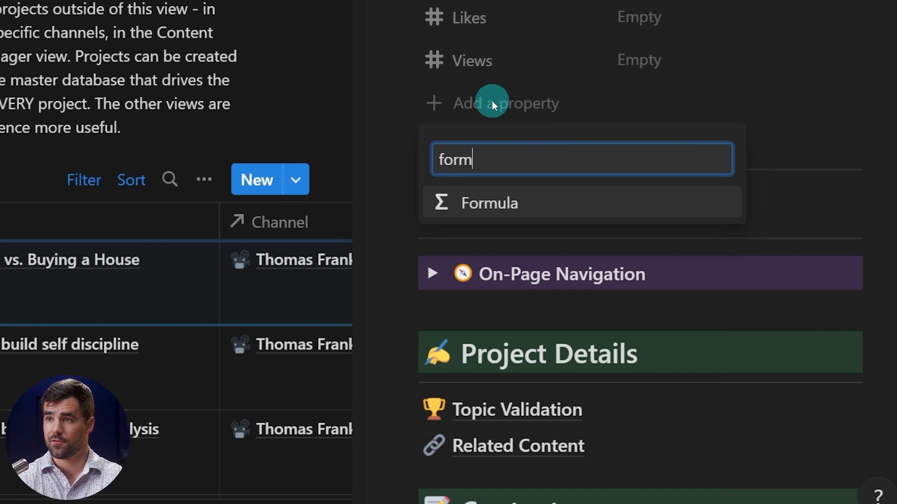
left_click(484, 205)
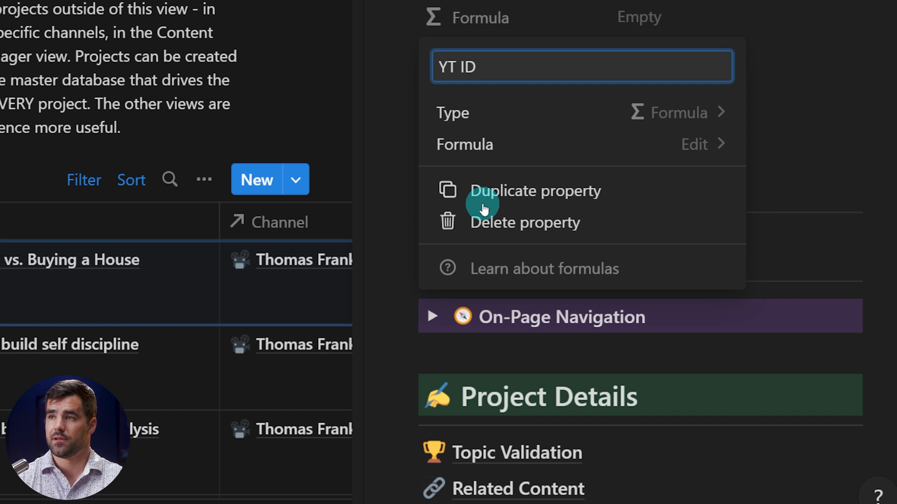
left_click(781, 150)
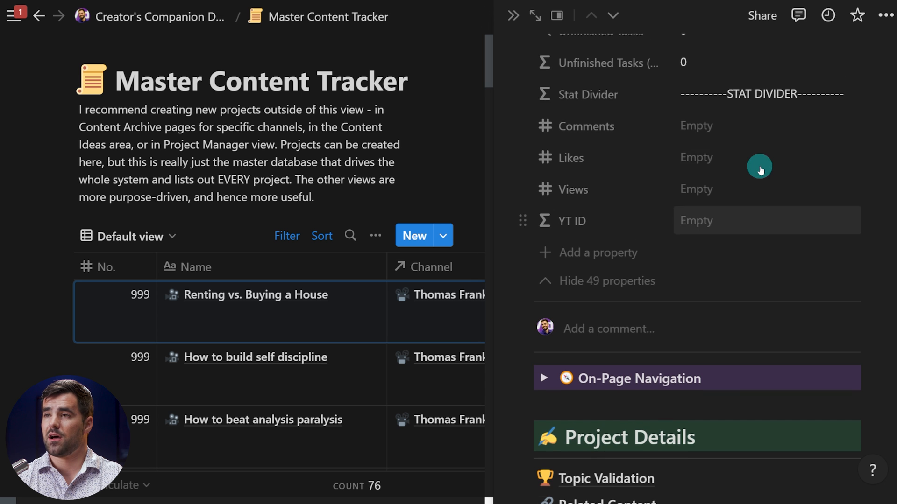
left_click(706, 220)
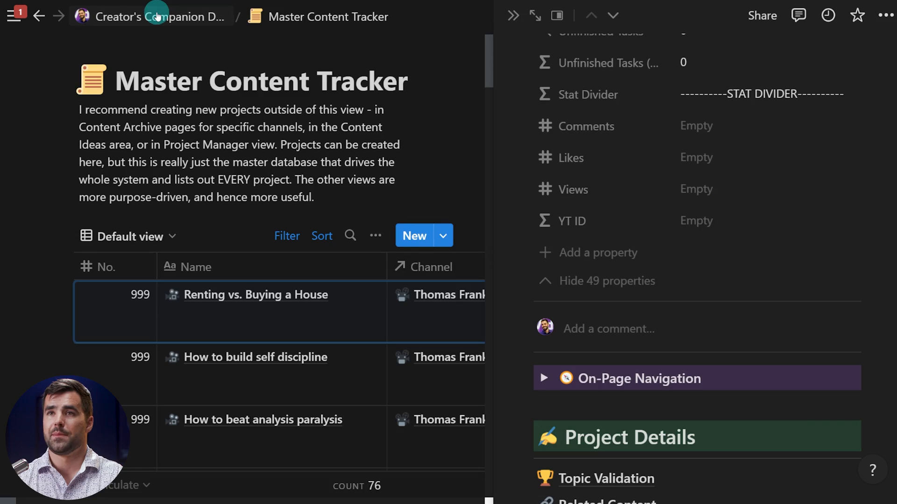
Return to the Creator's Companion Demo home page and open the Thomas Frank Explains channel full-page at its Completed Projects table.
left_click(208, 17)
scroll(439, 196, "down", 1)
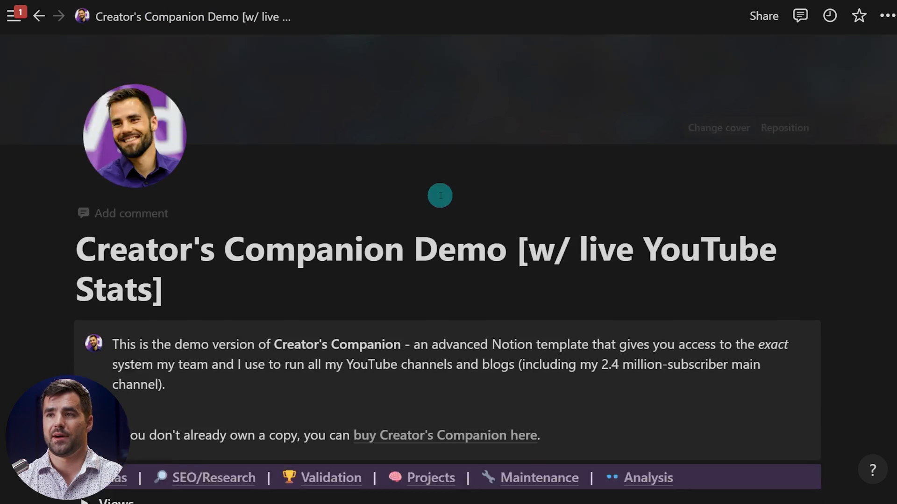
scroll(439, 195, "down", 5)
left_click(488, 231)
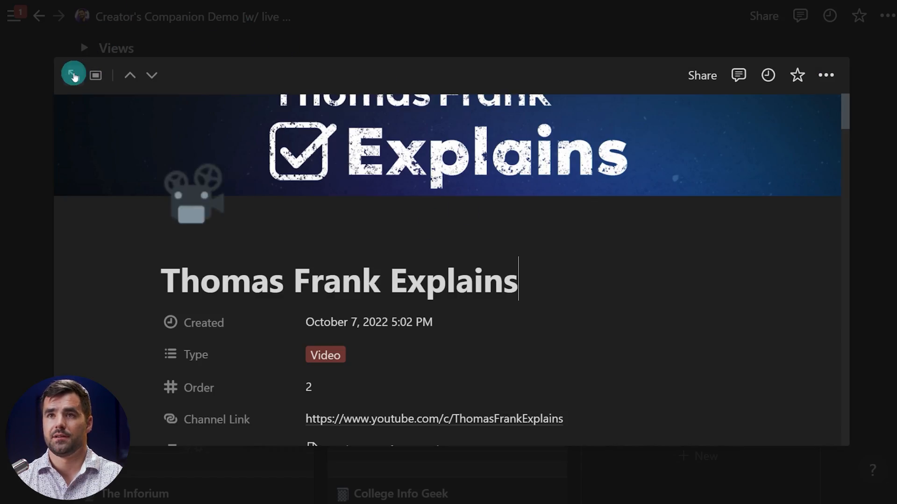
left_click(73, 76)
scroll(514, 210, "down", 5)
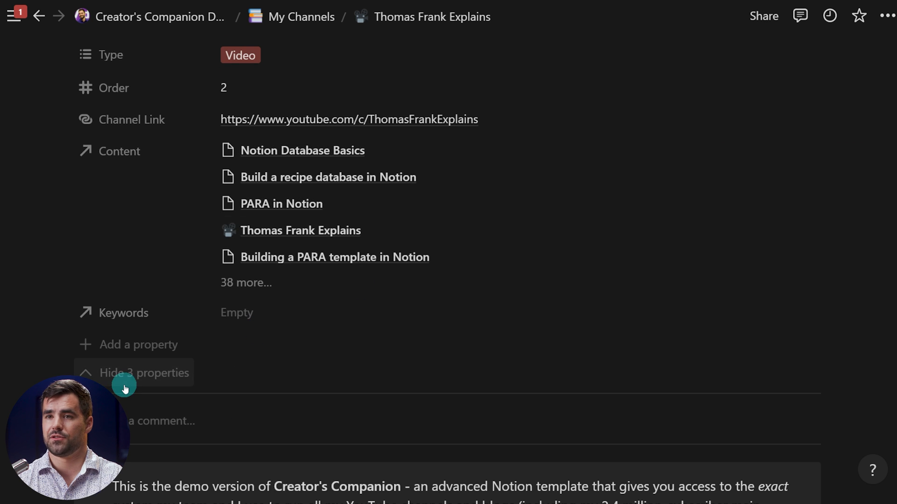
scroll(430, 208, "down", 20)
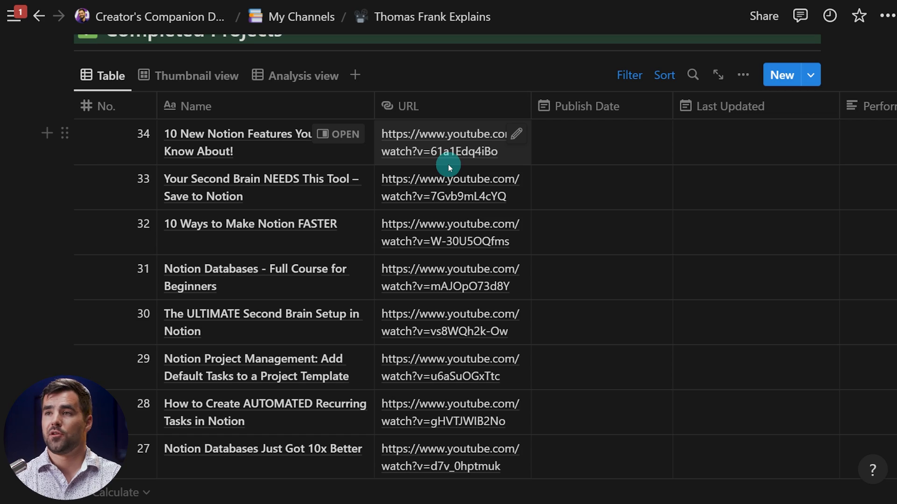
Open the project "10 New Notion Features You Need to Know About!" in side peek at its YT ID property.
left_click(338, 134)
scroll(736, 217, "down", 8)
scroll(745, 186, "up", 3)
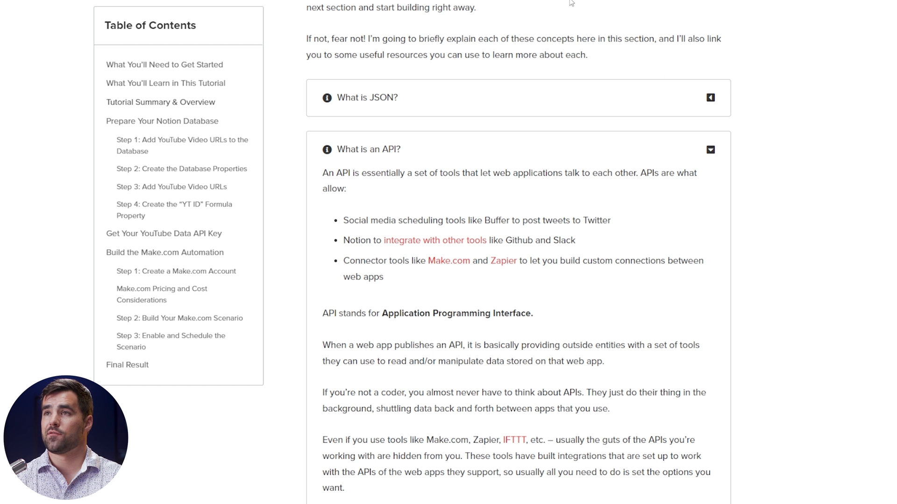
Switch to the tutorial article and copy the replace() formula code from Step 4: Create the "YT ID" Formula Property.
left_click(710, 150)
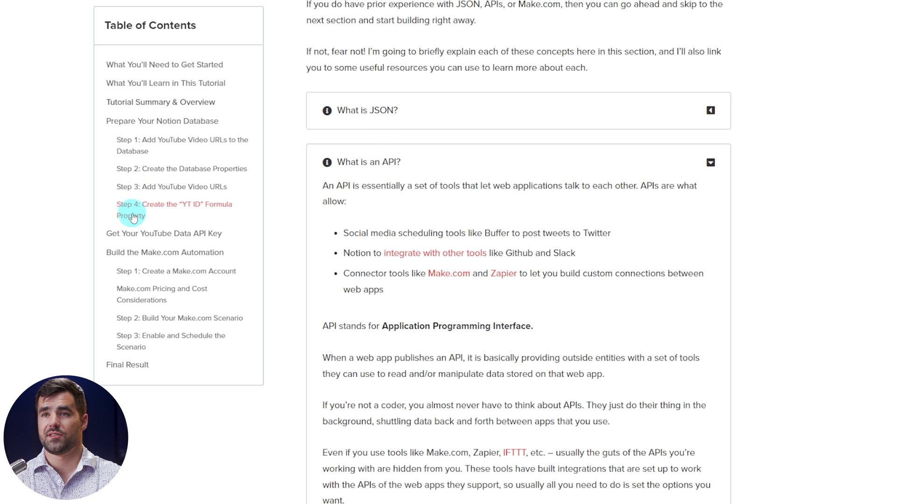
left_click(168, 213)
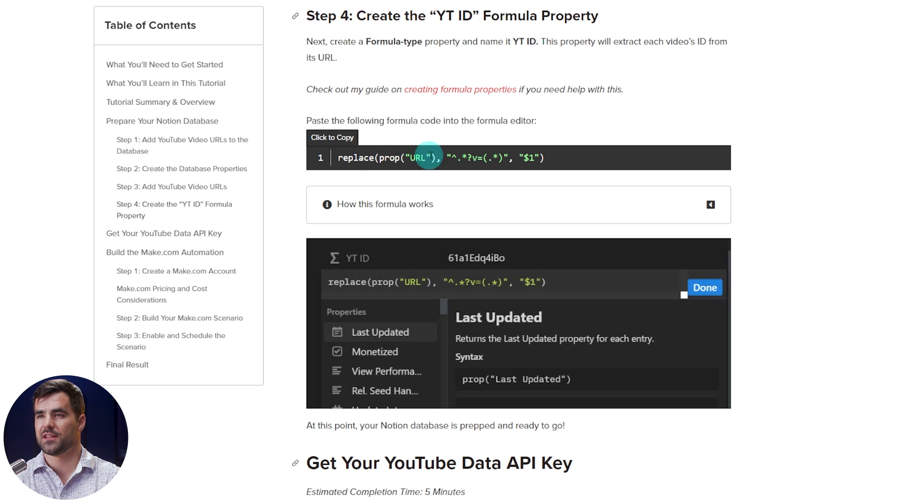
left_click_drag(542, 159, 336, 159)
key("ctrl+c")
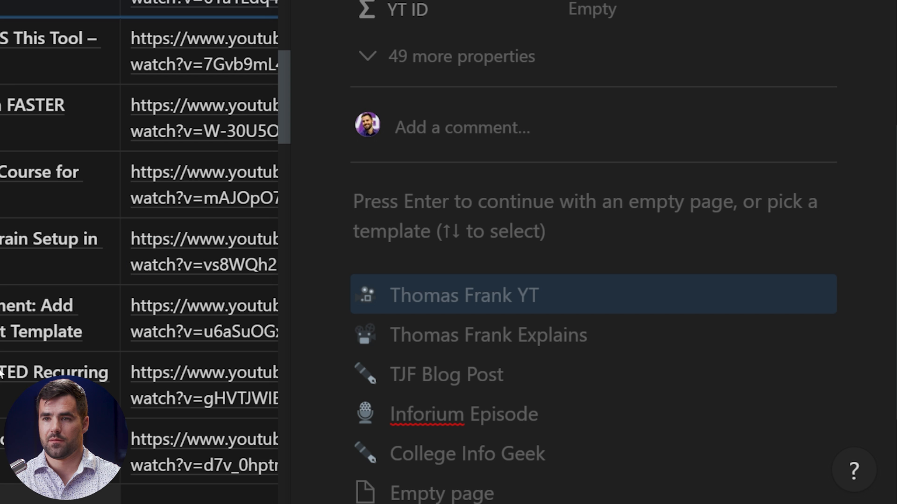
Set the YT ID property's formula to replace(prop("URL"), "^.*?v=(.*)", "$1"), without the extra line break.
left_click(450, 14)
key("ctrl+v")
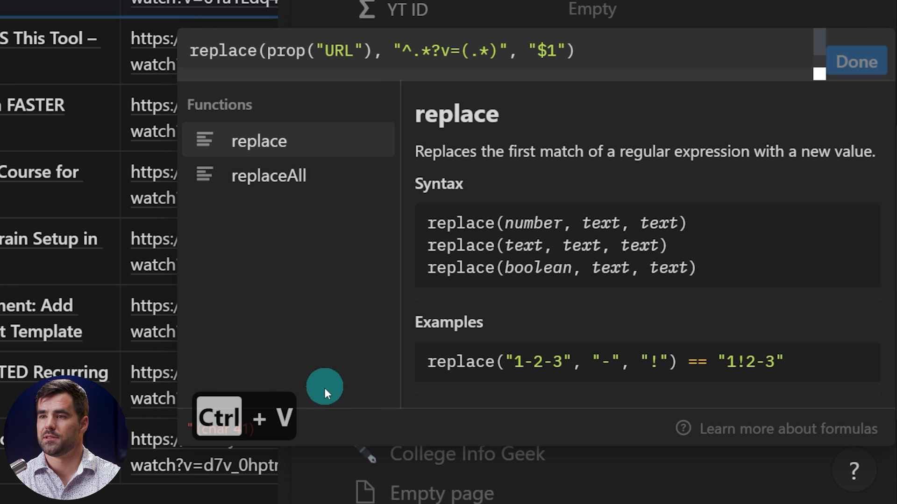
left_click(603, 51)
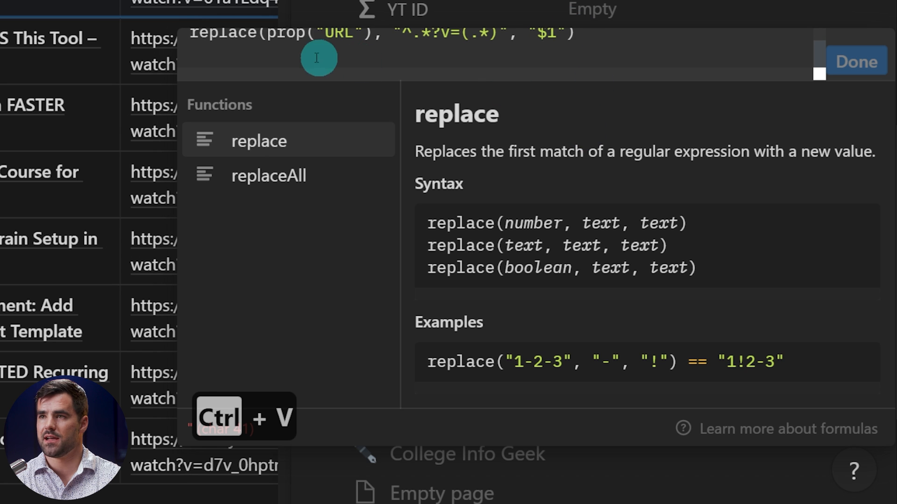
left_click(319, 54)
key("BackSpace")
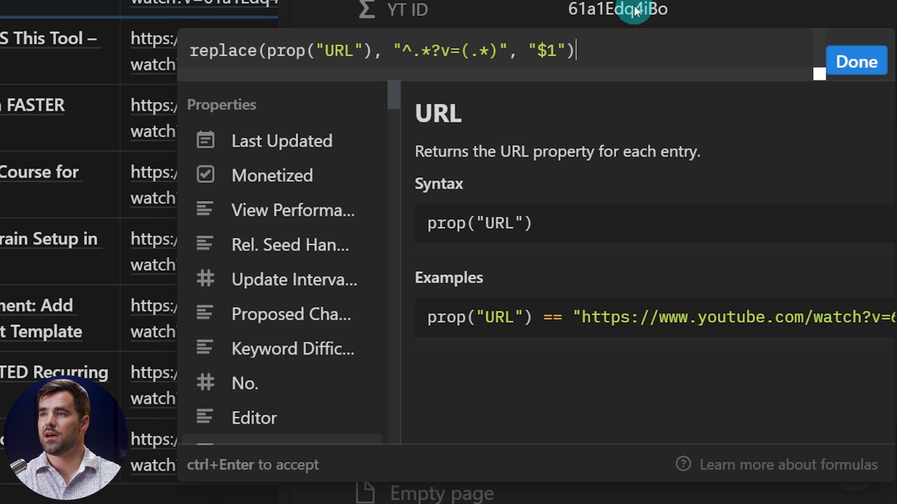
left_click(856, 62)
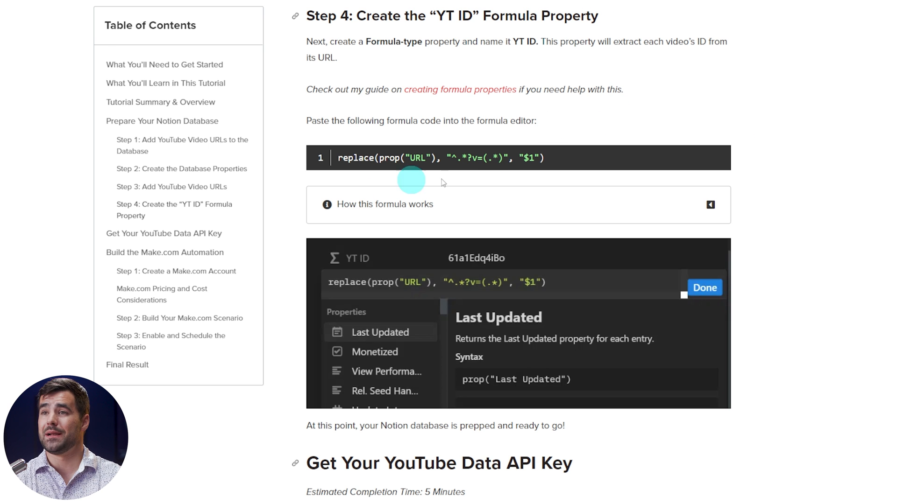
Expand "How this formula works" in the tutorial article and read through the regular expression explanation.
scroll(475, 179, "down", 1)
left_click(706, 159)
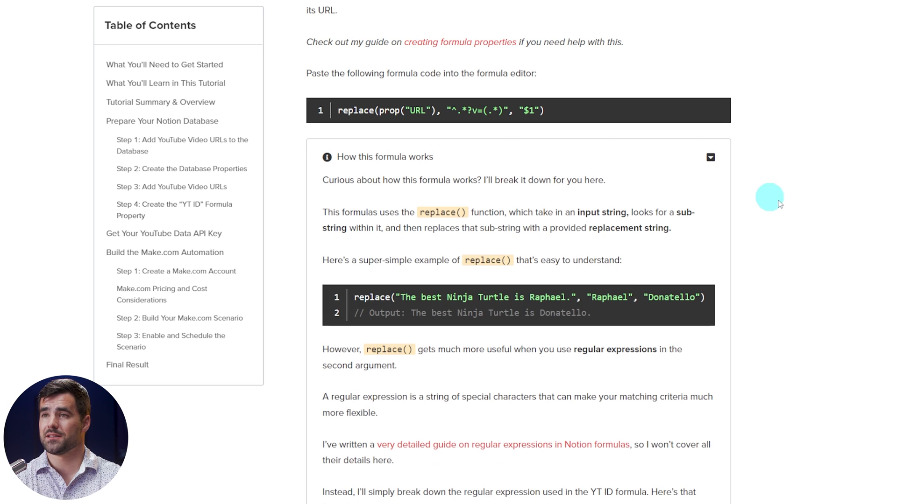
scroll(781, 194, "down", 10)
scroll(779, 196, "down", 10)
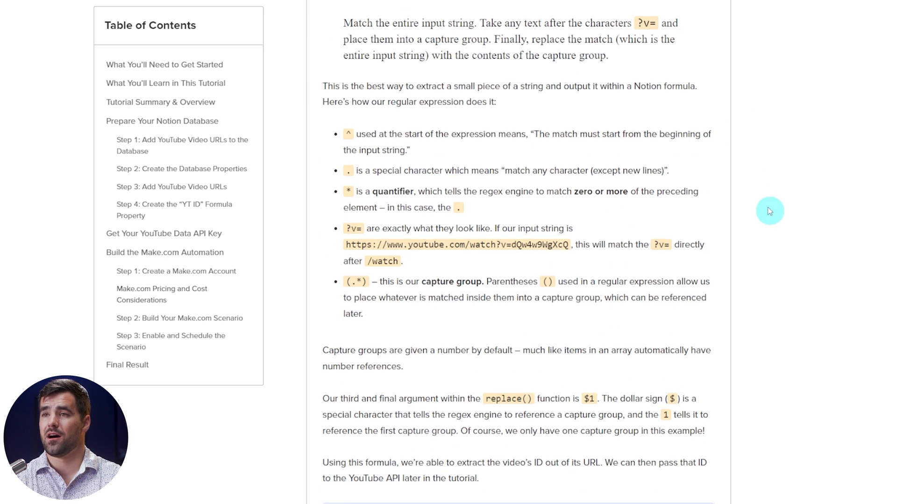
scroll(560, 214, "up", 15)
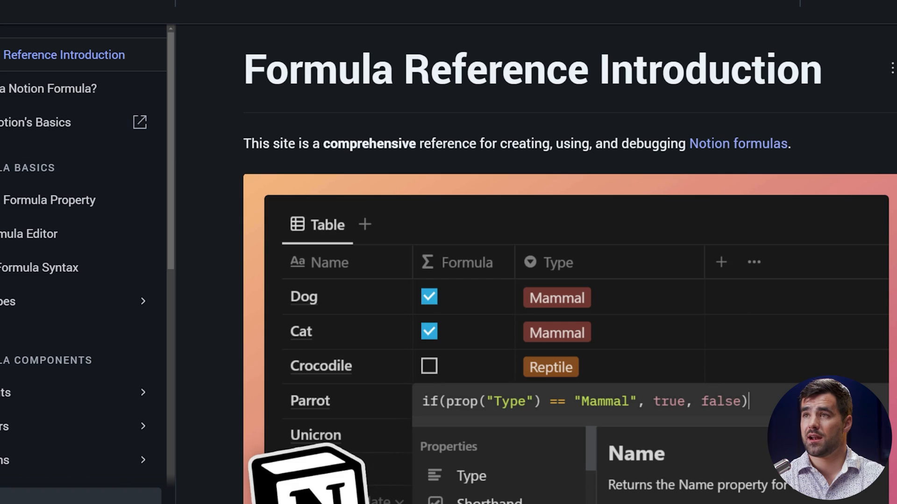
Open Regular Expressions in Notion Formulas in the Notion Formula Reference and skim its examples down to the quantifiers.
key("ctrl+minus")
key("ctrl+minus")
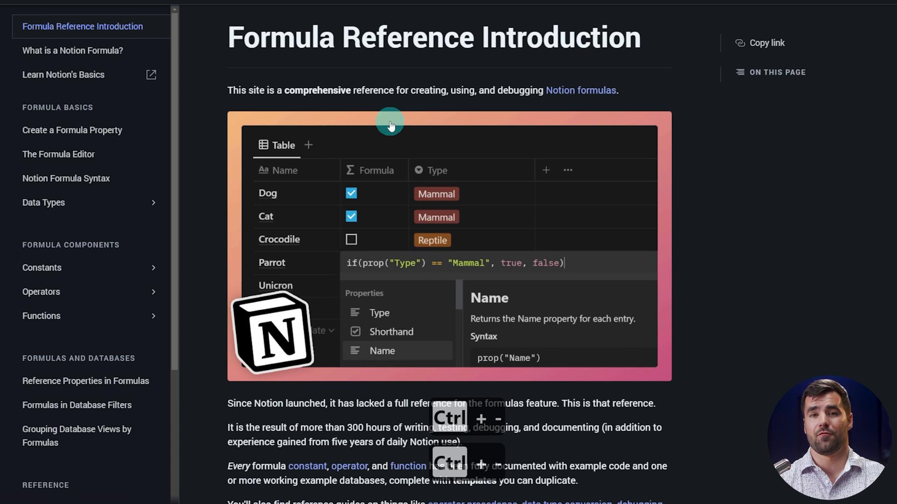
scroll(64, 222, "down", 5)
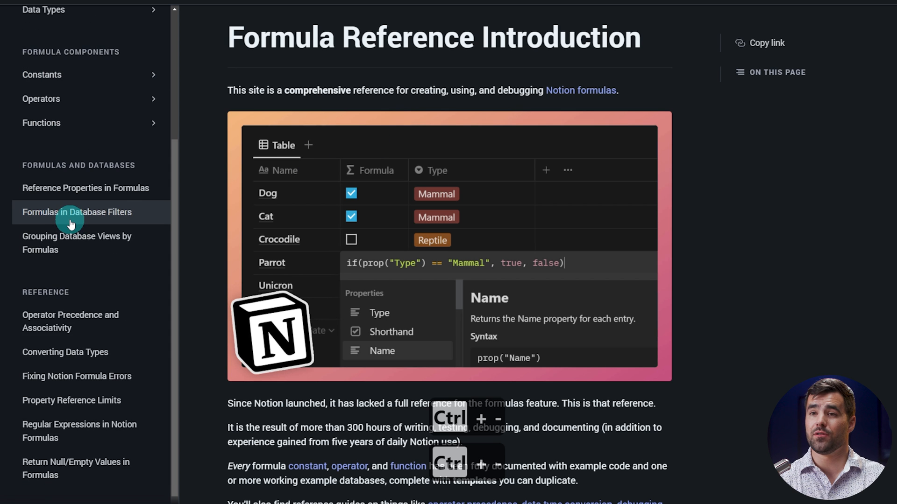
left_click(86, 366)
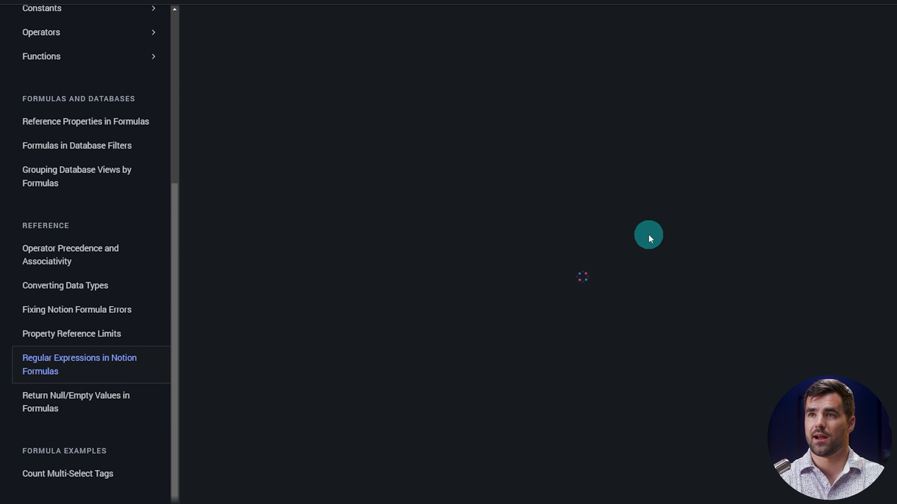
scroll(543, 195, "down", 4)
scroll(595, 239, "down", 5)
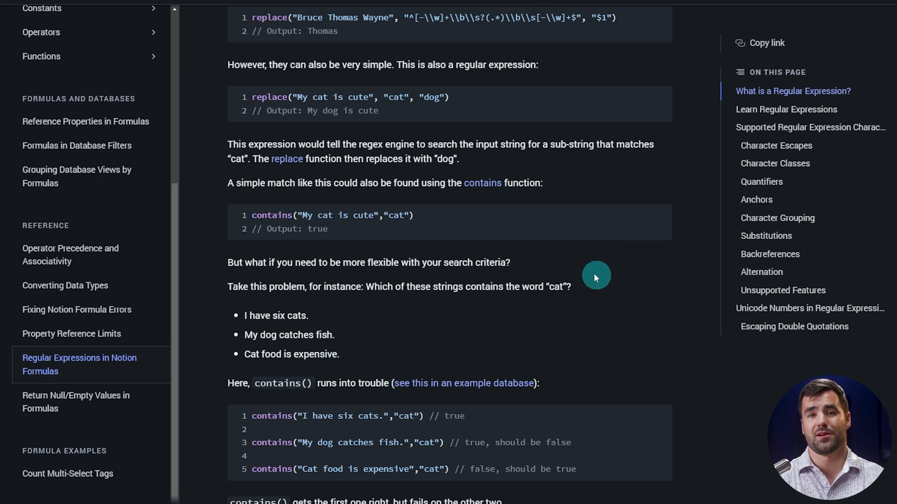
scroll(594, 273, "down", 18)
scroll(562, 225, "down", 20)
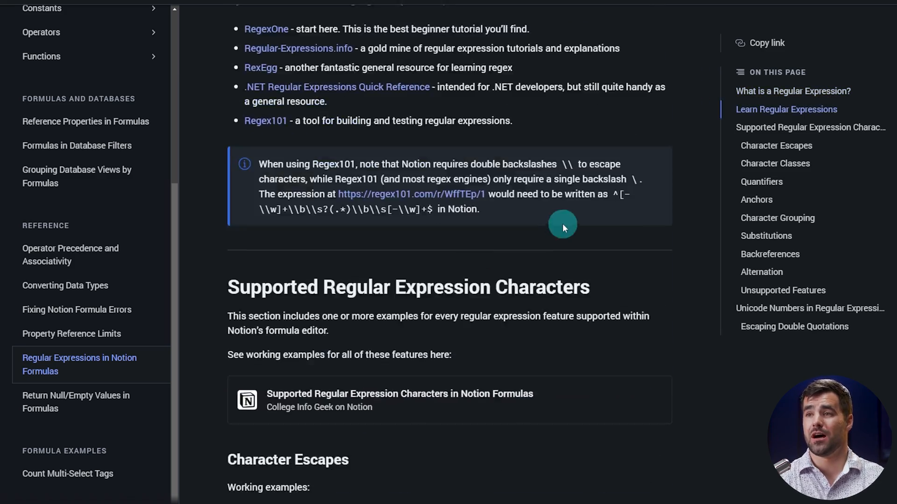
scroll(565, 248, "down", 20)
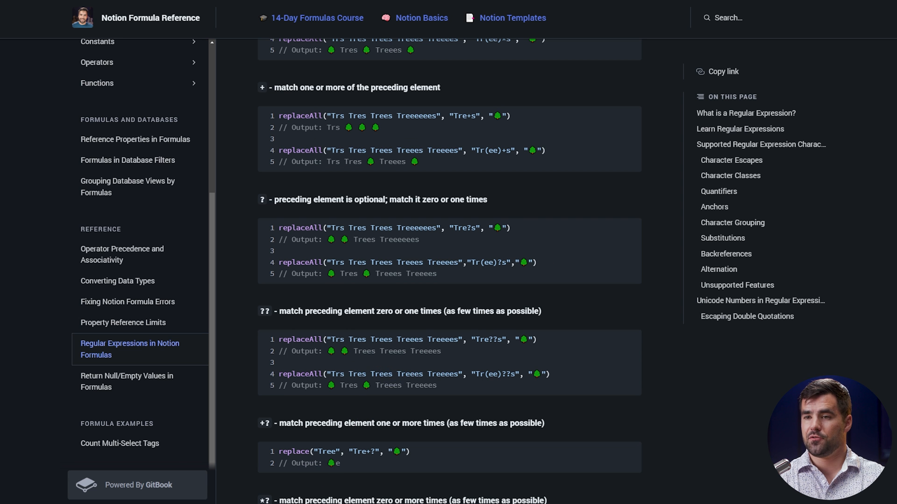
Switch back to Notion and review the open project's properties from YT ID up to its title.
mouse_move(248, 503)
left_click(205, 488)
scroll(653, 312, "up", 3)
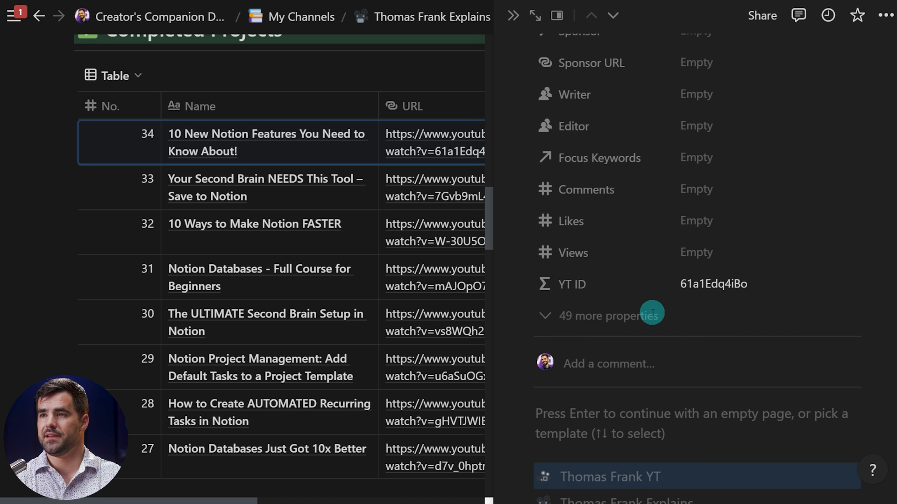
scroll(761, 282, "up", 2)
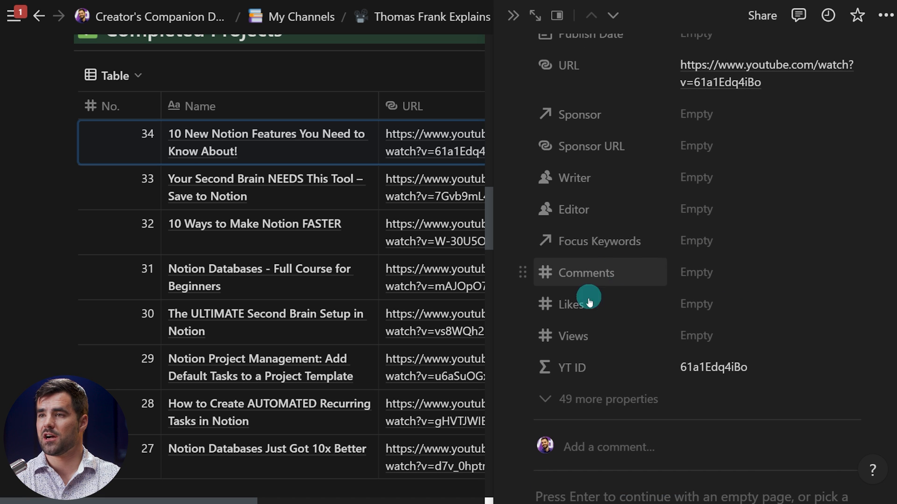
scroll(741, 335, "up", 4)
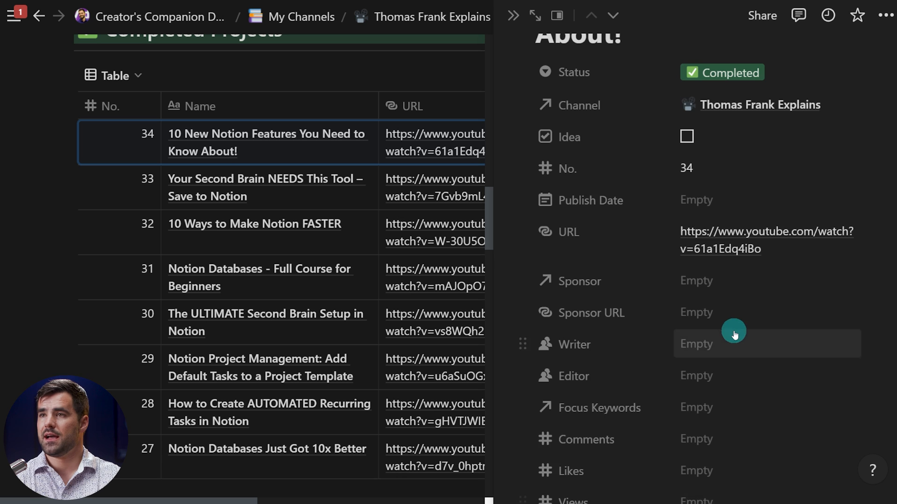
scroll(734, 335, "up", 2)
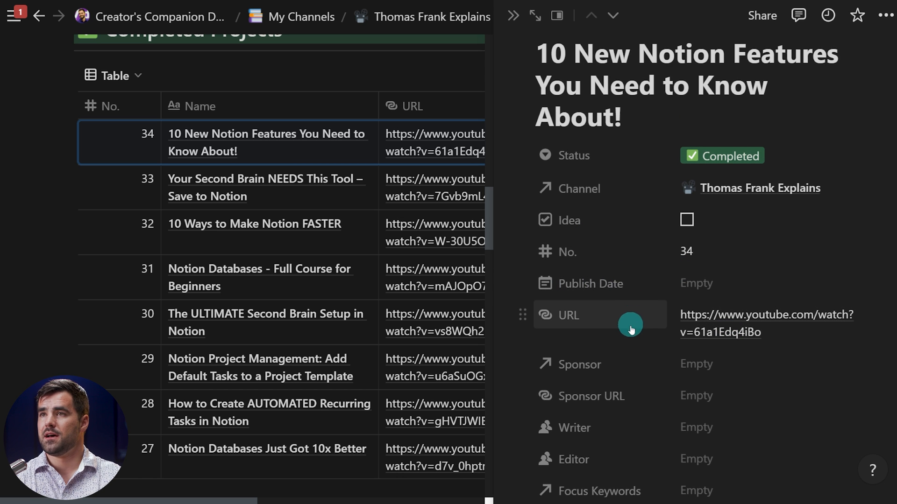
scroll(632, 329, "up", 1)
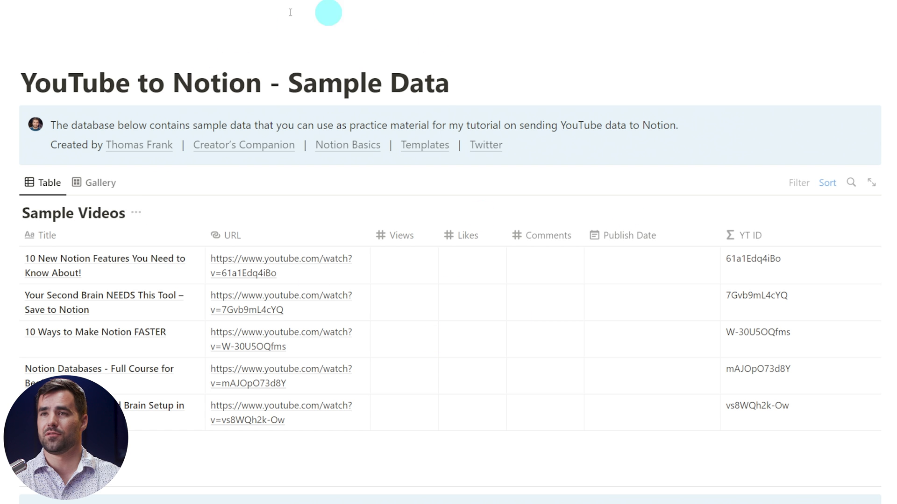
Examine the YouTube to Notion - Sample Data page, comparing the Table and Gallery views of Sample Videos (Complete).
scroll(437, 238, "down", 10)
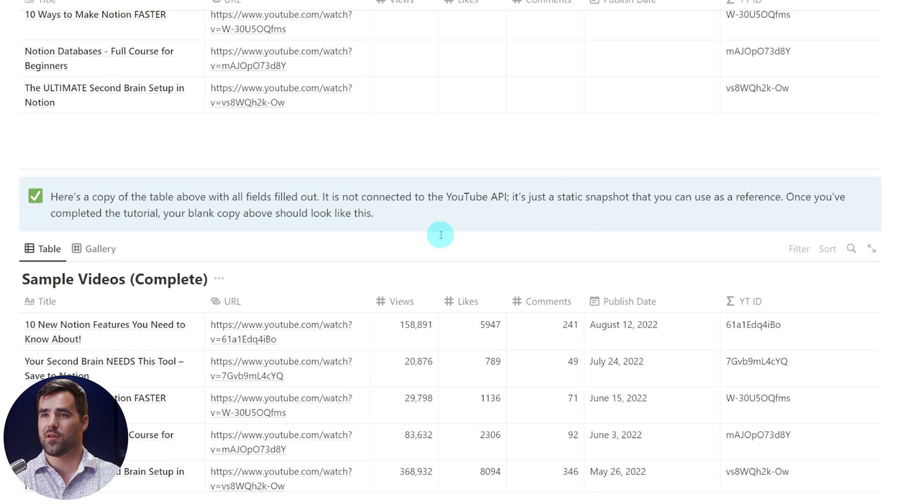
left_click(99, 71)
scroll(280, 253, "down", 2)
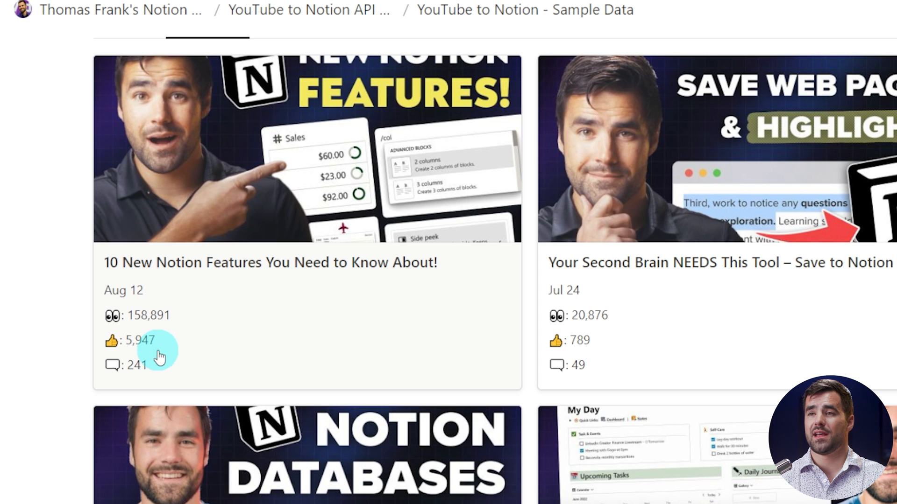
scroll(457, 295, "up", 3)
left_click(124, 159)
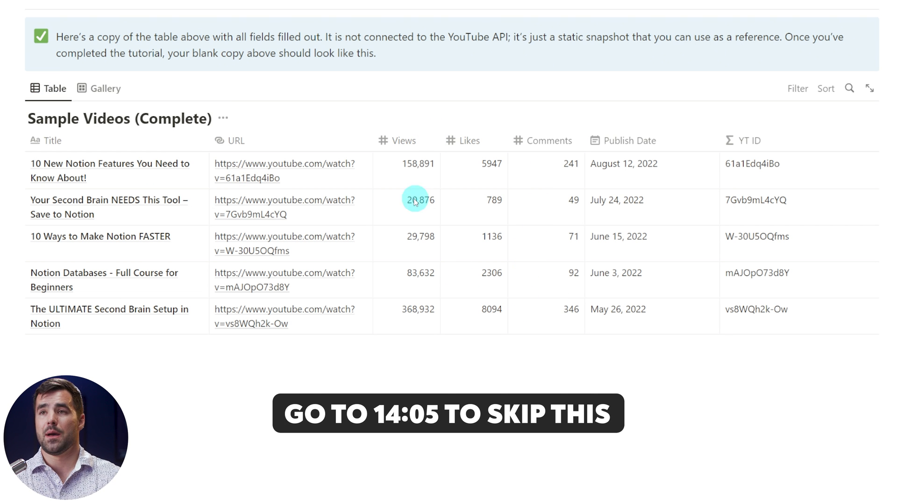
left_click(113, 89)
scroll(616, 112, "down", 1)
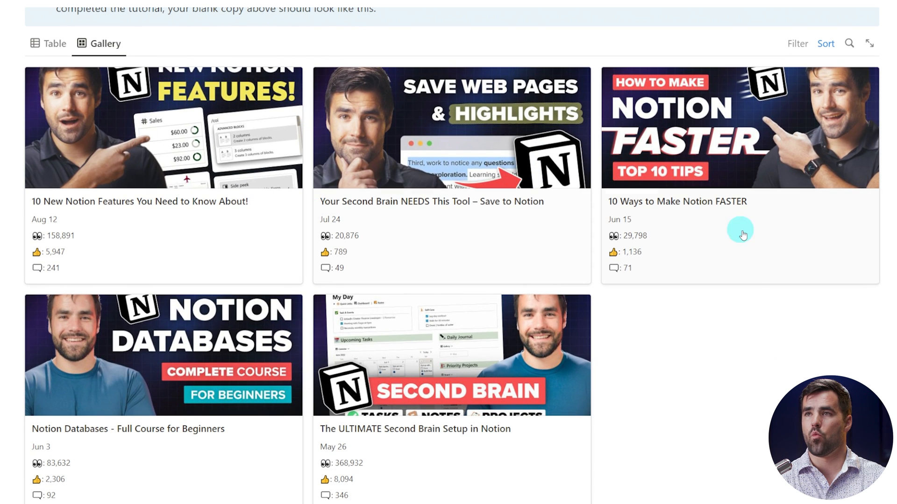
scroll(541, 101, "up", 1)
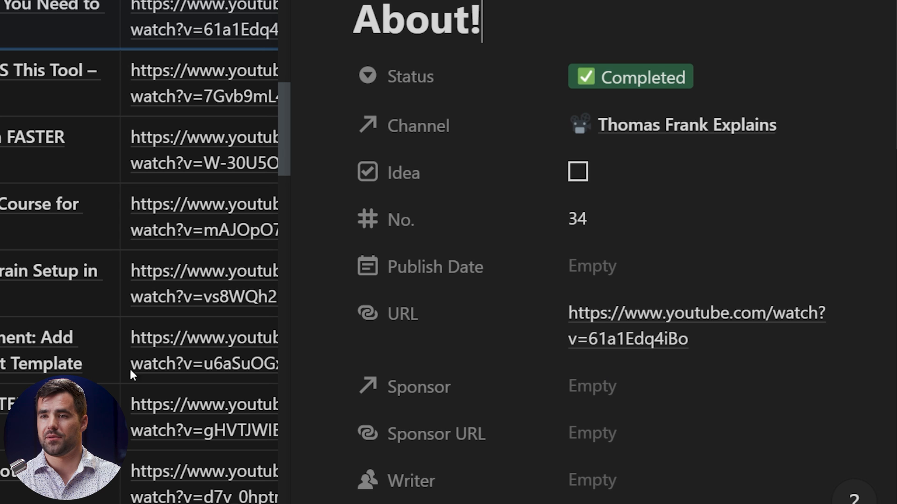
Expand the project's hidden properties and add a Formula property named View Label.
scroll(484, 236, "down", 10)
scroll(490, 130, "up", 3)
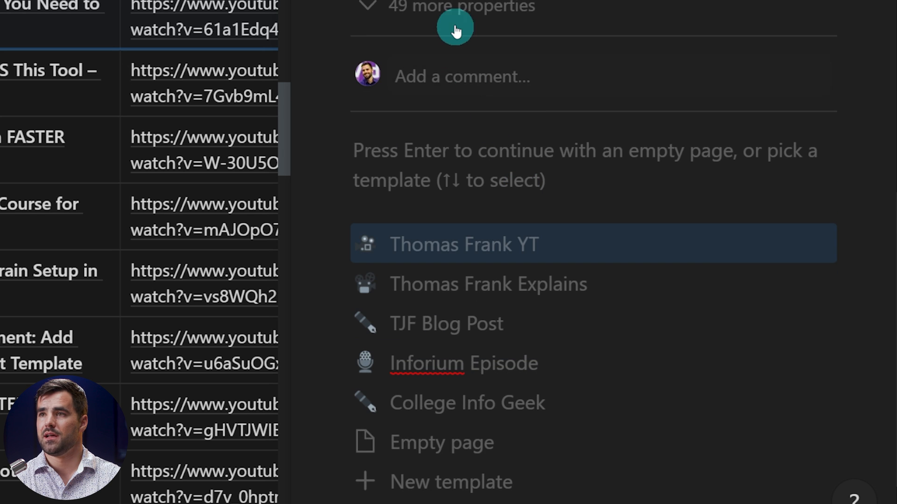
left_click(453, 17)
scroll(498, 136, "up", 3)
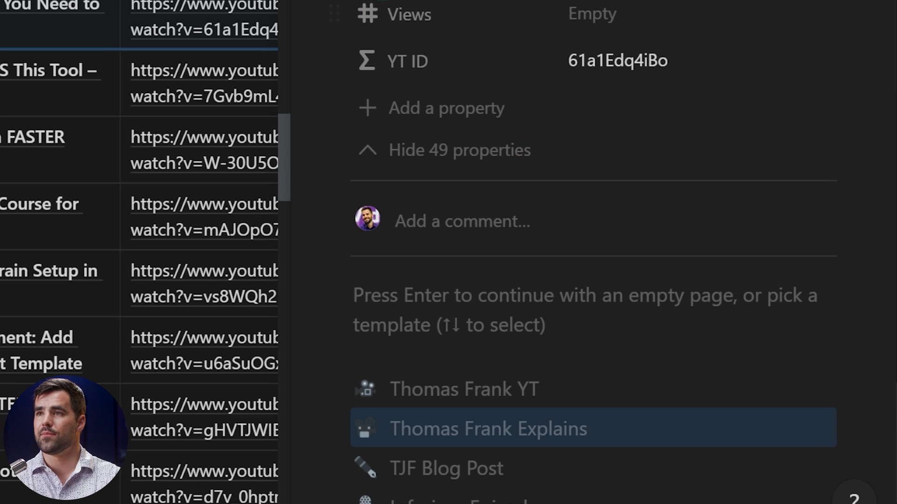
left_click(426, 108)
type("form")
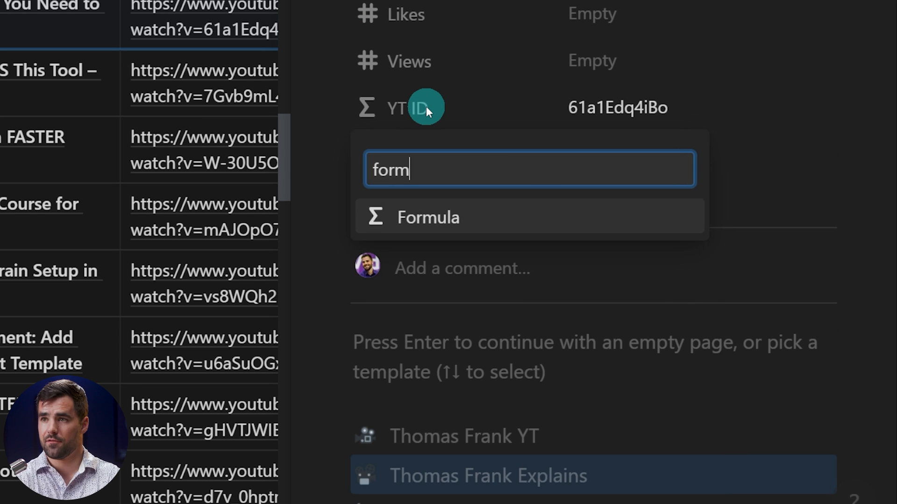
left_click(430, 218)
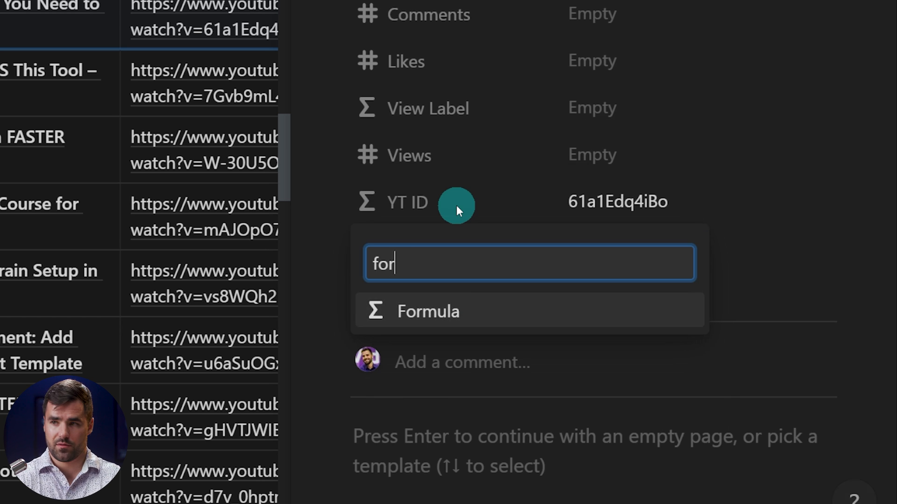
Add two more Formula properties, one named Like Label and one for the comment label.
type("m")
key("Return")
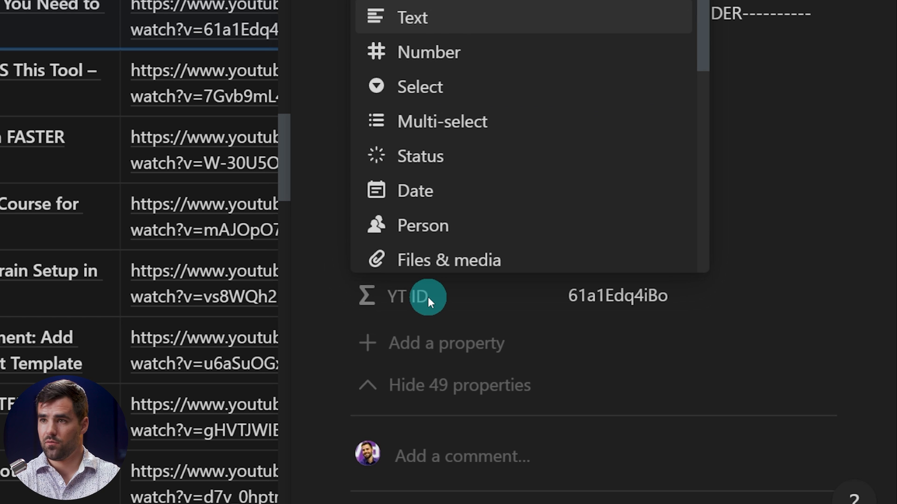
type("form")
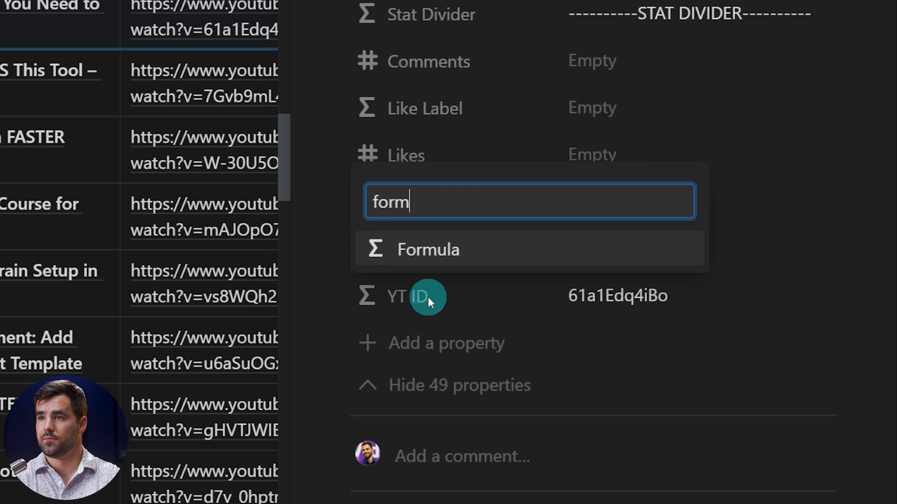
key("Return")
type("Comm")
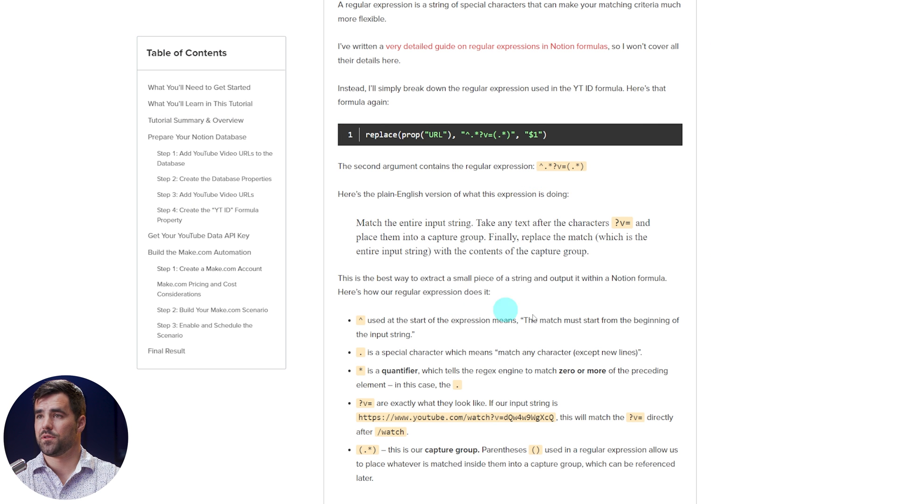
Copy the emoji view-count formula code from the Final Result section of the guide.
left_click(180, 353)
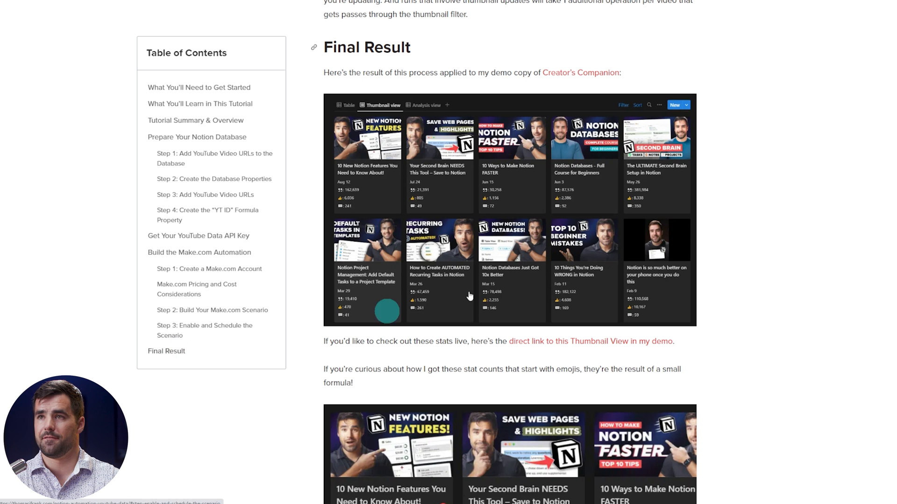
scroll(613, 244, "down", 7)
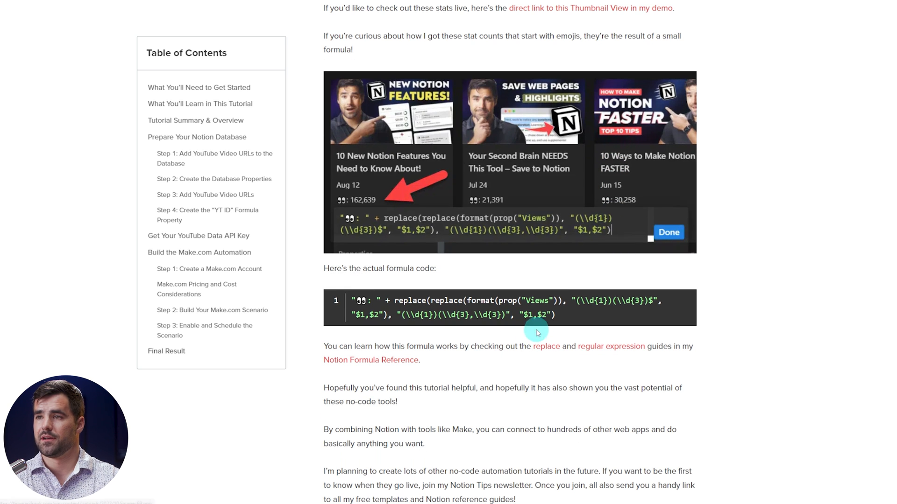
left_click_drag(558, 315, 352, 302)
key("ctrl+c")
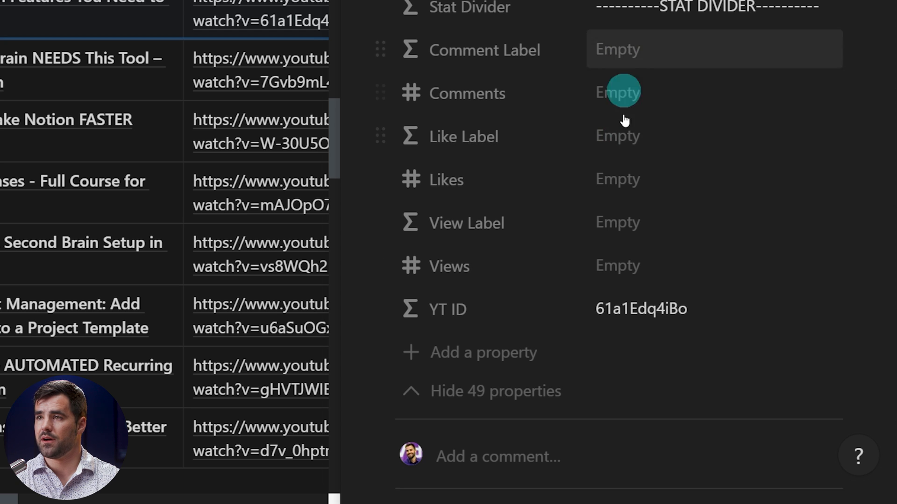
Back in Notion, paste the copied formula into the View Label property and remove the stray quotation mark at its end.
left_click(623, 222)
key("ctrl+v")
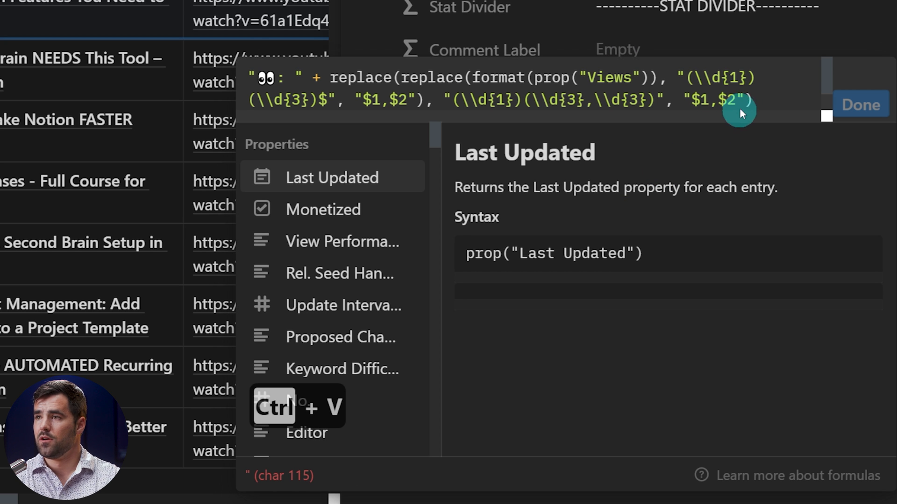
scroll(738, 112, "down", 1)
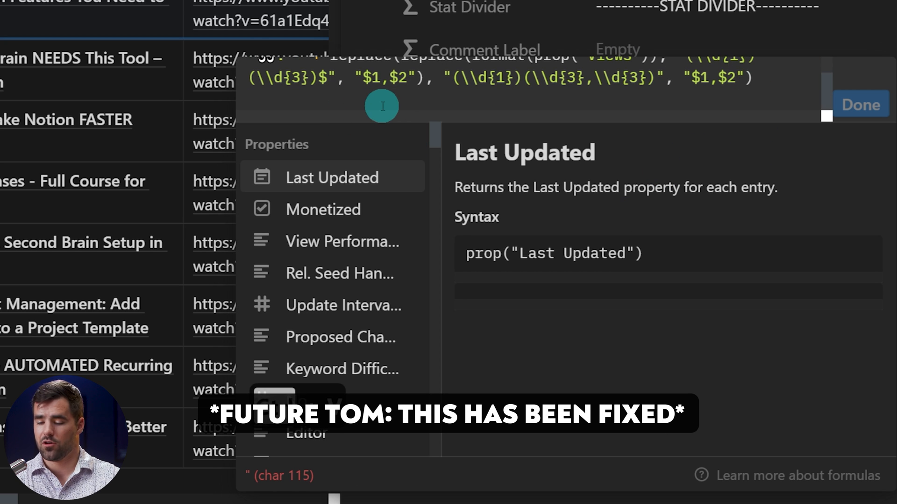
key("BackSpace")
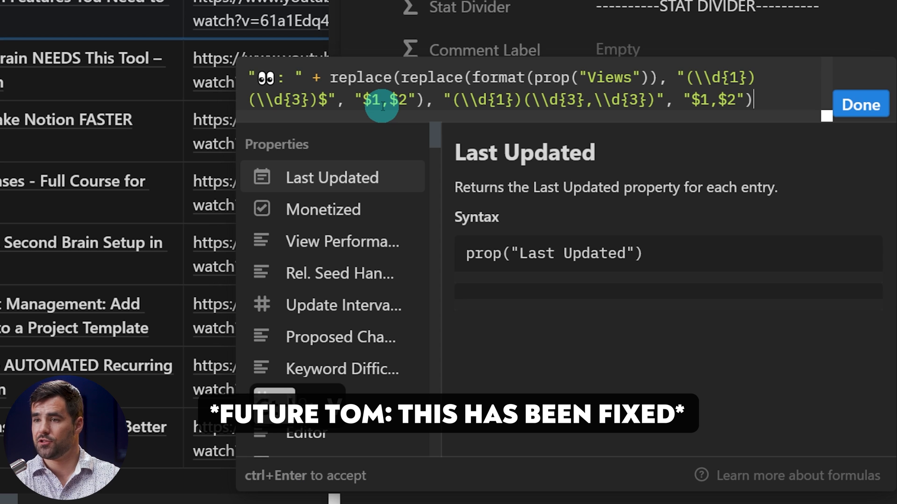
left_click(752, 90)
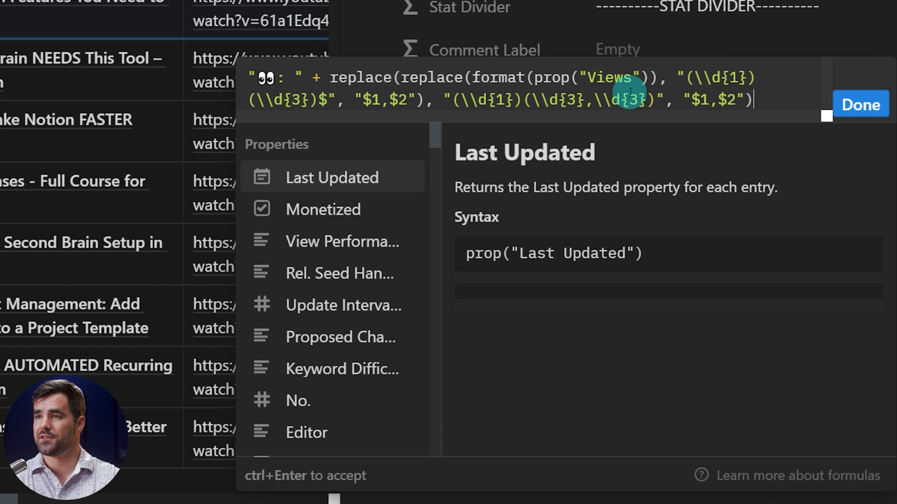
Save the View Label formula, copy it into Like Label and make the copy reference the Likes property instead of Views.
left_click_drag(753, 100, 251, 76)
key("ctrl+c")
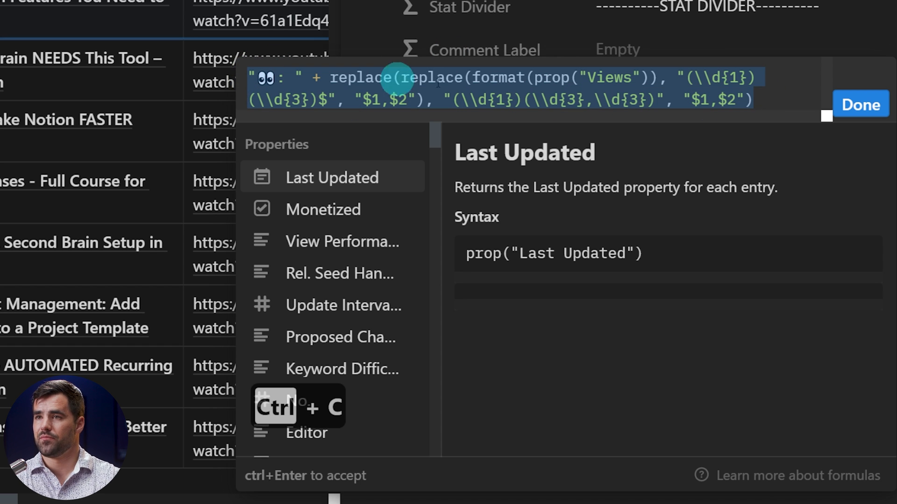
left_click(861, 104)
left_click(640, 139)
key("ctrl+v")
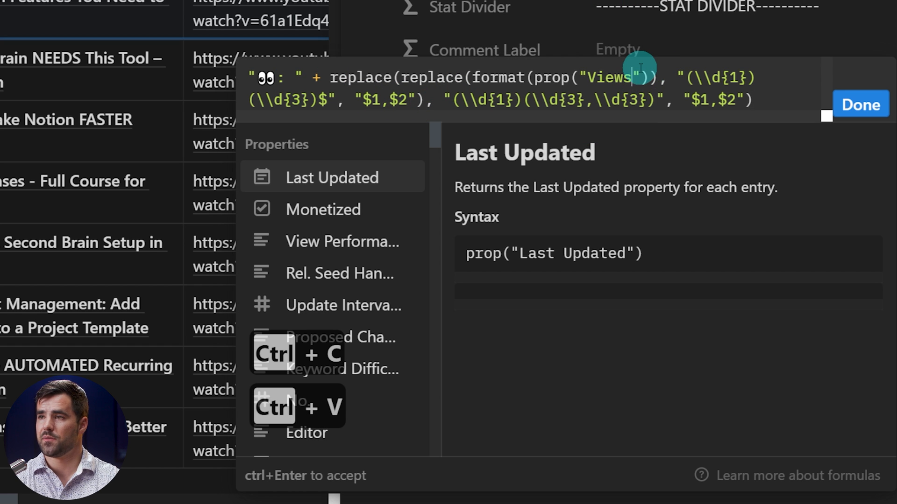
key("BackSpace")
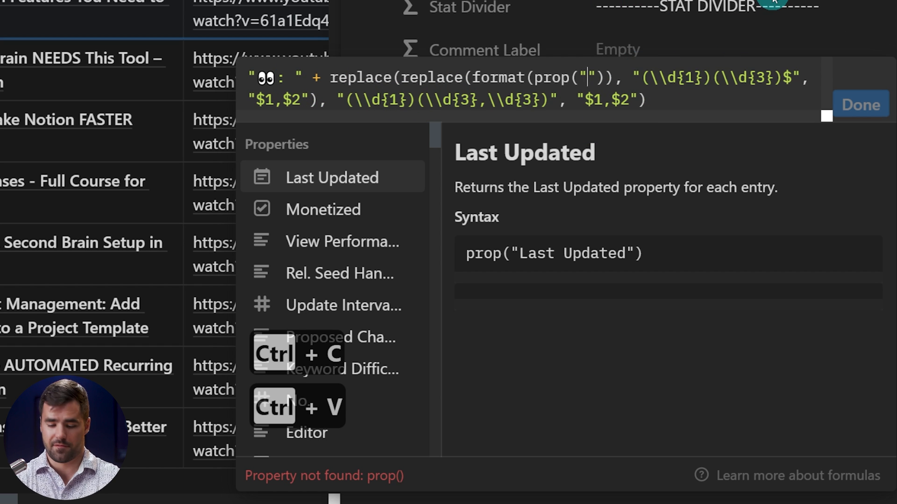
type("Likes")
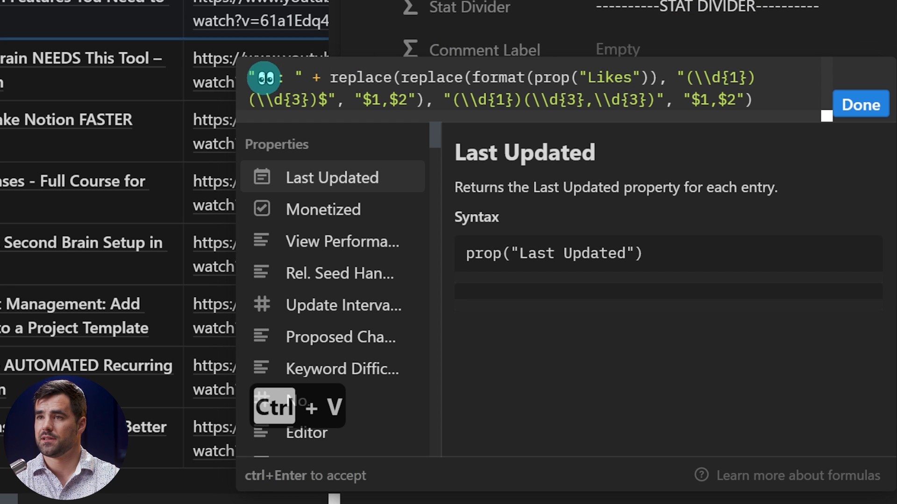
Replace the eyes emoji in the Like Label formula with a thumbs-up emoji and save the formula.
key("Right")
key("BackSpace")
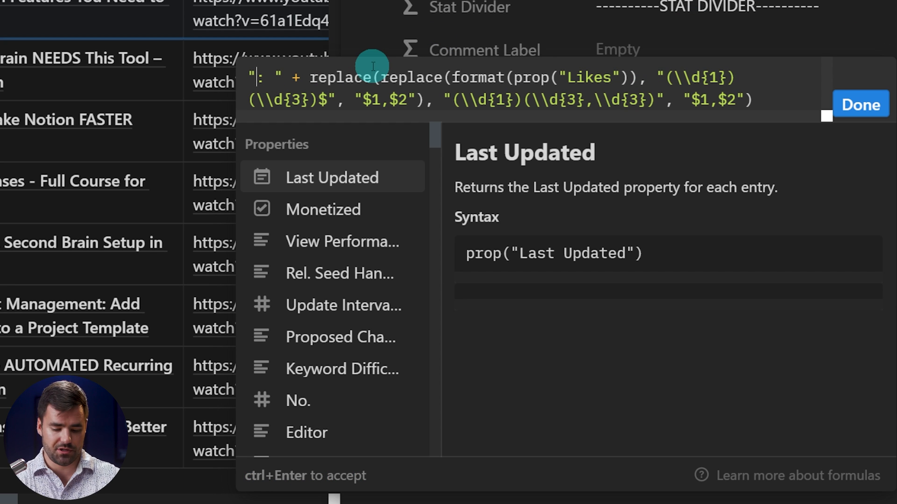
key("super+semicolon")
type("thu")
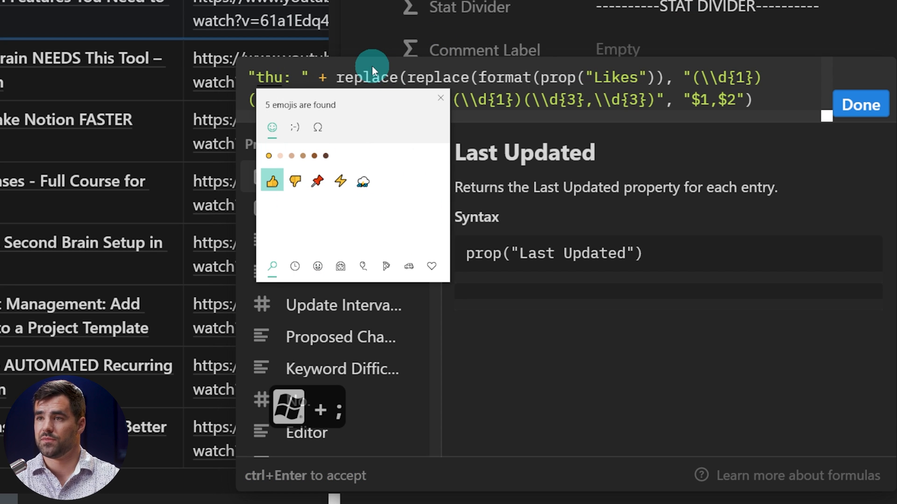
key("Return")
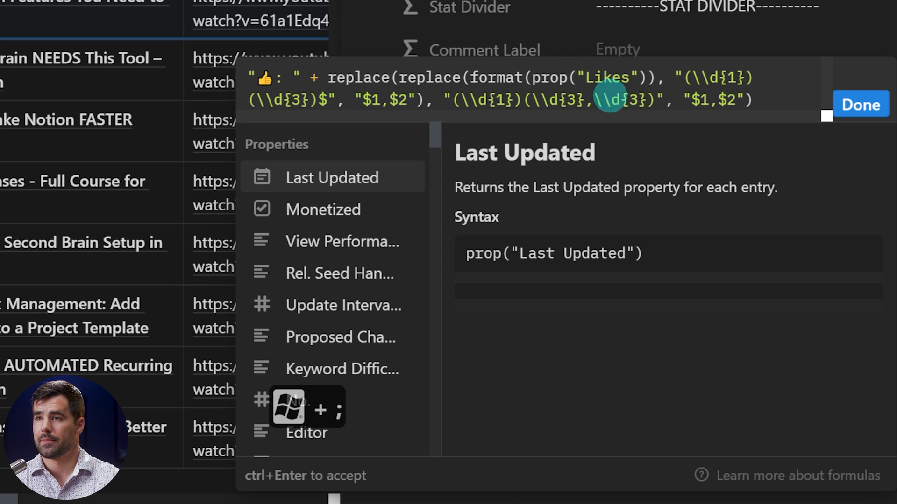
left_click(861, 105)
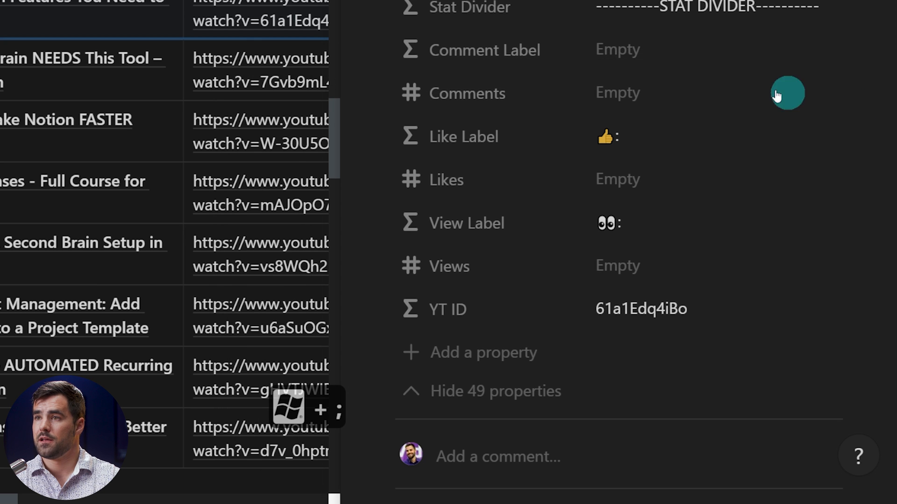
Paste the copied formula into Comment Label and replace its eyes emoji with the speech balloon emoji.
left_click(626, 56)
key("ctrl+v")
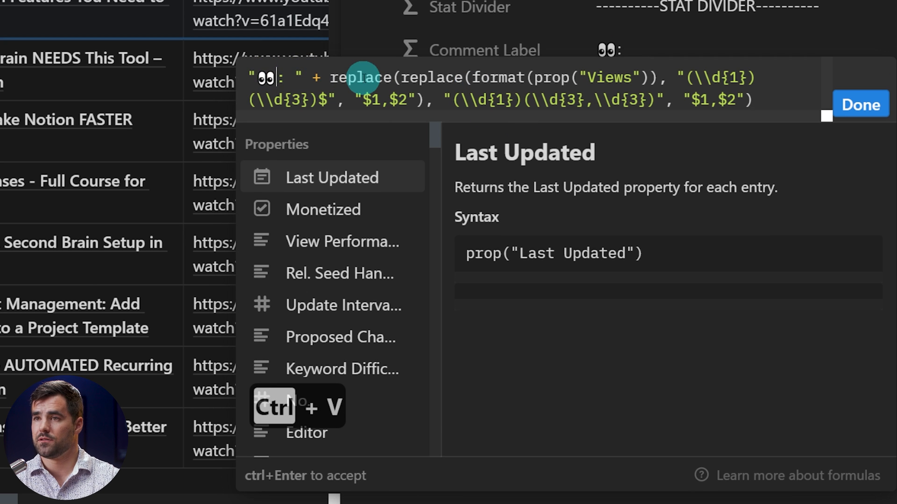
key("BackSpace")
key("super+semicolon")
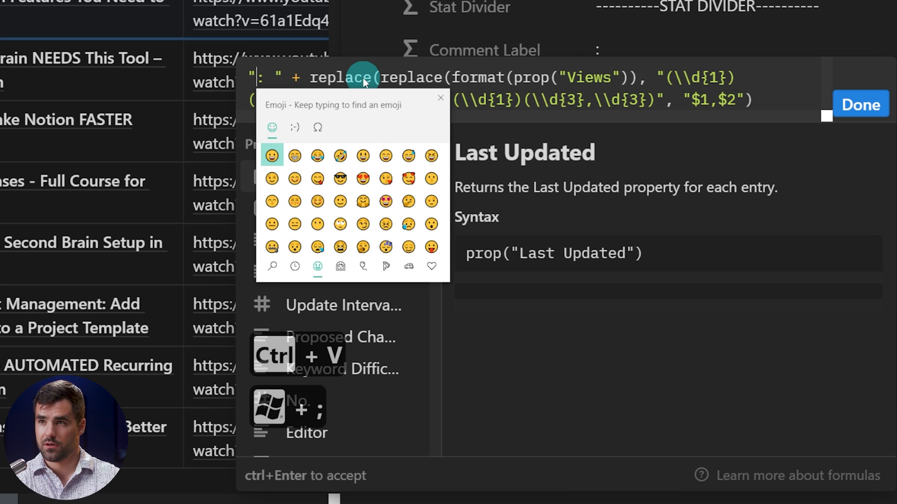
type("spee")
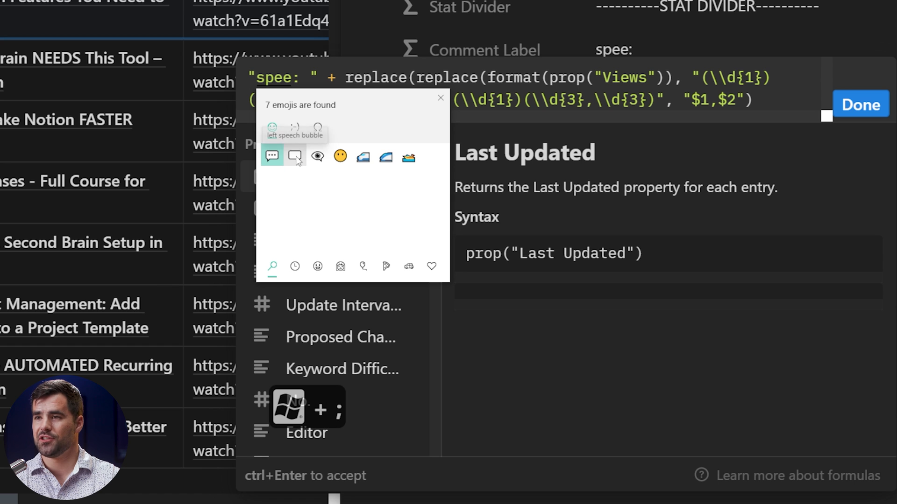
left_click(272, 158)
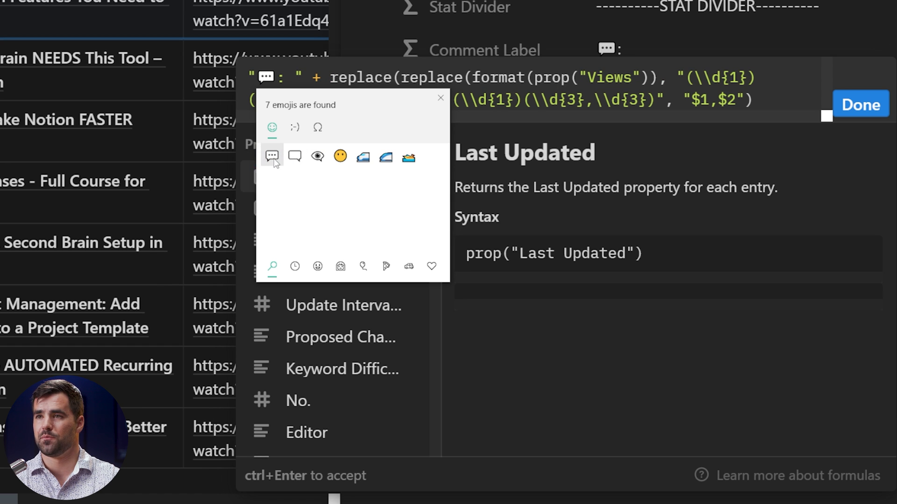
left_click(440, 99)
Make the Comment Label formula reference the Comments property instead of Views and save it.
left_click_drag(606, 77, 643, 77)
key("BackSpace")
key("BackSpace")
key("BackSpace")
type("Comments")
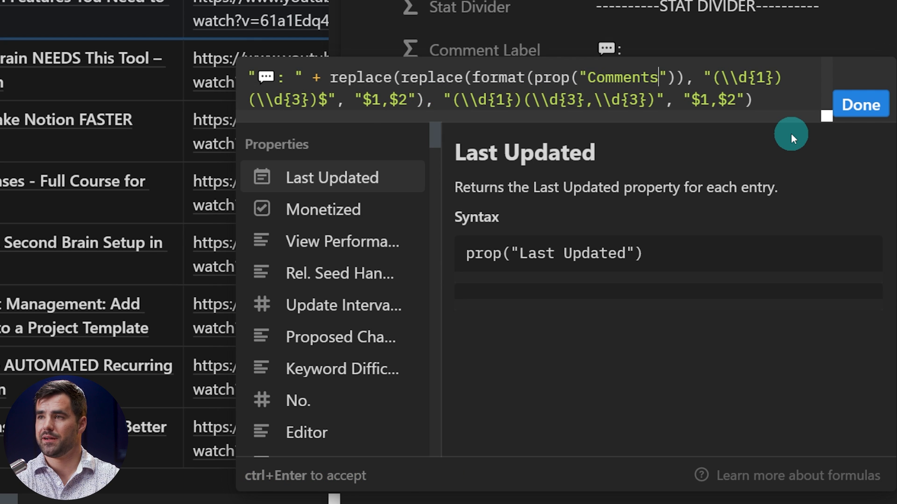
left_click(861, 105)
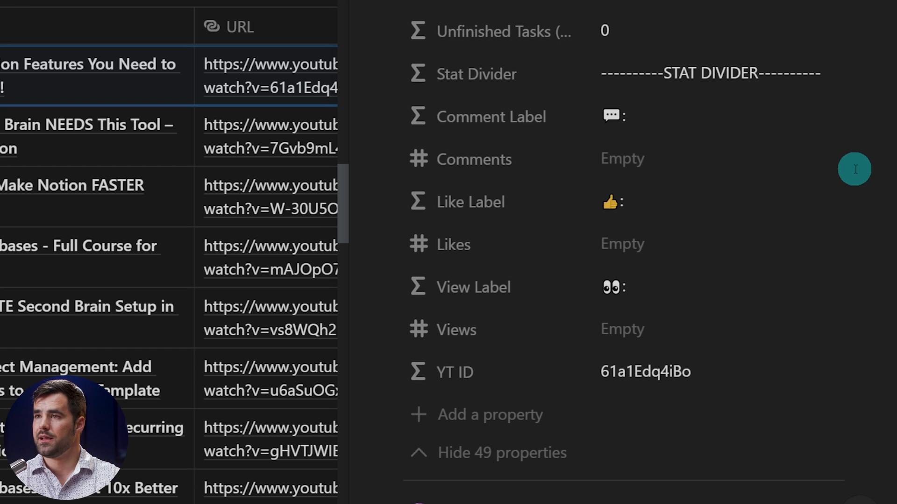
Enter test values in the project's stat properties: Views 321654, Likes 32165498 and Comments 654654.
scroll(691, 173, "down", 1)
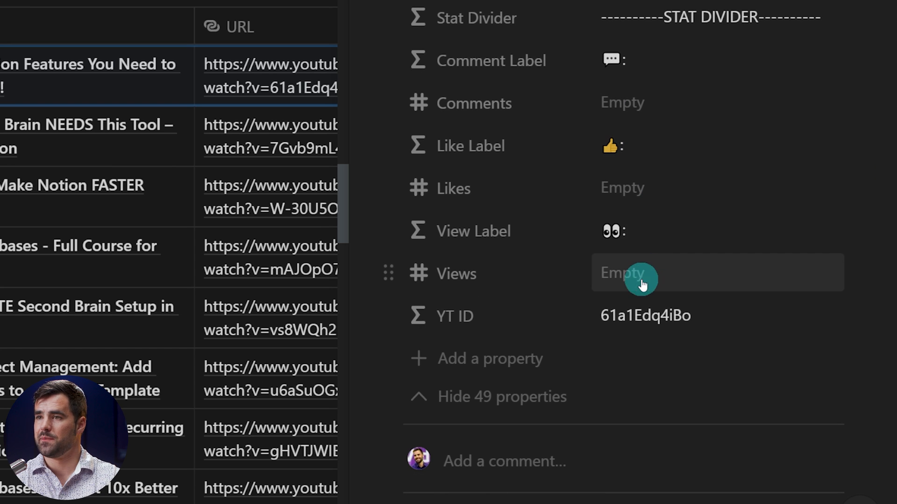
left_click(691, 275)
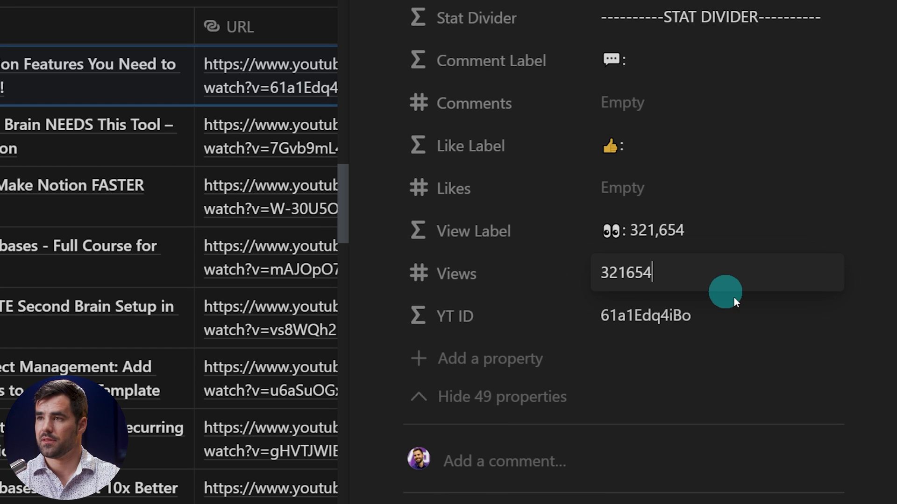
left_click(679, 197)
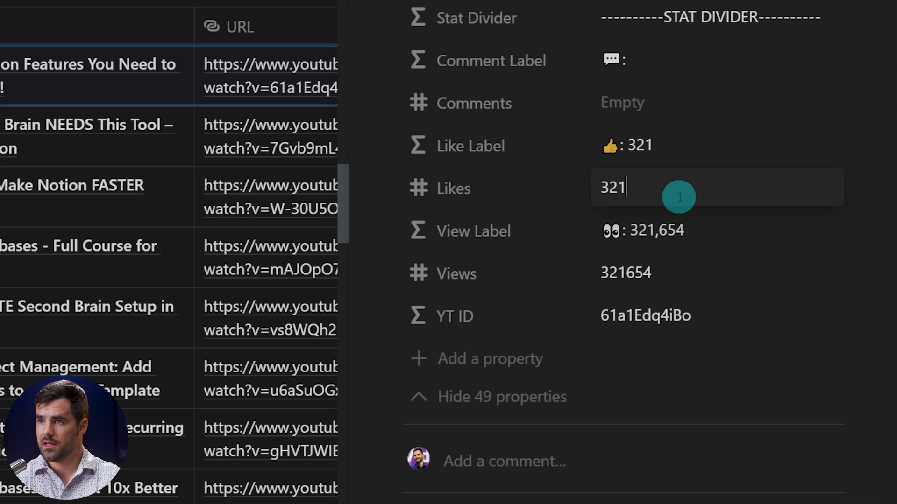
left_click(718, 135)
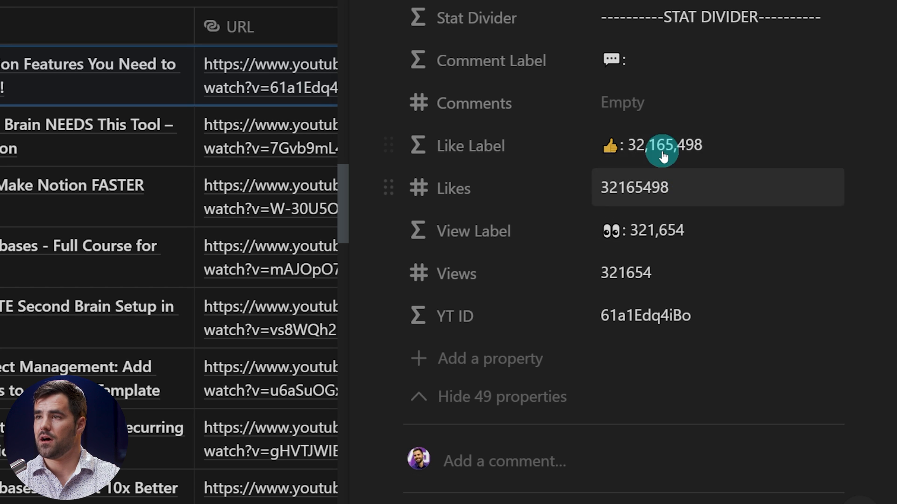
left_click(639, 102)
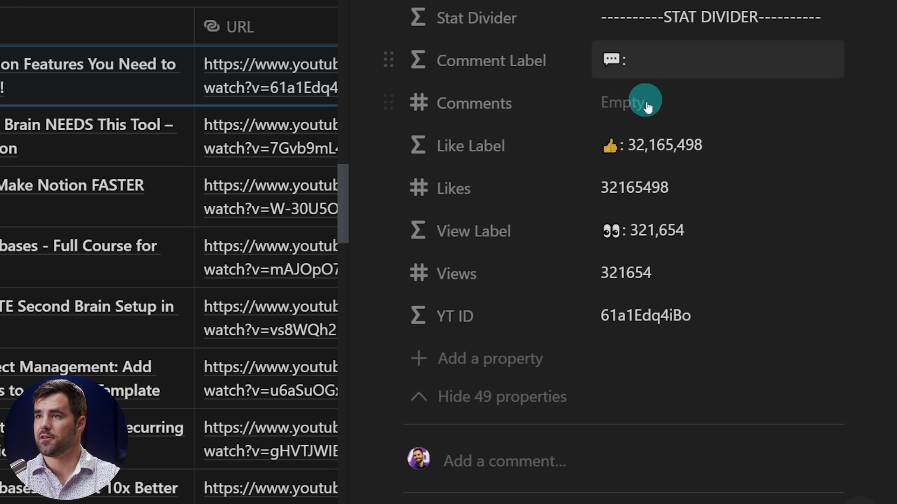
type("654654")
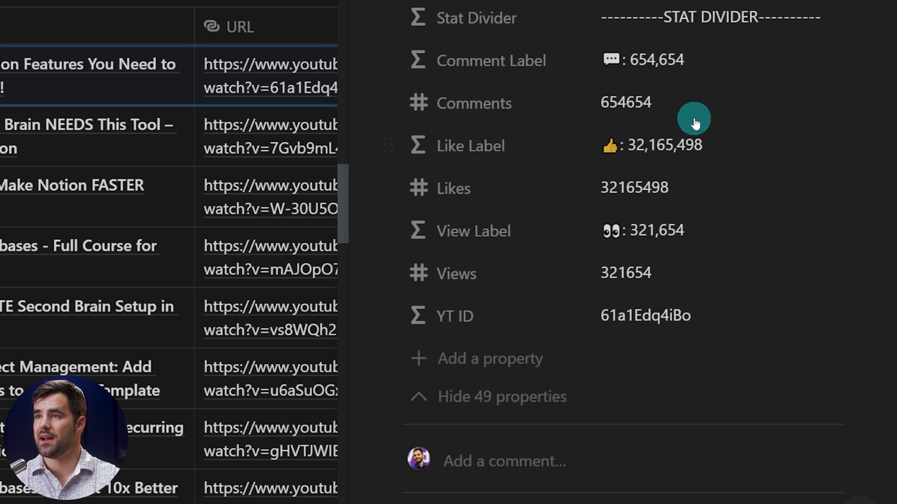
Examine the nested replace functions in the Comment Label formula, leaving the formula as it is.
left_click(681, 65)
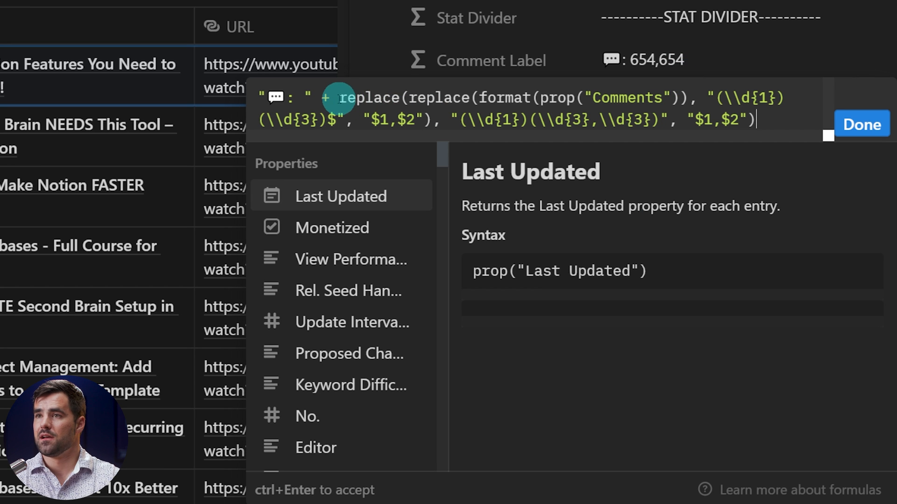
left_click_drag(340, 98, 508, 114)
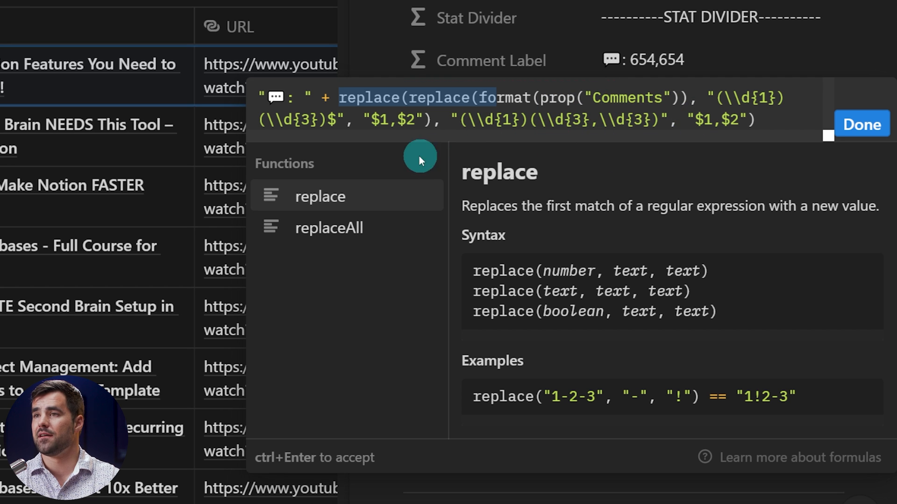
left_click(862, 125)
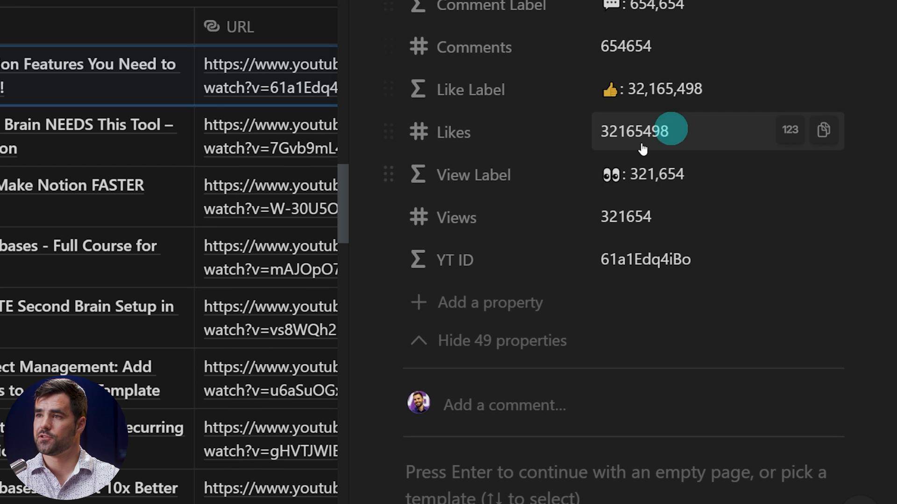
Set the YT ID property to always hide and return to the top of the project page.
scroll(427, 369, "up", 1)
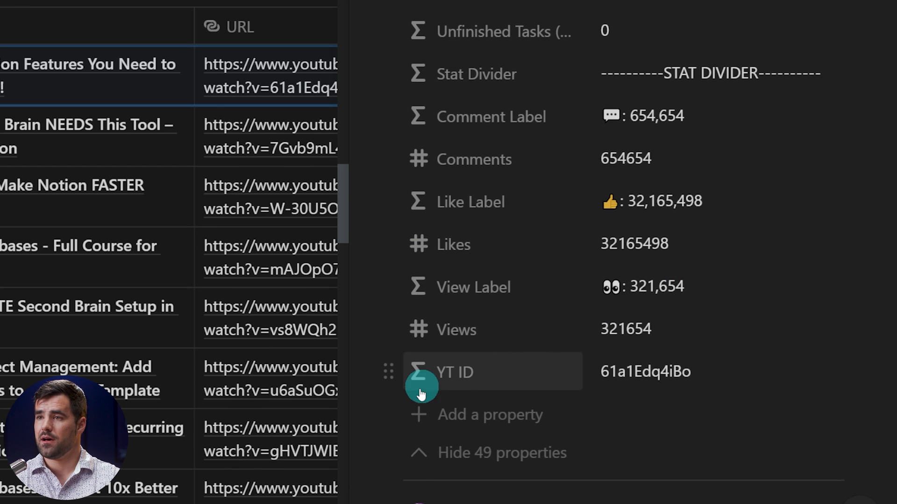
left_click(389, 372)
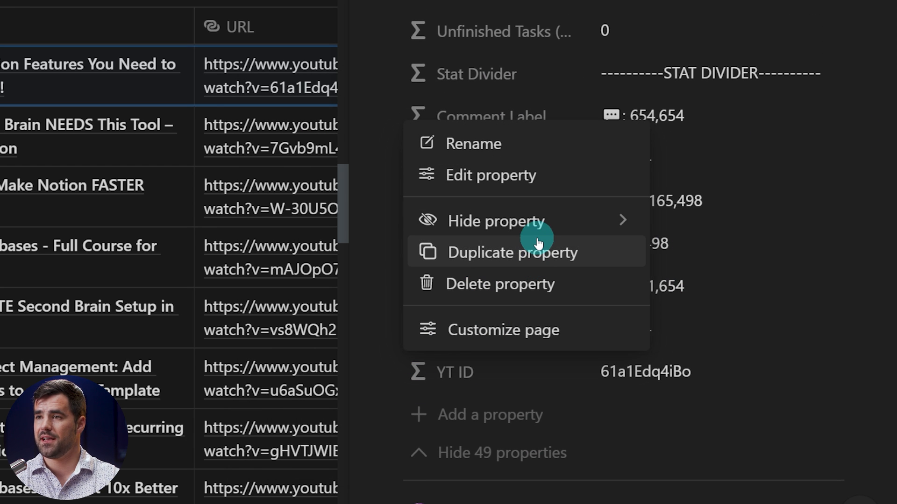
mouse_move(514, 225)
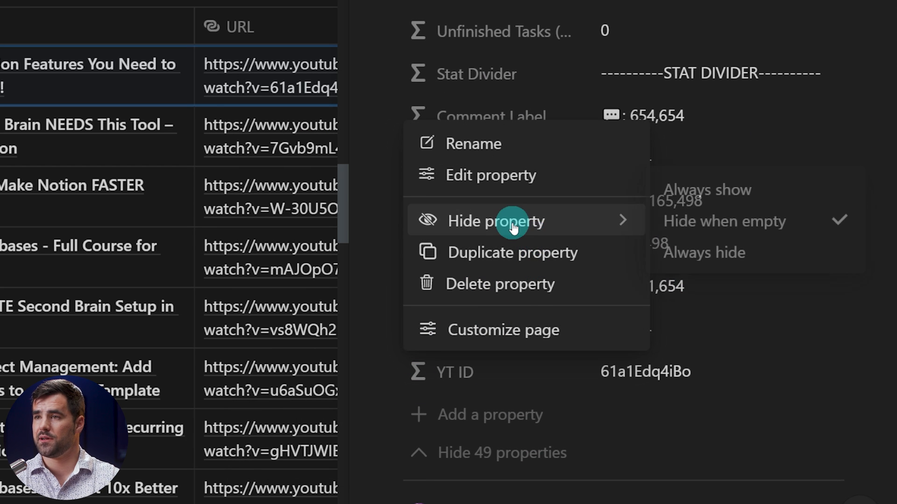
left_click(700, 255)
left_click(456, 234)
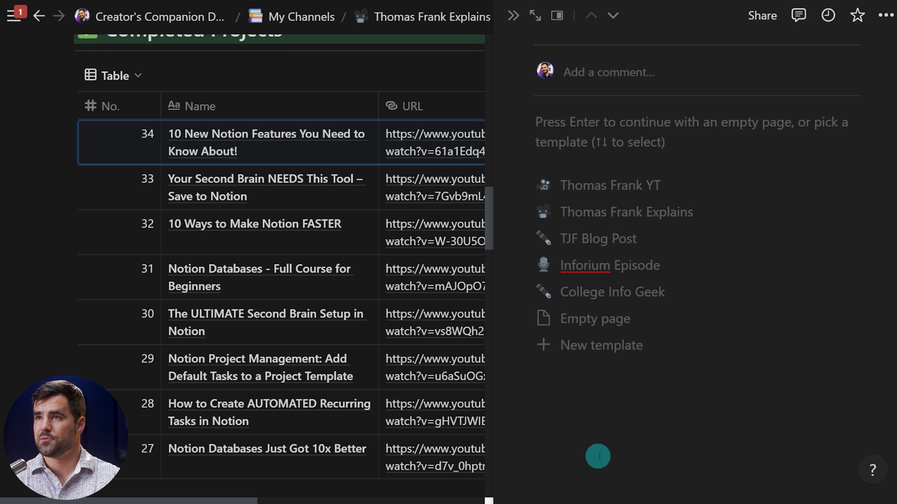
left_click(671, 244)
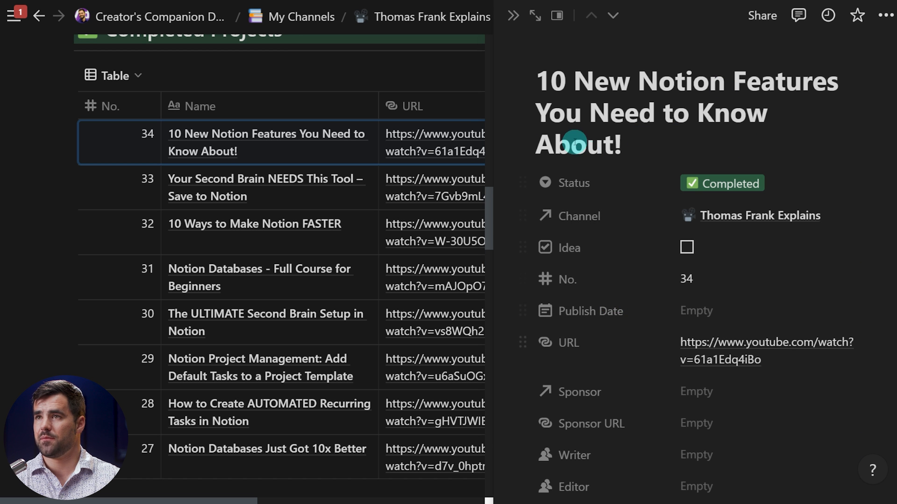
Close the project page and switch the Completed Projects database to its Analysis view.
left_click(513, 21)
left_click(220, 85)
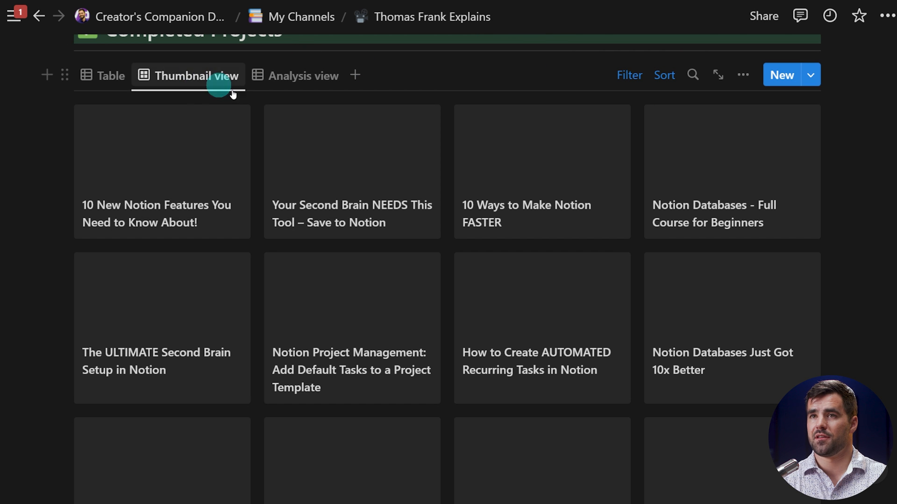
left_click(307, 76)
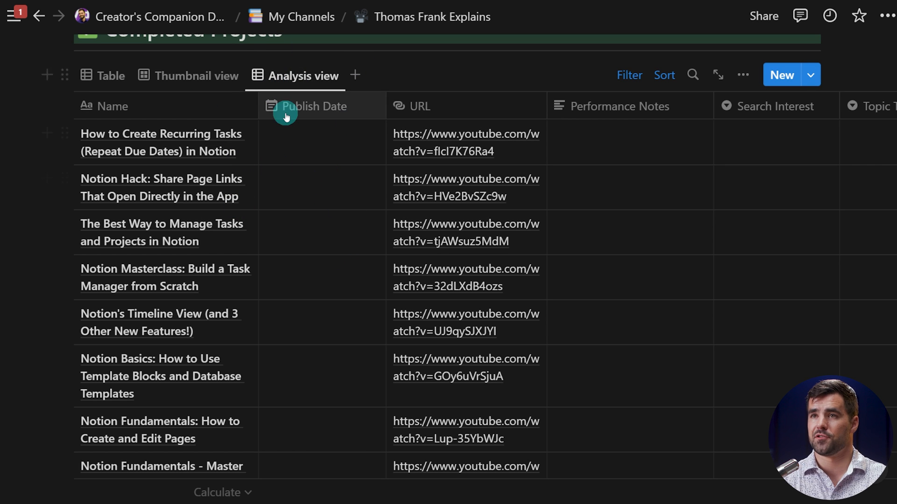
Show the Comments, Views and Likes properties in the Analysis view.
left_click(744, 77)
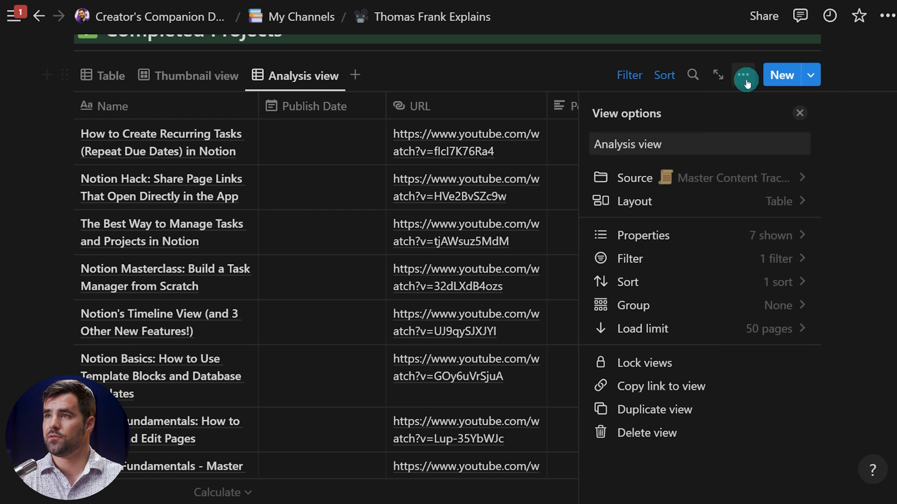
left_click(694, 235)
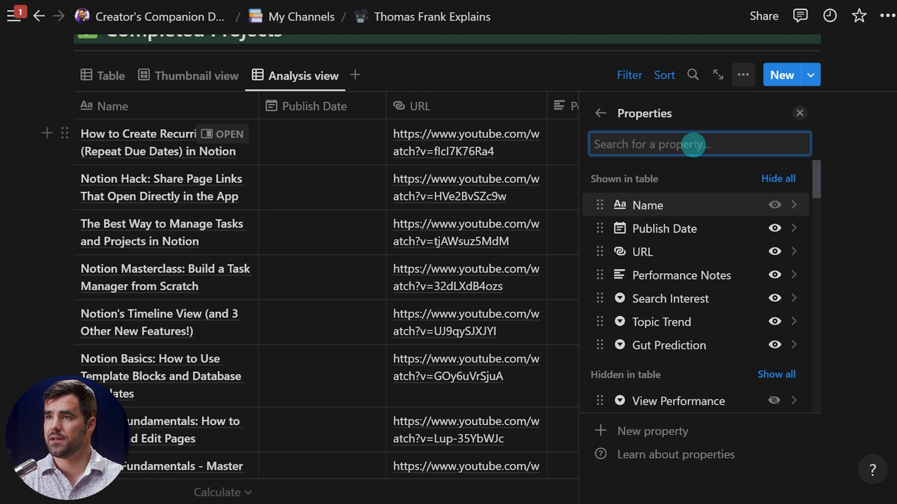
type("com")
left_click(782, 228)
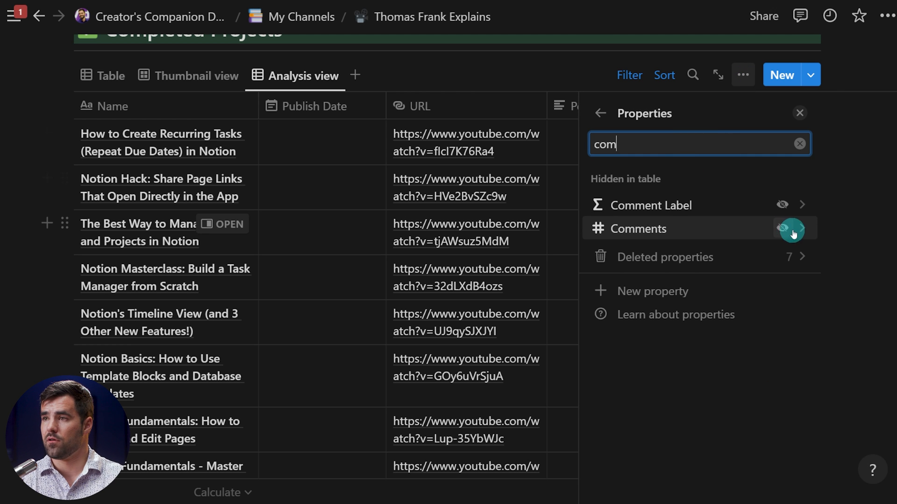
type("views")
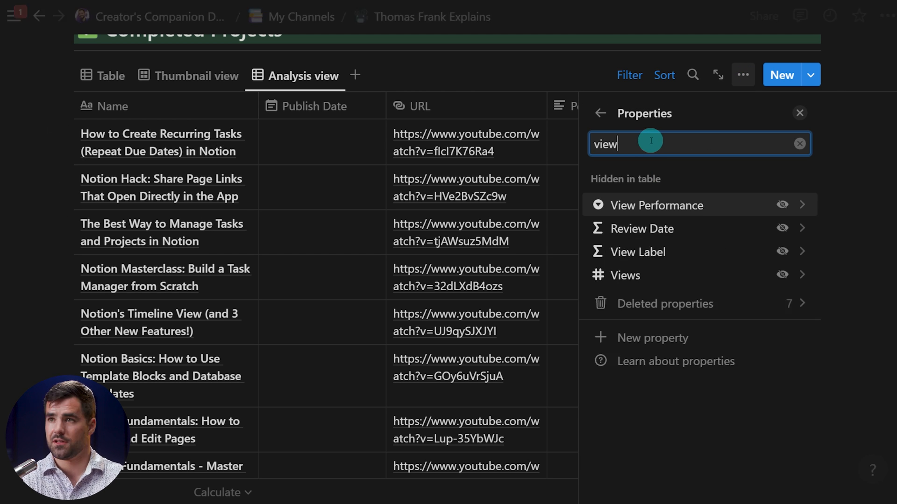
left_click(781, 203)
type("li")
left_click(782, 284)
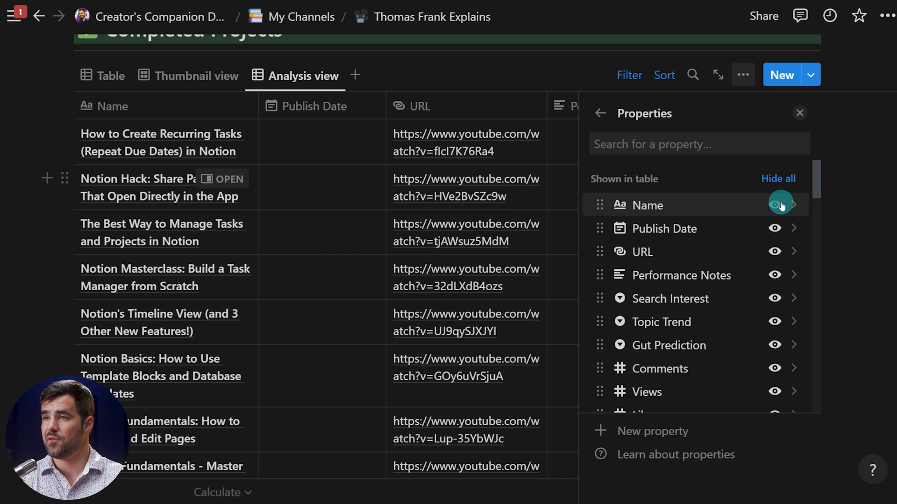
key("Escape")
Reorder the Analysis view columns so URL precedes Publish Date, and Comments, Views and Likes sit before Performance Notes.
left_click_drag(420, 106, 348, 110)
scroll(542, 199, "right", 10)
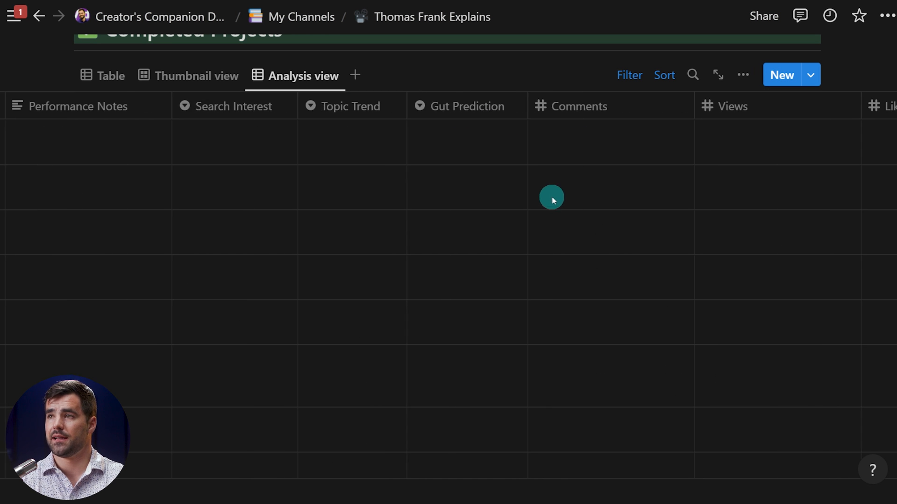
left_click_drag(577, 112, 121, 112)
left_click_drag(692, 108, 261, 108)
left_click_drag(883, 114, 346, 108)
Set the number format of the Comments, Views and Likes columns to Number with commas.
scroll(232, 152, "left", 4)
left_click(211, 134)
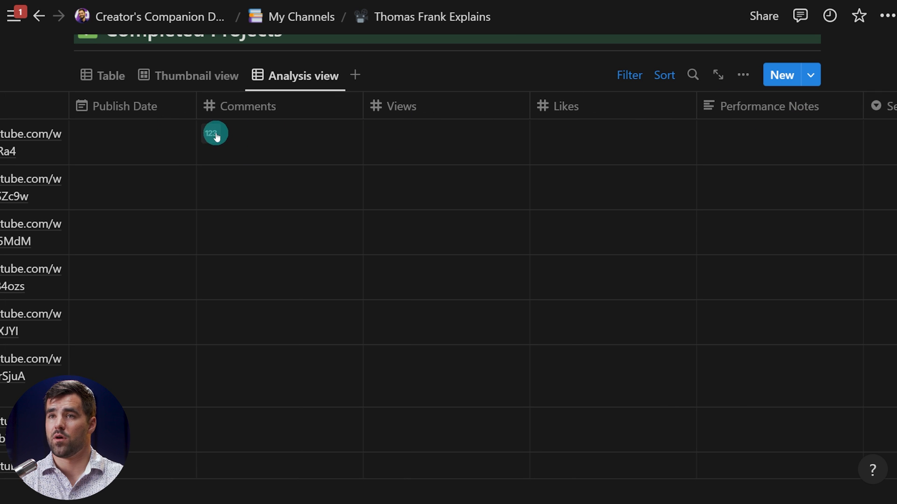
left_click(97, 225)
left_click(377, 133)
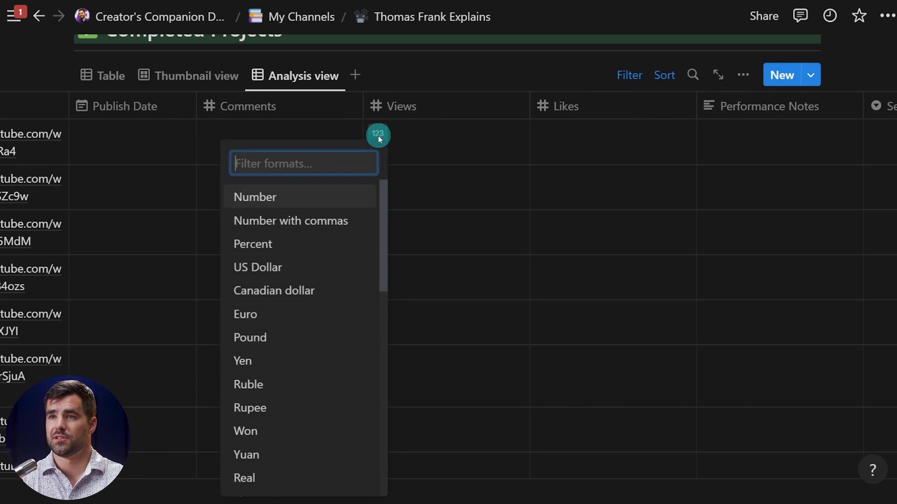
left_click(268, 229)
left_click(550, 134)
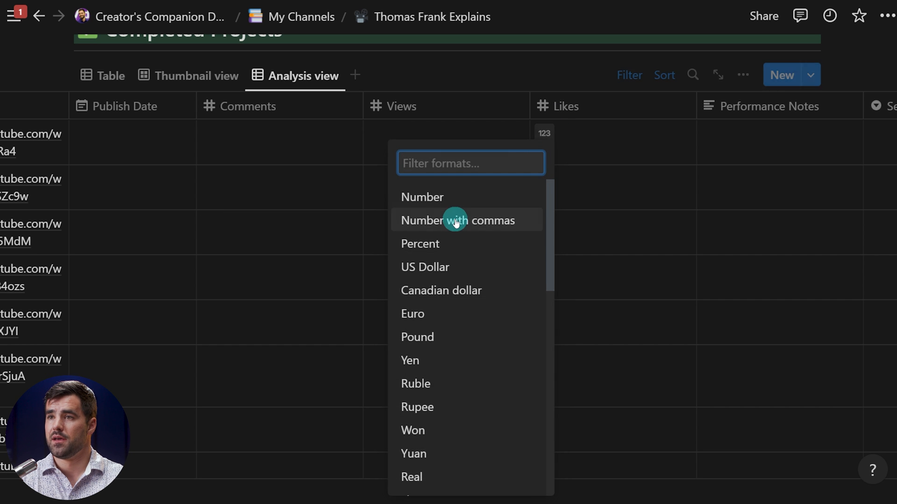
left_click(457, 220)
Switch Completed Projects to the Thumbnail view and show the View Label property on its cards.
scroll(489, 178, "left", 6)
left_click(200, 77)
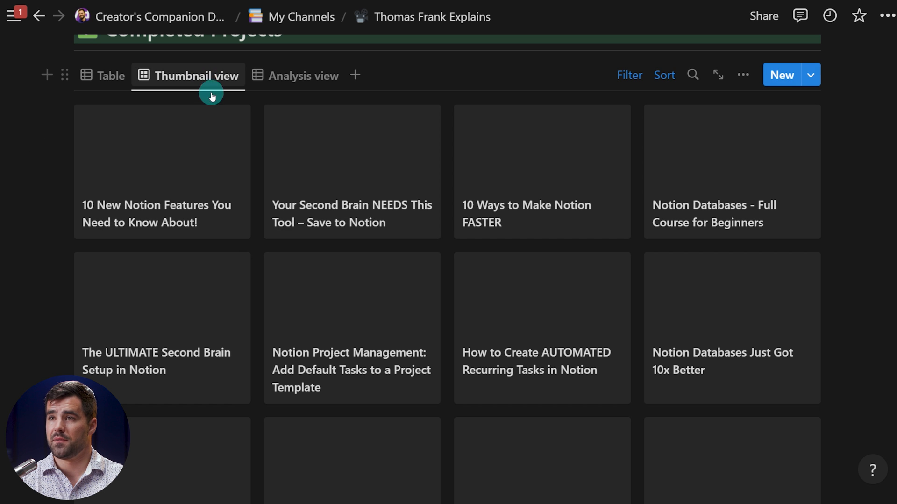
left_click(736, 77)
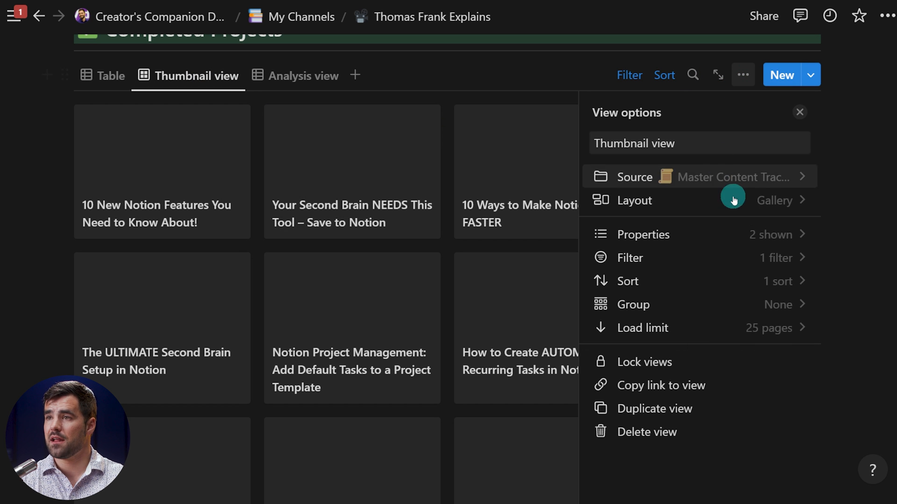
left_click(770, 234)
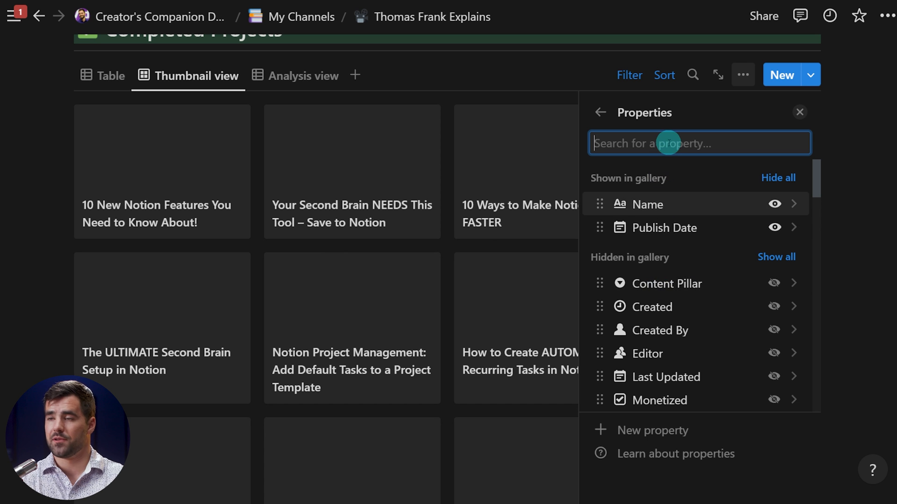
type("lab")
left_click(783, 250)
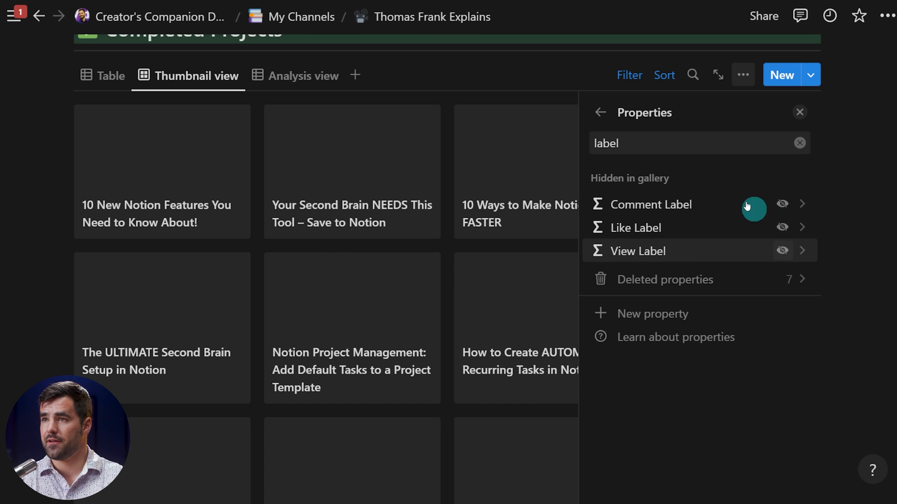
Show Comment Label and Like Label on the Thumbnail view cards, with Like Label placed above Comment Label.
left_click(675, 143)
type("comm")
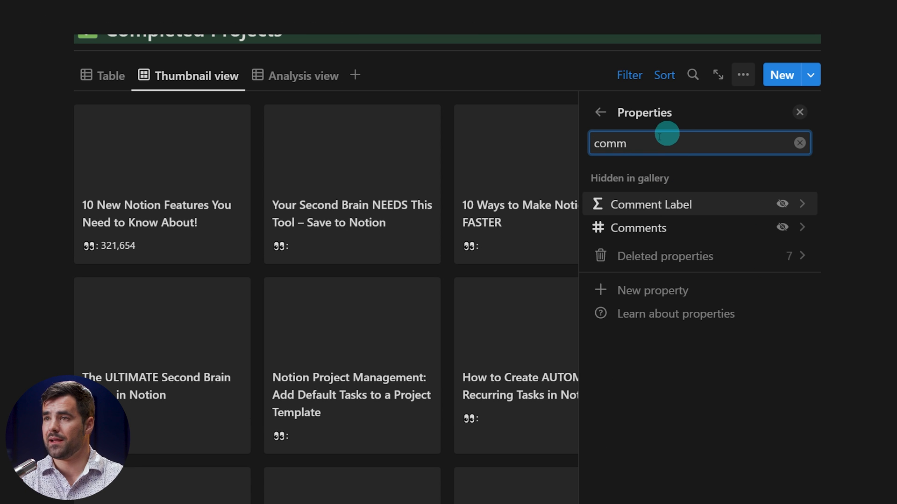
left_click(782, 203)
left_click(687, 142)
type("like")
left_click(781, 204)
left_click_drag(599, 297, 595, 270)
left_click(799, 112)
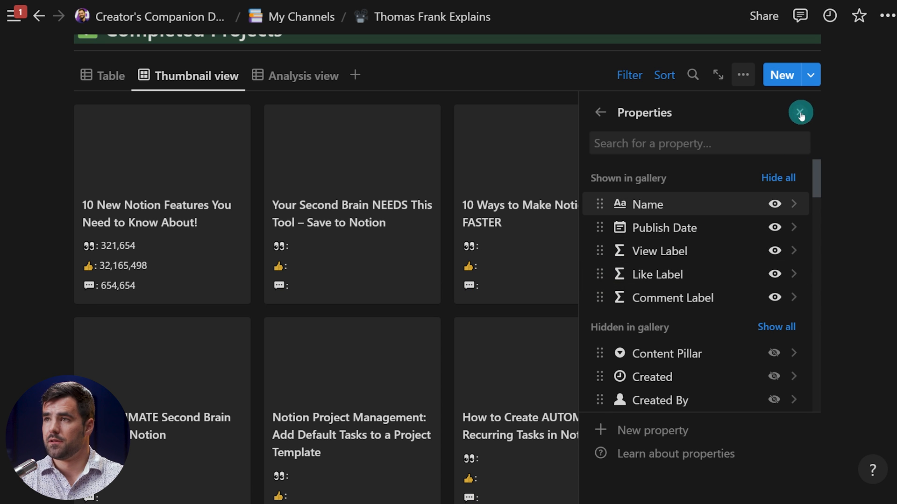
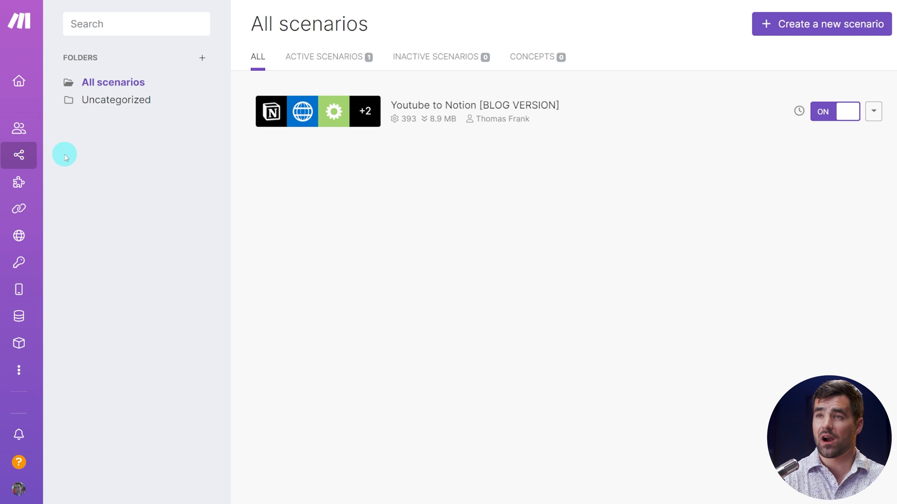
In Make, open the Youtube to Notion [BLOG VERSION] scenario and search the app directory for youtube.
left_click(536, 105)
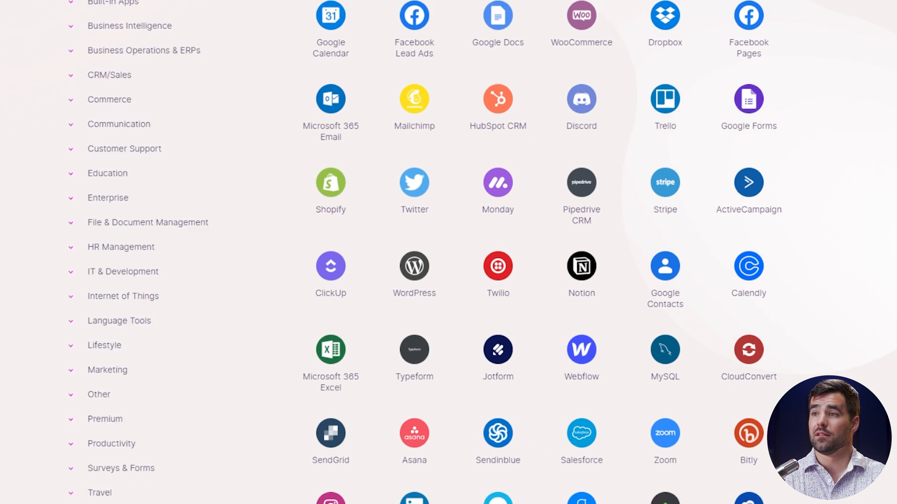
scroll(449, 252, "down", 3)
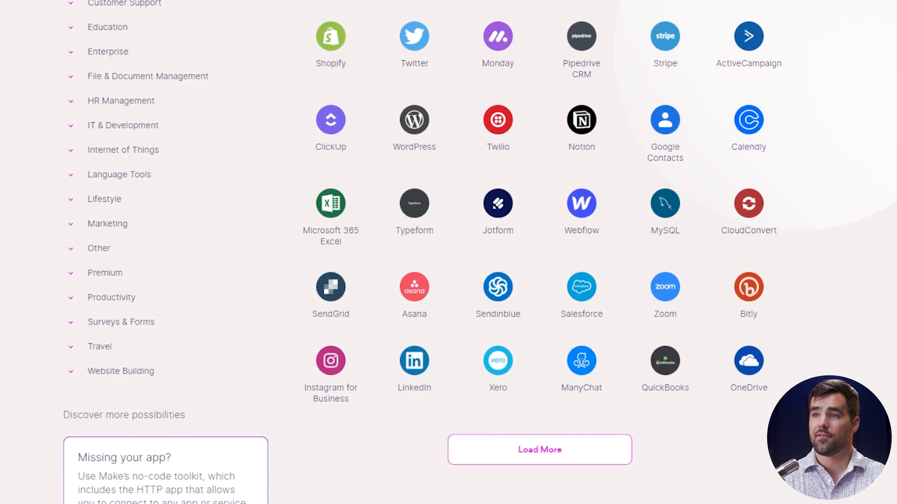
scroll(449, 252, "up", 6)
left_click(118, 53)
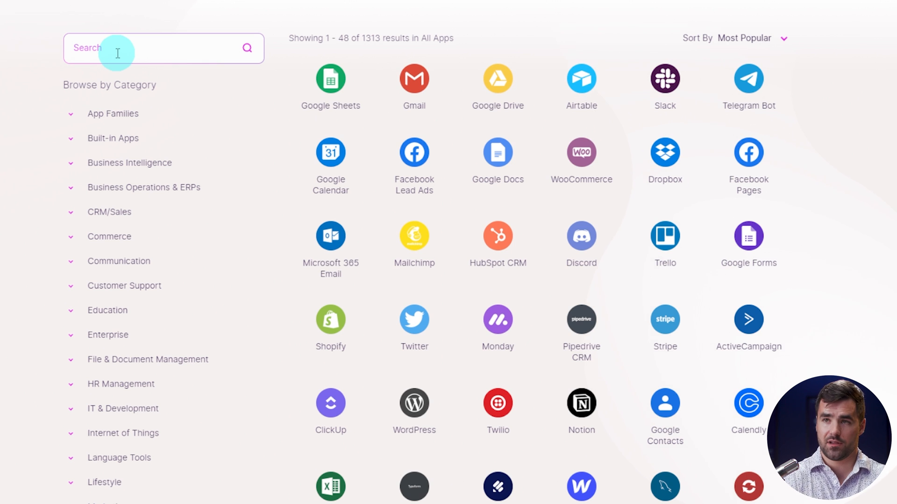
type("youtub")
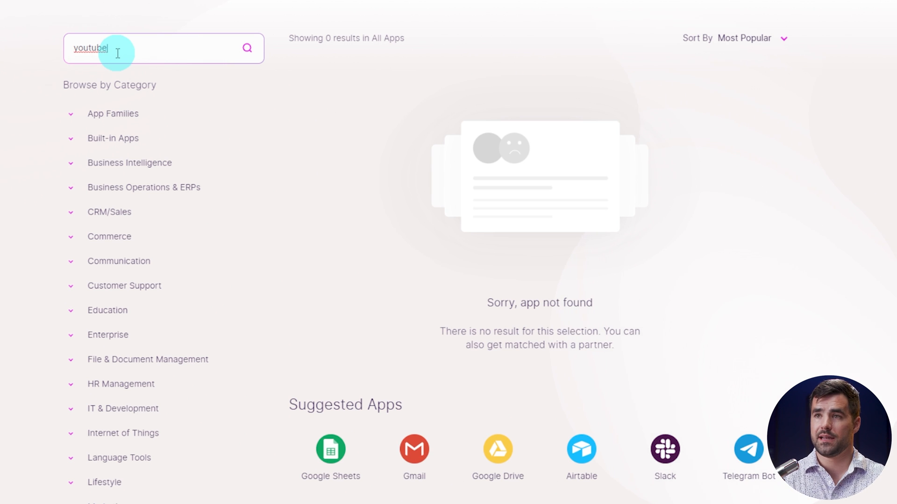
type("e")
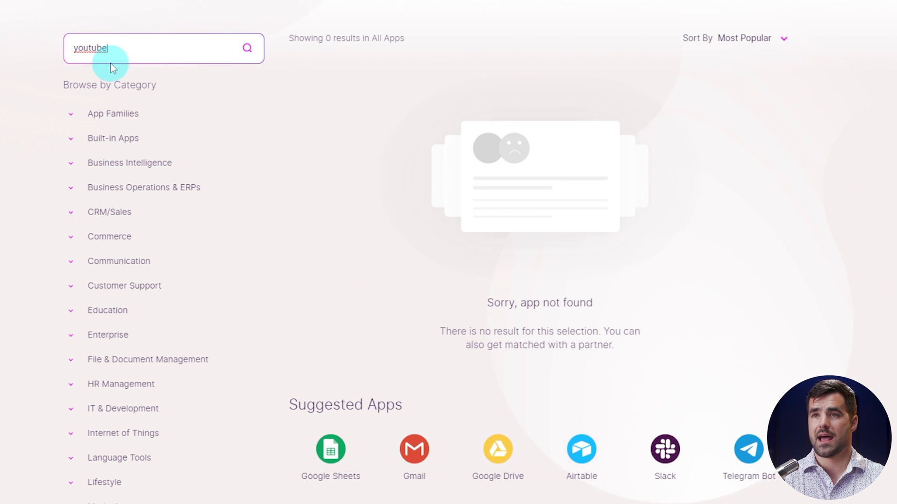
Clear the youtube search and look up http in the app directory instead.
left_click_drag(115, 47, 51, 53)
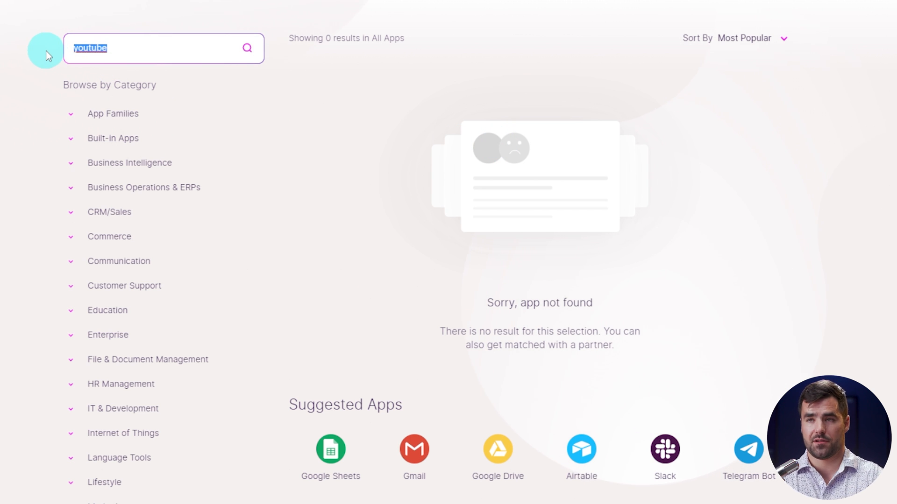
key("BackSpace")
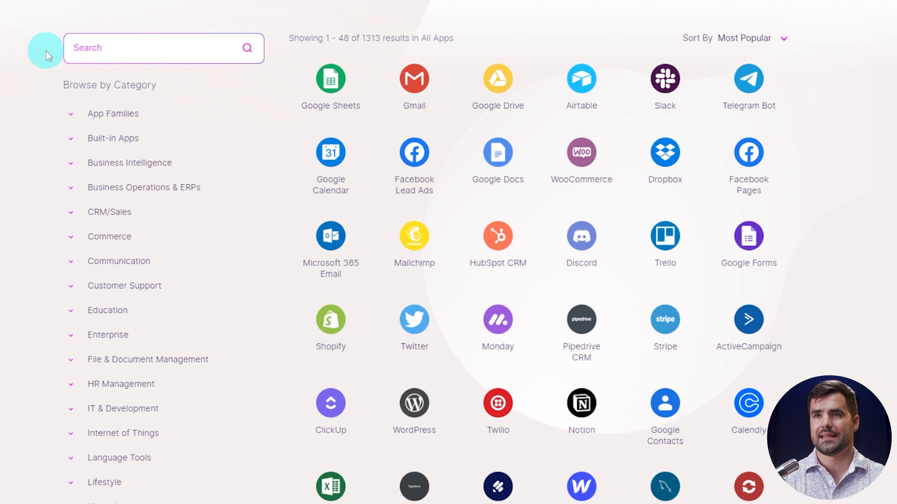
mouse_move(323, 2)
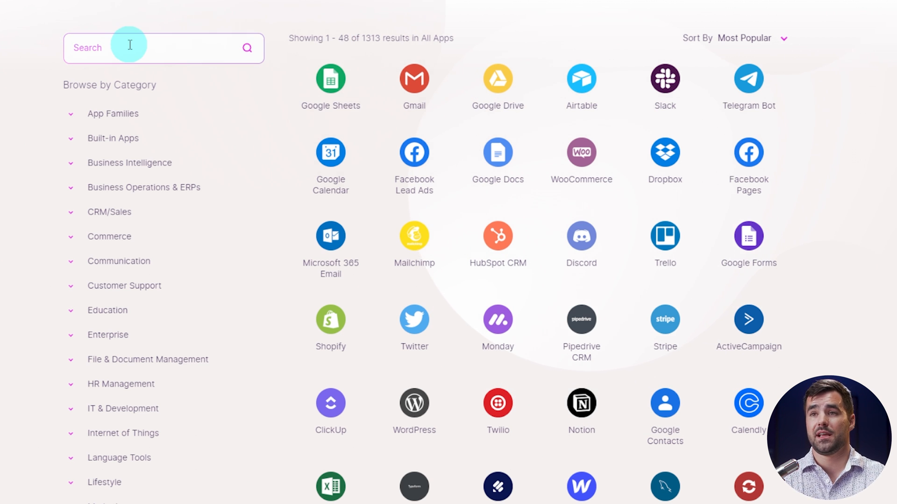
type("http")
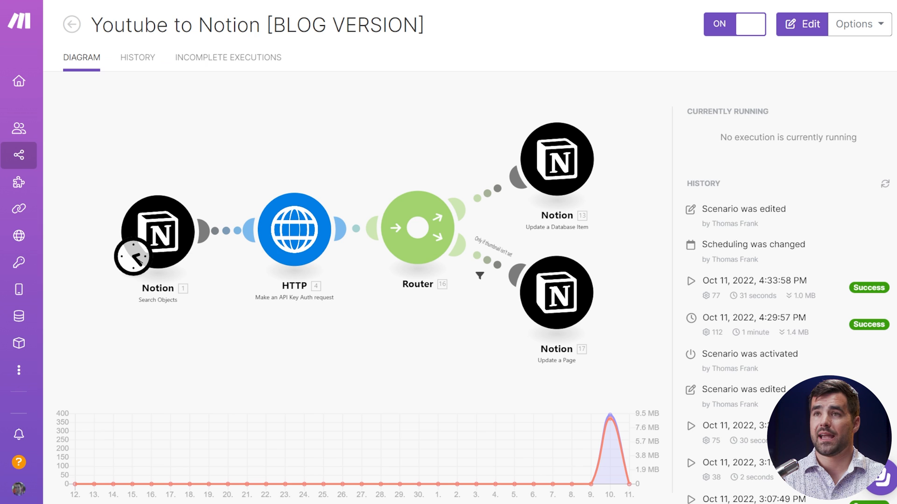
Leave the Youtube to Notion [BLOG VERSION] scenario and create a new scenario.
left_click(270, 208)
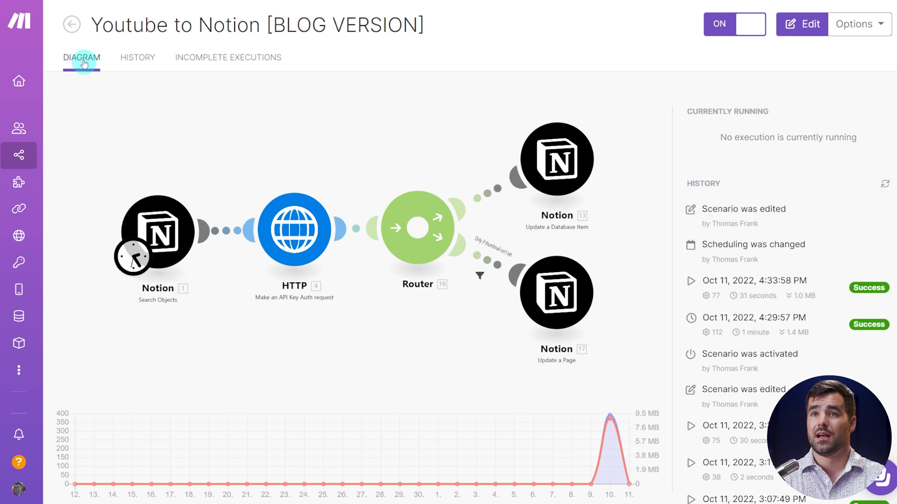
left_click(71, 24)
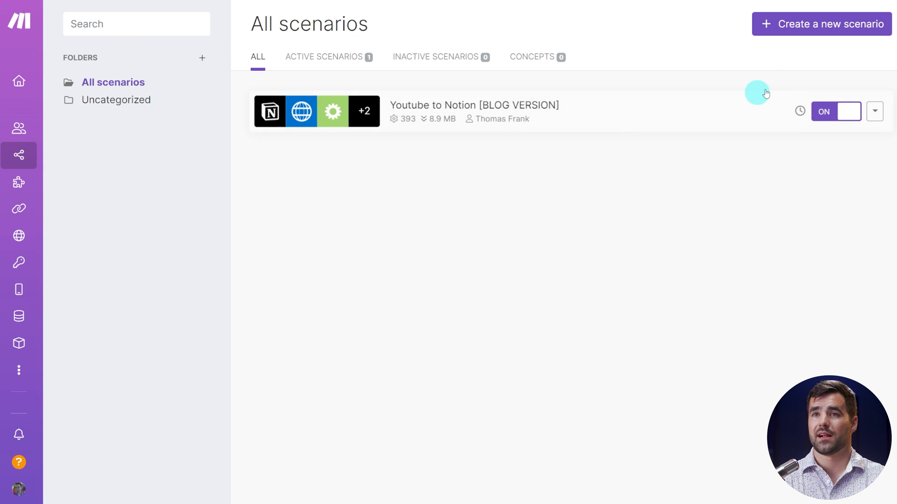
left_click(828, 27)
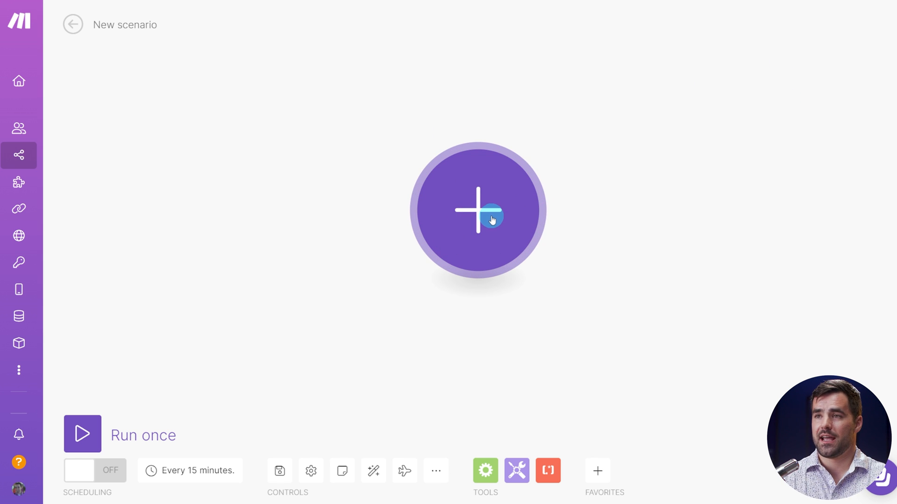
Add the Notion Search Objects module as the new scenario's first module.
left_click(492, 218)
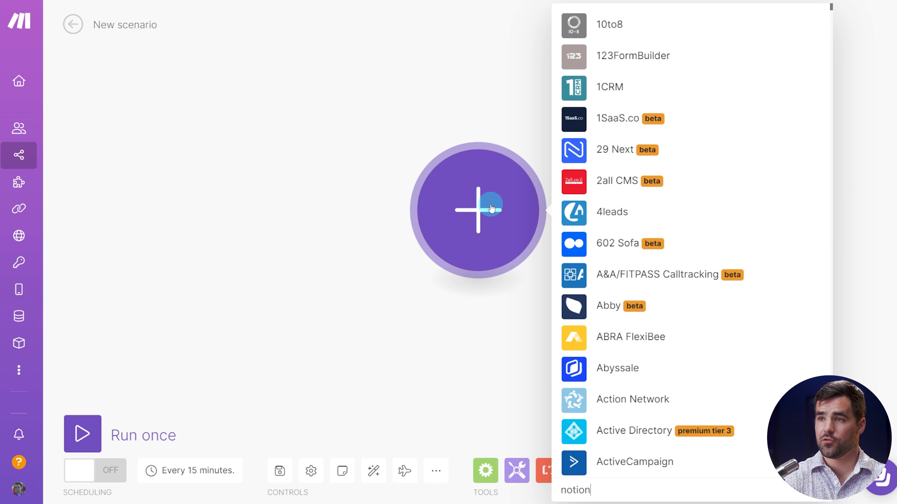
left_click(638, 202)
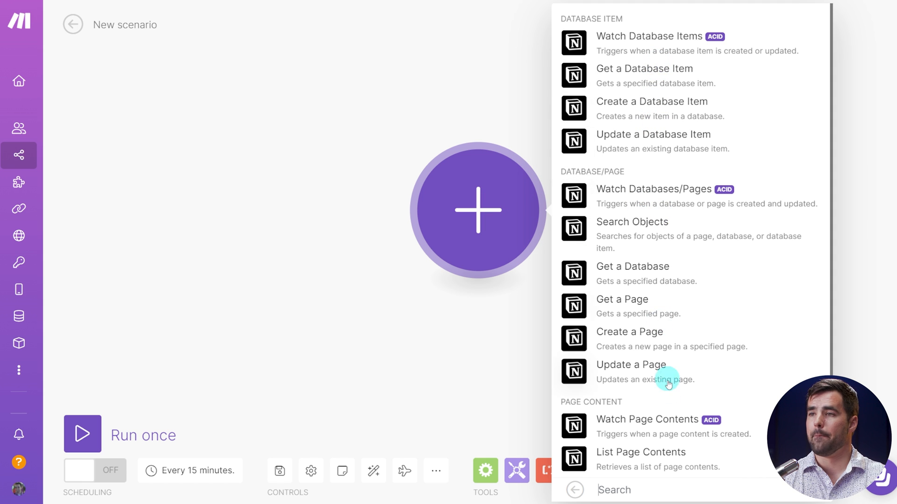
scroll(667, 374, "down", 2)
scroll(673, 406, "up", 2)
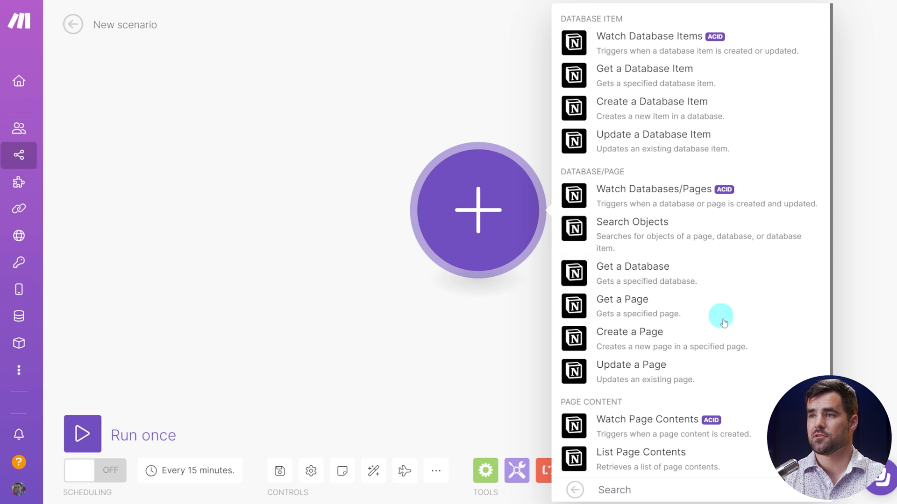
left_click(634, 233)
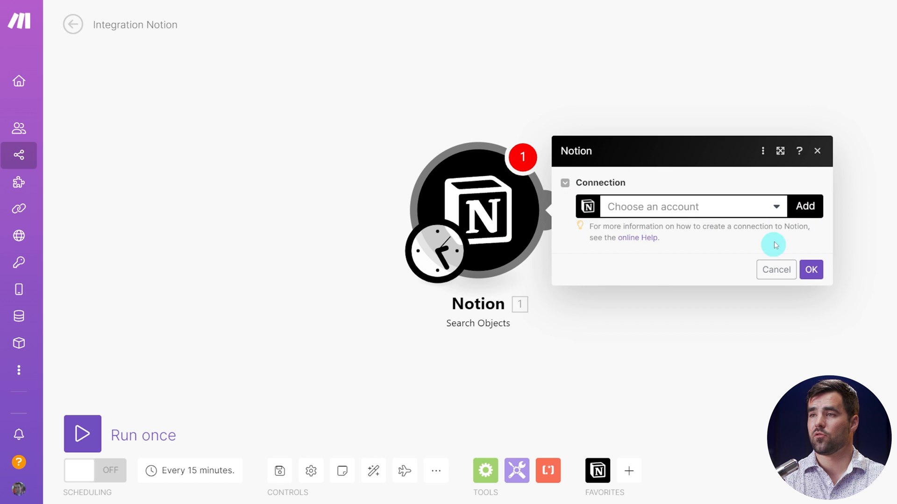
Create a Notion Public connection for the Search Objects module, keeping the name My Notion Public connection, and save it for authorization.
left_click(807, 208)
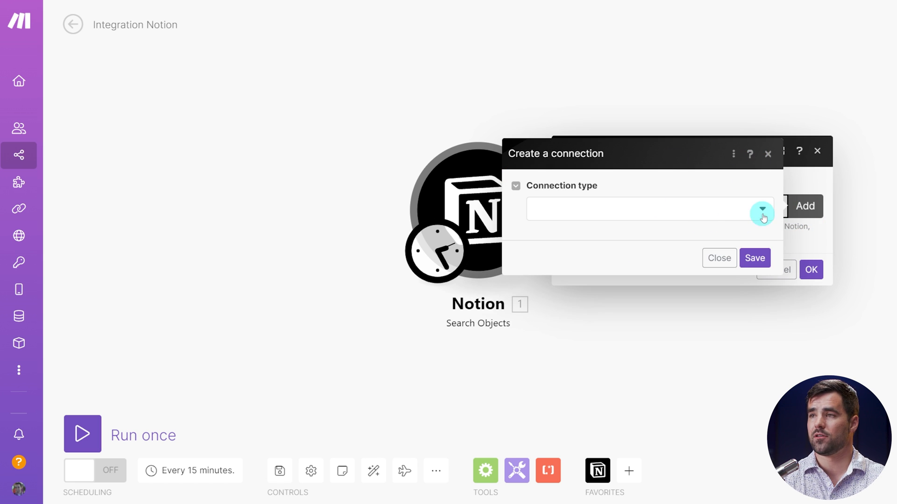
left_click(758, 218)
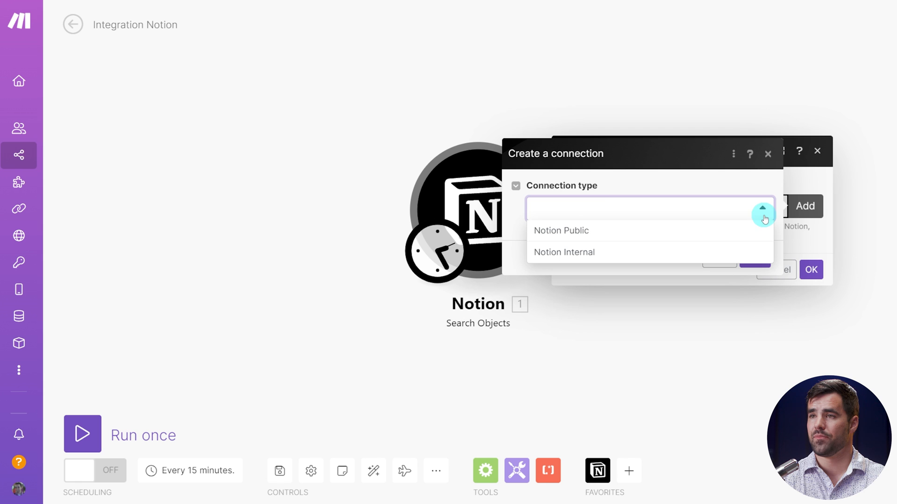
left_click(623, 231)
left_click_drag(671, 235, 500, 234)
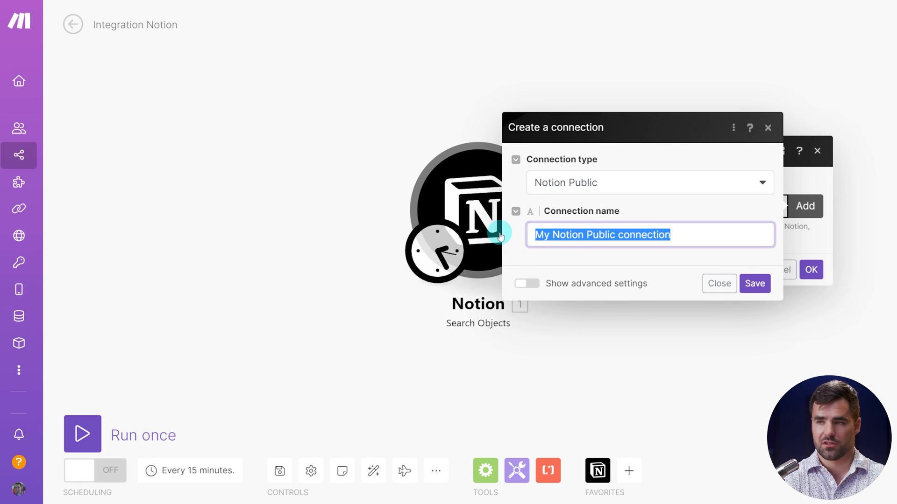
left_click(700, 254)
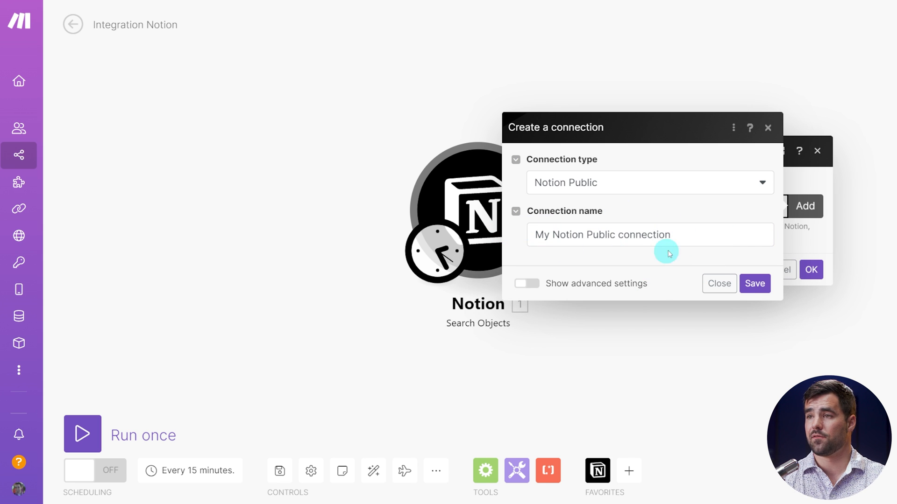
left_click(755, 283)
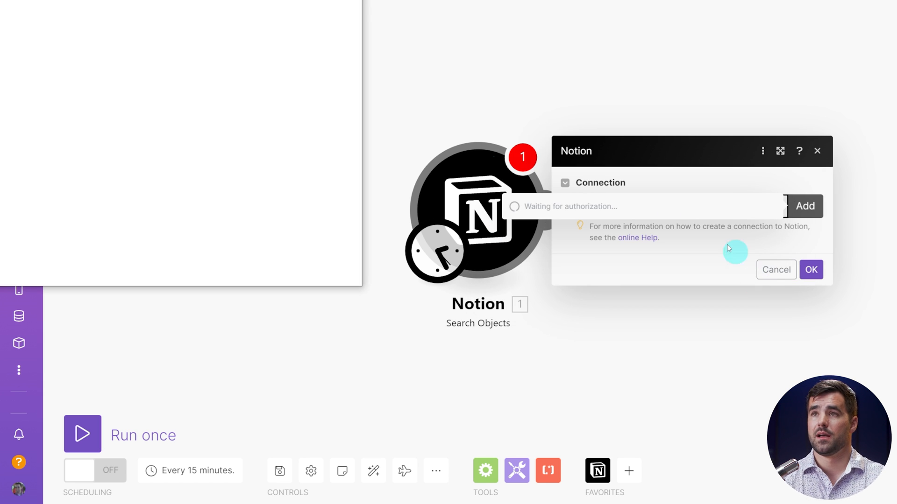
Dismiss the Google account prompt in the authorization window and log in to Notion with Google.
left_click_drag(230, 2, 479, 44)
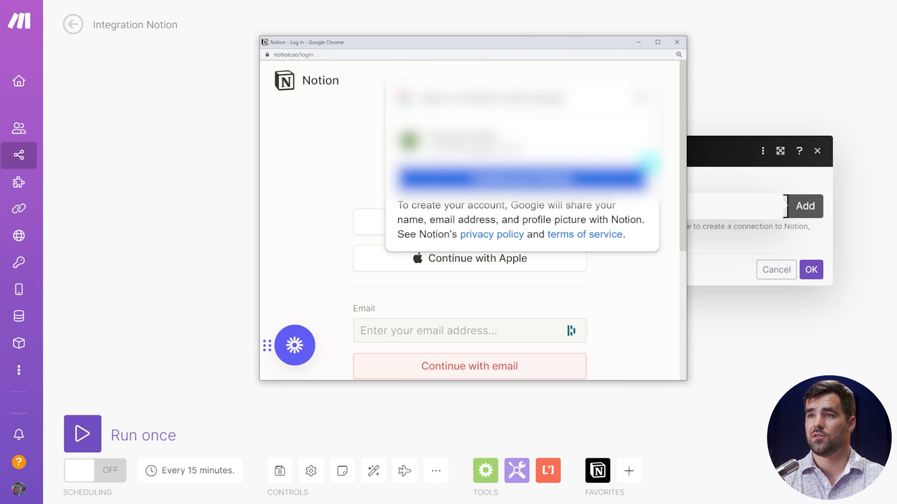
left_click(641, 96)
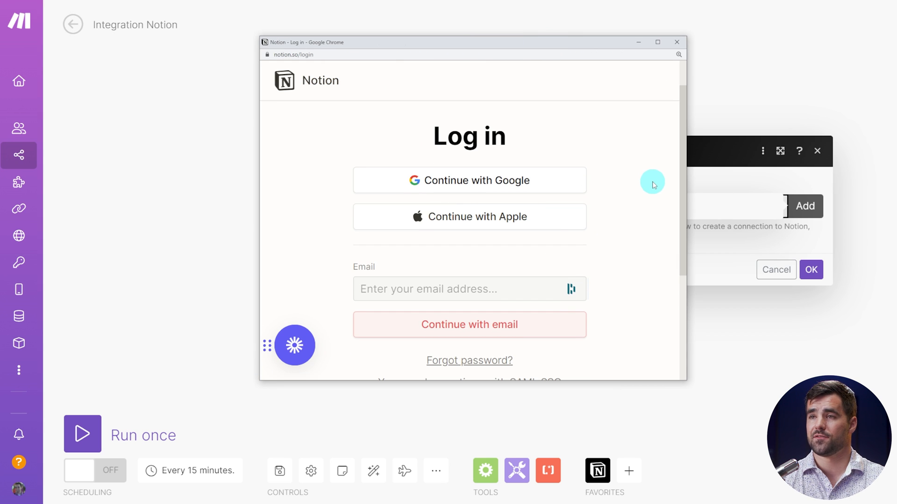
left_click(462, 182)
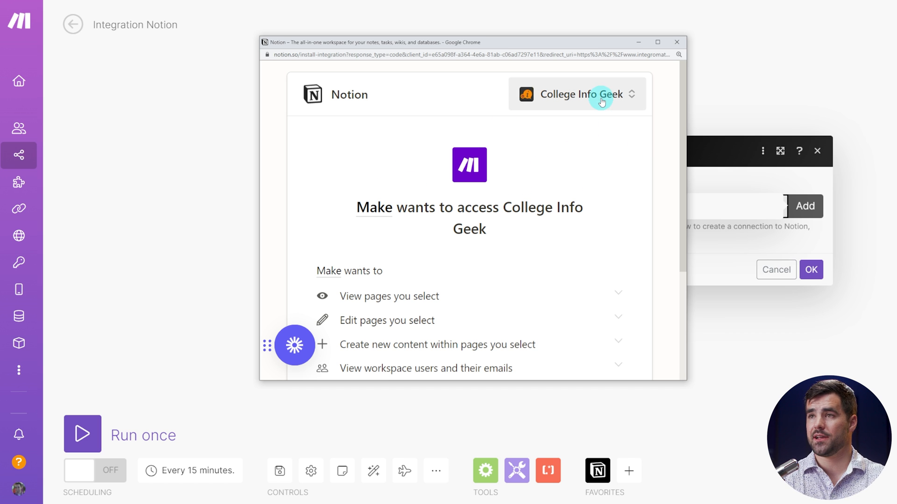
Choose the Ultimate Brain Demo workspace and mark the Creator's Companion Demo [w/ live YouTube Stats] page for Make's access.
left_click(569, 95)
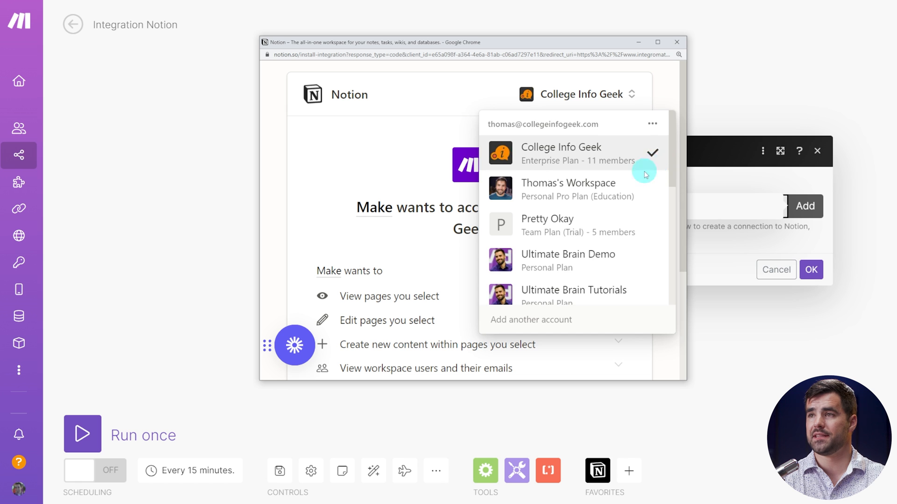
scroll(645, 170, "down", 3)
scroll(544, 184, "up", 1)
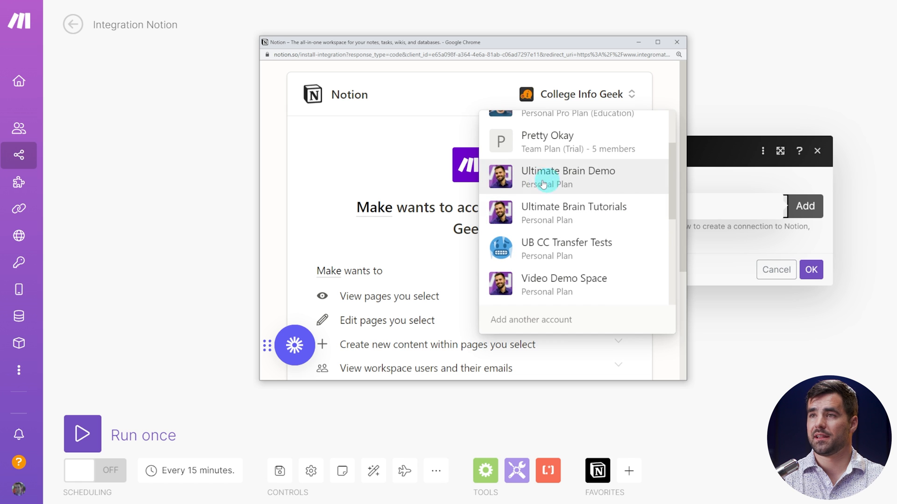
left_click(579, 178)
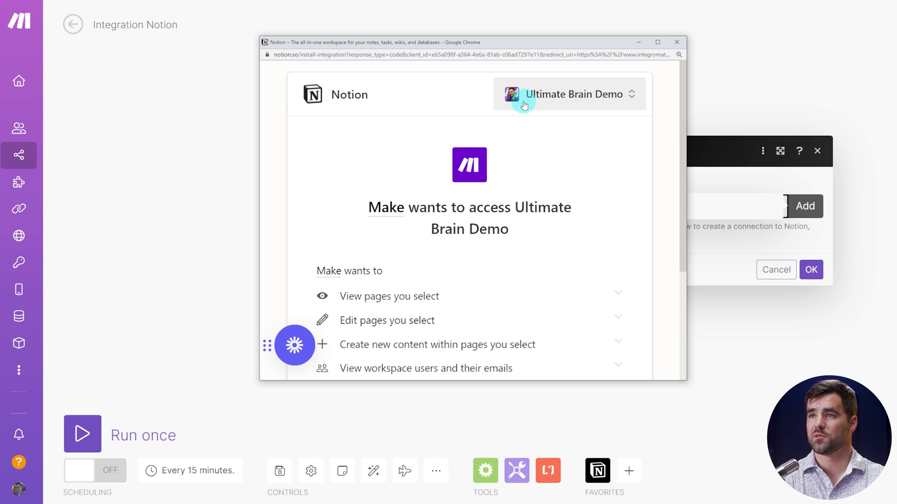
scroll(635, 180, "down", 3)
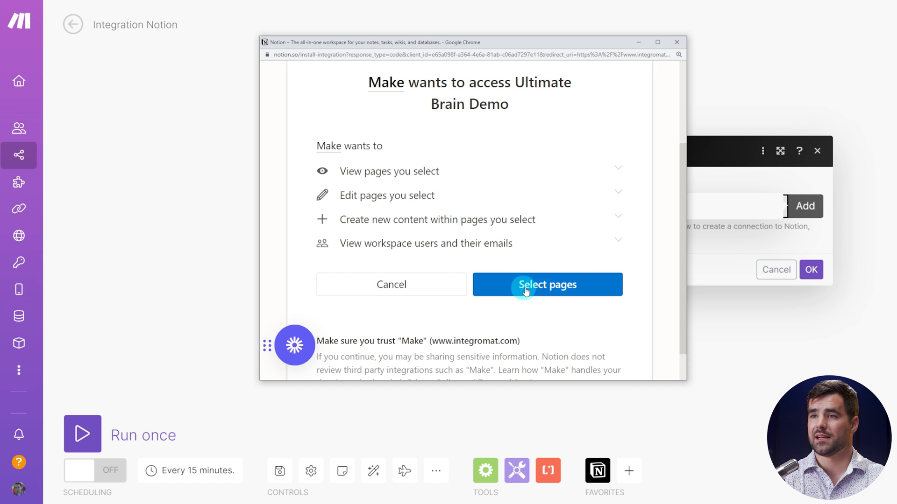
left_click(554, 285)
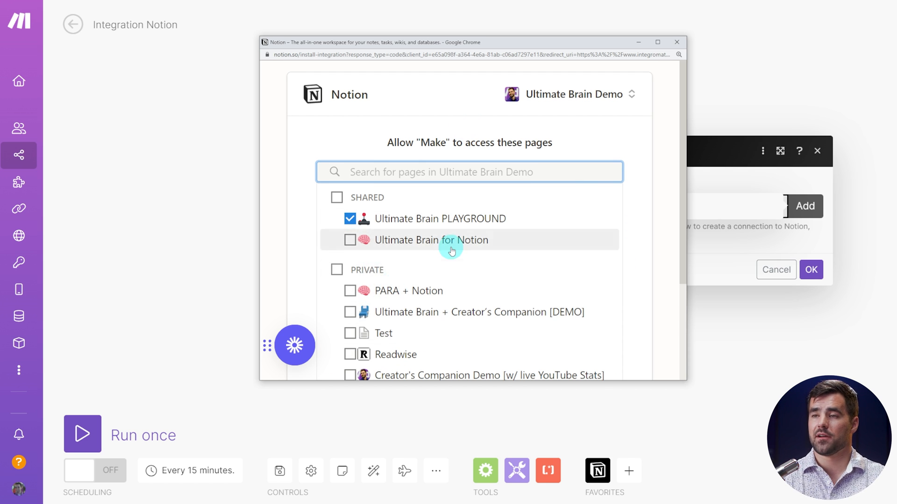
scroll(451, 247, "down", 2)
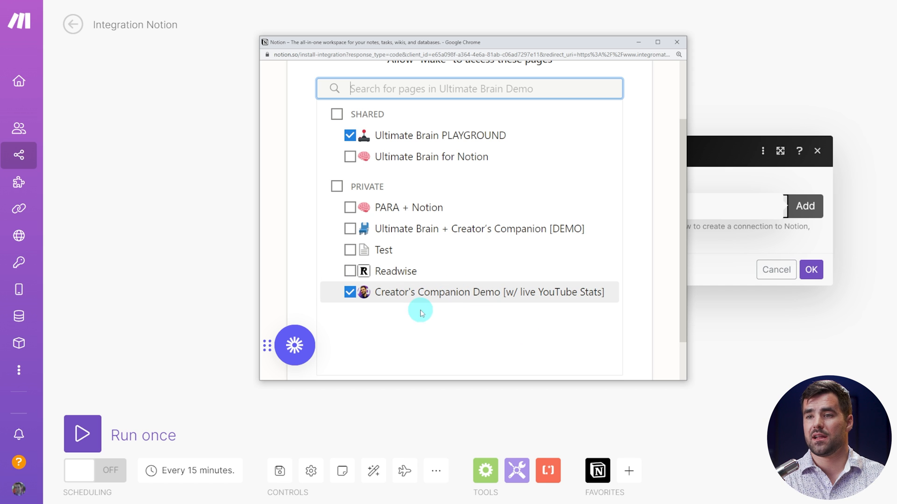
Switch to Notion and open the 10 New Notion Features You Need to Know About! project as a full page.
mouse_move(241, 497)
left_click(190, 494)
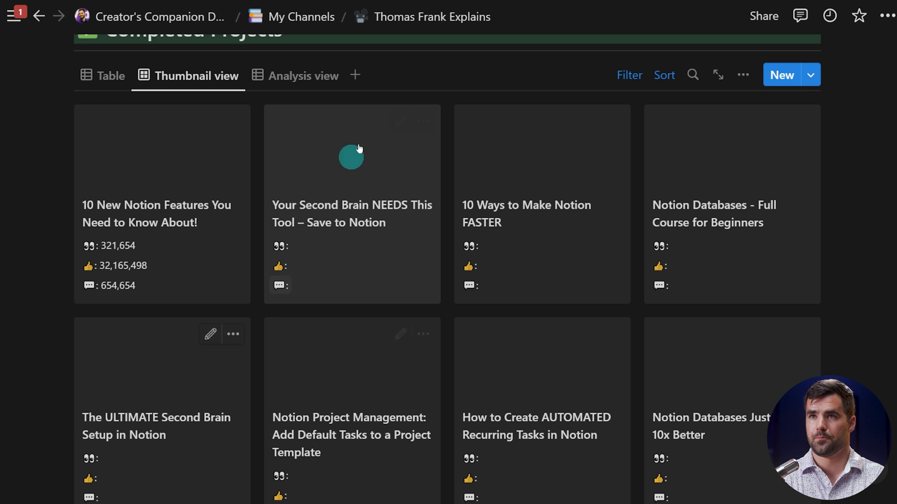
left_click(152, 193)
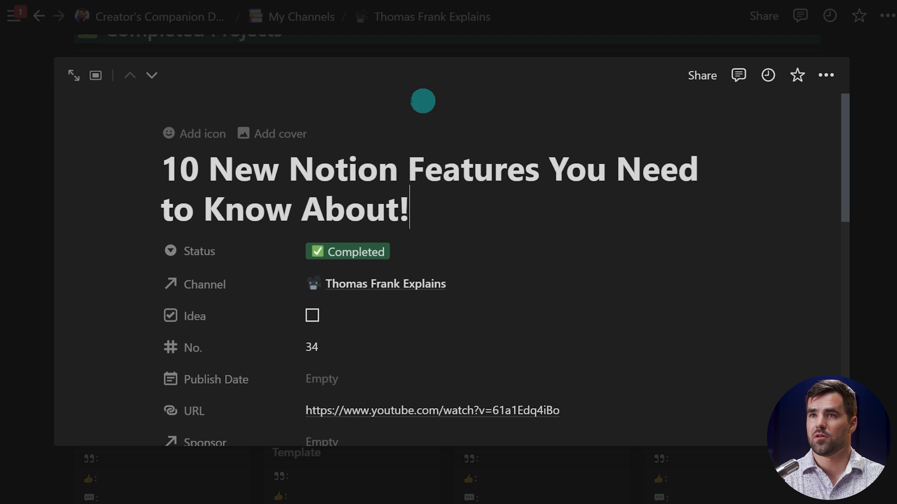
left_click(78, 77)
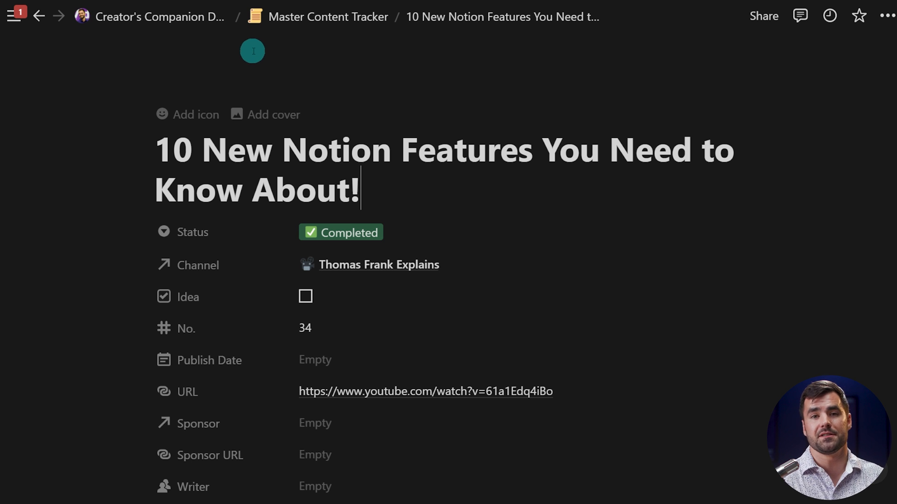
Go up to the Creator's Companion Demo page and open the Thomas Frank Explains channel as a full page at its completed projects.
left_click(156, 17)
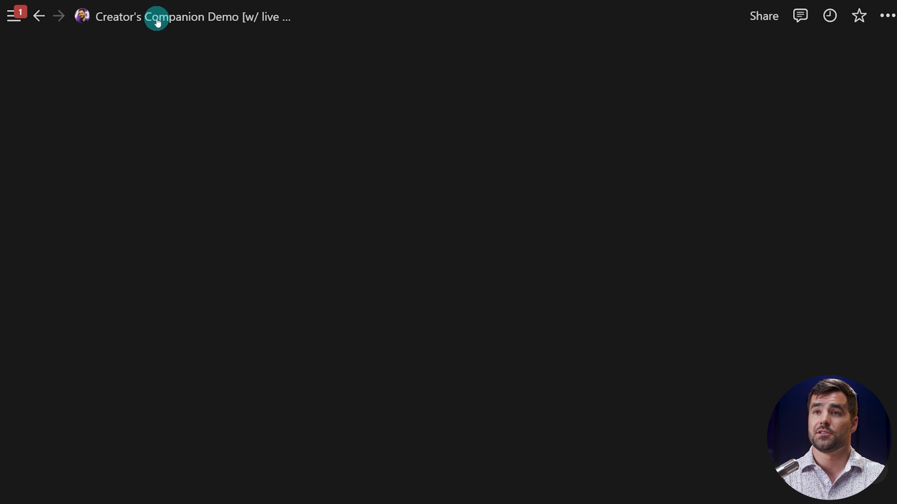
scroll(476, 150, "down", 8)
left_click(444, 312)
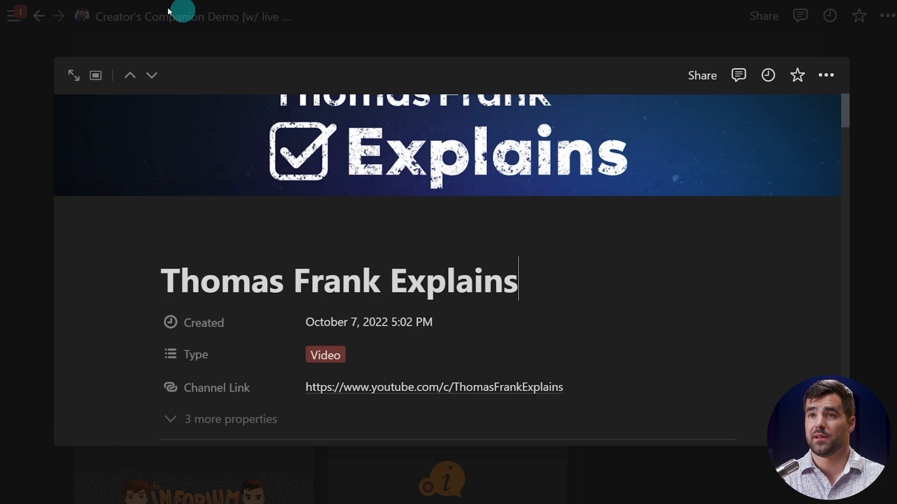
left_click(71, 75)
scroll(472, 176, "down", 20)
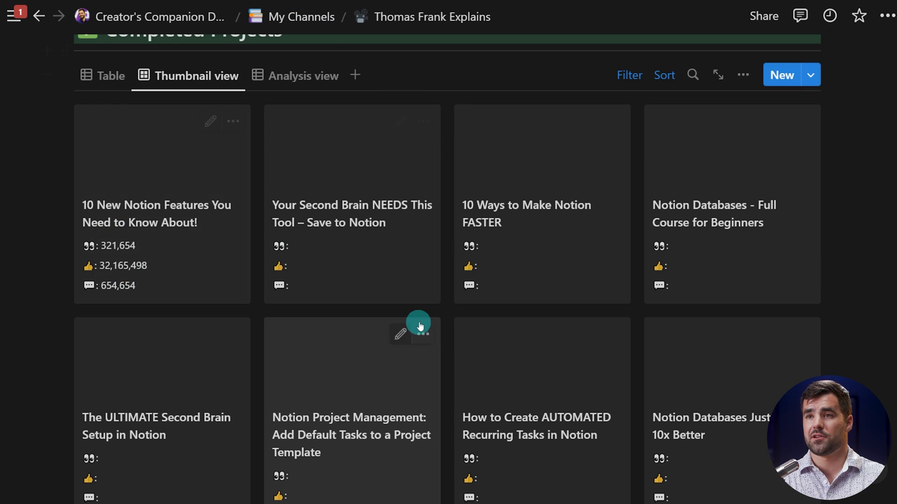
Open the completed project Your Second Brain NEEDS This Tool – Save to Notion as a full page.
scroll(587, 195, "up", 1)
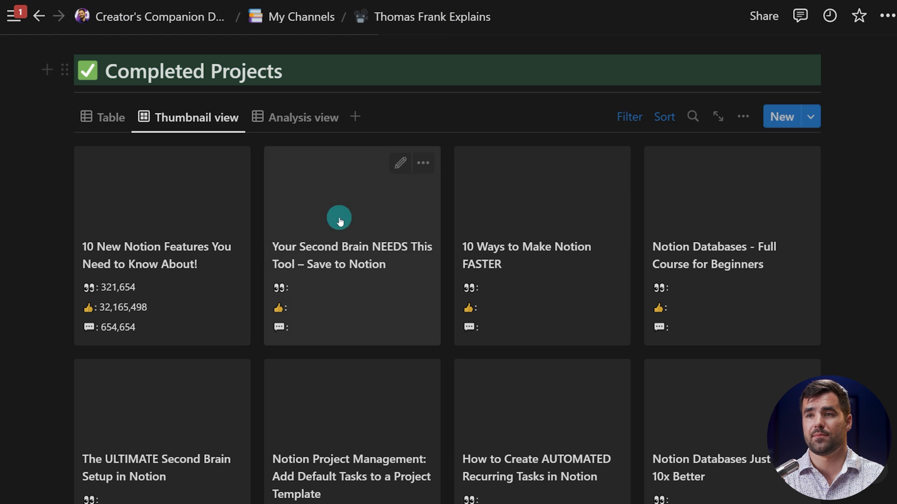
left_click(363, 207)
left_click(74, 76)
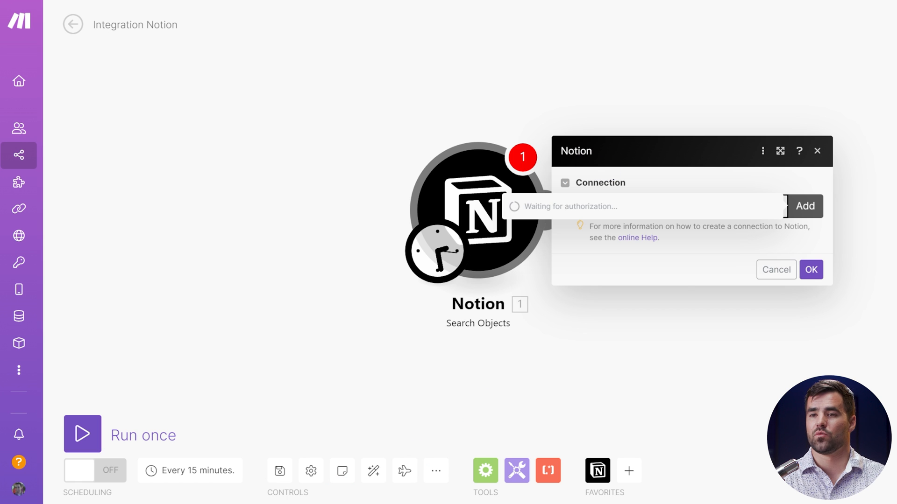
Return to the Make authorization window and allow access to the selected Notion pages.
left_click(252, 482)
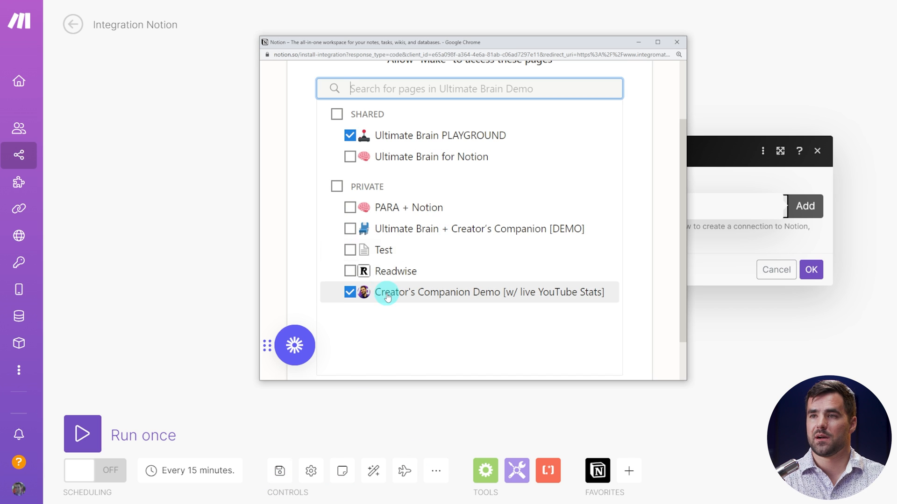
scroll(526, 288, "down", 2)
left_click(545, 352)
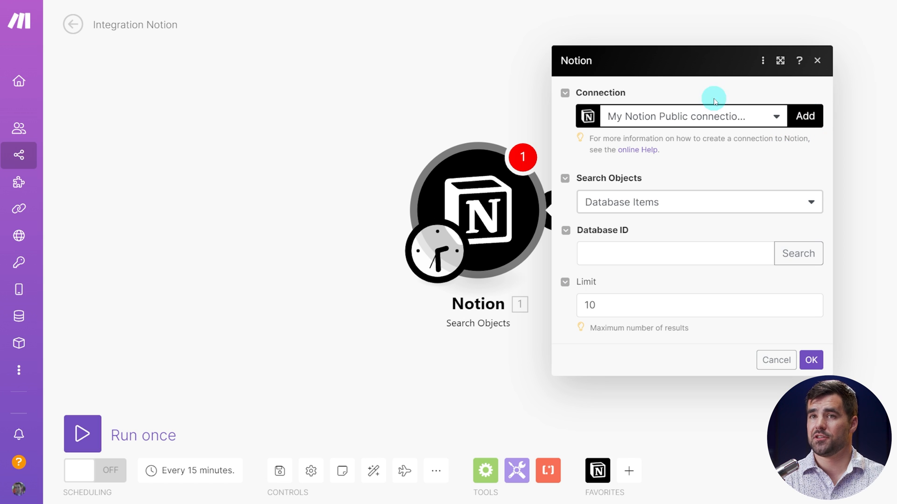
Switch to Notion, open the Master Content Tracker database and inspect the Make connection's permissions and the page they come from.
mouse_move(21, 159)
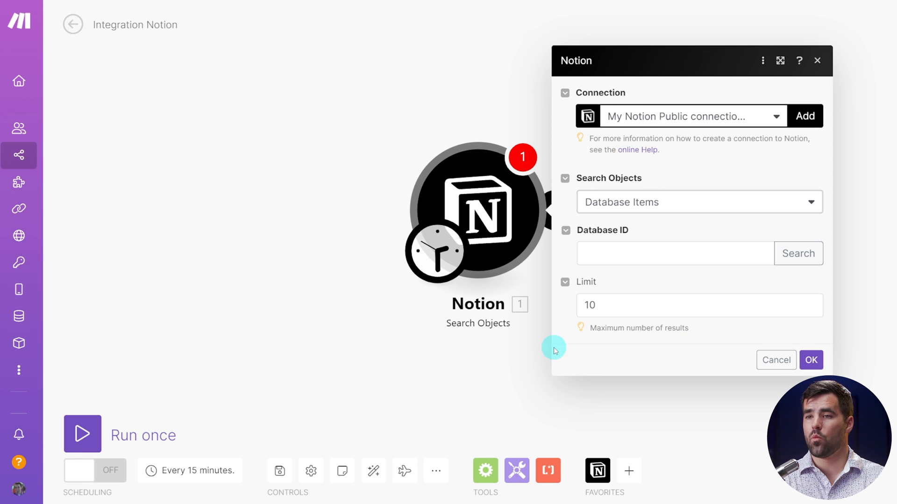
left_click(204, 484)
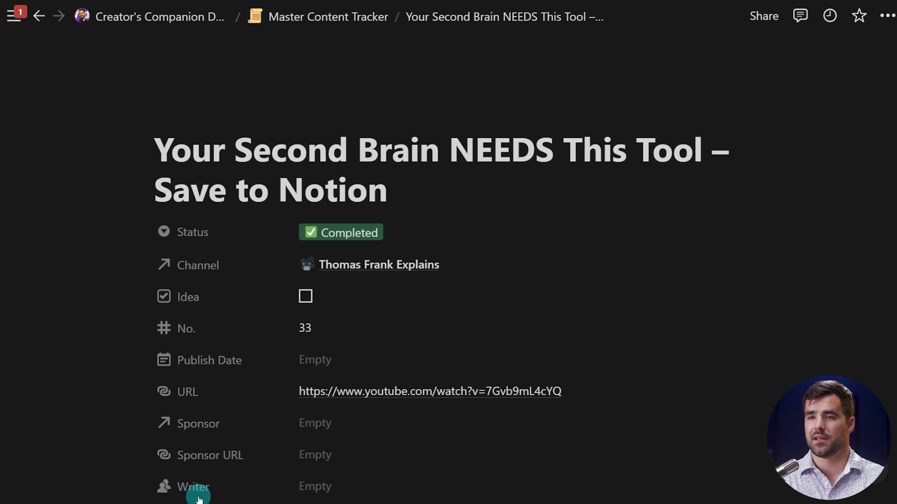
left_click(304, 16)
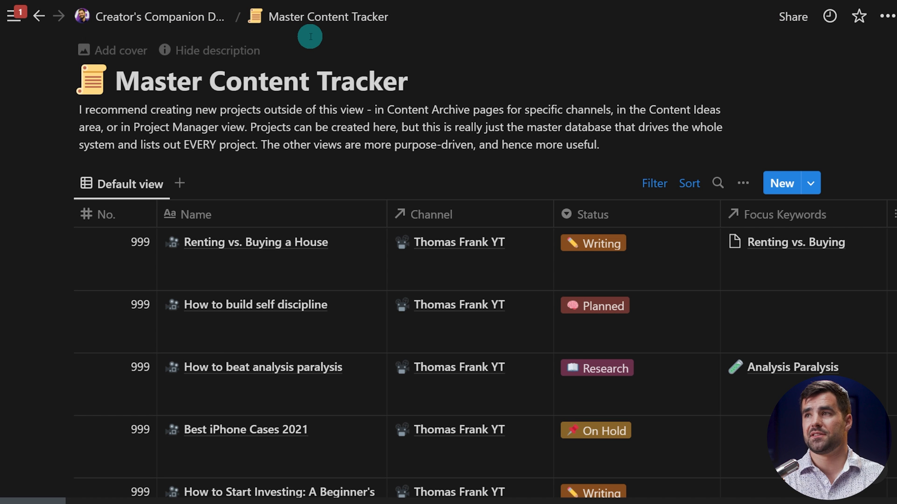
left_click(883, 18)
scroll(797, 182, "down", 3)
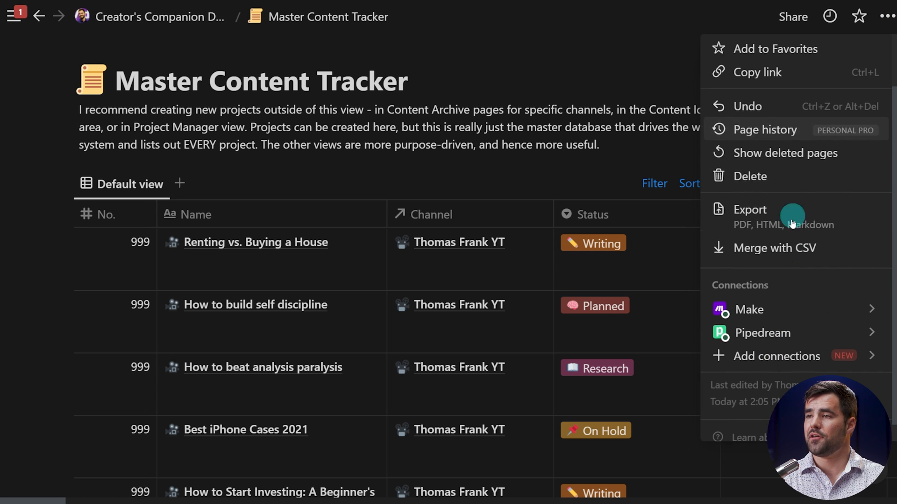
mouse_move(765, 285)
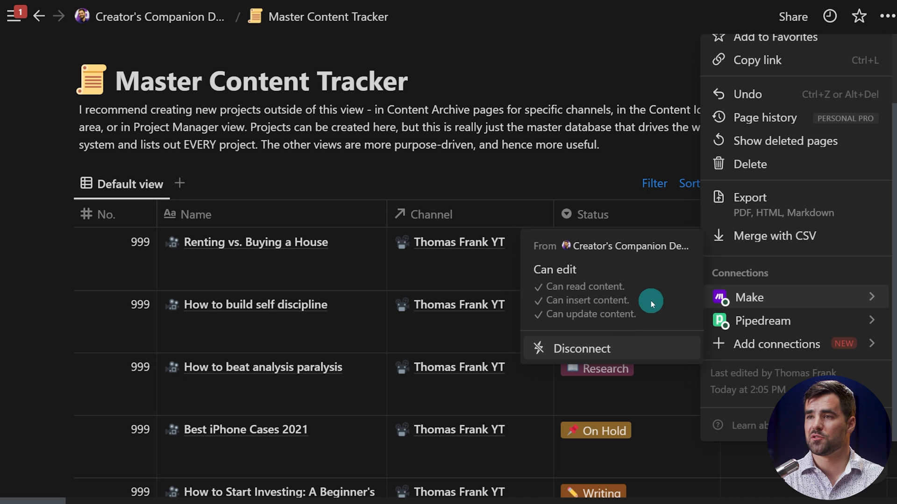
Go to the Creator's Companion Demo page that grants Make access, and view its connections and the options for adding more.
left_click(649, 246)
scroll(640, 229, "down", 1)
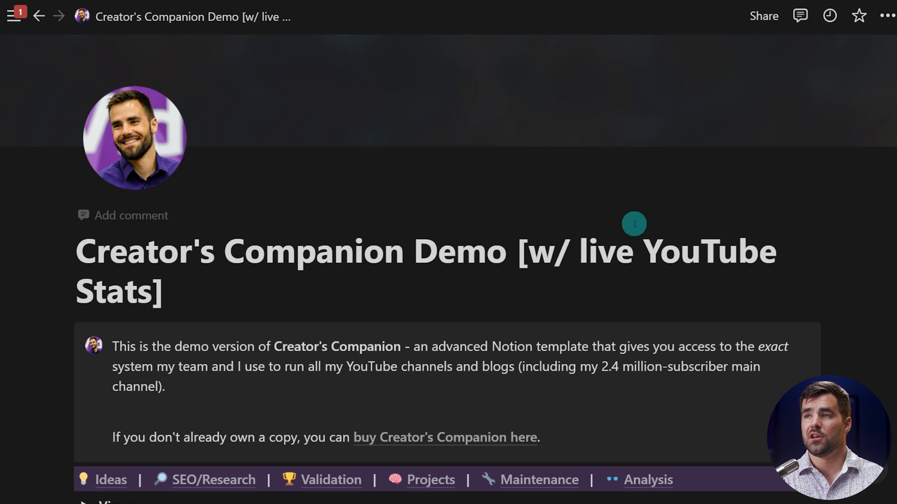
left_click(886, 17)
scroll(821, 191, "down", 5)
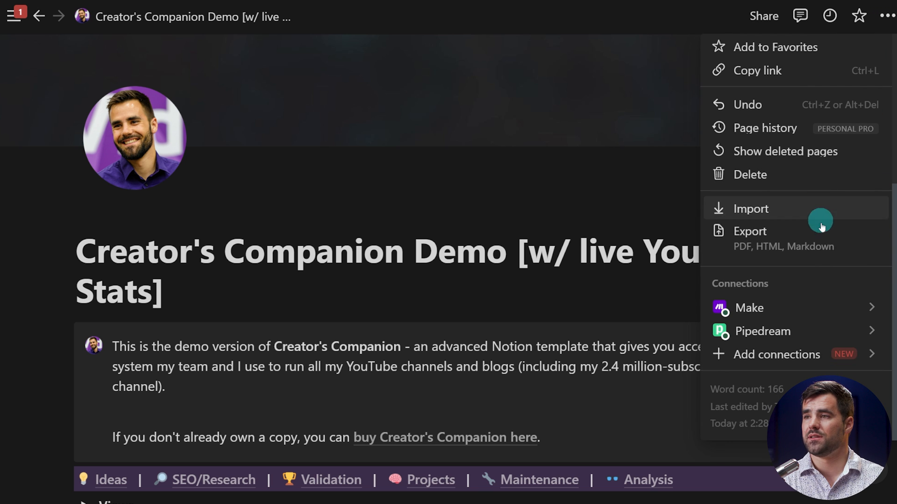
left_click(794, 355)
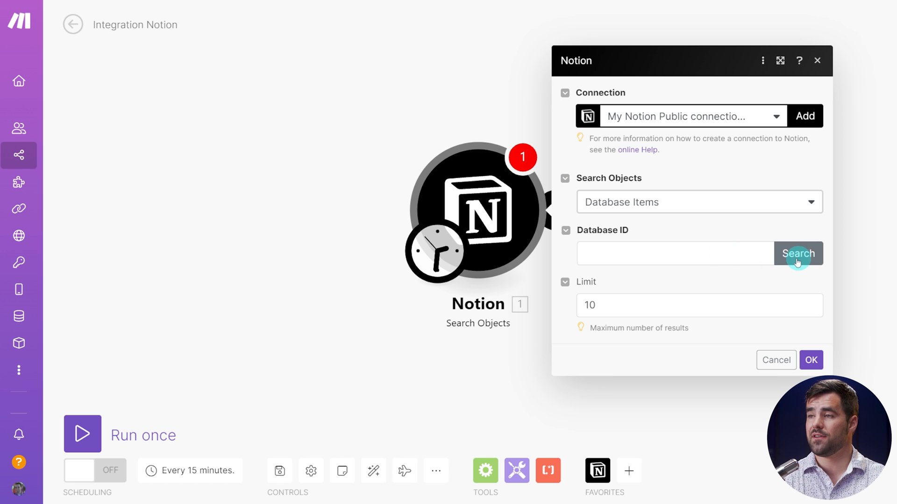
Search the connected Notion databases for "Master Content Tr" and use Master Content Tracker as the module's database ID.
left_click(597, 259)
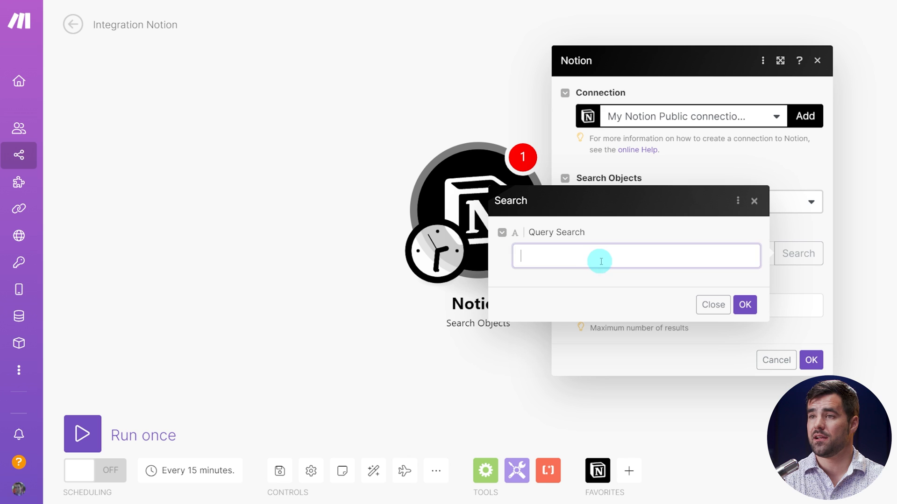
type("Master Content Tr")
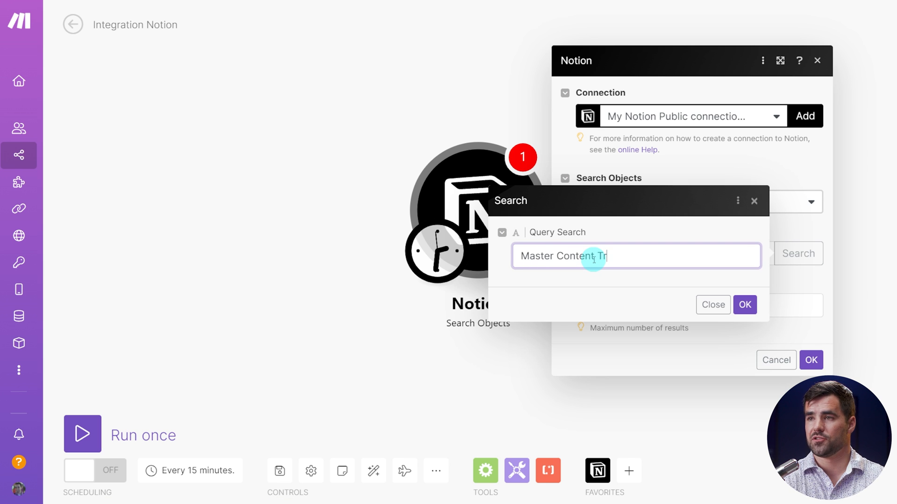
left_click(745, 304)
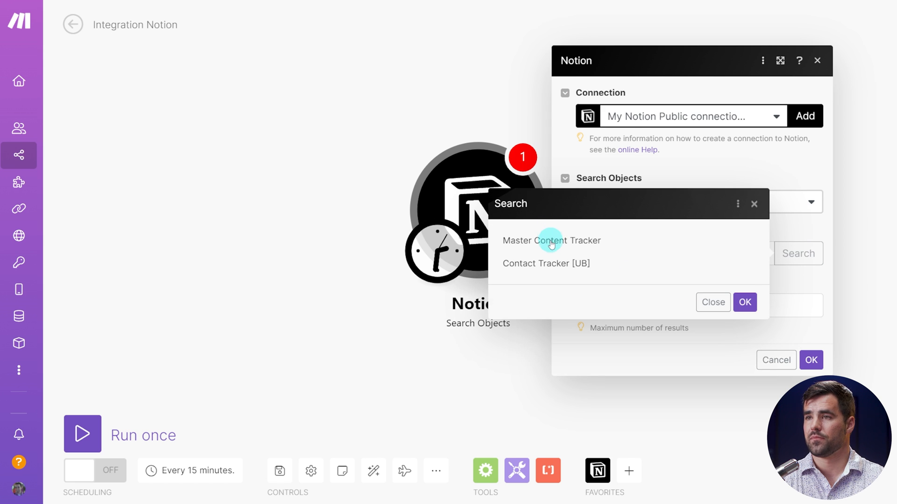
left_click(547, 241)
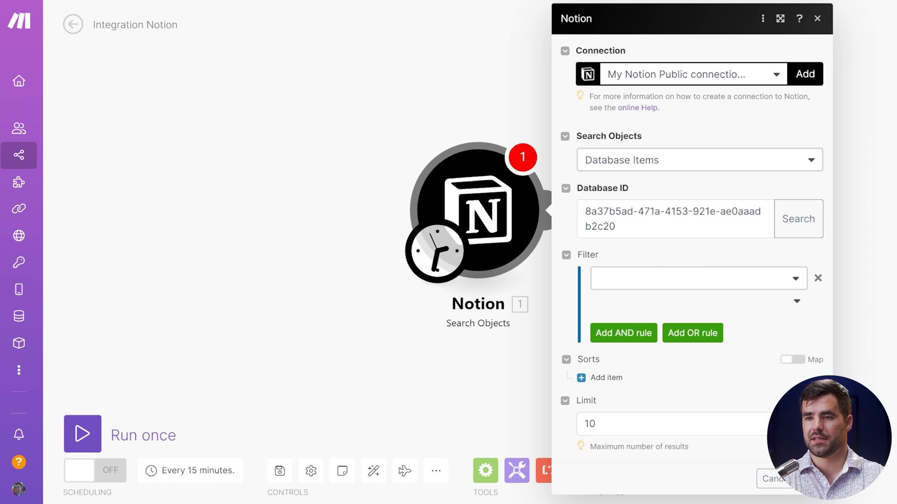
Switch to Notion, return to the Master Content Tracker database and copy its link.
mouse_move(224, 502)
left_click(191, 481)
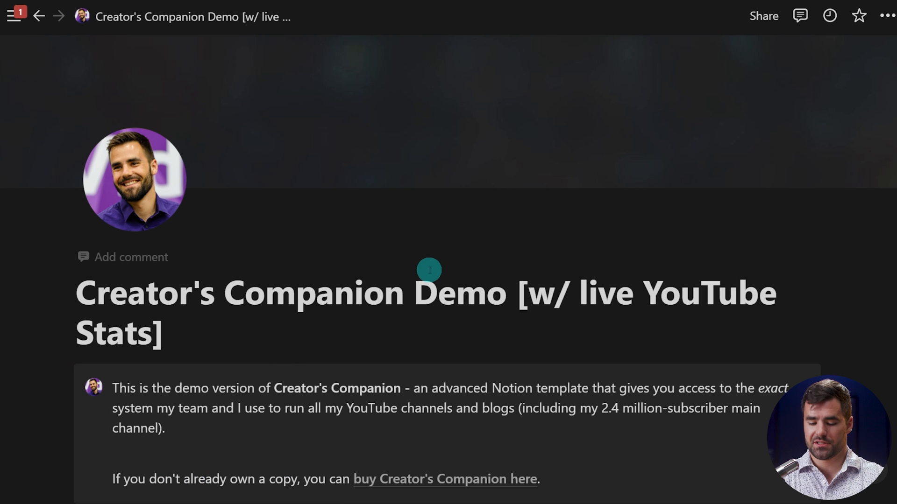
key("ctrl+bracketleft")
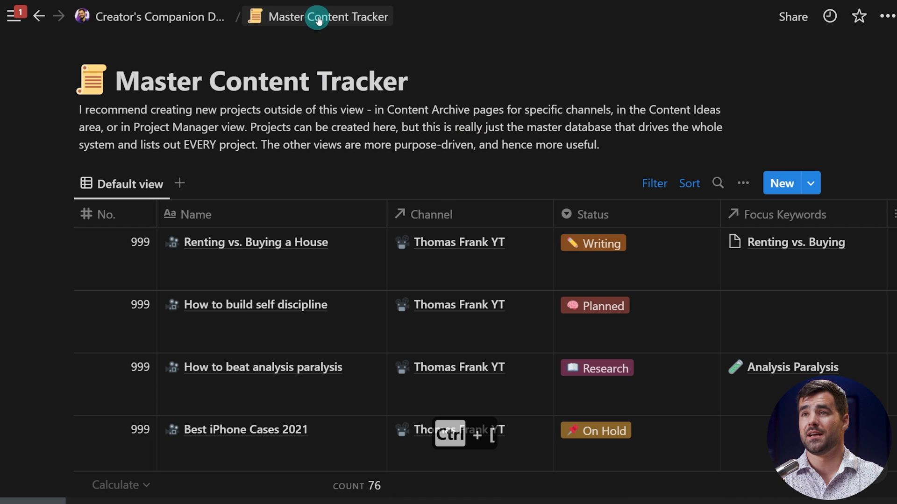
left_click(887, 16)
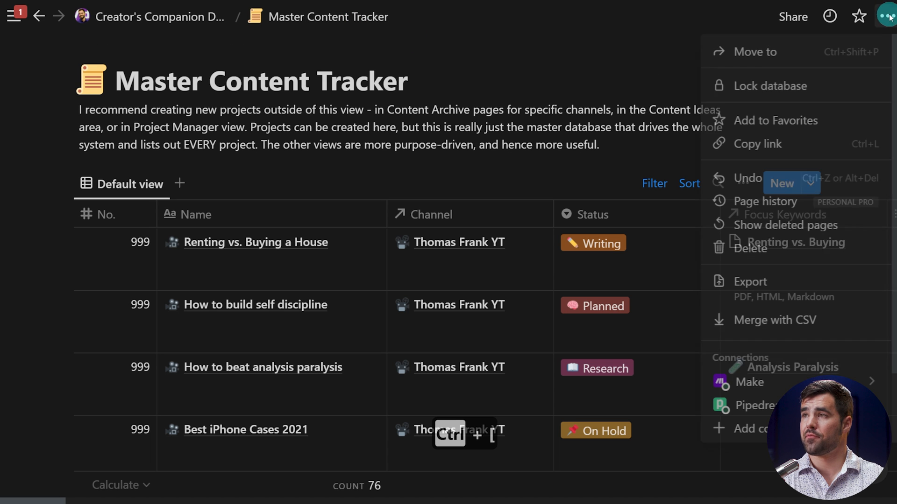
left_click(768, 145)
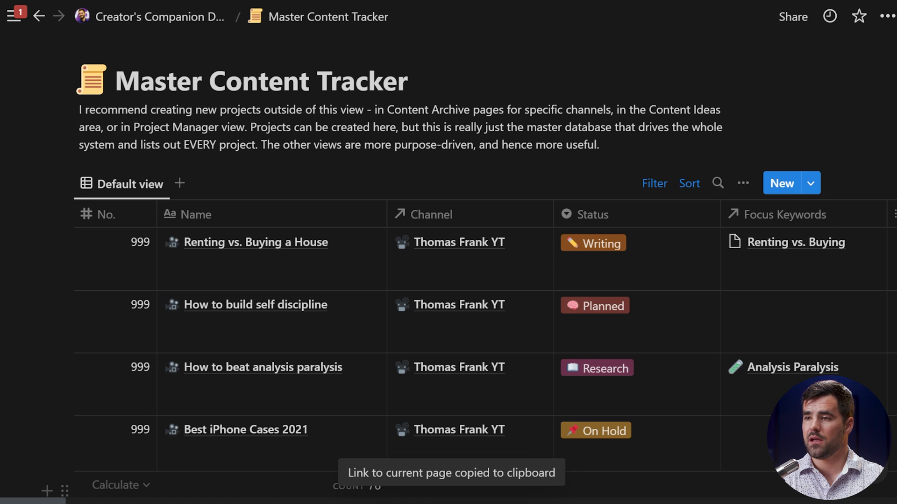
Paste the database link into the Notepad window and select the database ID between the last slash and the question mark.
key("alt+Tab")
key("ctrl+v")
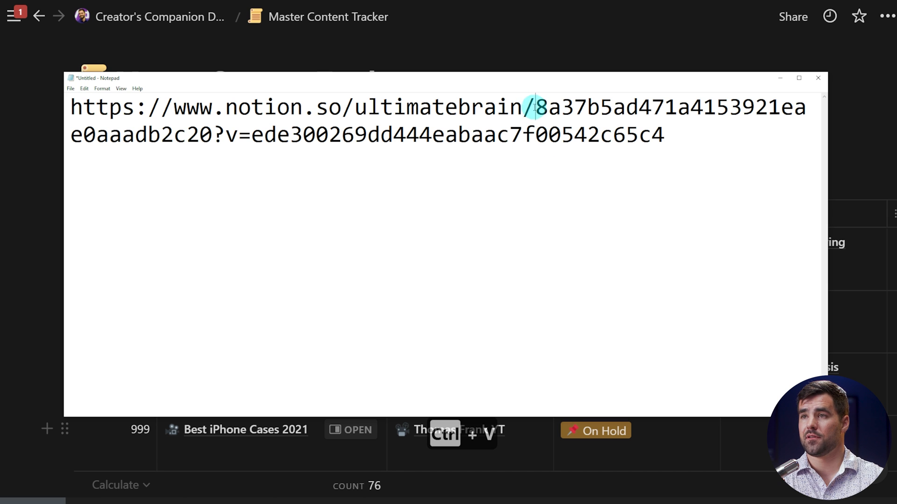
left_click(214, 140)
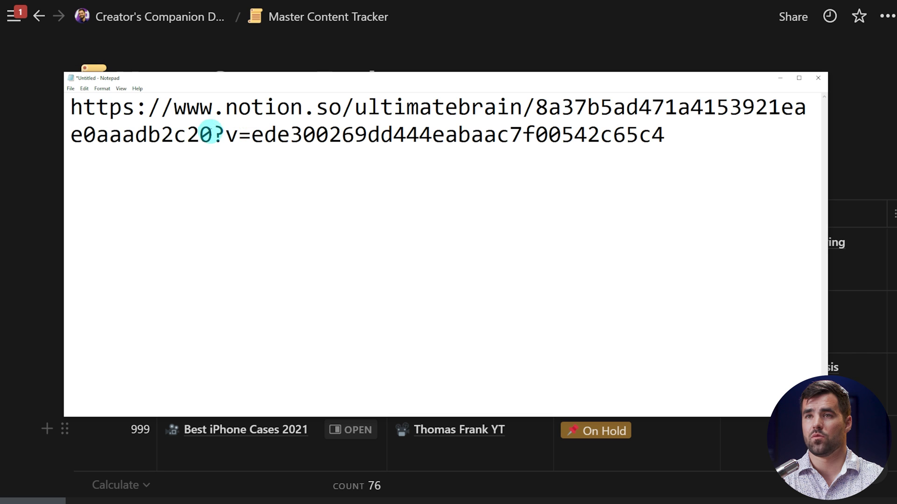
left_click_drag(214, 137, 538, 120)
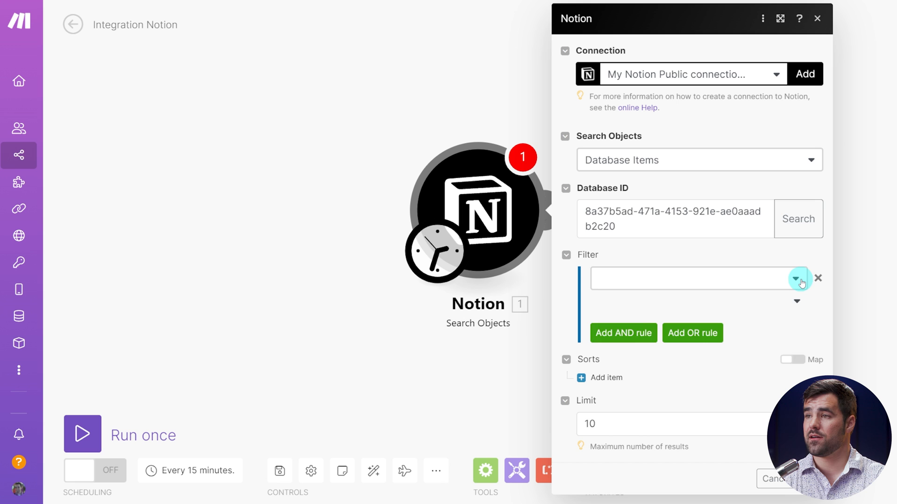
Back in Make, filter the Notion search to items whose URL (Url) property contains the text youtube.com.
left_click(797, 279)
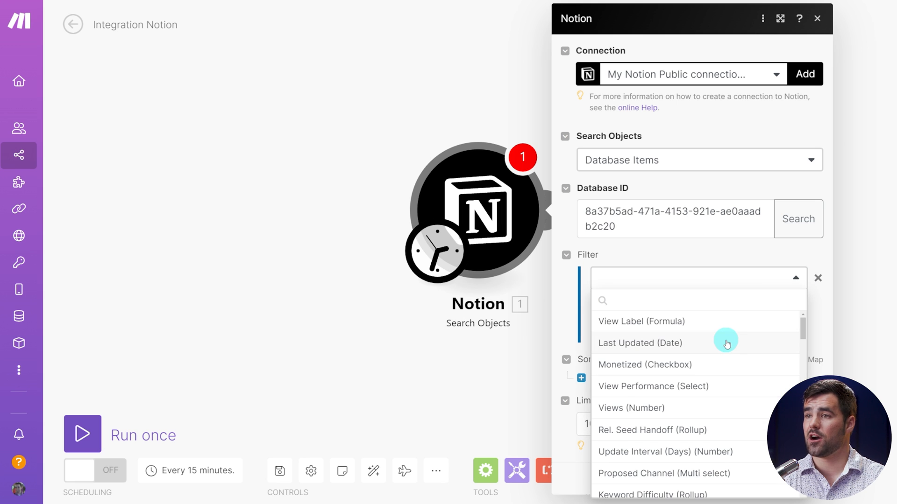
type("url")
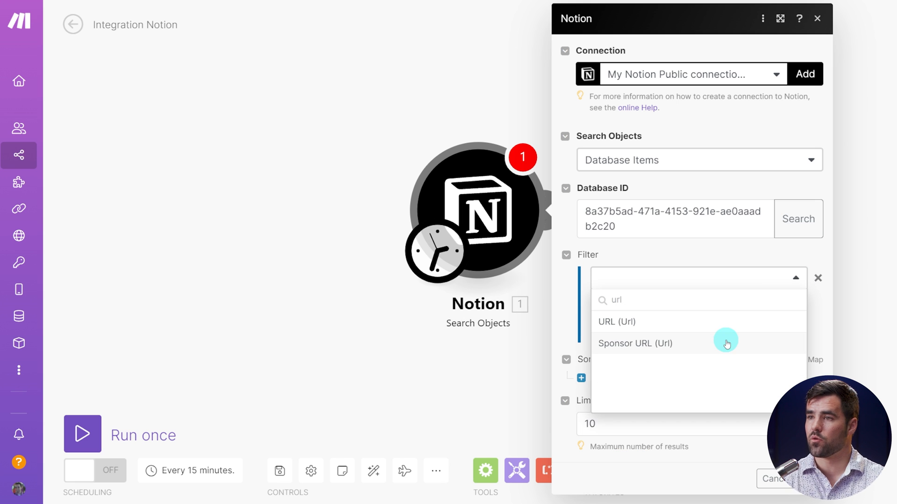
left_click(625, 323)
left_click(794, 302)
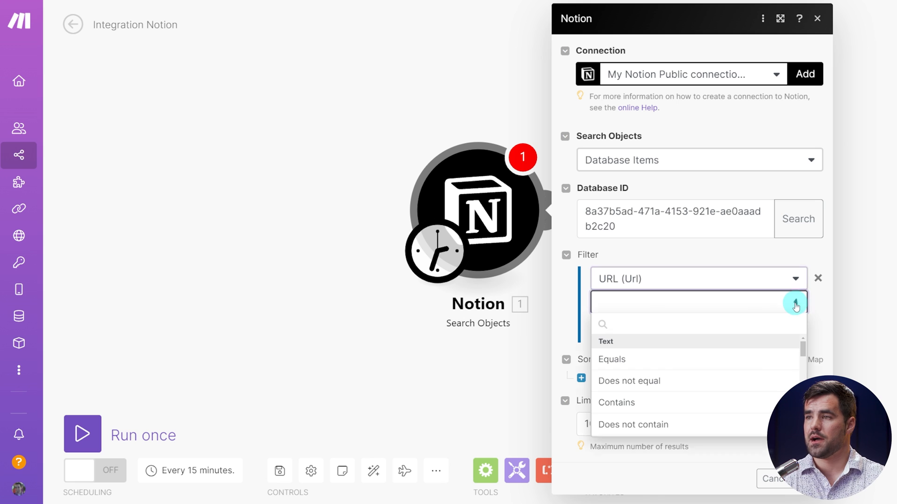
left_click(637, 402)
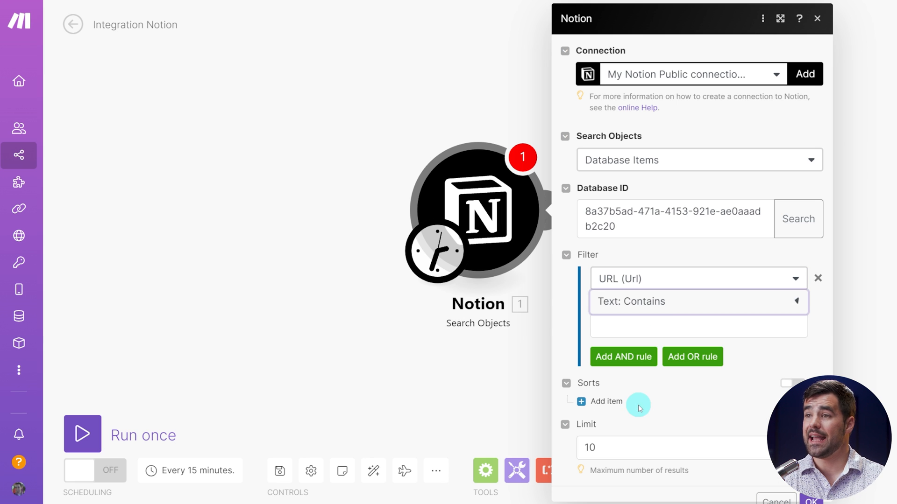
left_click(663, 329)
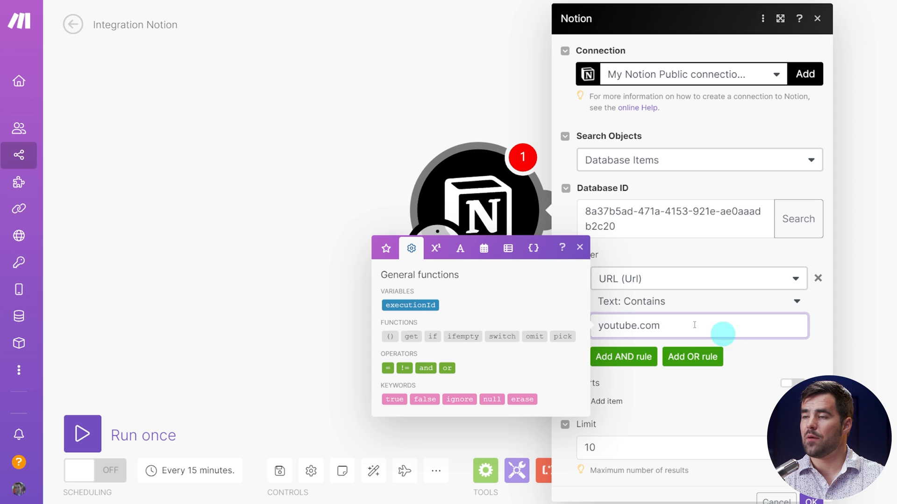
left_click(777, 357)
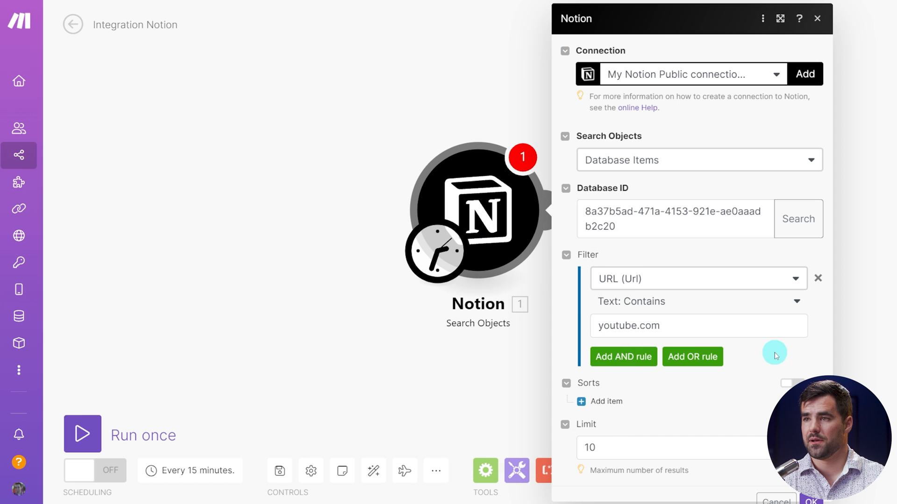
Switch to Notion and open the Thomas Frank Explains channel from the Creator's Companion Demo page as a full page.
left_click(216, 498)
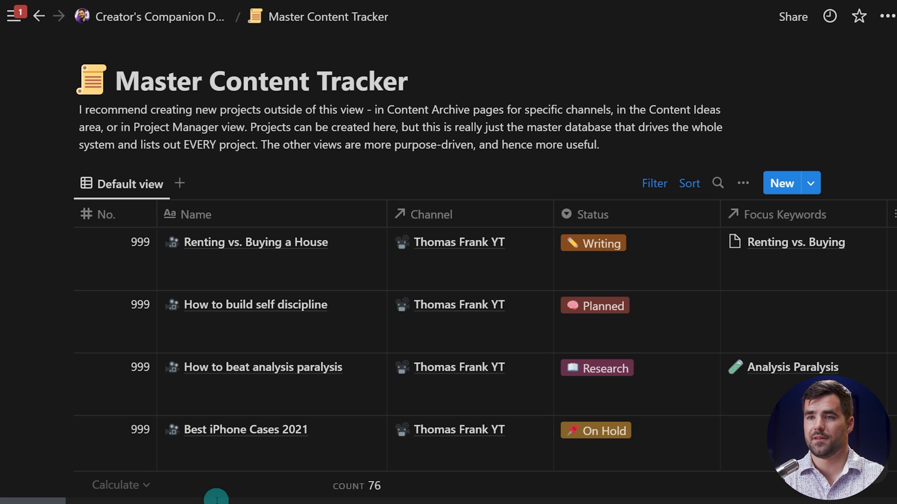
left_click(157, 17)
scroll(430, 270, "down", 4)
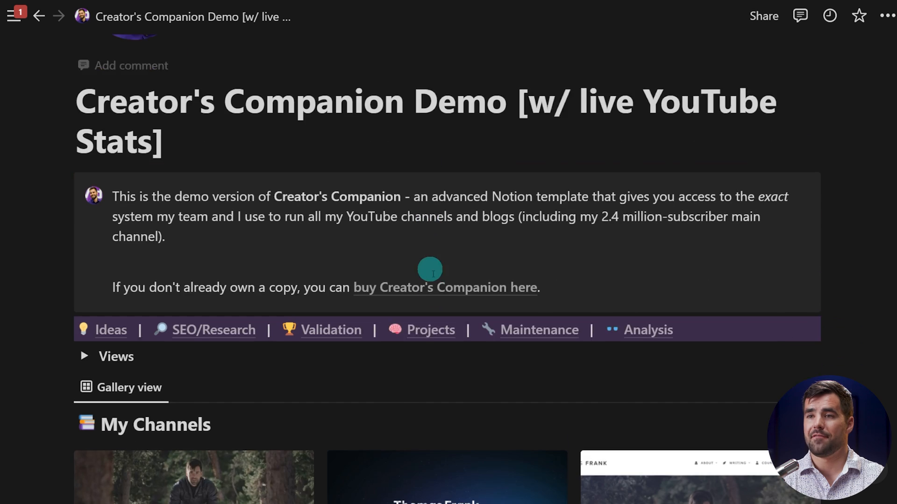
scroll(429, 270, "down", 3)
left_click(335, 357)
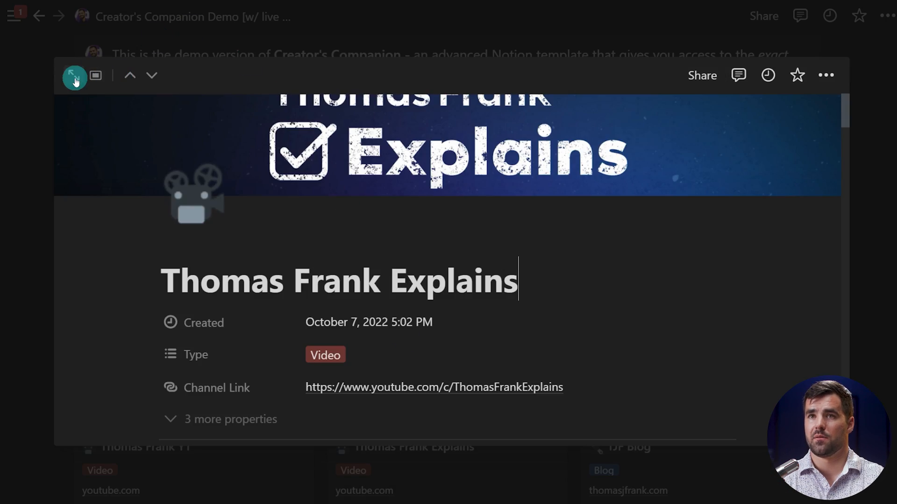
left_click(73, 77)
Show the channel's Completed Projects in the Table view and look through the entries.
scroll(550, 284, "down", 15)
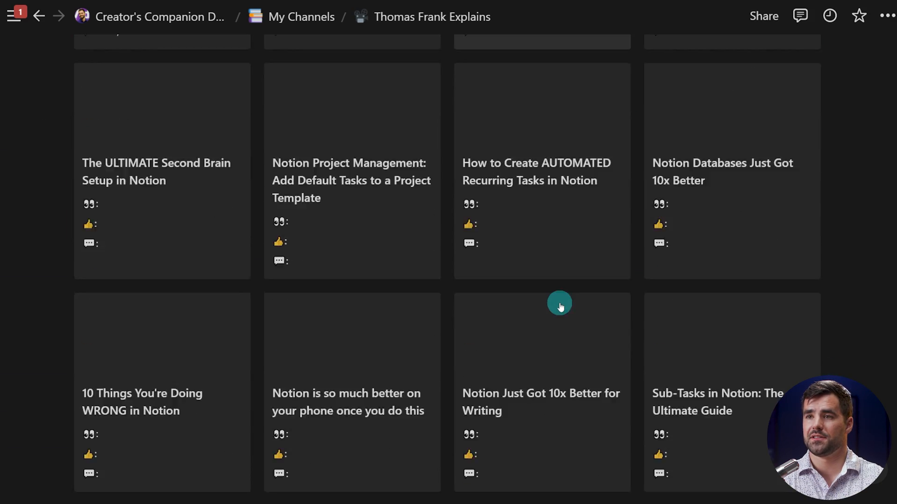
scroll(561, 307, "up", 10)
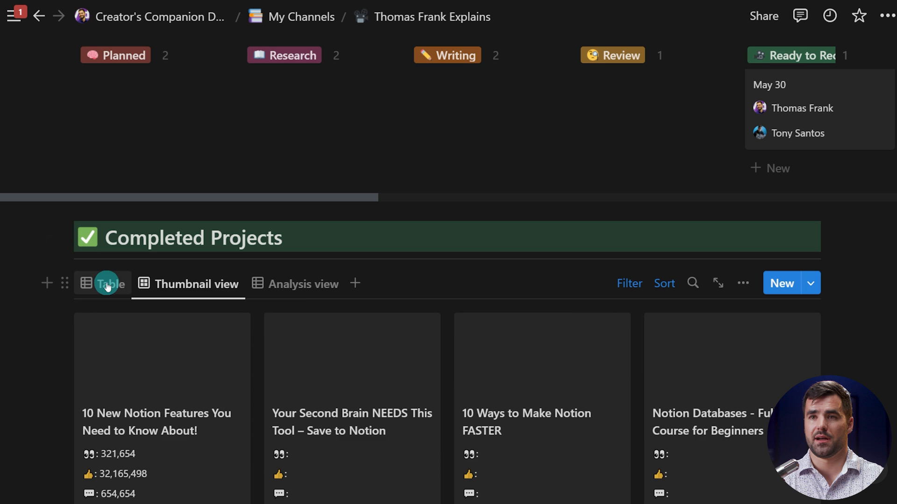
left_click(107, 286)
scroll(332, 273, "down", 5)
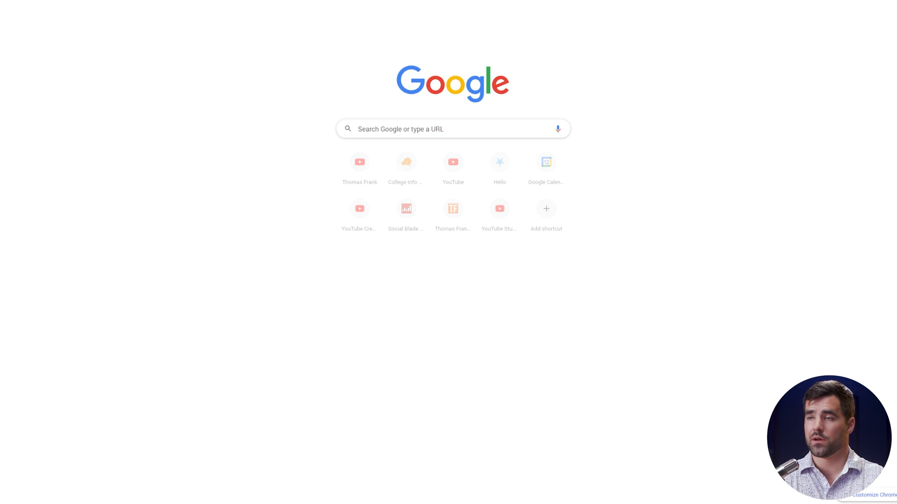
Open the YouTube video The ULTIMATE Second Brain Setup in Notion in the browser and view its sharing options.
type("you")
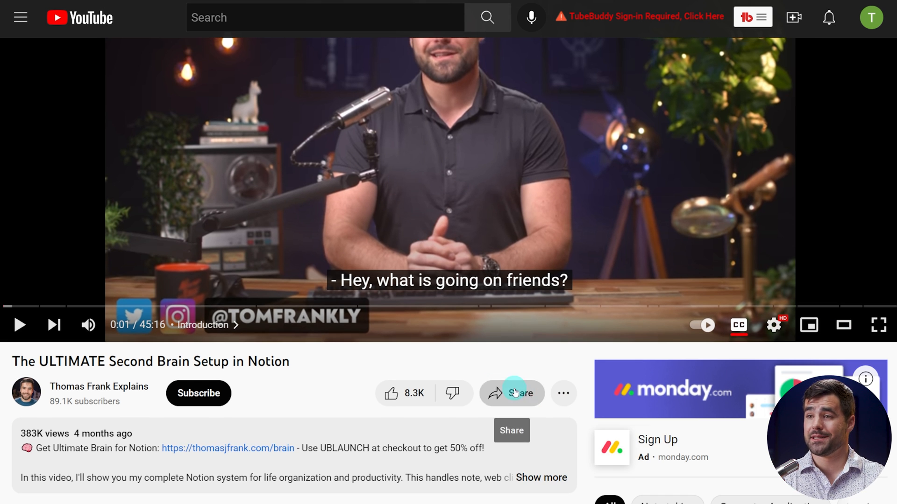
left_click(514, 391)
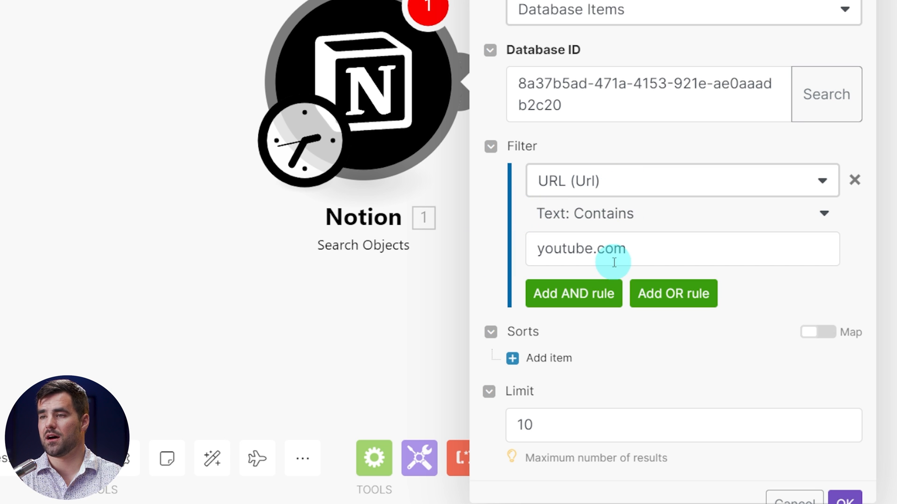
In Make, set the Notion search's maximum number of results to 200 and confirm the module settings.
left_click(536, 424)
key("BackSpace")
key("BackSpace")
type("200")
left_click(650, 387)
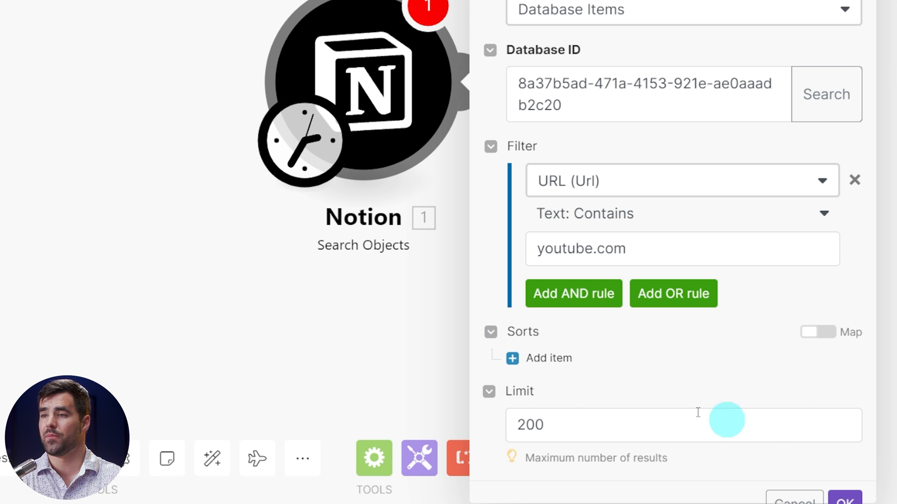
left_click(844, 499)
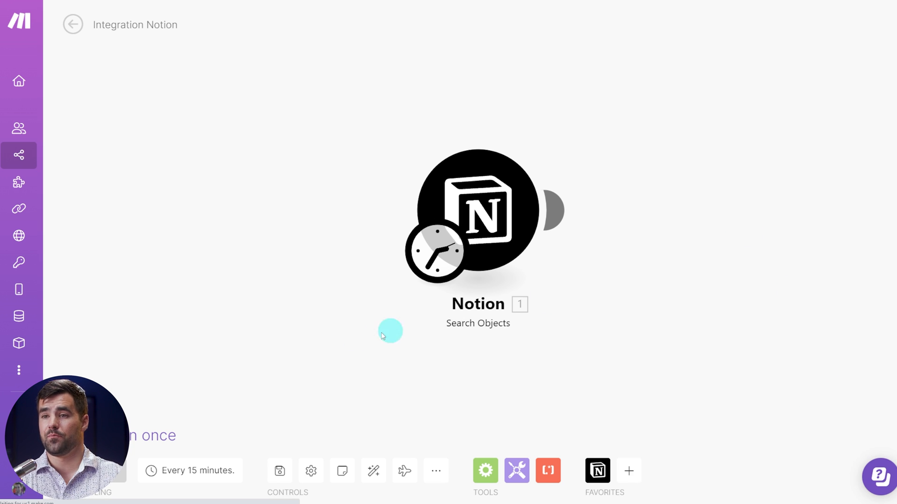
Save the scenario and run only the Notion Search Objects module.
left_click(280, 470)
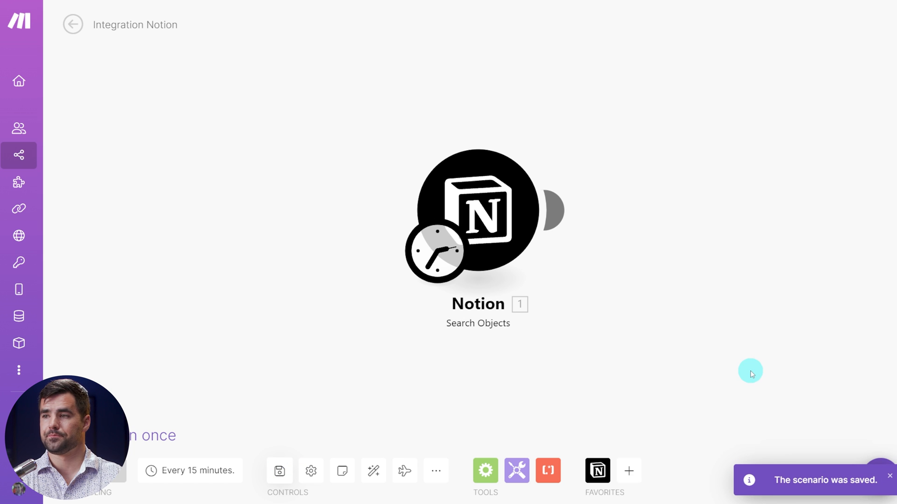
right_click(492, 215)
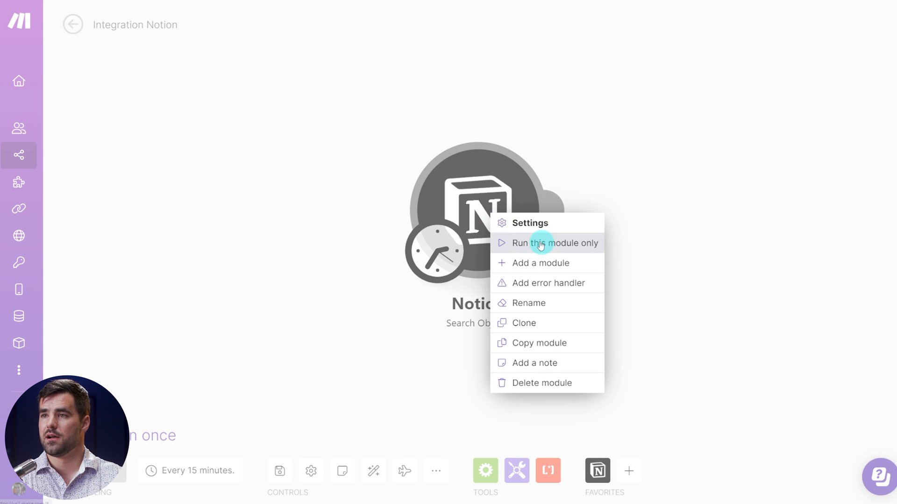
left_click(583, 244)
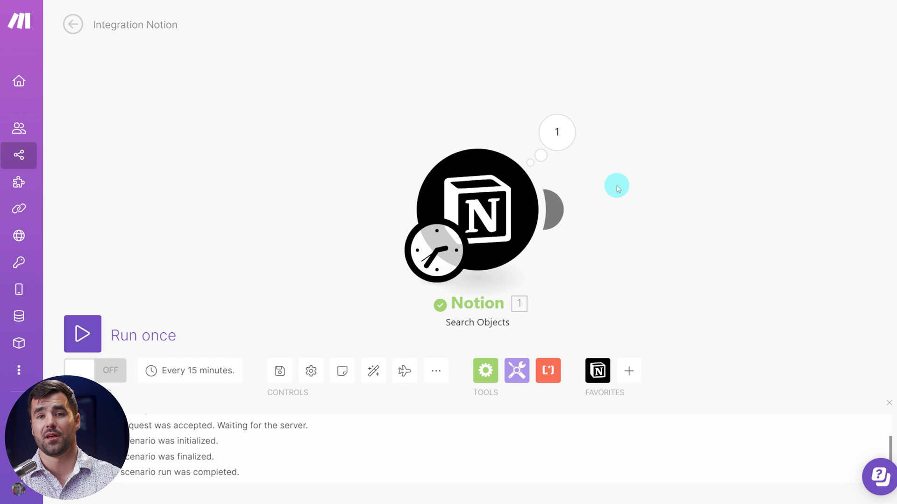
Open the Notion module's run results and examine the input settings and the returned output bundles.
left_click(554, 134)
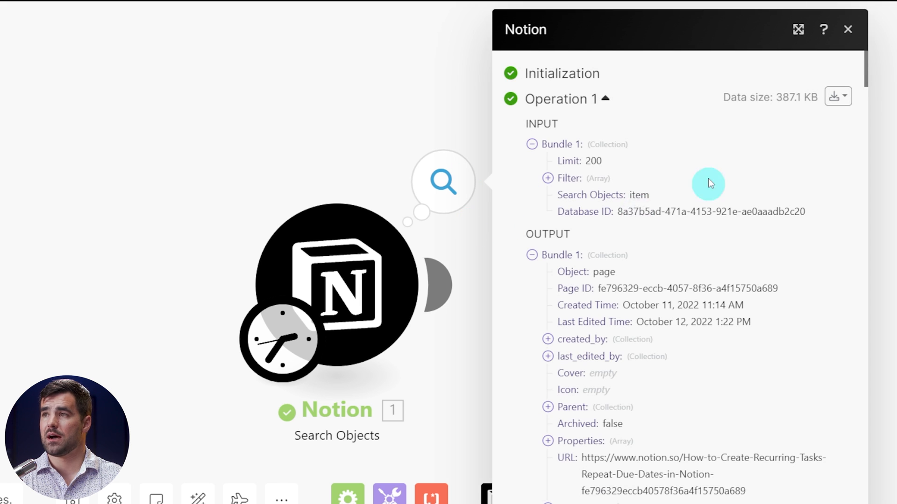
scroll(724, 337, "down", 1)
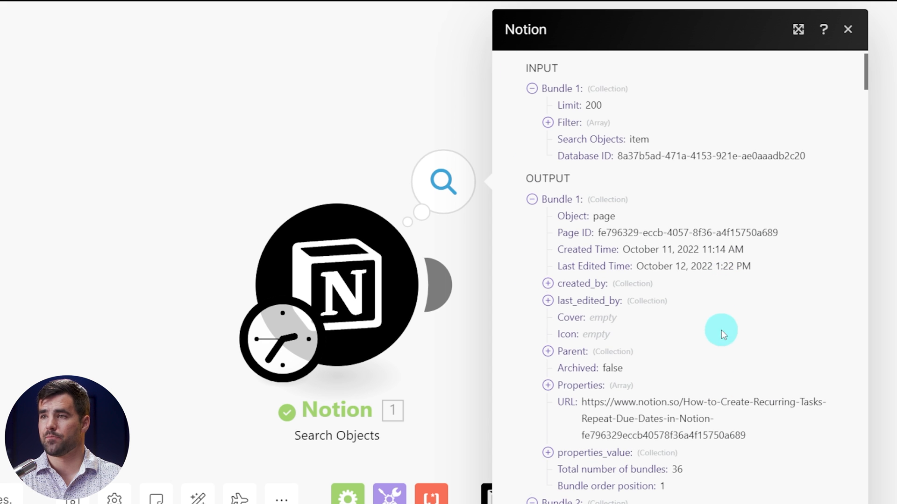
scroll(660, 206, "down", 7)
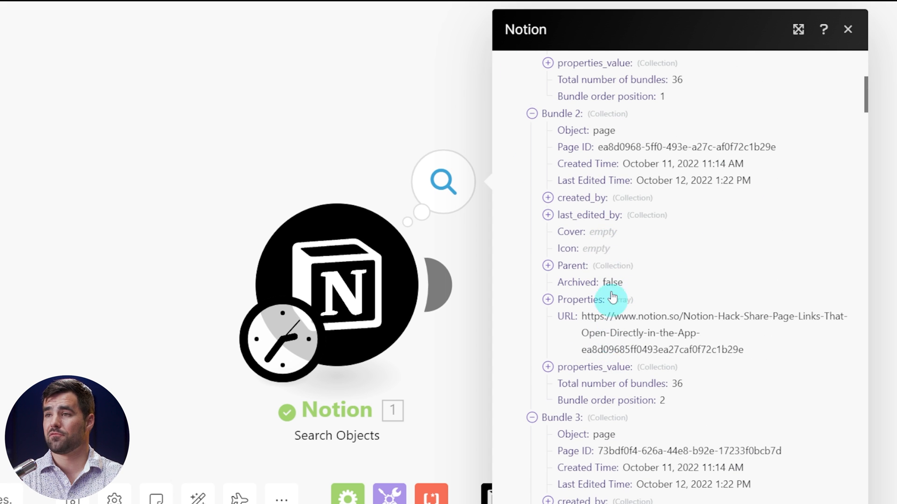
scroll(610, 306, "down", 2)
scroll(615, 386, "down", 2)
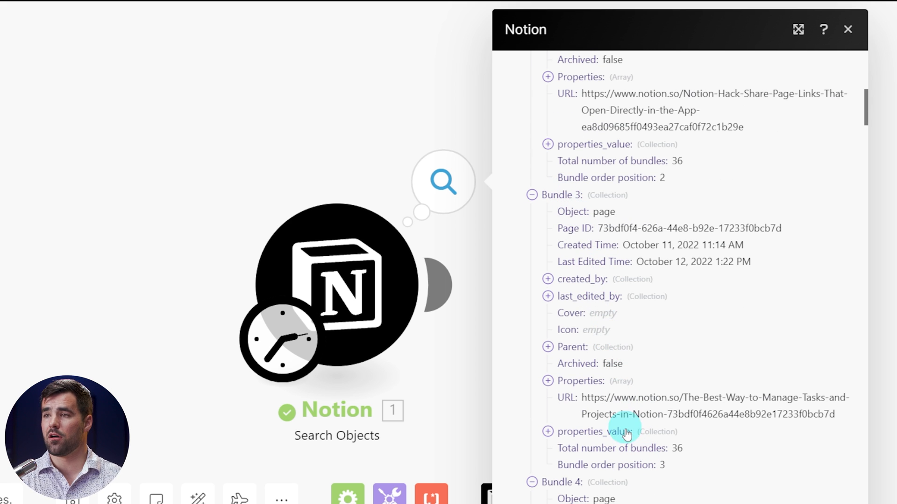
scroll(629, 444, "up", 10)
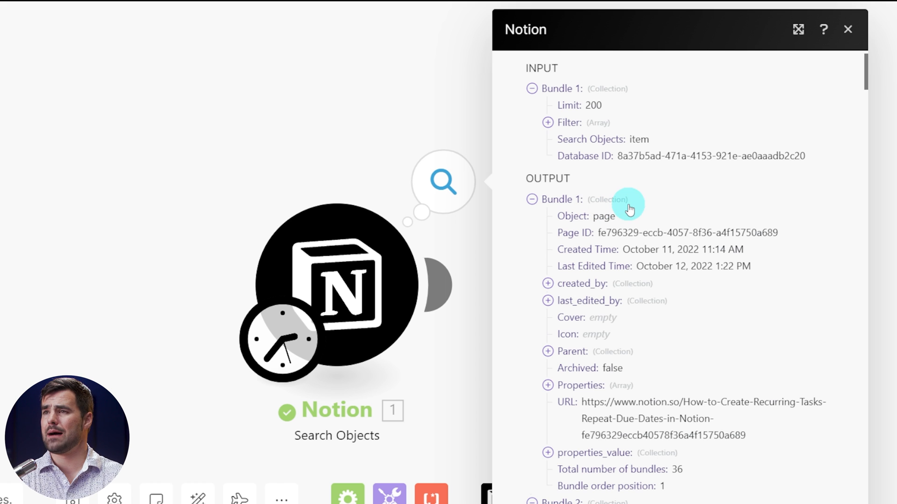
Review the Notion search's output bundles from the first through to the last, and close the run results.
scroll(649, 303, "down", 1)
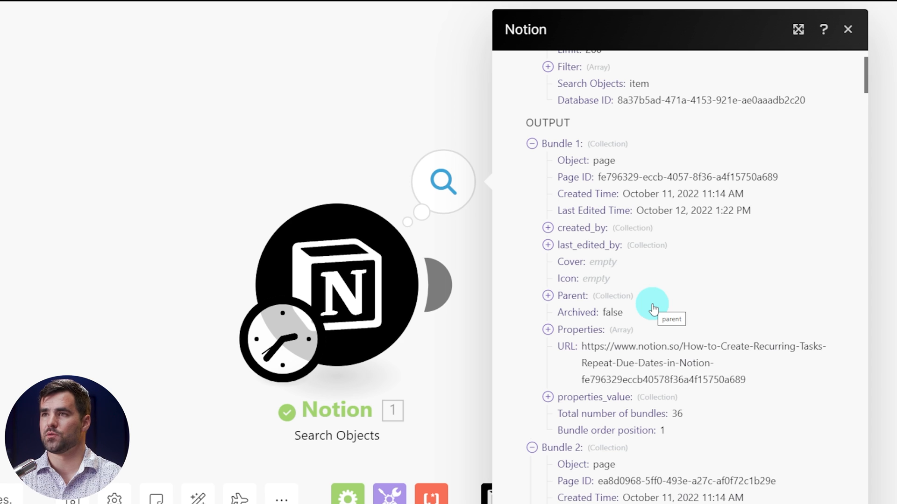
scroll(655, 304, "down", 20)
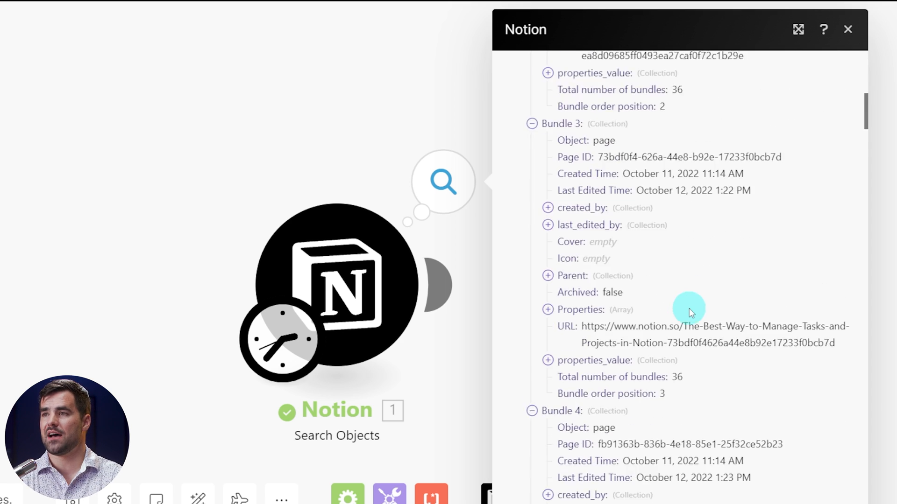
scroll(690, 318, "down", 20)
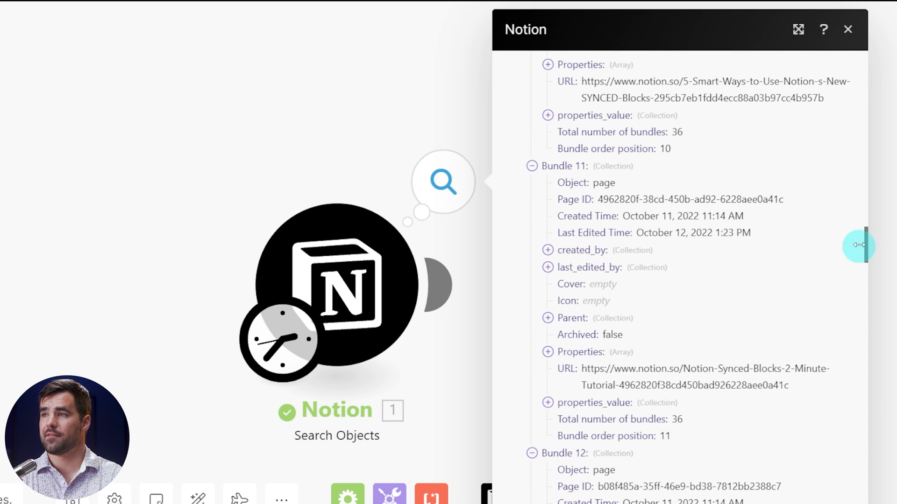
left_click_drag(863, 262, 871, 503)
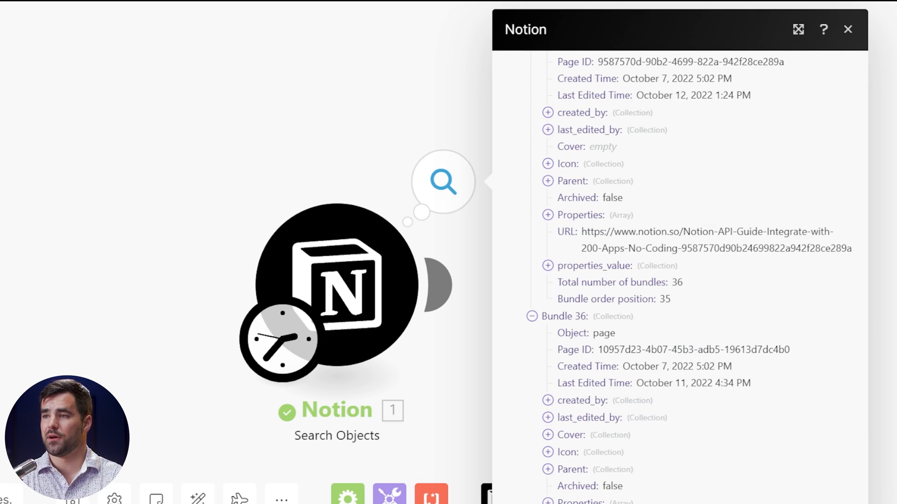
left_click_drag(872, 503, 829, 80)
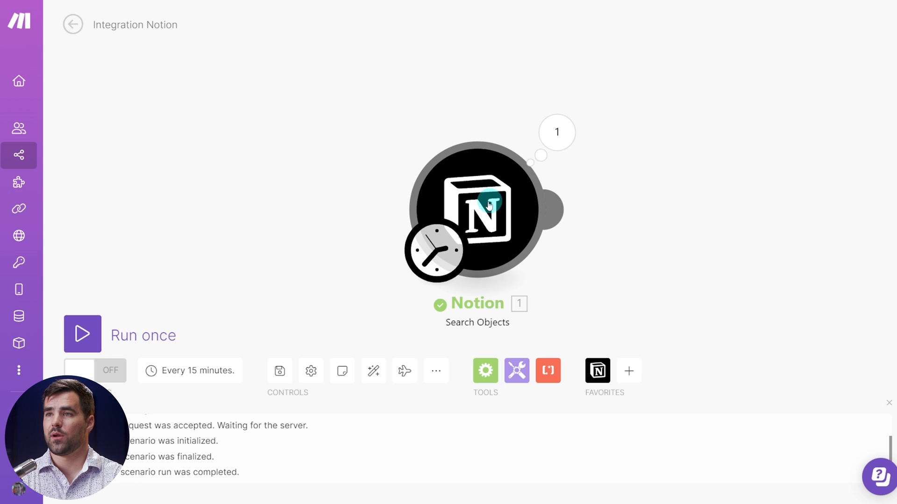
Make room on the canvas, add an empty module after Notion Search Objects, and search the available apps for "http".
left_click_drag(306, 178, 208, 162)
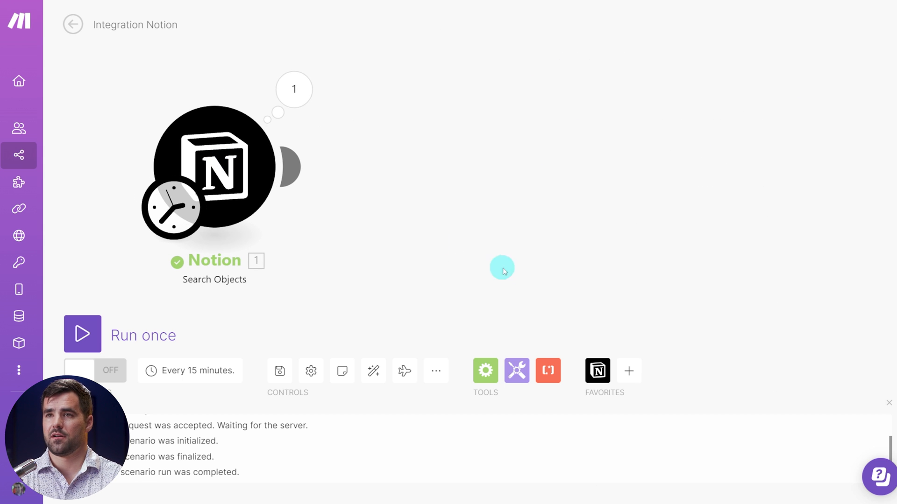
key("ctrl+minus")
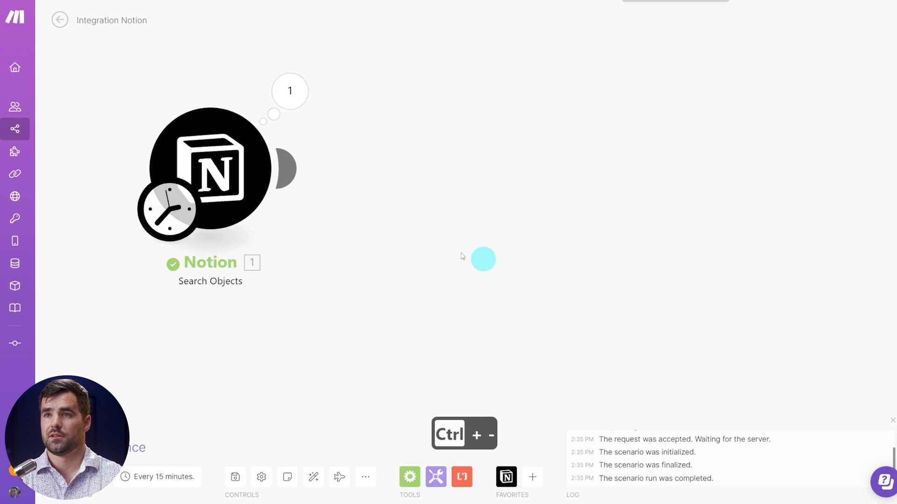
left_click(290, 166)
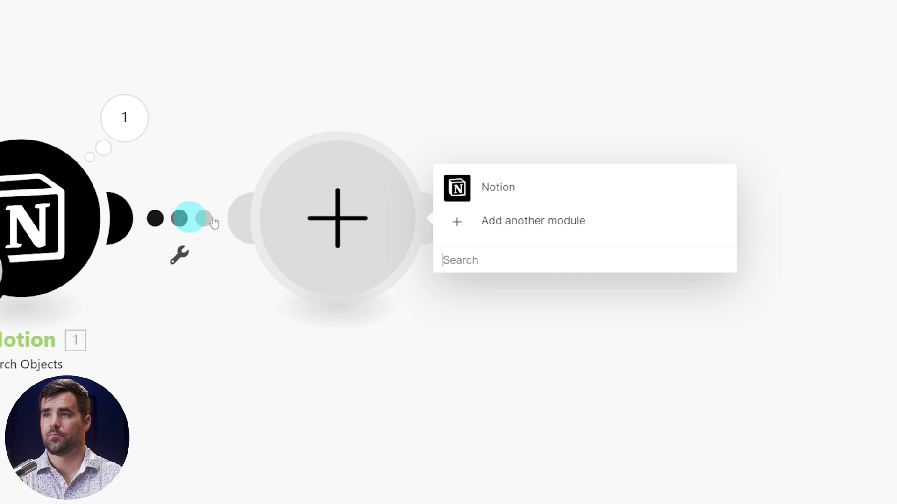
left_click(437, 222)
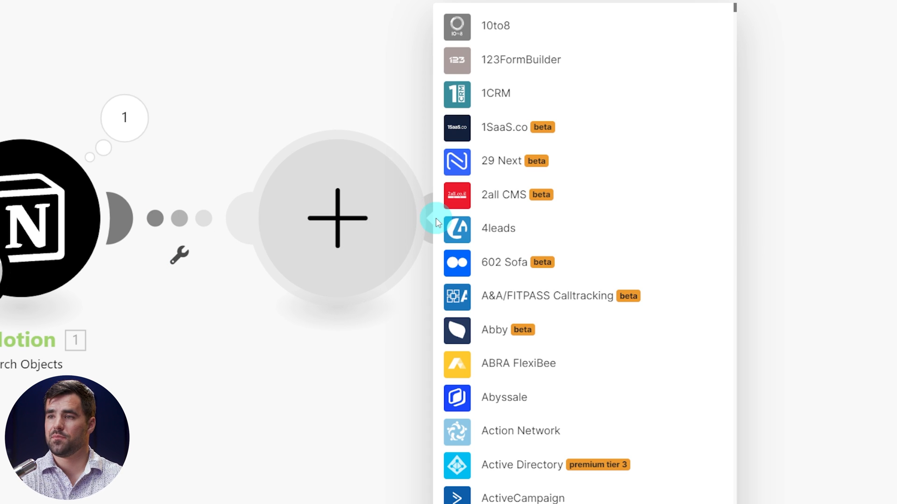
type("http")
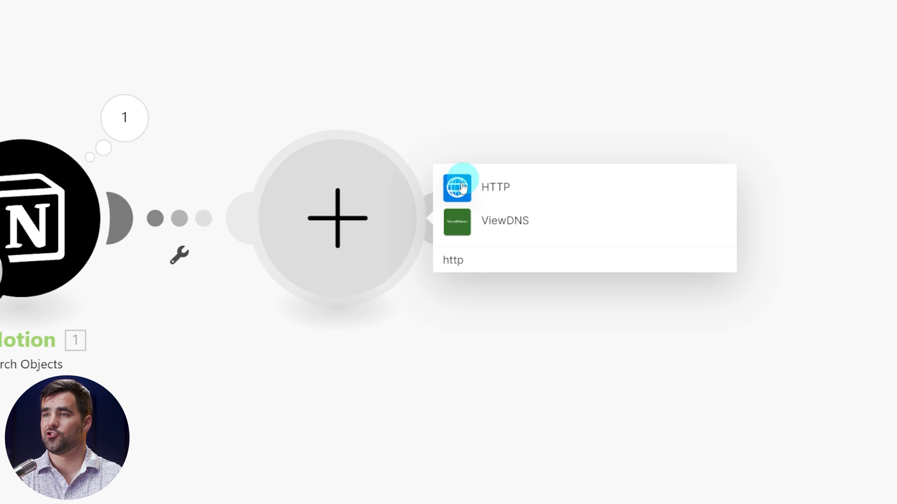
Add an HTTP "Make an API Key Auth request" module after the Notion module and start adding a new credentials keychain.
left_click(483, 189)
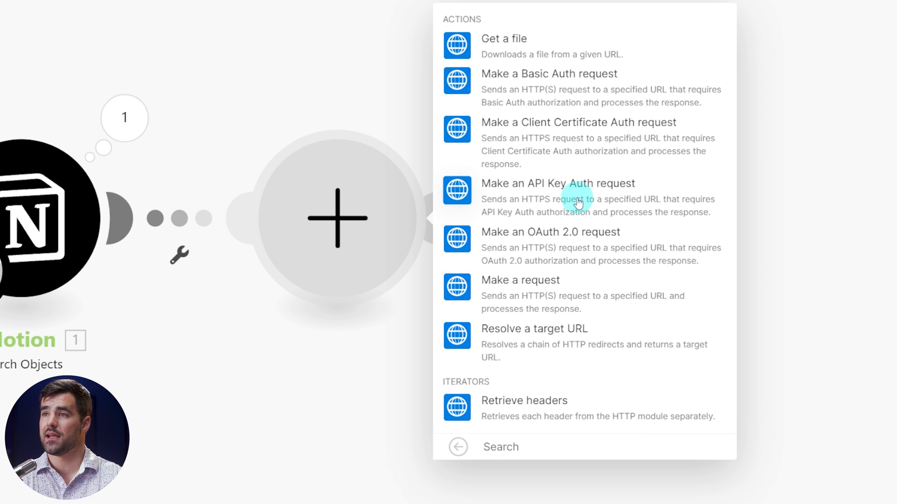
left_click(559, 192)
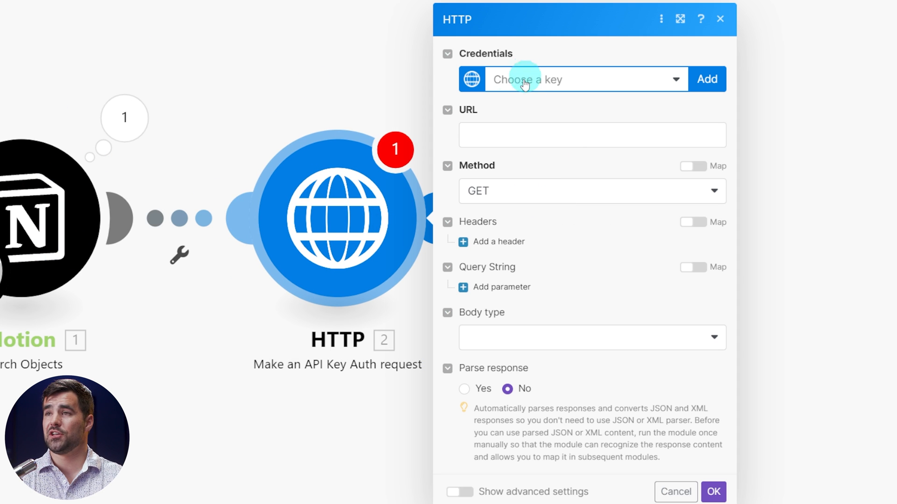
left_click(705, 82)
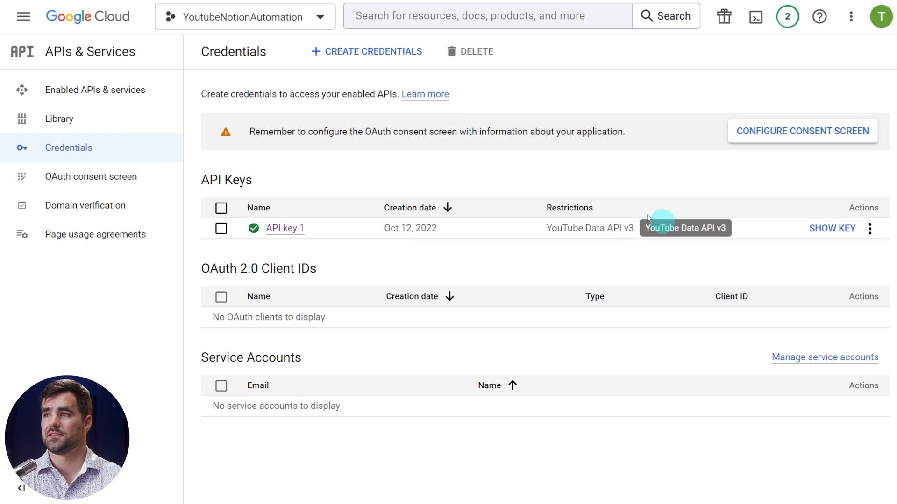
Switch to the Google Cloud credentials page, reveal the YouTube Data API v3 key and copy it.
left_click(827, 239)
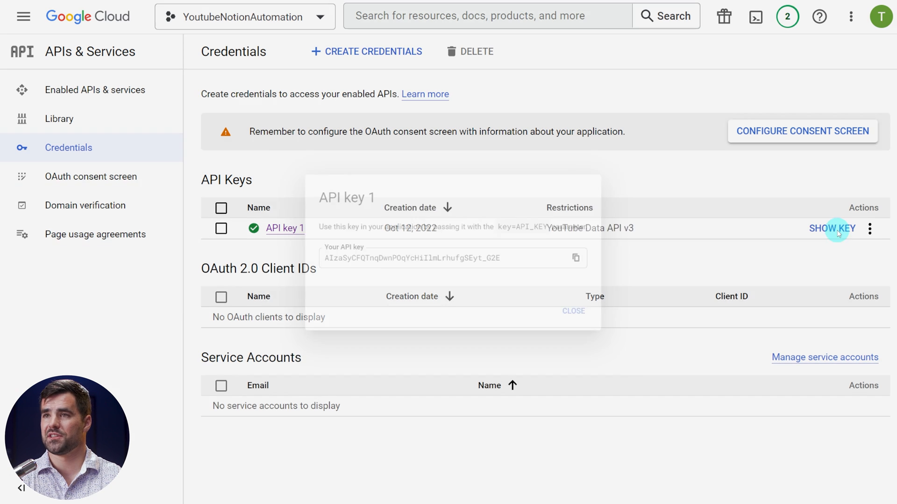
left_click(608, 259)
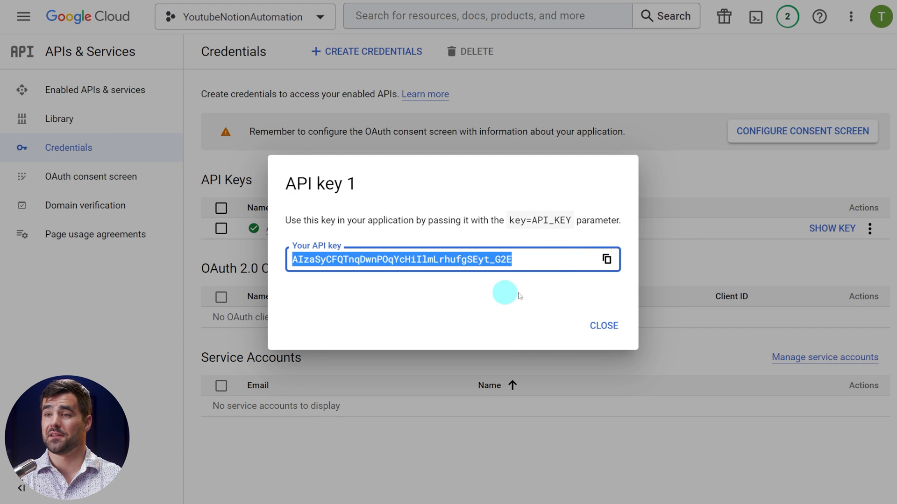
key("ctrl+c")
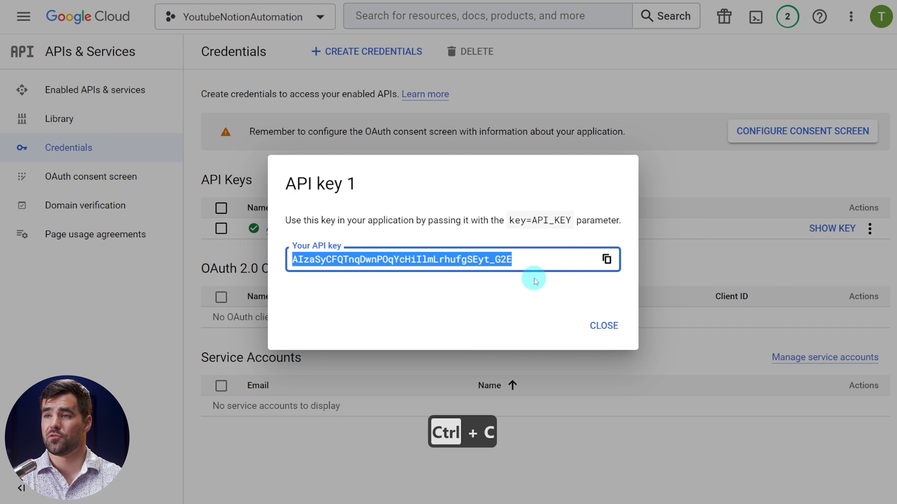
left_click(604, 327)
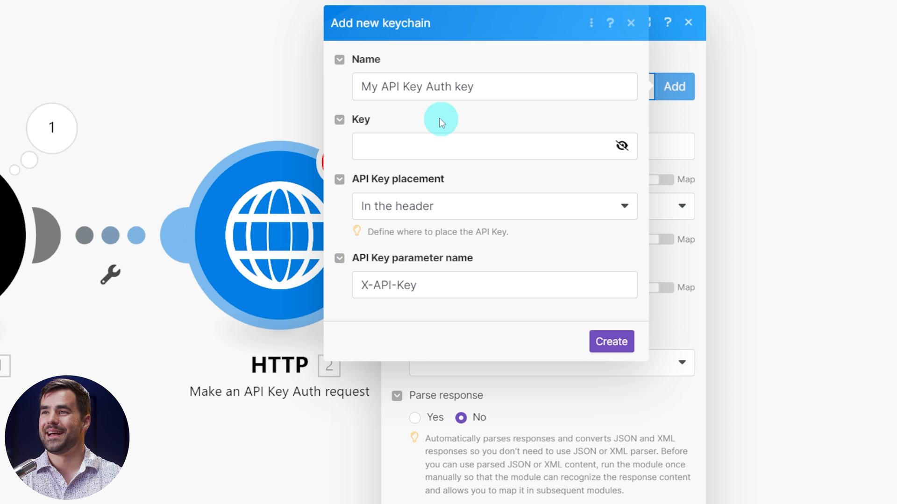
Back in Make, paste the API key into the new keychain's key field and name the keychain YouTube Data API Key.
left_click(393, 144)
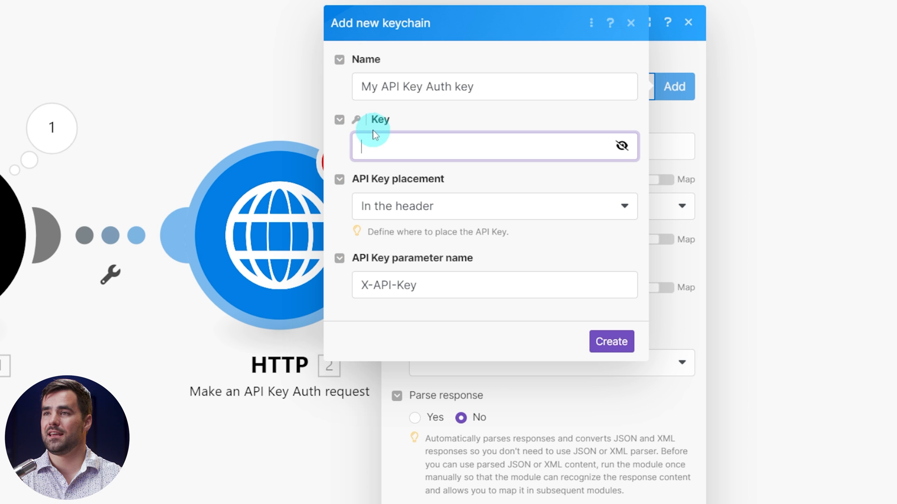
key("ctrl+v")
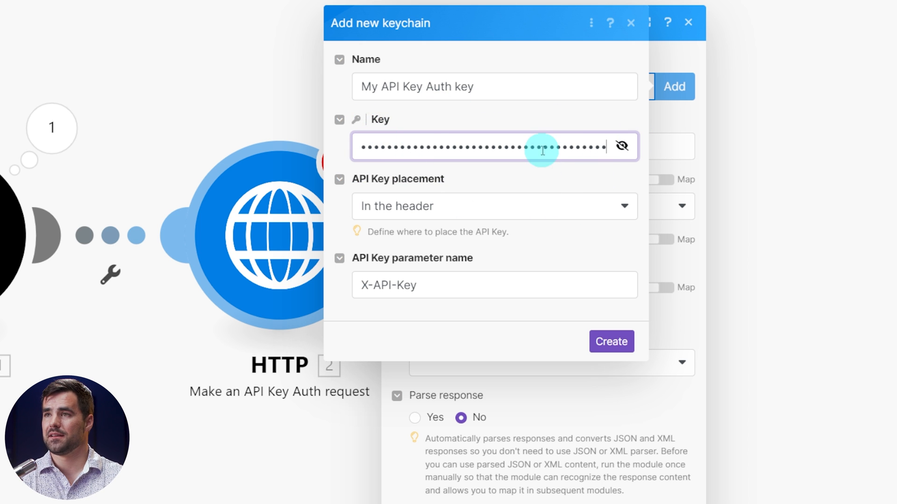
left_click_drag(481, 87, 357, 92)
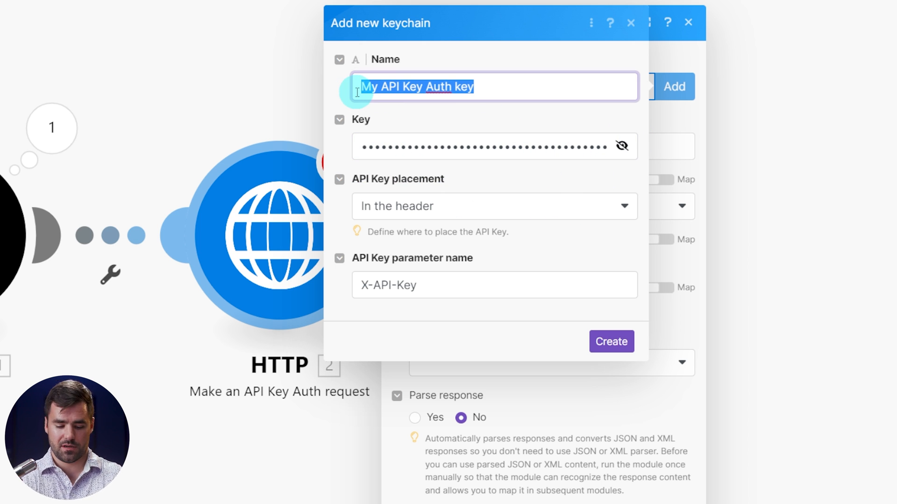
type("YouTube Data API Key")
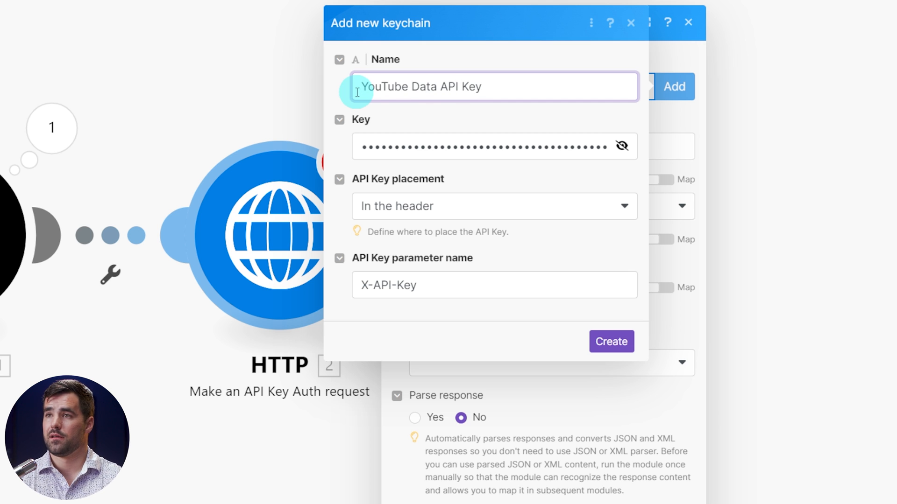
Set the keychain's API key placement to "In the query string" and its parameter name to key.
left_click(480, 208)
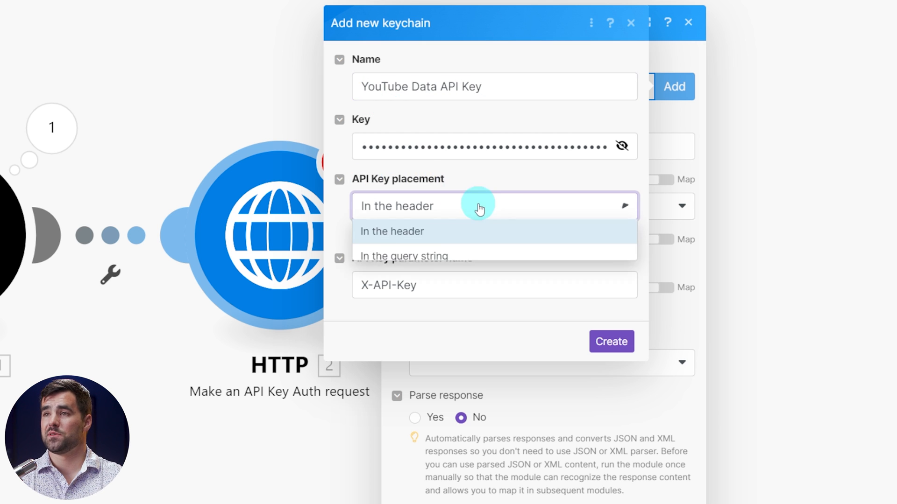
left_click(410, 256)
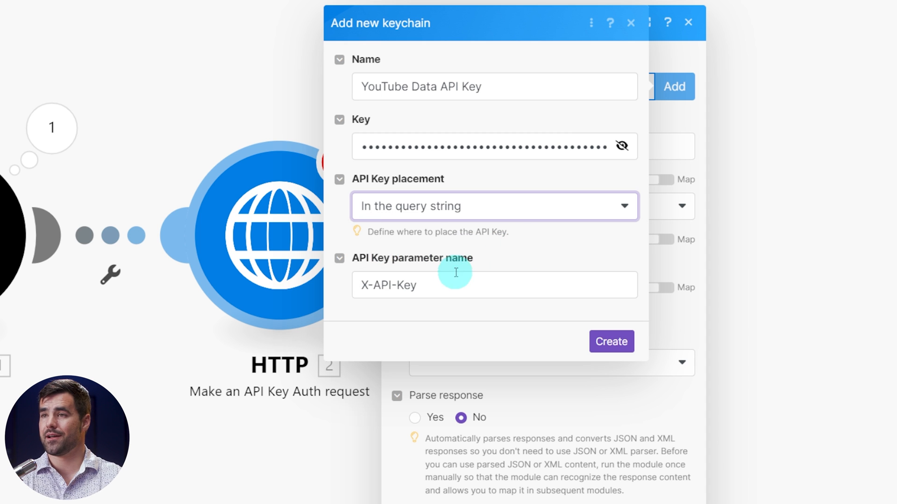
left_click_drag(432, 282, 363, 284)
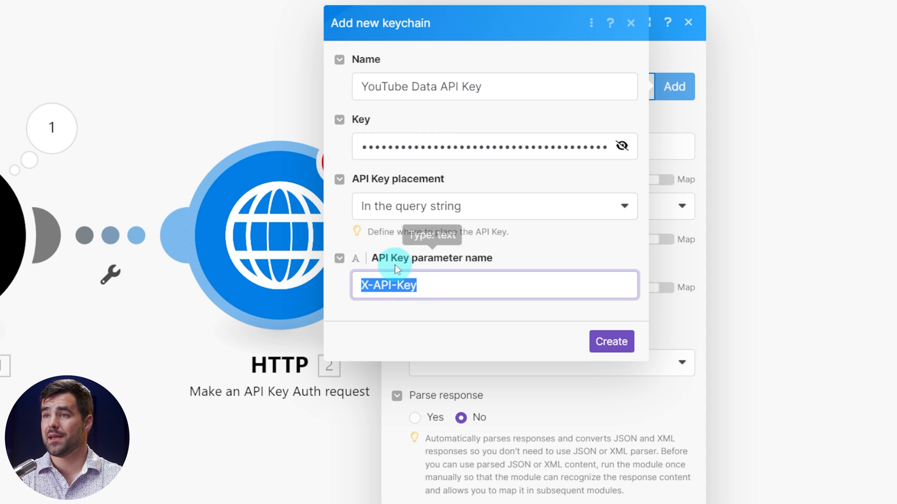
key("BackSpace")
type("key")
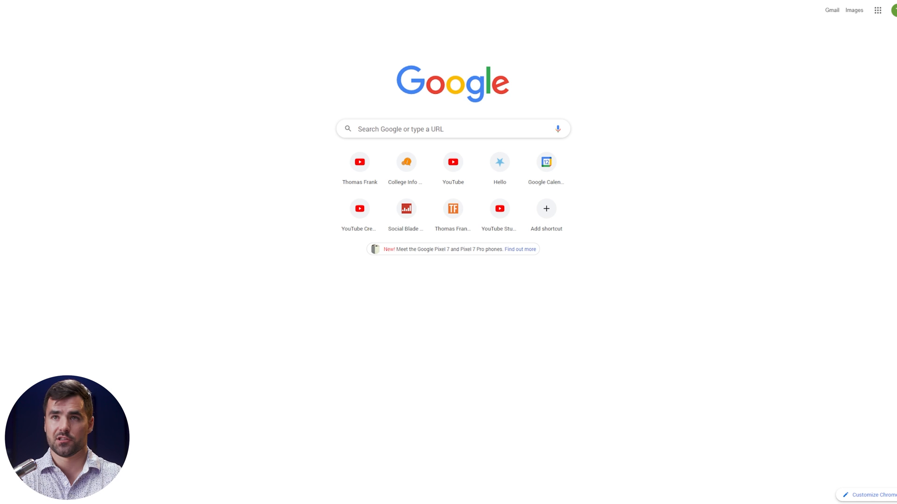
Search Google for "videos list", open the YouTube Data API Videos: list reference and expand its Try this method explorer to full screen.
type("videos list")
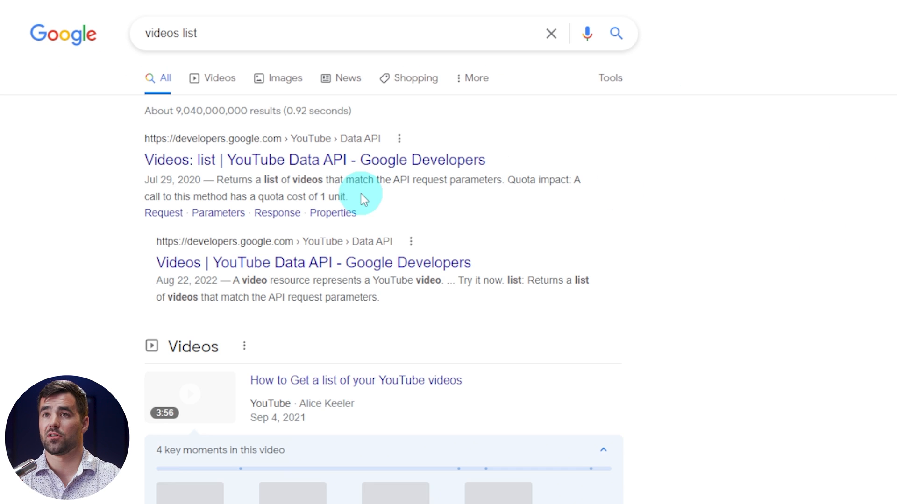
left_click(270, 160)
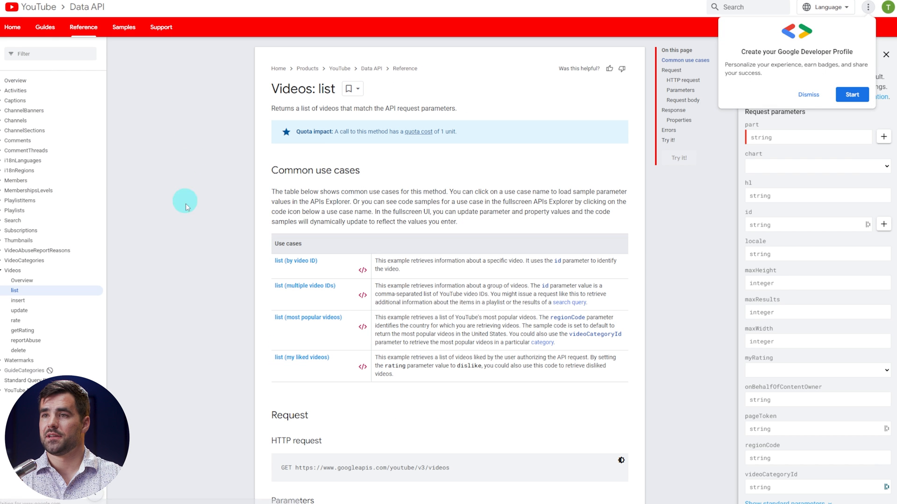
left_click(808, 94)
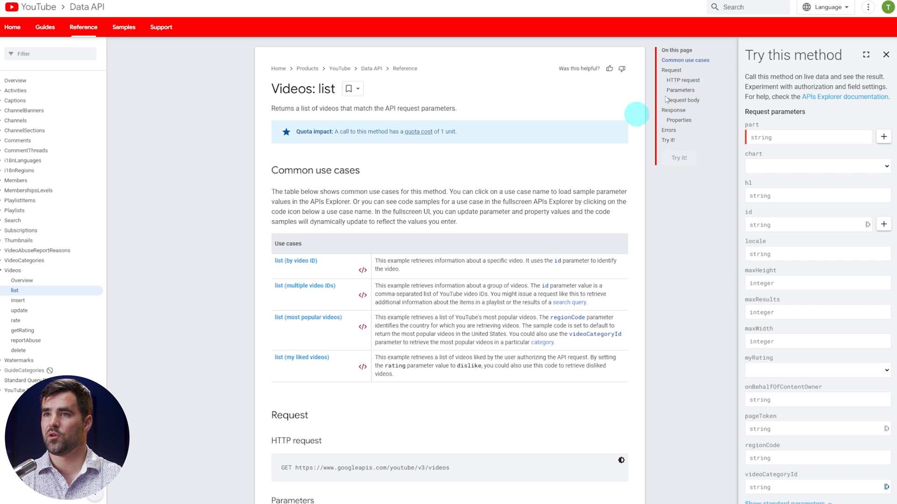
left_click(866, 55)
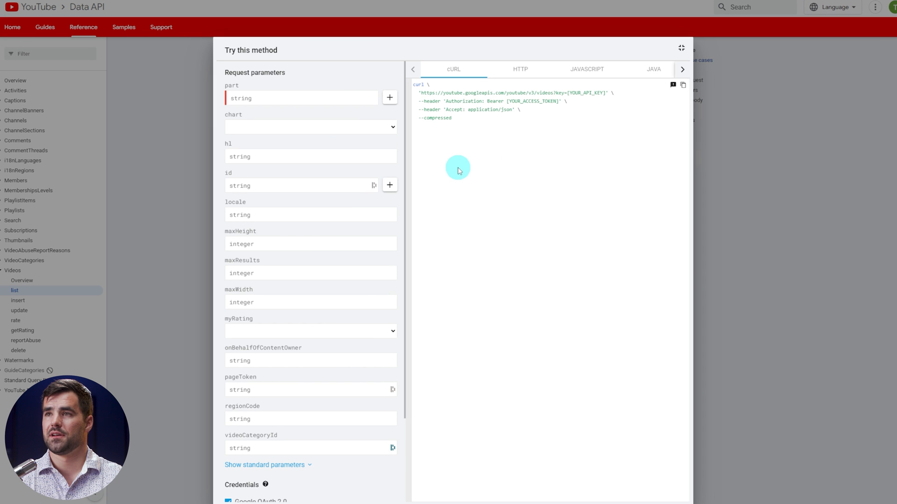
Examine the cURL sample's request URL, in particular how the key parameter and API key are passed in the query string.
key("ctrl+equal")
key("ctrl+equal")
key("ctrl+equal")
key("ctrl+equal")
key("ctrl+equal")
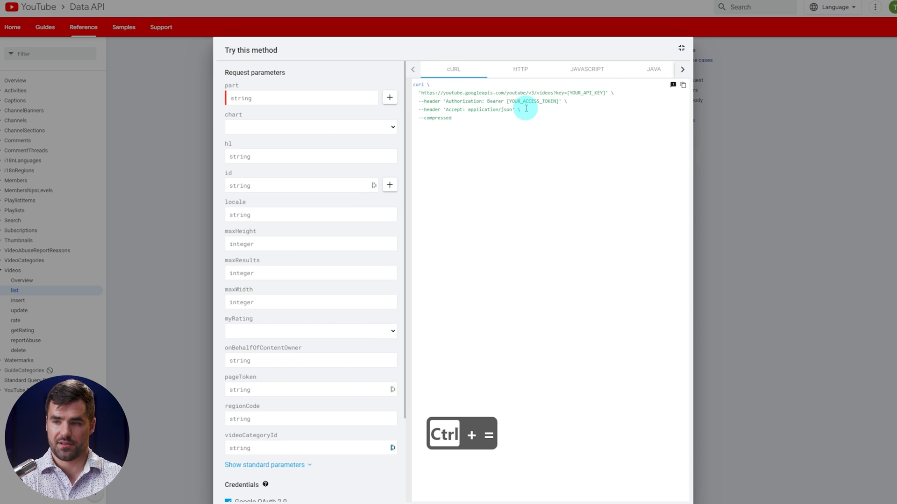
key("ctrl+equal")
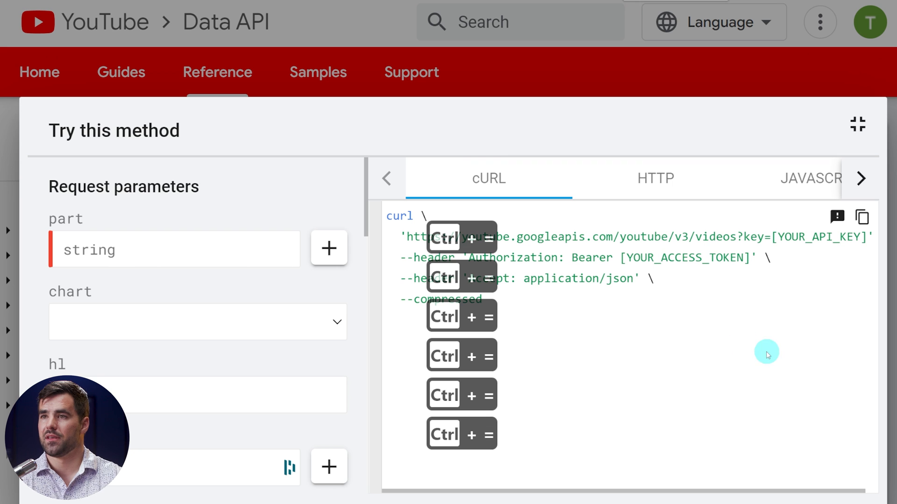
left_click_drag(407, 236, 870, 237)
left_click(792, 279)
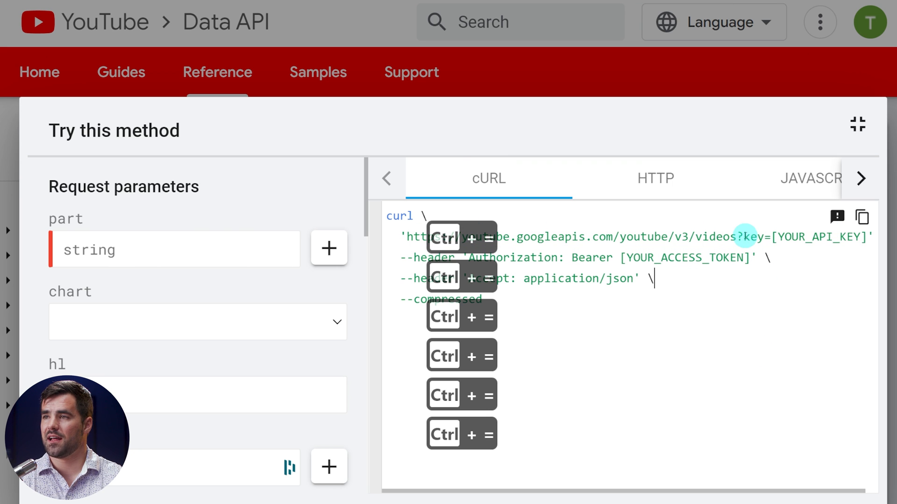
left_click_drag(743, 236, 861, 236)
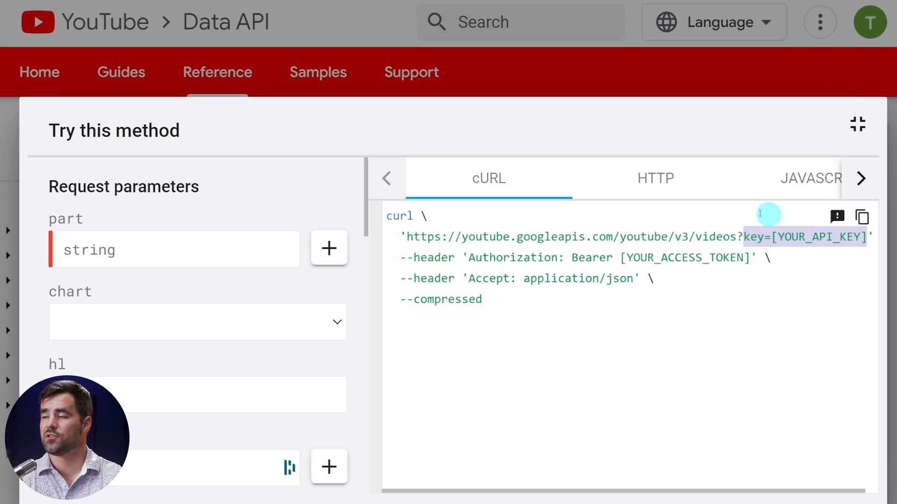
left_click(762, 257)
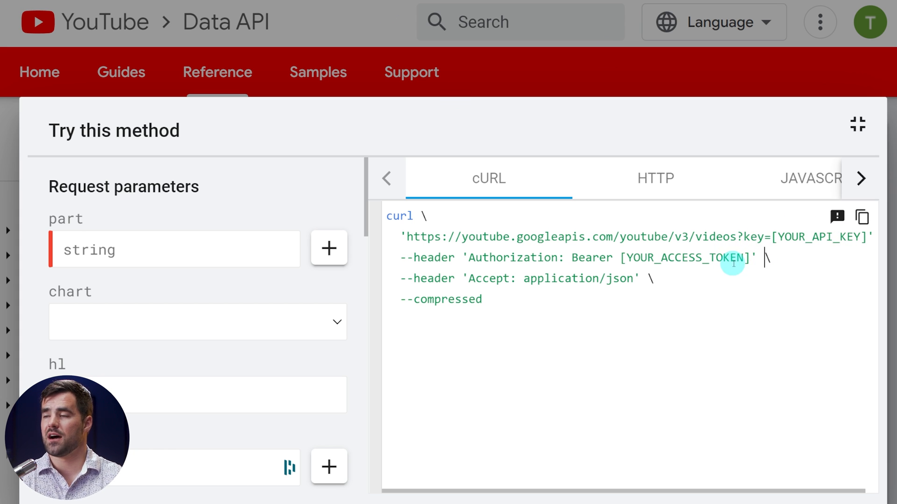
left_click_drag(747, 239, 758, 236)
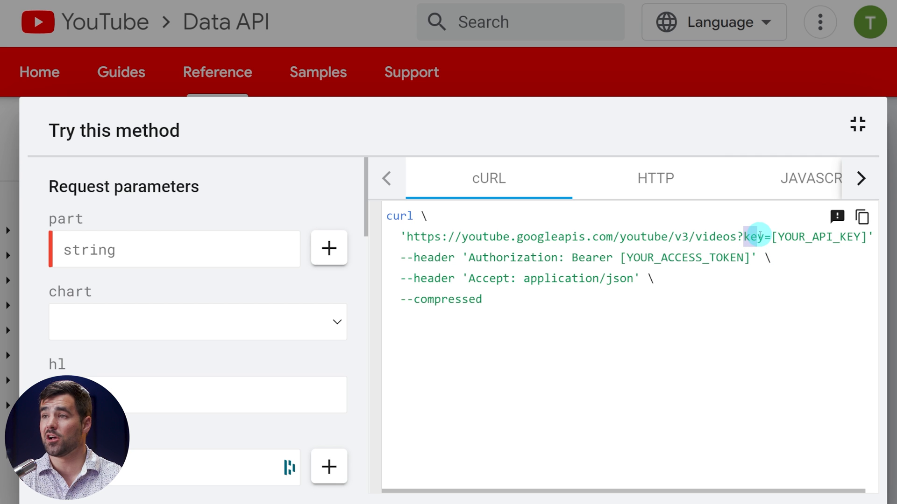
left_click(777, 238)
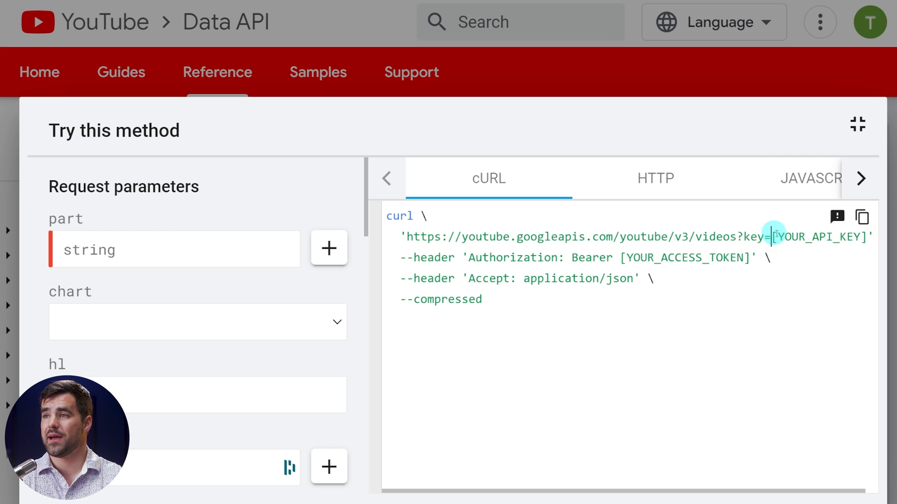
left_click_drag(771, 236, 854, 240)
left_click(792, 240)
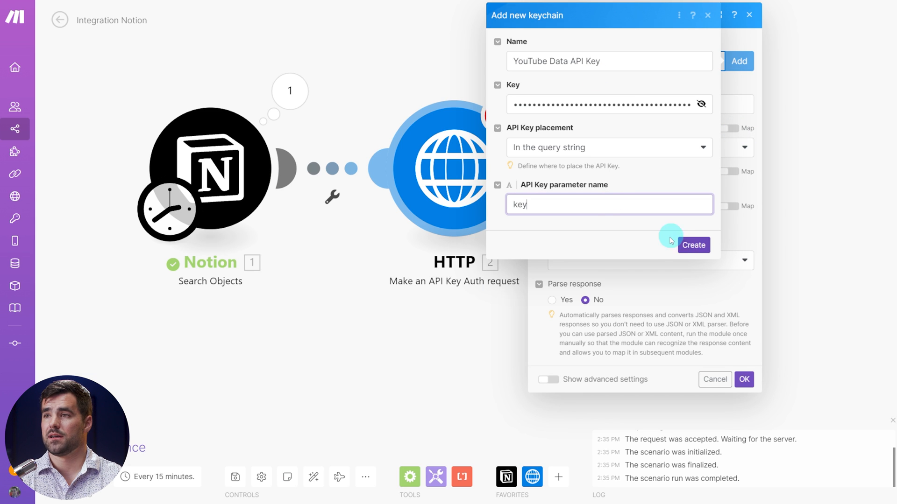
Return to Make and create the YouTube Data API Key keychain for the HTTP module.
left_click(691, 245)
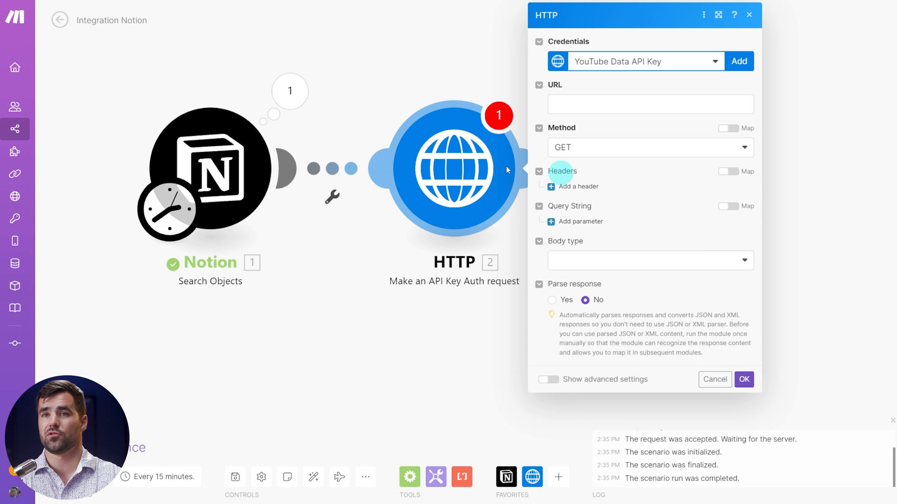
Read the written tutorial's "What is an API?" explanation, covering request data, the Videos: list endpoint and the common request methods.
mouse_move(14, 204)
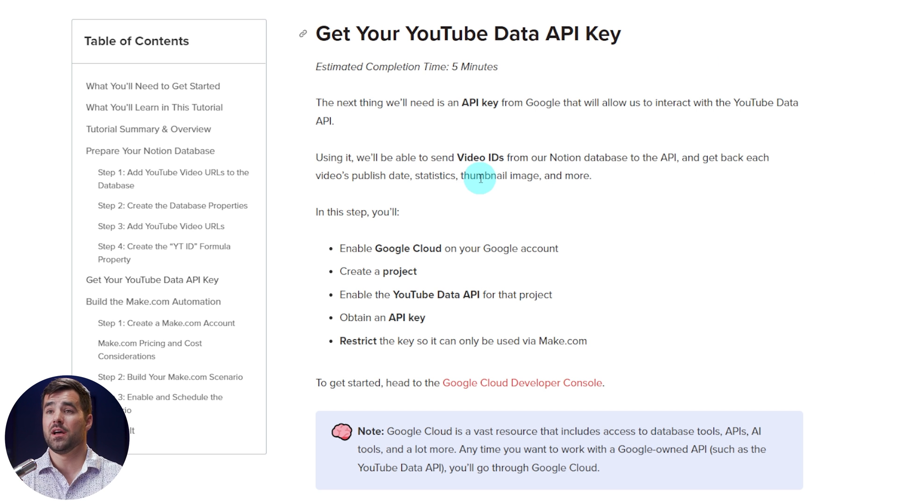
left_click(176, 108)
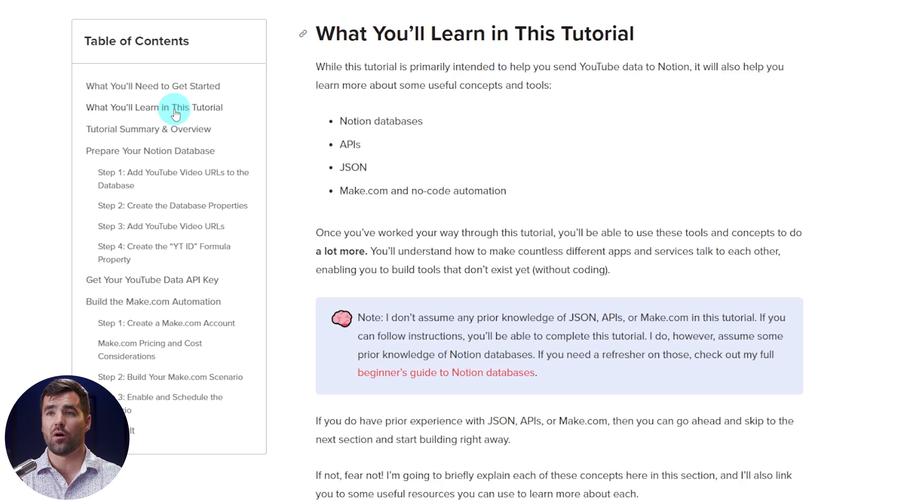
scroll(887, 224, "down", 7)
scroll(507, 297, "down", 4)
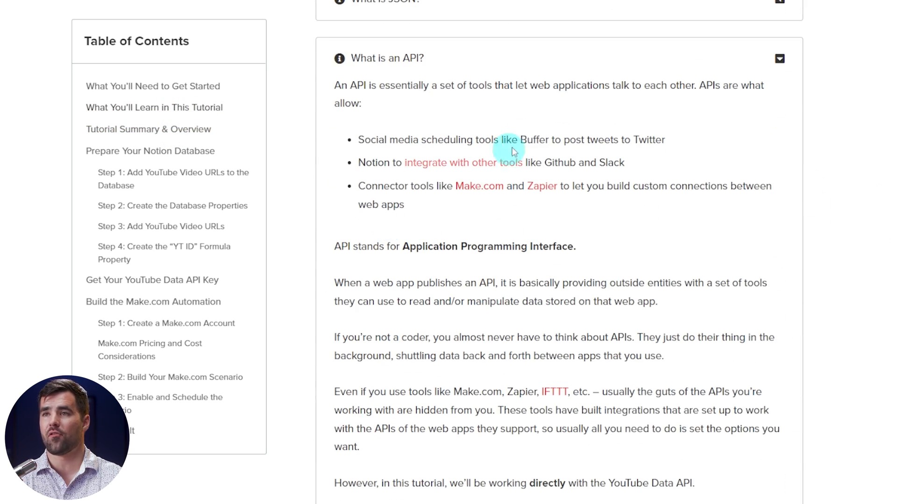
scroll(593, 242, "down", 17)
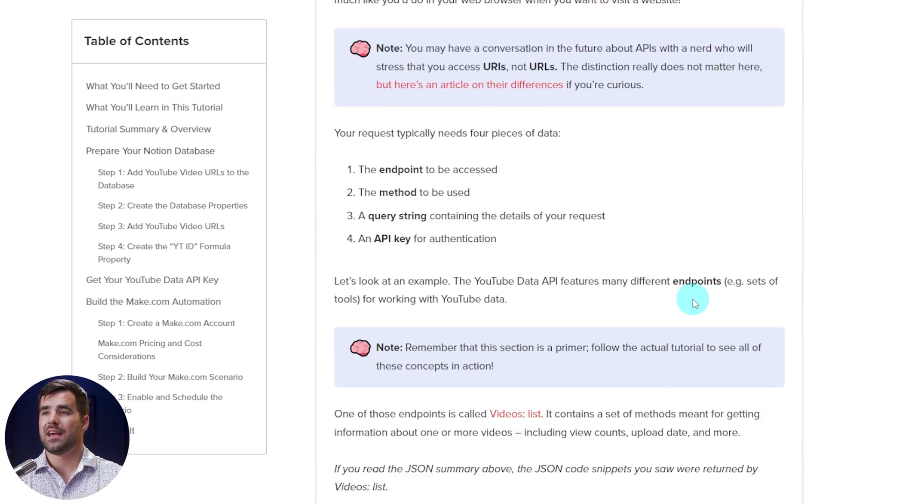
scroll(792, 326, "down", 9)
left_click_drag(745, 263, 371, 105)
left_click(455, 156)
scroll(570, 245, "up", 5)
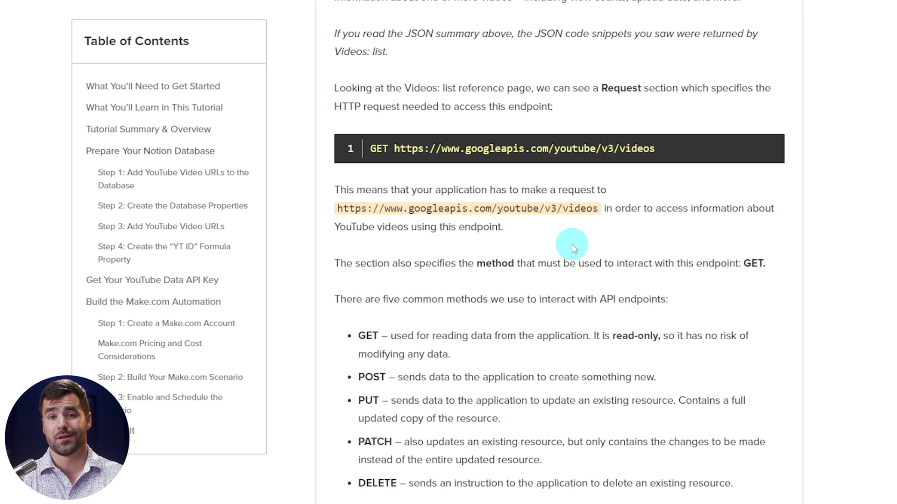
scroll(575, 240, "up", 5)
scroll(575, 243, "down", 10)
scroll(583, 257, "up", 16)
scroll(504, 284, "down", 5)
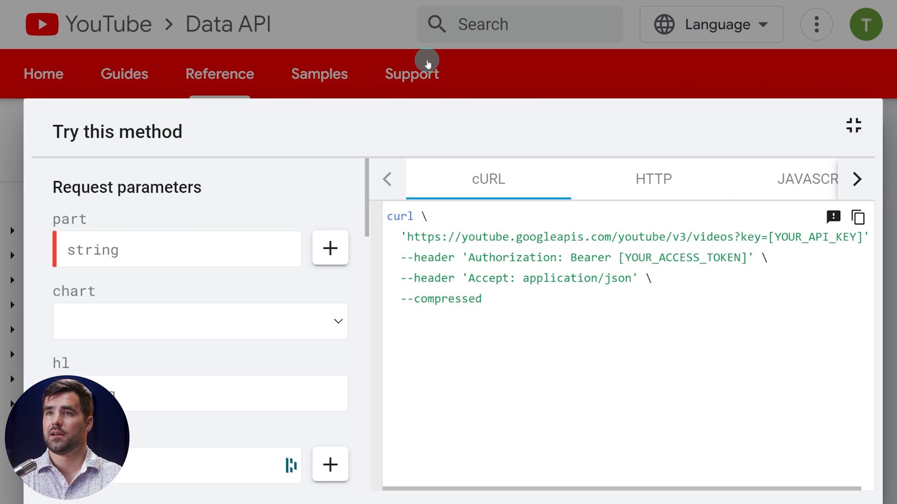
Leave the full-screen Try this method explorer and return to the Videos: list reference page.
key("ctrl+minus")
key("ctrl+minus")
key("ctrl+minus")
key("ctrl+minus")
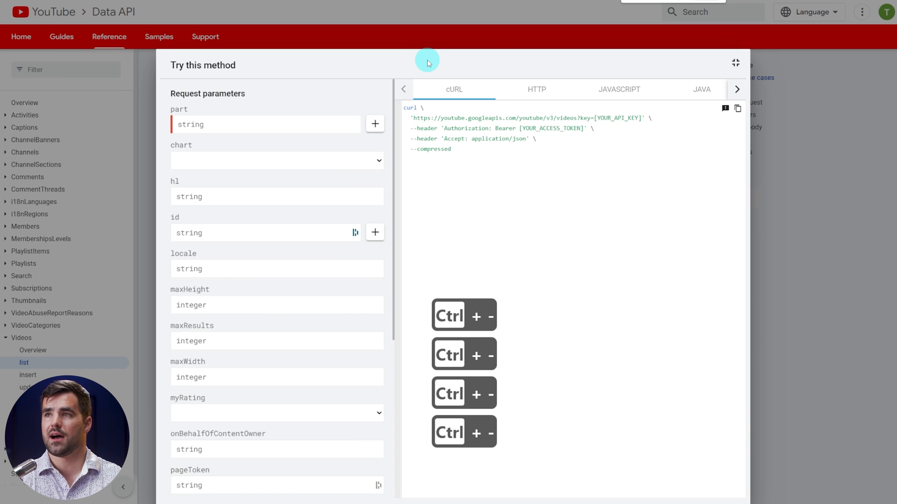
left_click(731, 69)
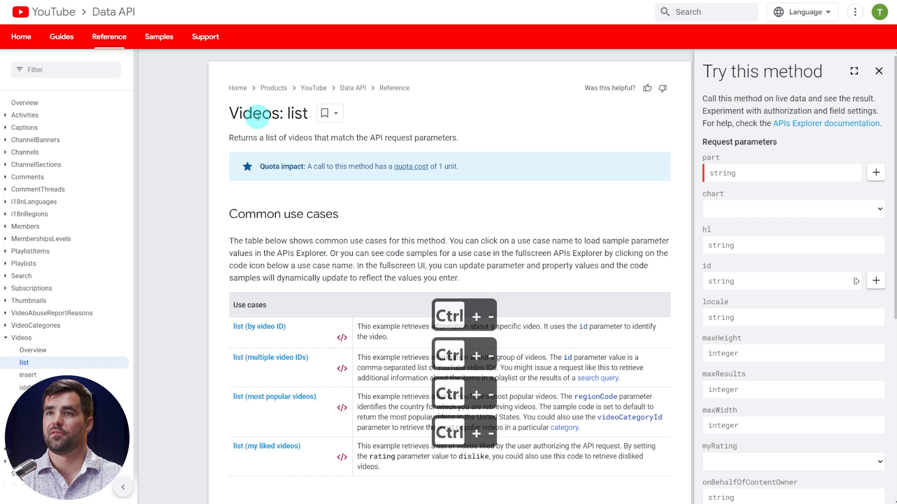
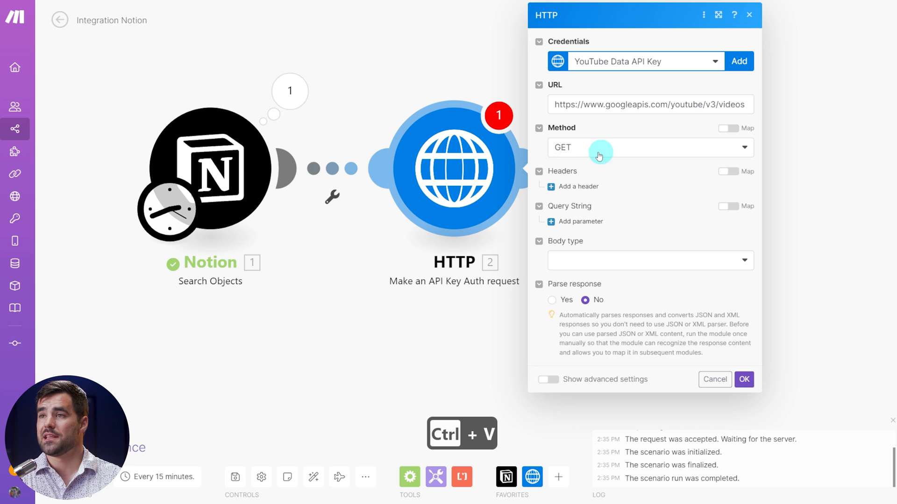
Choose GET as the HTTP module's request method and add a query string parameter named part.
left_click(597, 149)
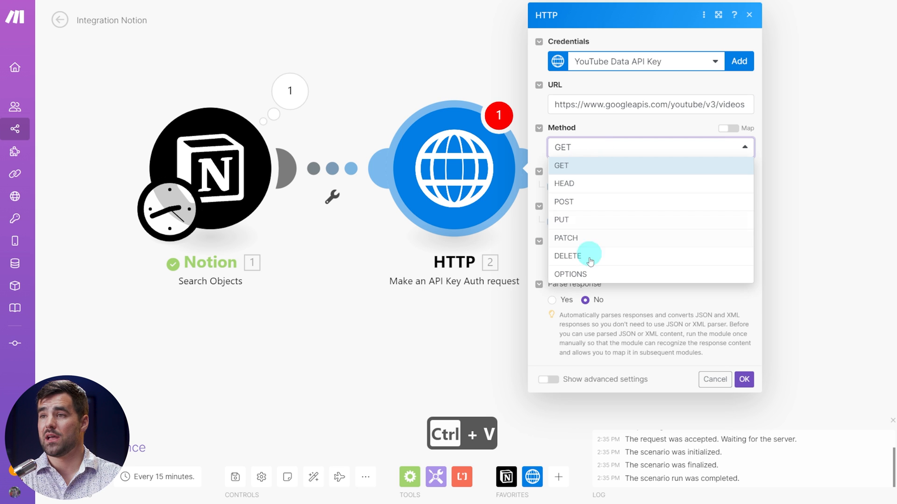
left_click(571, 167)
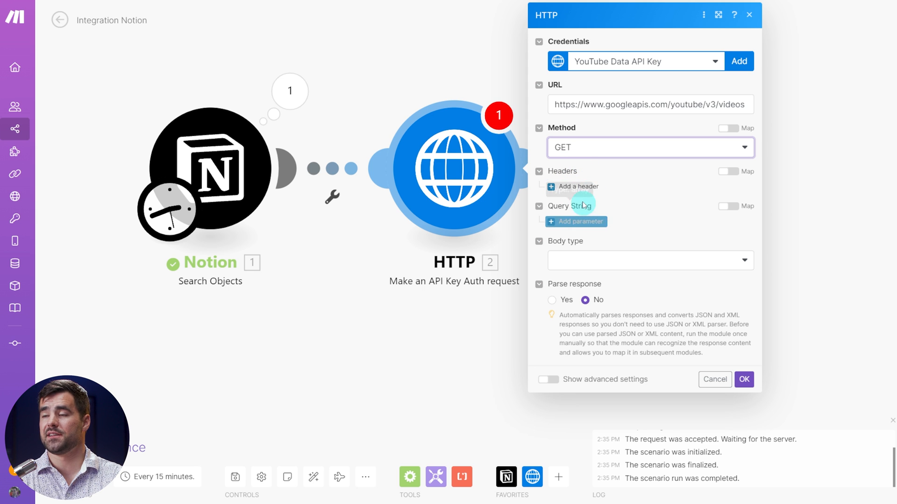
left_click(570, 223)
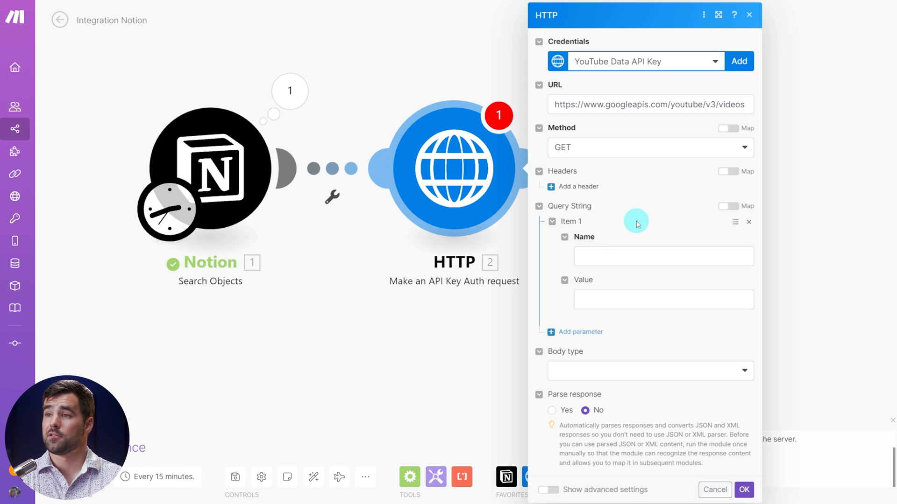
left_click(626, 254)
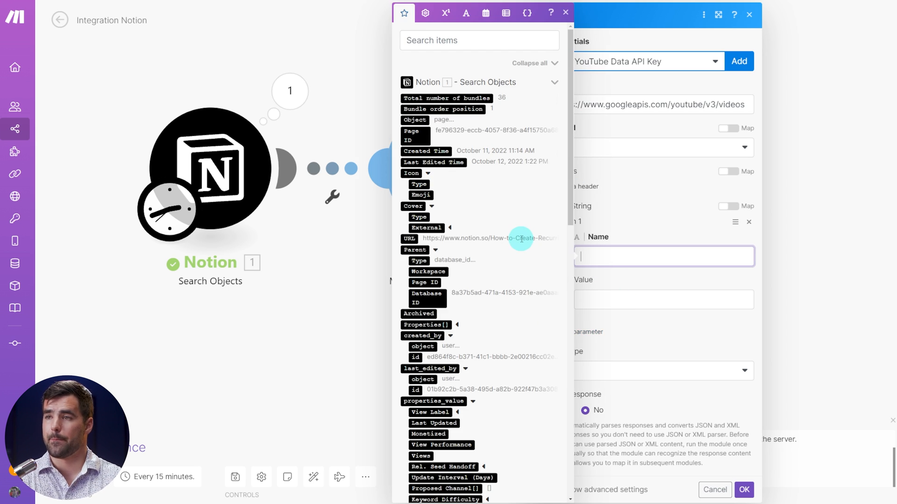
left_click(655, 241)
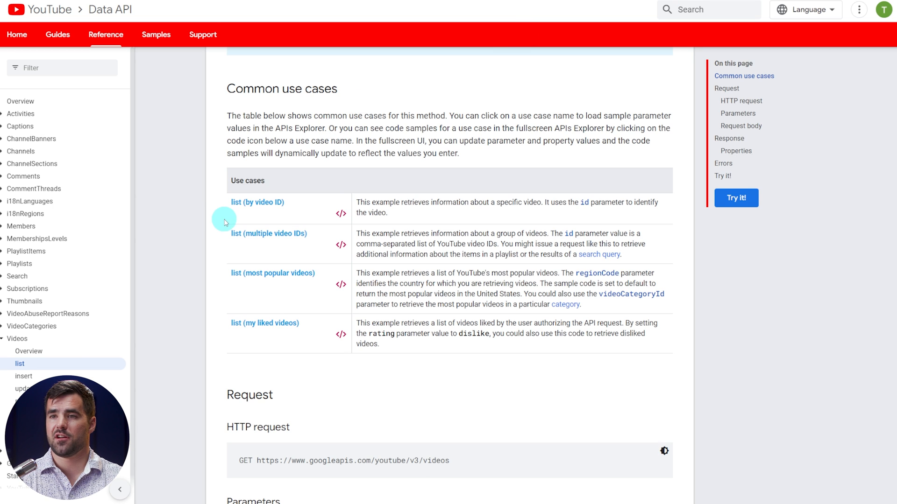
Look up the available part names in the Videos: list reference and set the part parameter's value to snippet,statistics in Make.
scroll(229, 196, "down", 8)
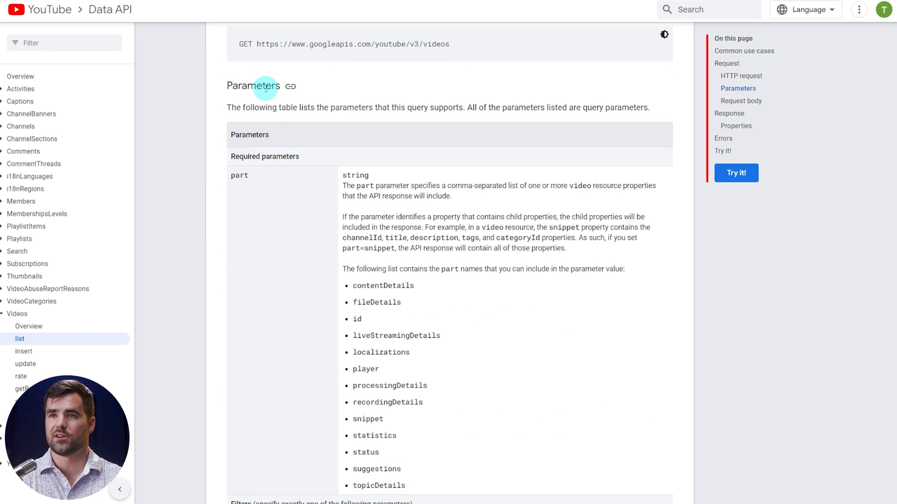
scroll(260, 89, "down", 2)
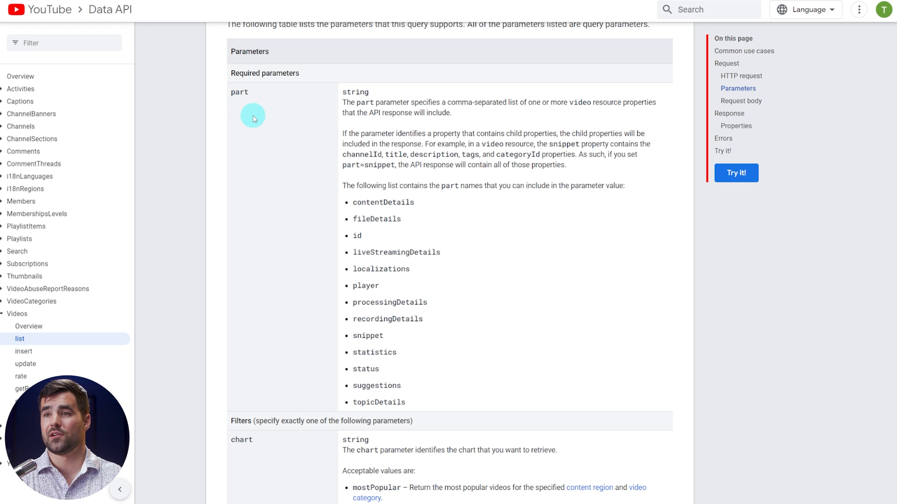
double_click(365, 336)
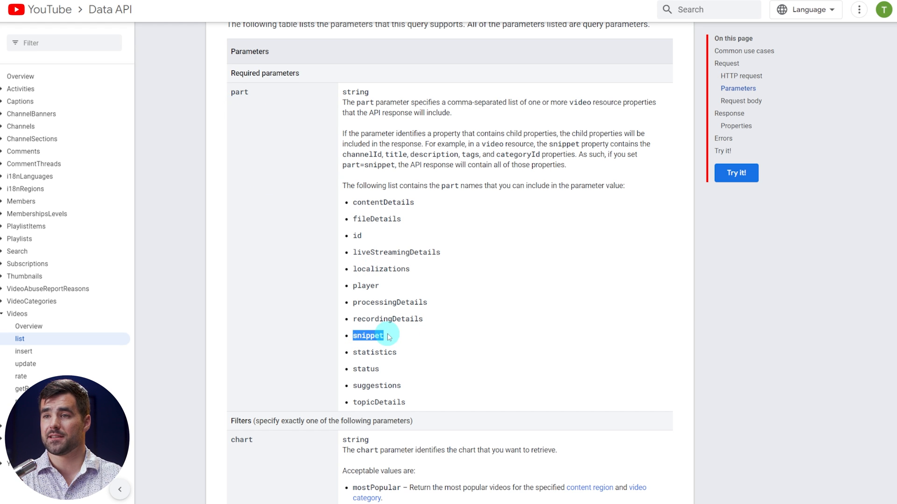
double_click(360, 353)
left_click(413, 346)
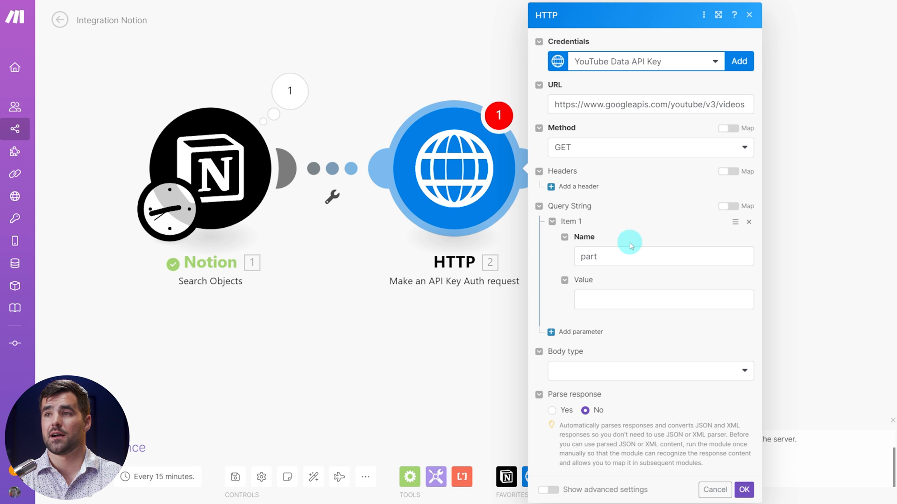
left_click(617, 298)
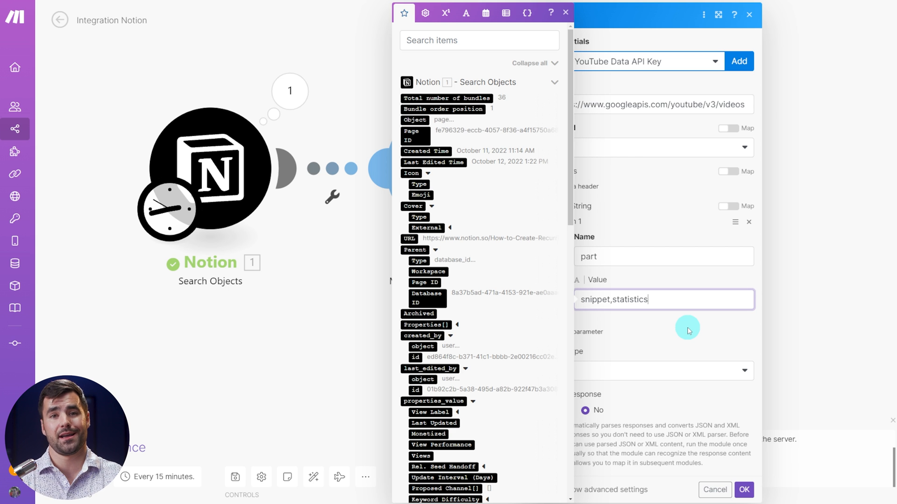
left_click(696, 323)
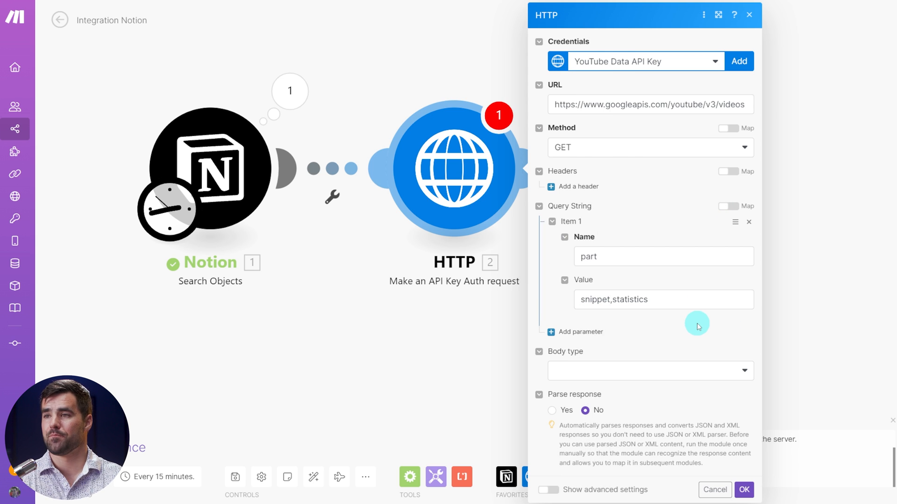
Check the filter parameters in the Videos: list reference and add a second query string parameter named id to the HTTP module.
left_click(581, 332)
scroll(703, 327, "down", 2)
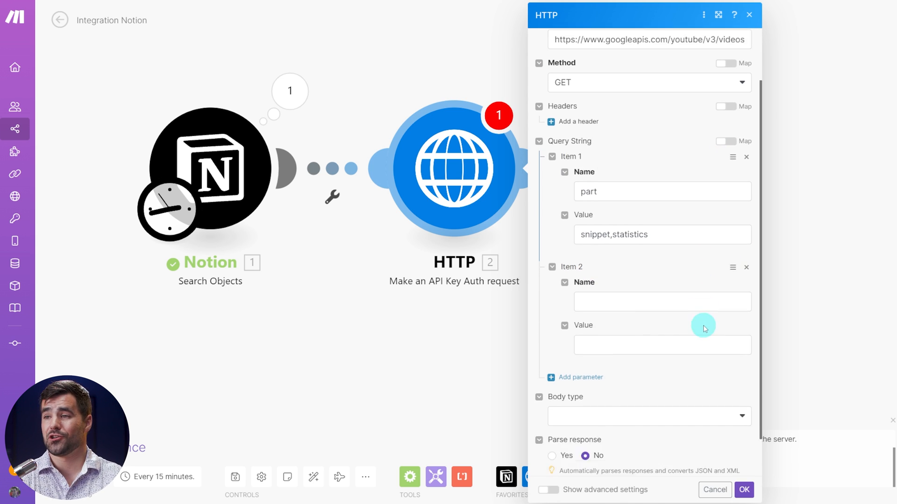
scroll(705, 328, "down", 1)
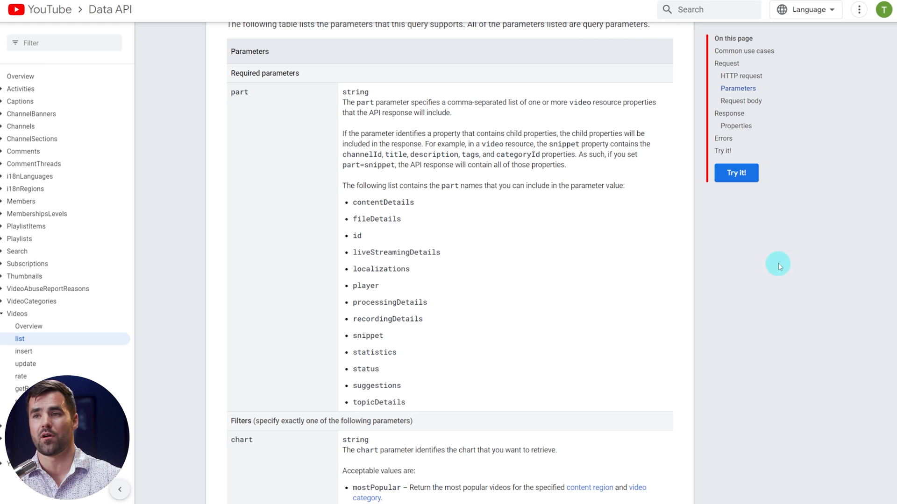
scroll(308, 136, "down", 7)
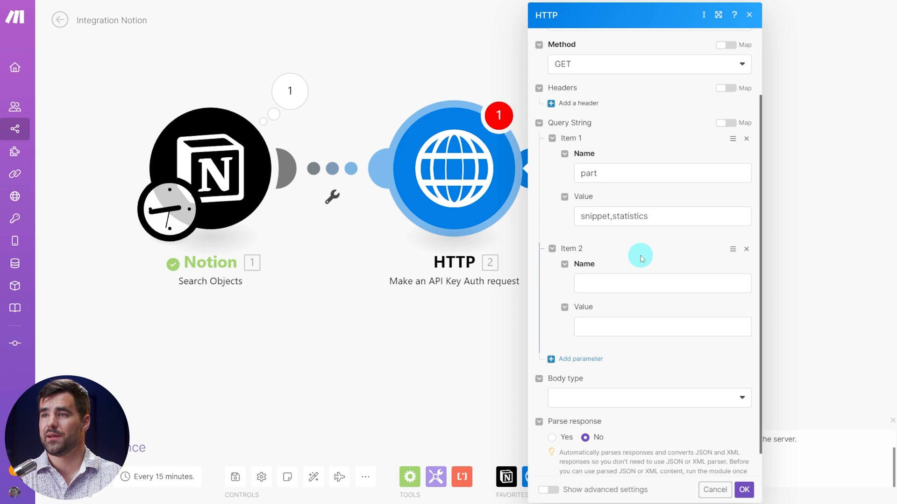
scroll(639, 255, "down", 1)
left_click(612, 255)
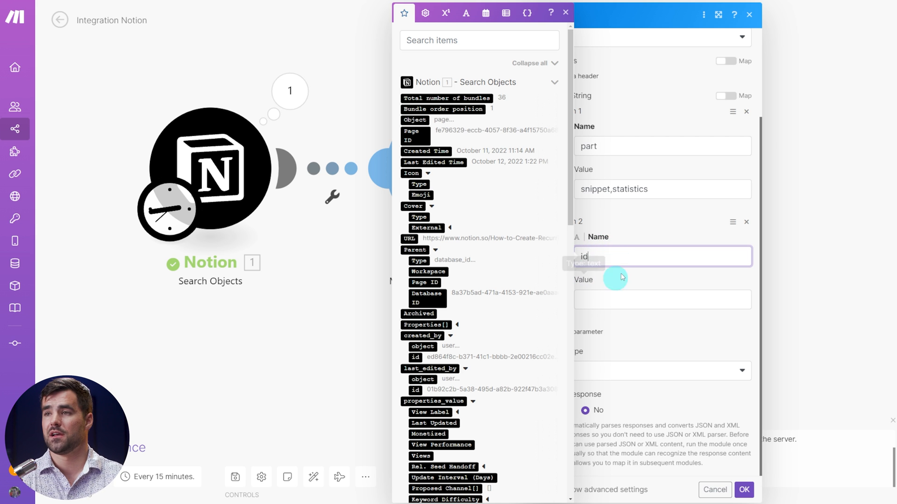
Map the id parameter's value to the YT ID string from the Notion Search Objects output and set Parse response to Yes.
left_click(618, 300)
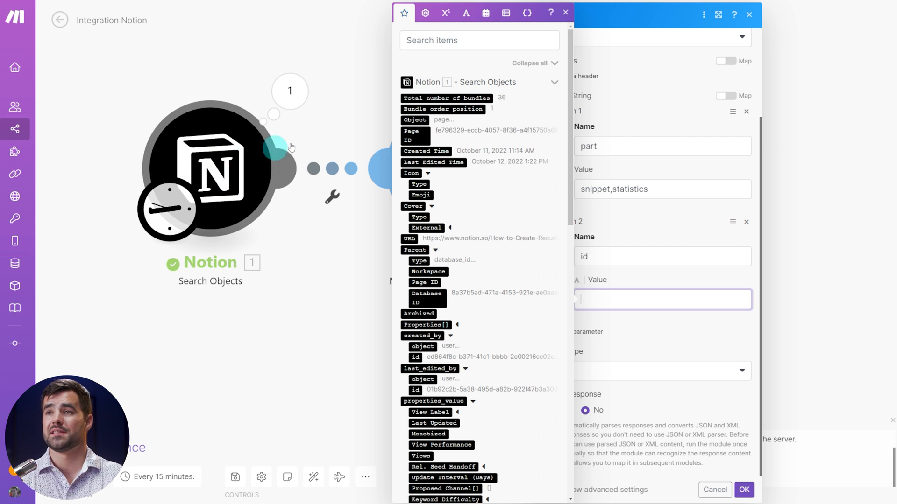
scroll(457, 145, "down", 7)
scroll(457, 200, "down", 5)
scroll(467, 205, "up", 12)
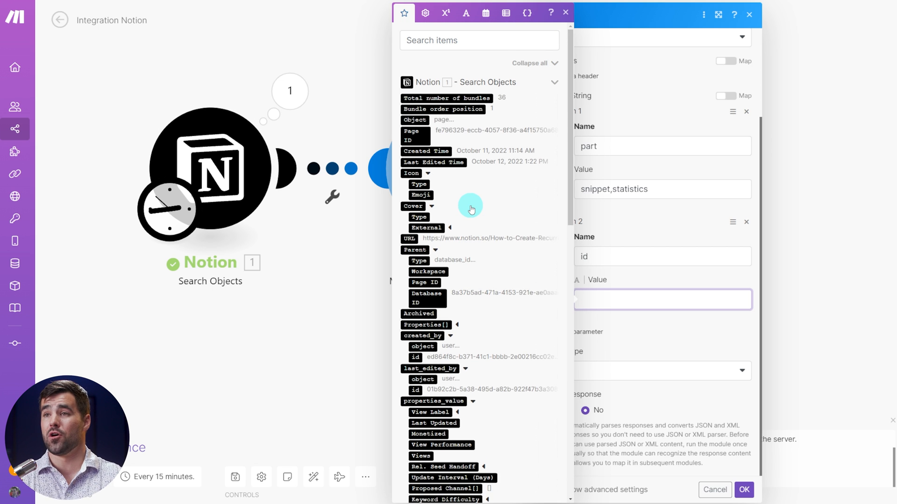
scroll(469, 206, "down", 2)
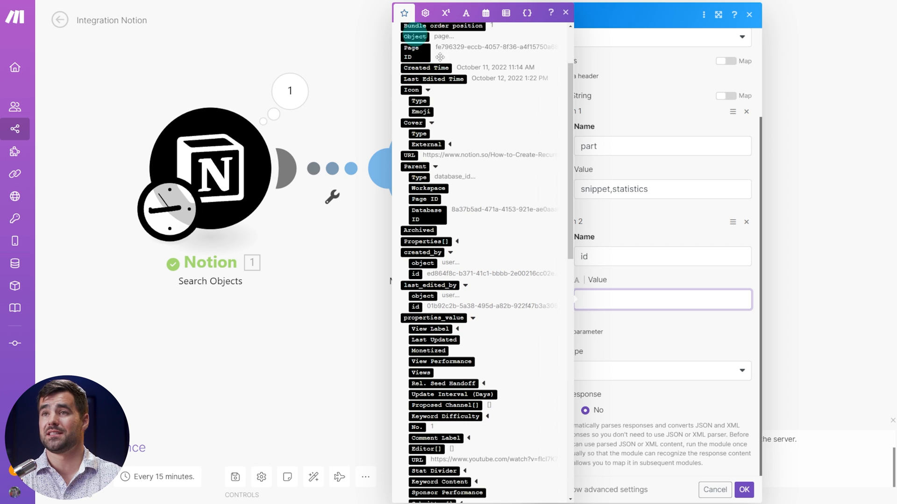
scroll(498, 159, "up", 2)
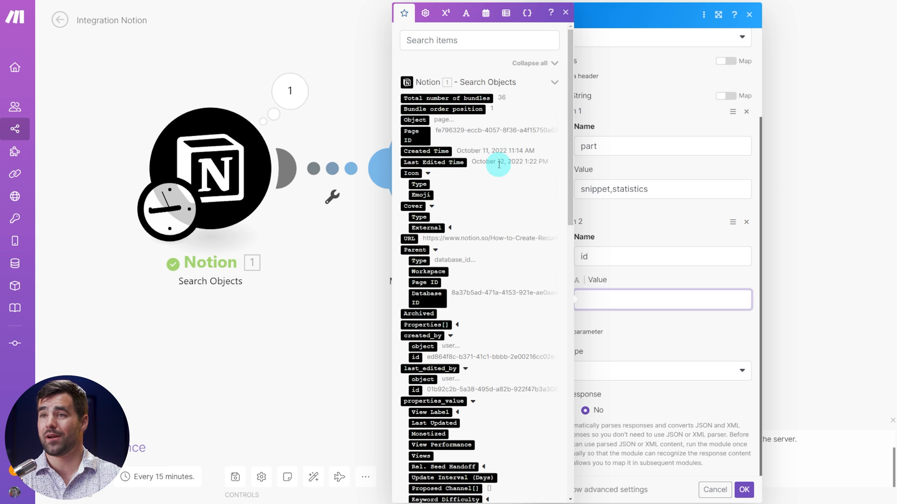
scroll(499, 165, "down", 8)
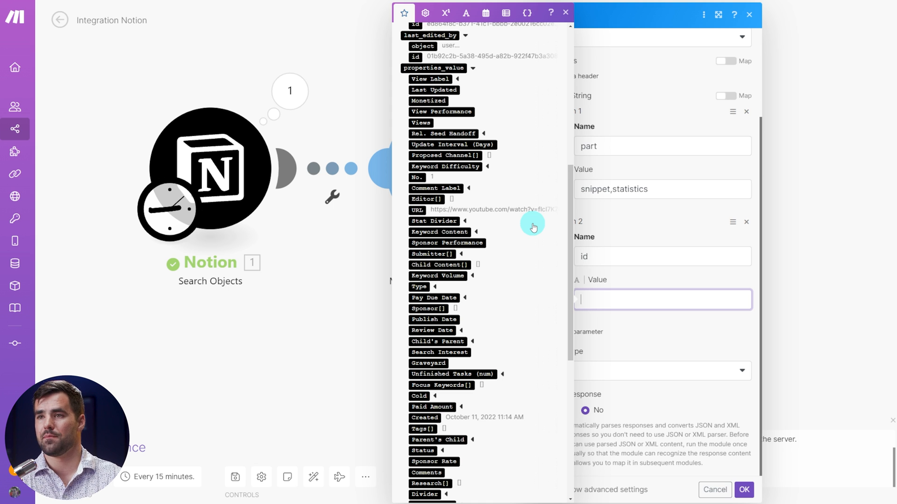
scroll(504, 218, "down", 5)
scroll(501, 218, "down", 1)
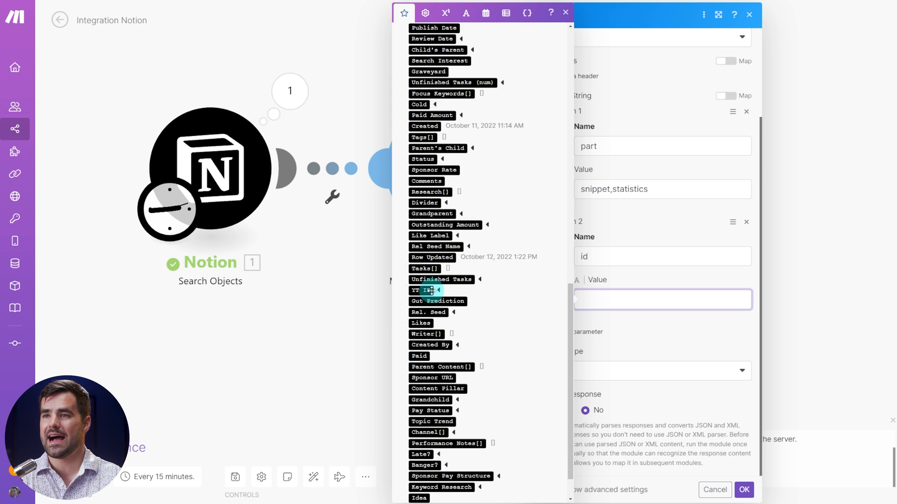
scroll(431, 291, "down", 1)
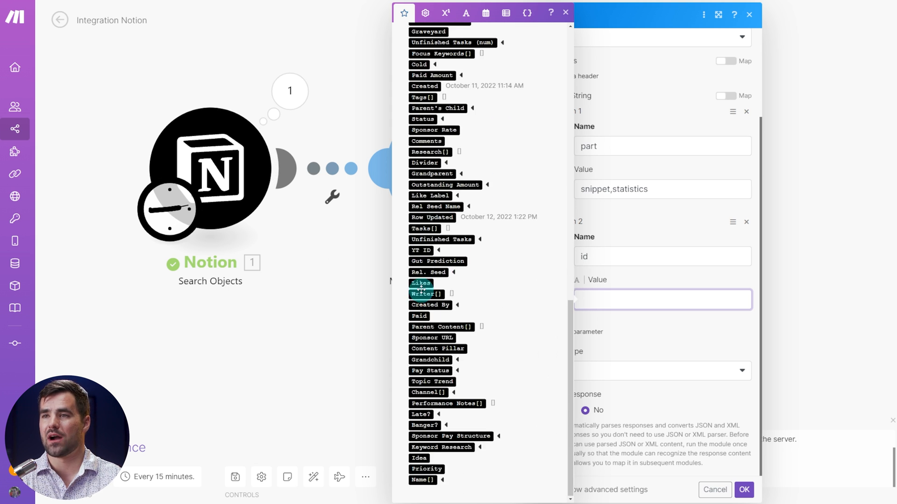
left_click(439, 252)
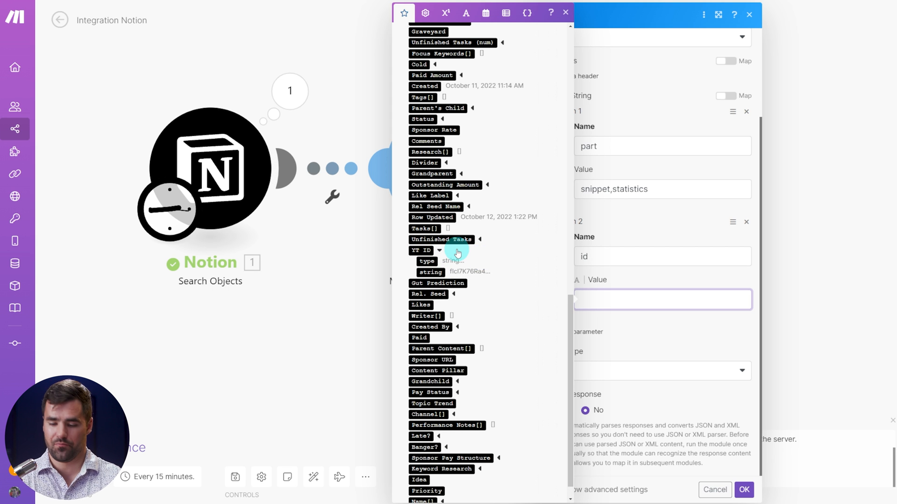
key("ctrl+equal")
key("ctrl+equal")
scroll(472, 249, "down", 3)
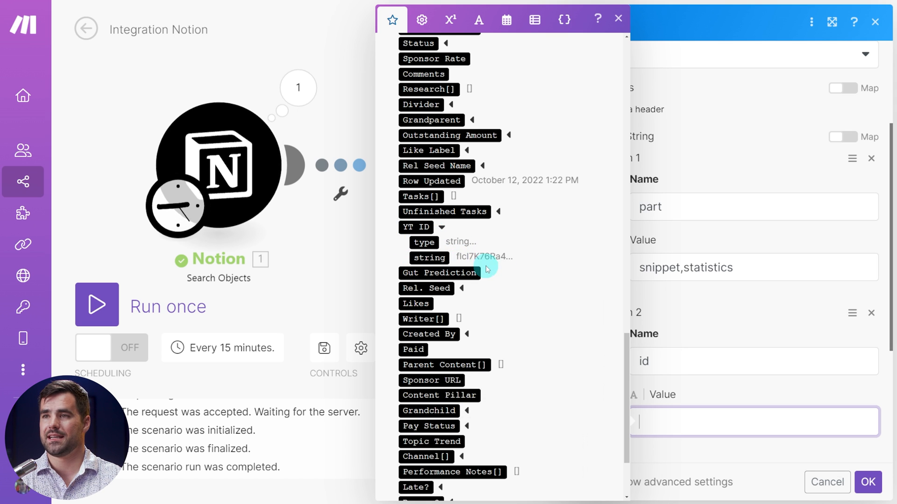
left_click(431, 258)
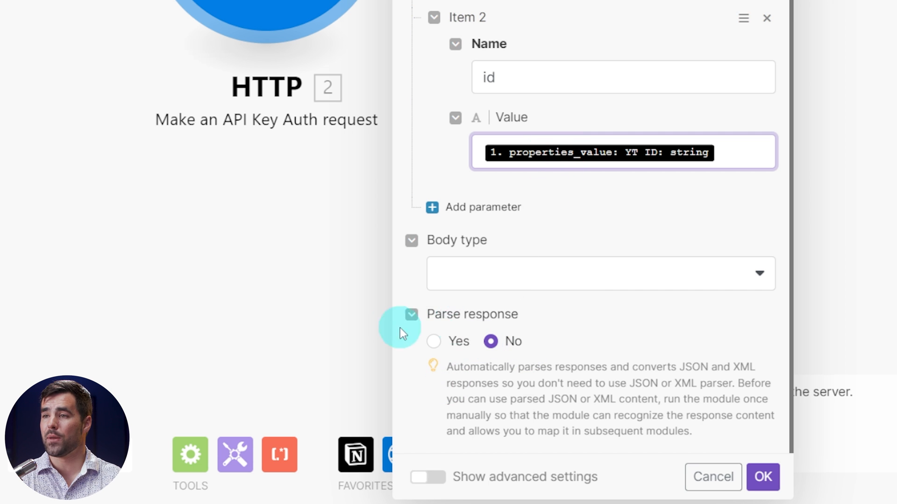
left_click(433, 343)
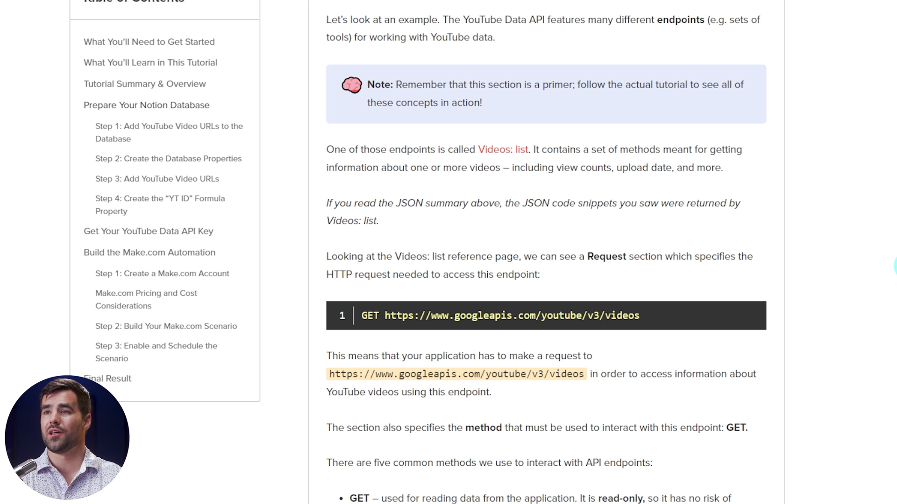
Read the written tutorial's "What is JSON?" section, covering the statistics example, key:value pairs and the longer YouTube Data API example.
scroll(585, 184, "up", 10)
scroll(671, 239, "up", 15)
scroll(791, 266, "down", 6)
left_click(761, 115)
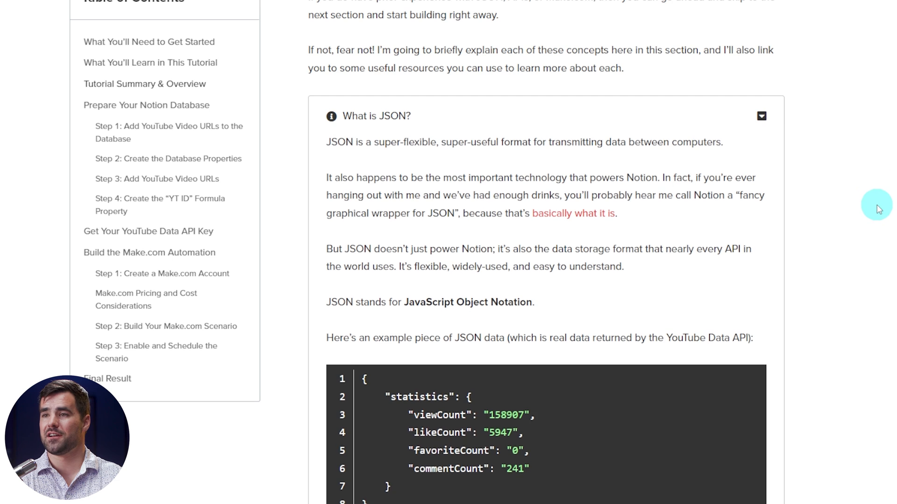
scroll(873, 204, "down", 5)
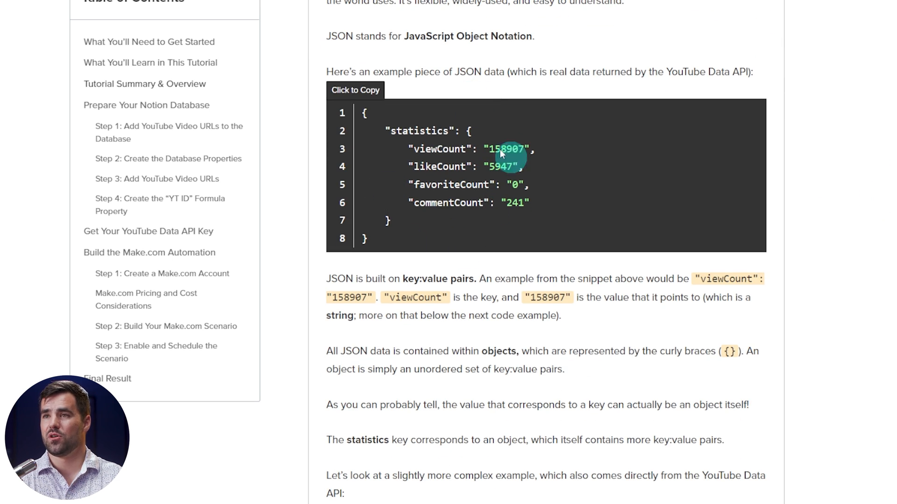
scroll(561, 210, "down", 8)
scroll(467, 336, "down", 8)
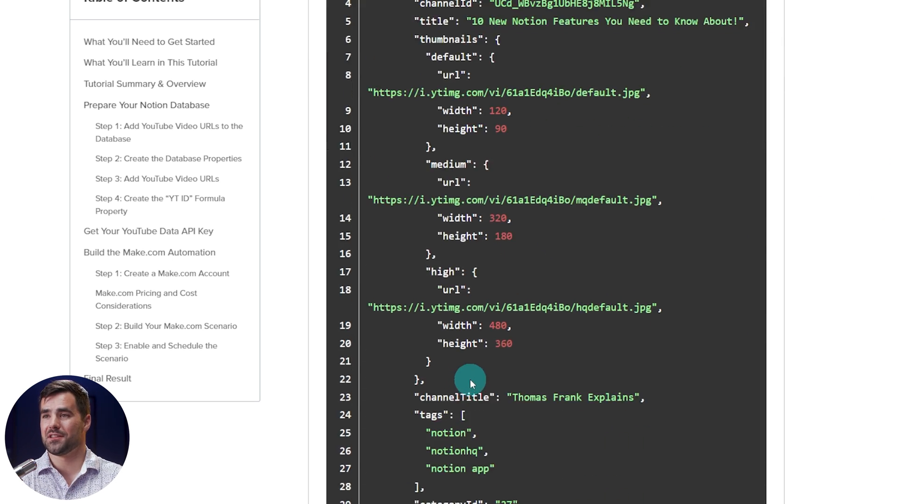
scroll(561, 359, "up", 7)
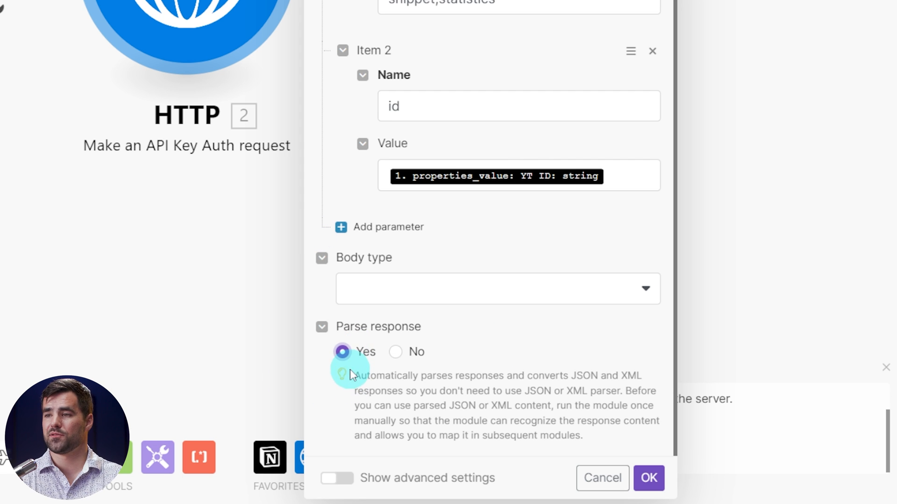
Confirm the HTTP module's API key request settings in Make and return to the scenario canvas.
left_click(649, 478)
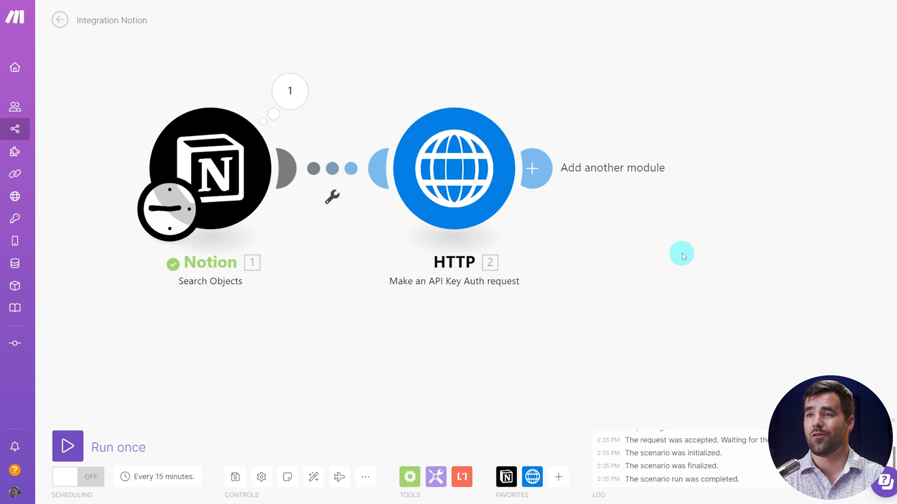
left_click_drag(681, 254, 575, 247)
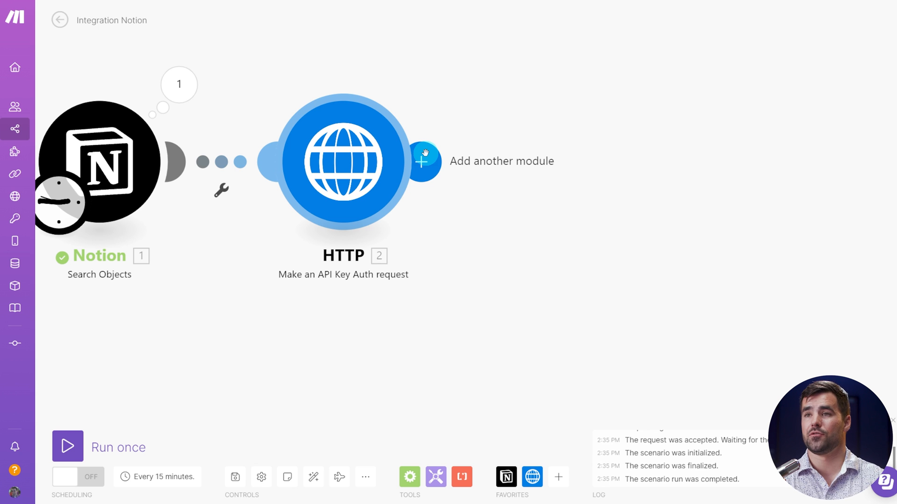
Run the scenario once to test the Notion Search Objects and HTTP API key request modules together.
left_click_drag(344, 328, 416, 323)
left_click(78, 447)
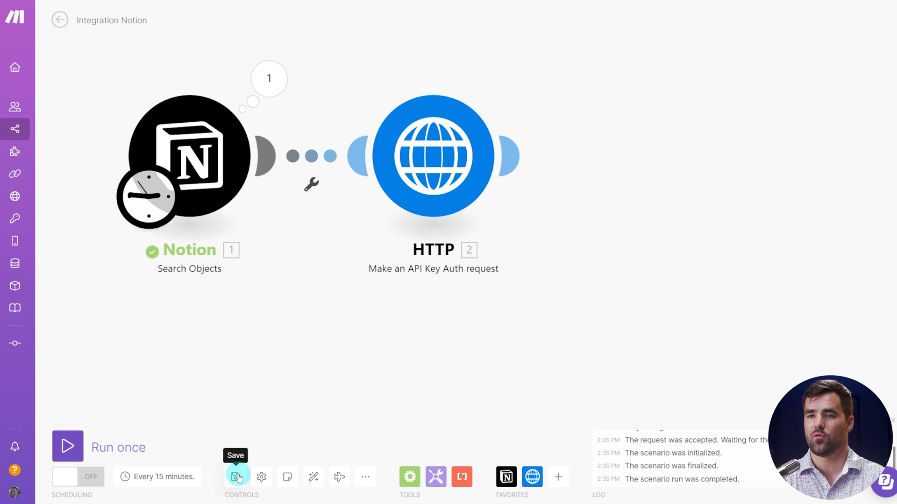
left_click(68, 447)
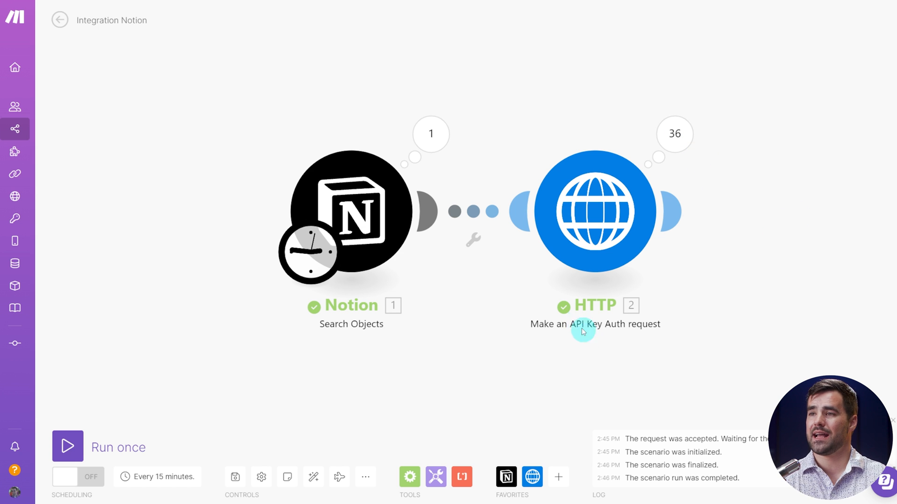
Review the list of operations in the HTTP module's run output and close it.
left_click(679, 142)
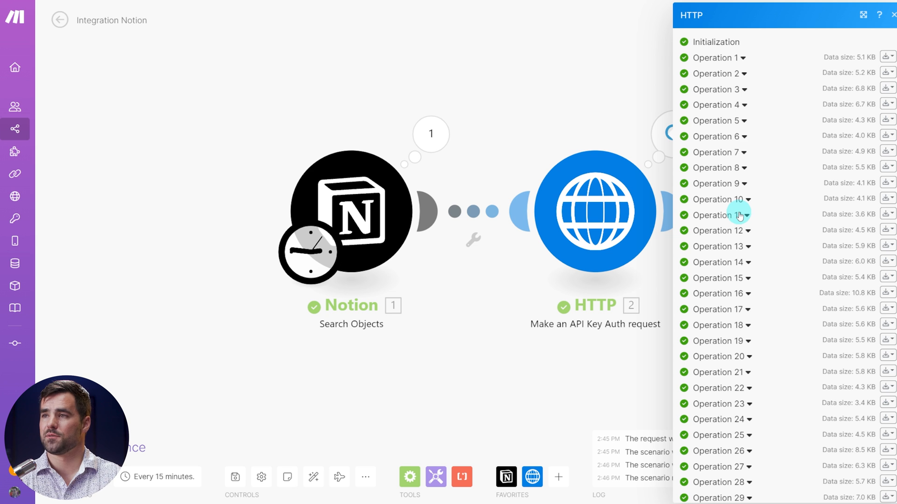
scroll(745, 142, "down", 5)
scroll(754, 322, "up", 5)
scroll(755, 324, "down", 5)
scroll(756, 326, "up", 5)
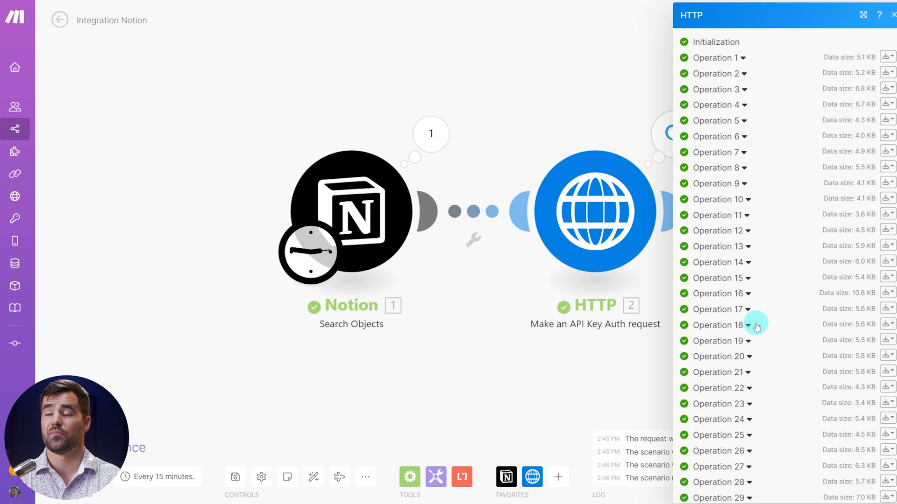
left_click(550, 35)
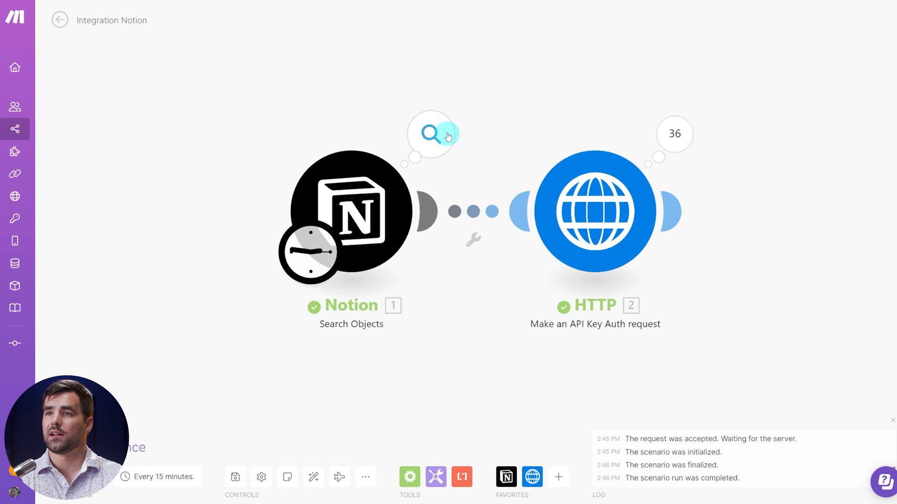
Inspect the Notion module's output, collapsing Bundles 1 to 4 to view the following ones, and close it.
left_click(436, 154)
scroll(537, 131, "down", 3)
left_click(492, 72)
left_click(493, 82)
left_click(492, 95)
left_click(496, 104)
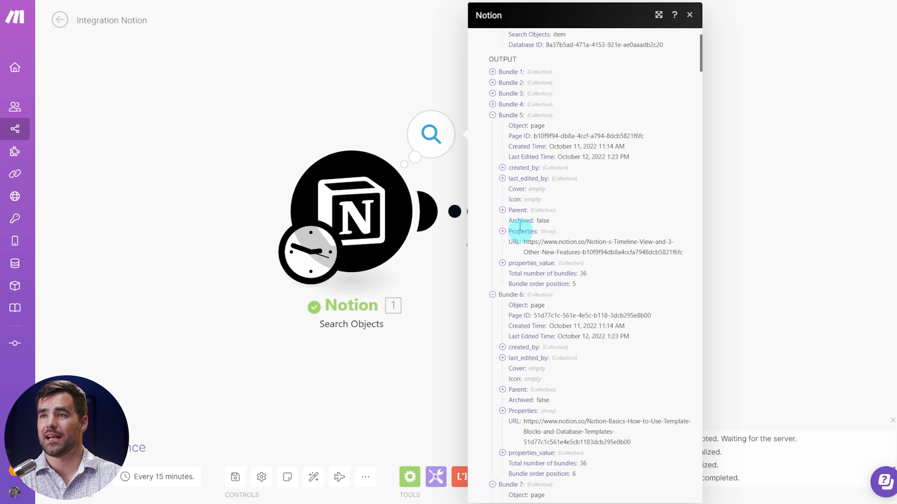
left_click(689, 15)
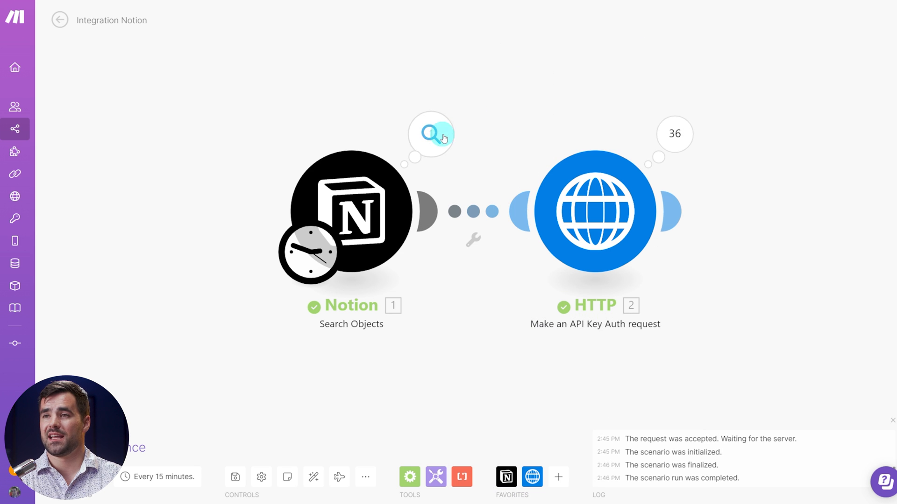
Expand Operation 1 in the HTTP module's run output and examine the Data collection in its output bundle.
left_click(678, 138)
scroll(730, 206, "down", 3)
scroll(775, 294, "up", 3)
scroll(775, 298, "down", 3)
scroll(774, 297, "up", 3)
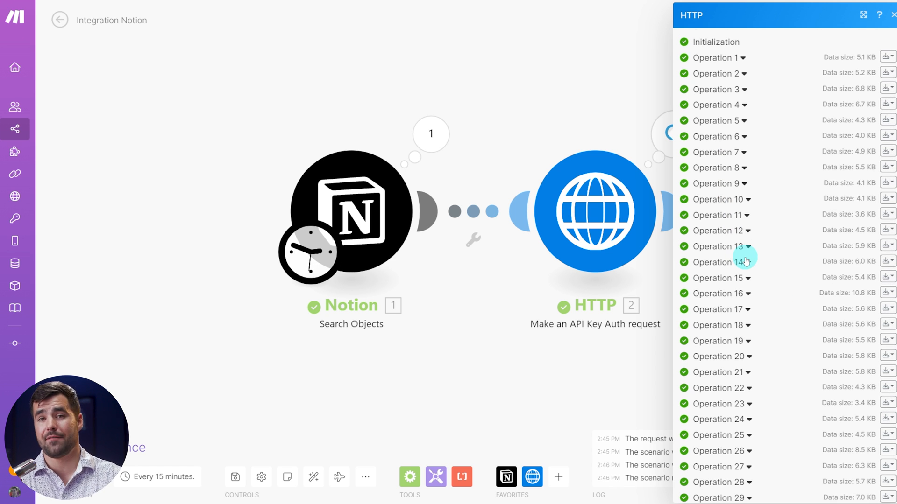
left_click(742, 56)
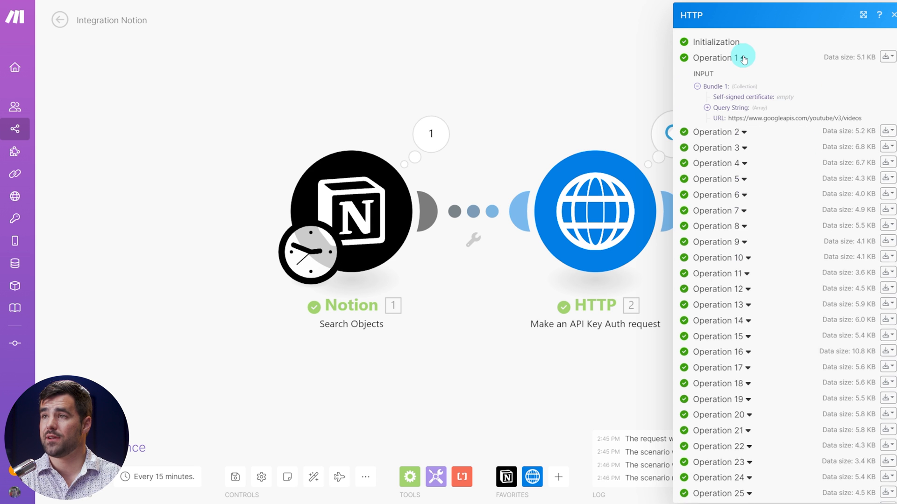
scroll(735, 319, "down", 1)
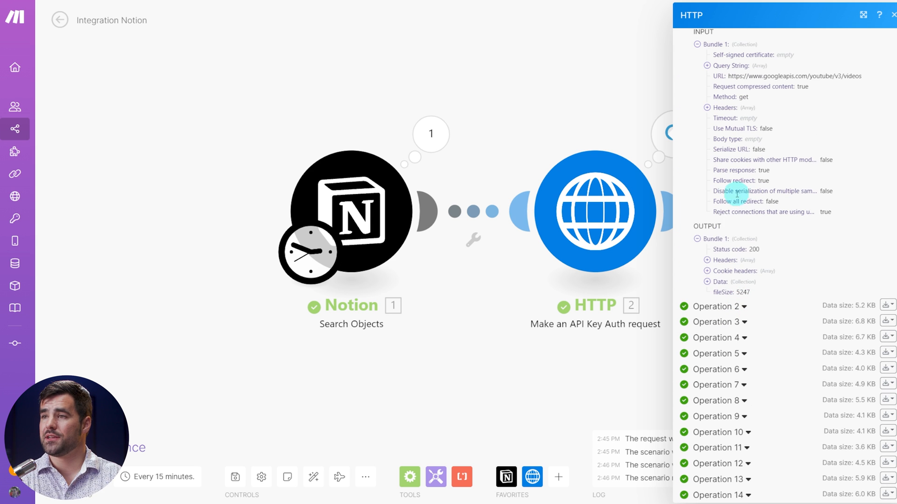
left_click(707, 282)
scroll(748, 256, "down", 3)
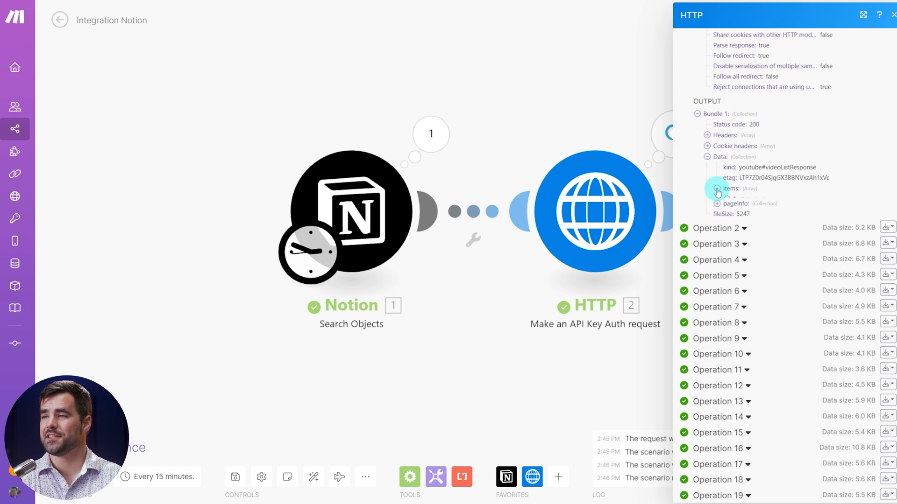
Expand the items array and its first collection in Operation 1's data, enlarging the page to make it readable.
left_click(717, 189)
key("ctrl+equal")
key("ctrl+equal")
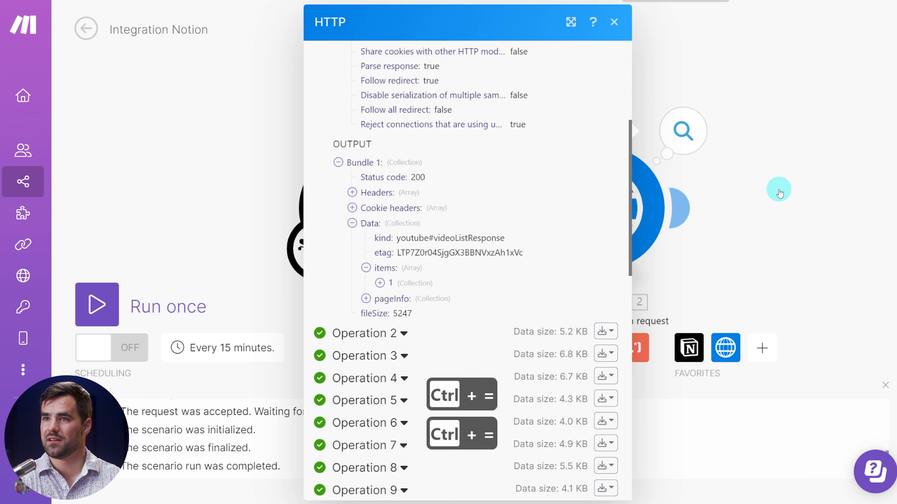
key("ctrl+equal")
scroll(436, 237, "down", 2)
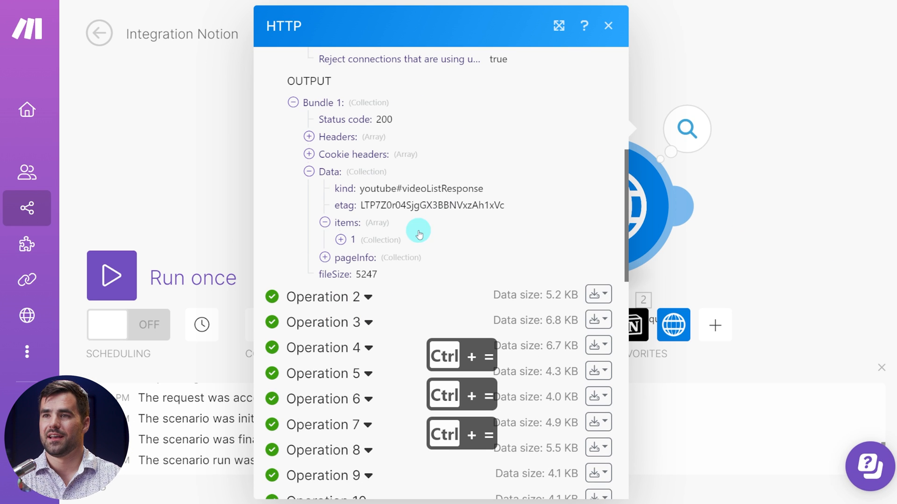
left_click(346, 242)
scroll(397, 231, "down", 1)
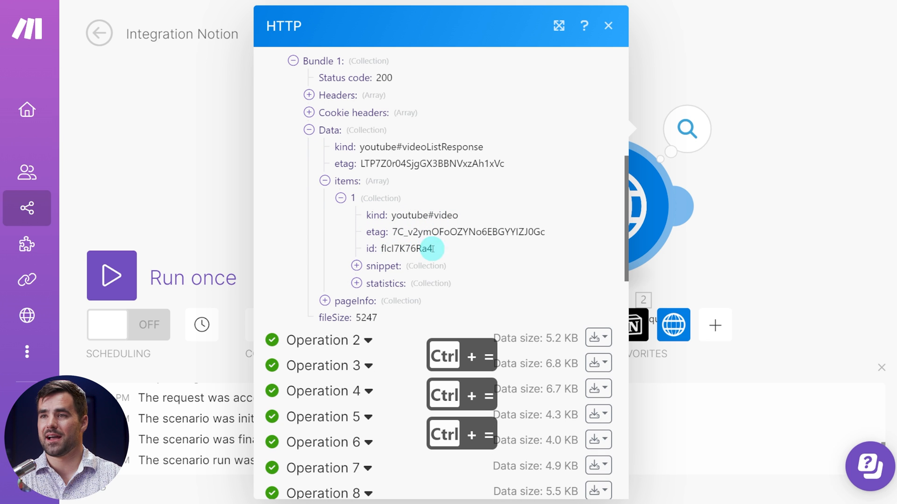
Examine the video's snippet collection, including its publishedAt, title and full description fields.
left_click(357, 266)
scroll(397, 211, "down", 3)
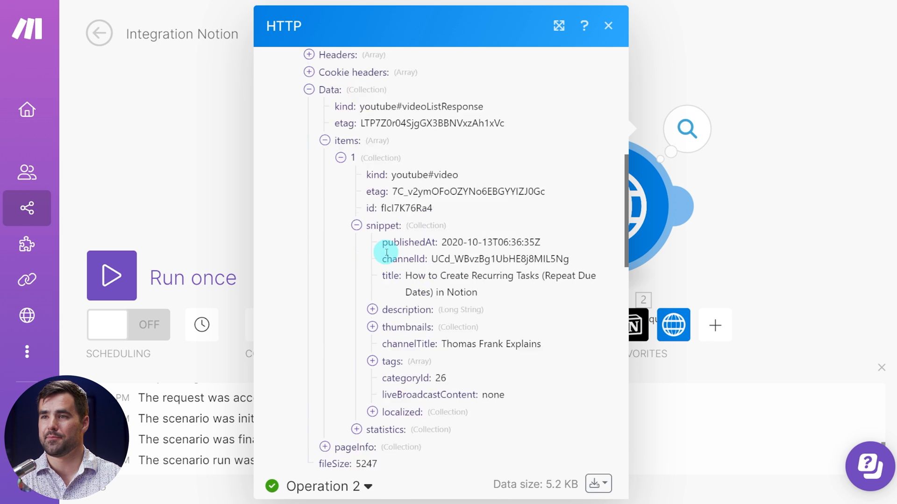
left_click_drag(427, 158, 541, 157)
left_click(511, 156)
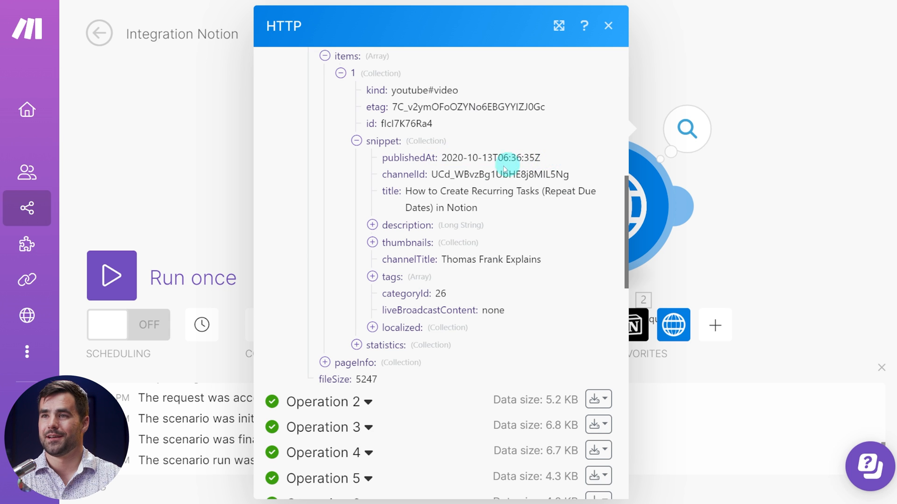
scroll(411, 176, "down", 1)
left_click(371, 183)
scroll(464, 204, "down", 4)
scroll(464, 322, "up", 4)
left_click(372, 183)
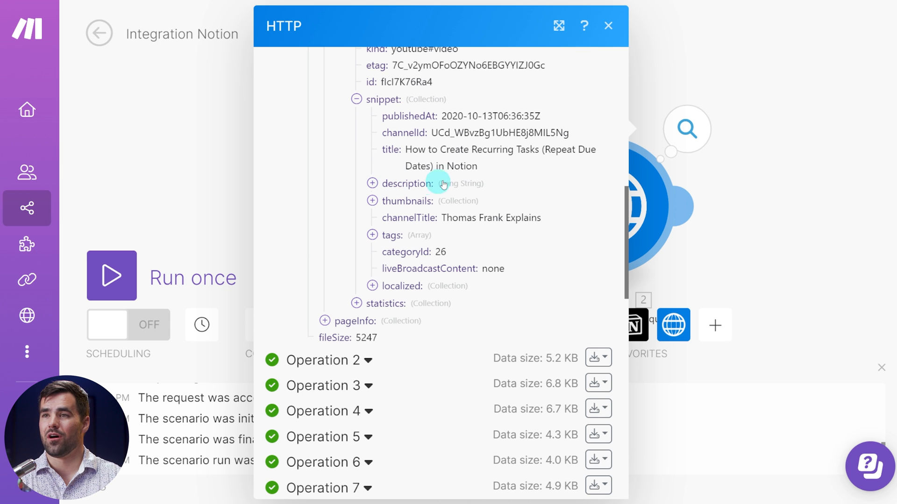
Expand the video's statistics collection and check the view, like, favorite and comment counts alongside the snippet.
scroll(414, 201, "down", 1)
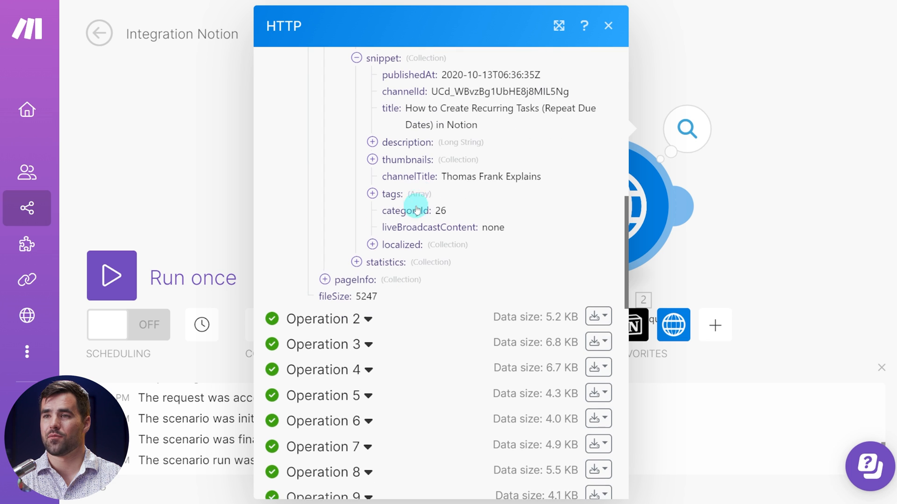
left_click(356, 262)
scroll(374, 244, "down", 2)
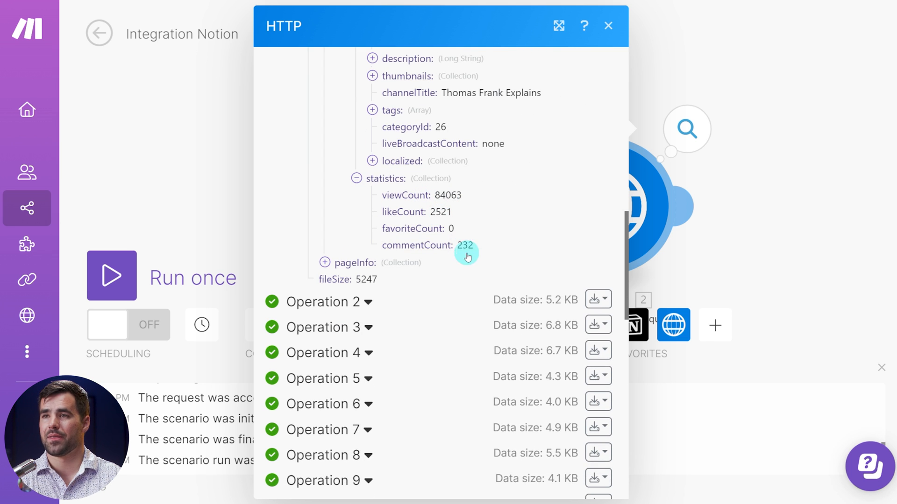
scroll(448, 275, "up", 1)
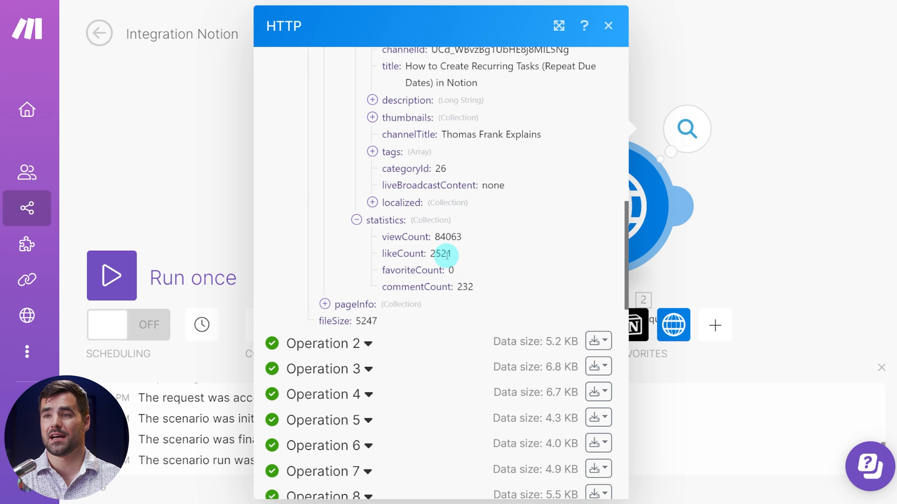
scroll(400, 250, "up", 6)
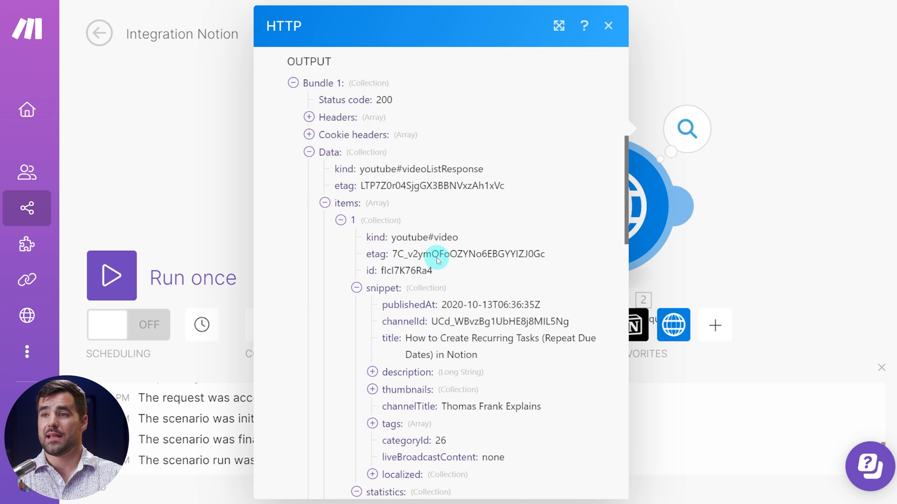
scroll(413, 244, "down", 5)
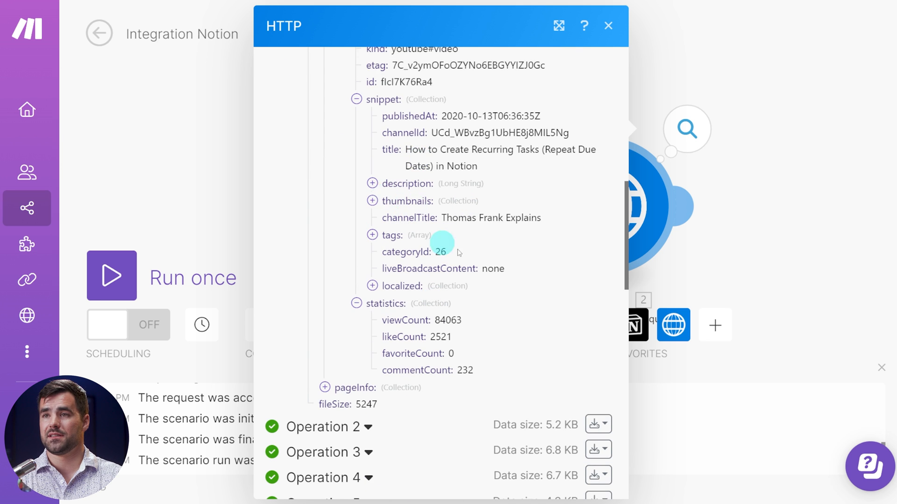
Expand the snippet's thumbnails collection and inspect the default and medium thumbnail entries.
scroll(411, 222, "up", 1)
left_click(373, 243)
scroll(509, 255, "down", 1)
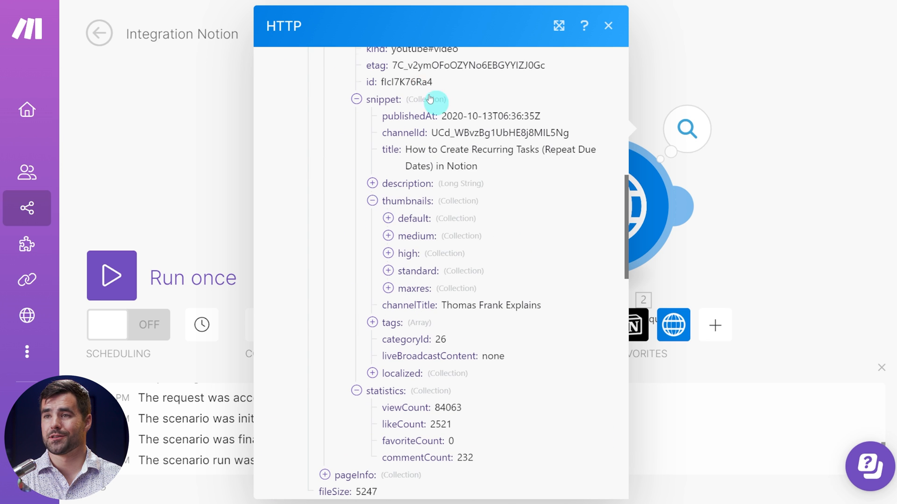
left_click(389, 218)
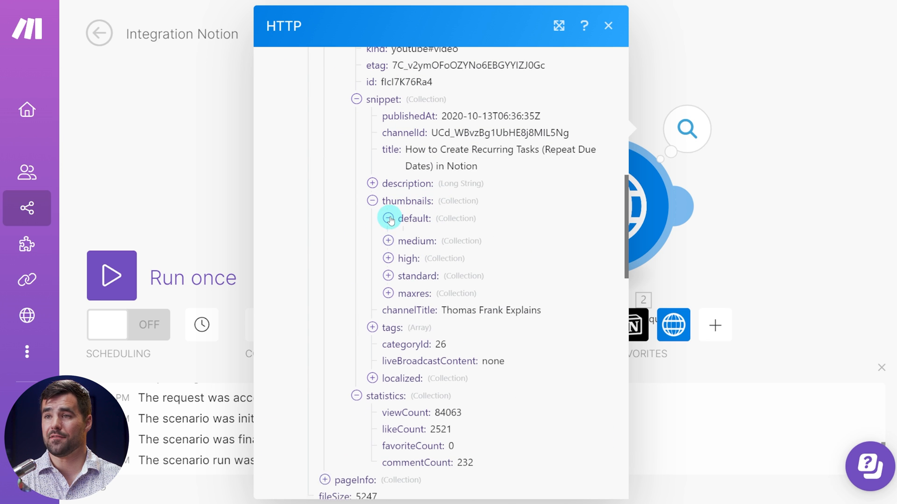
scroll(400, 222, "down", 1)
scroll(400, 222, "down", 1)
left_click(389, 244)
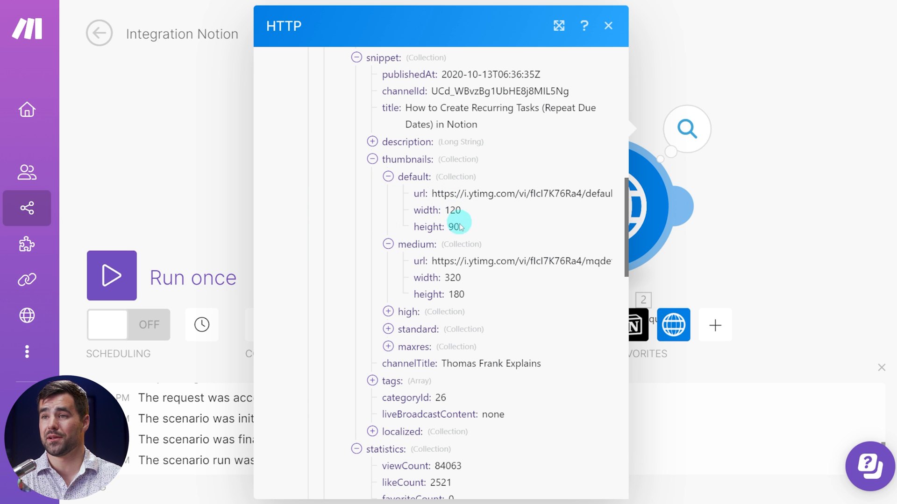
scroll(453, 225, "down", 1)
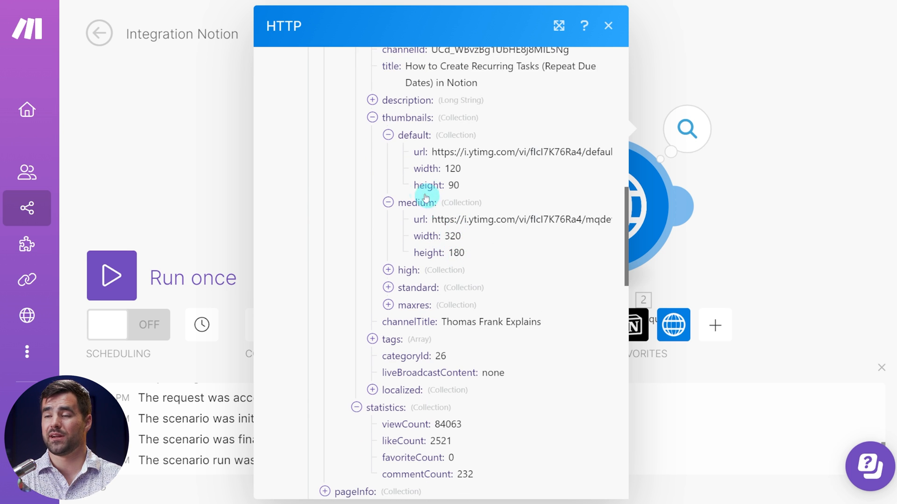
scroll(444, 194, "down", 1)
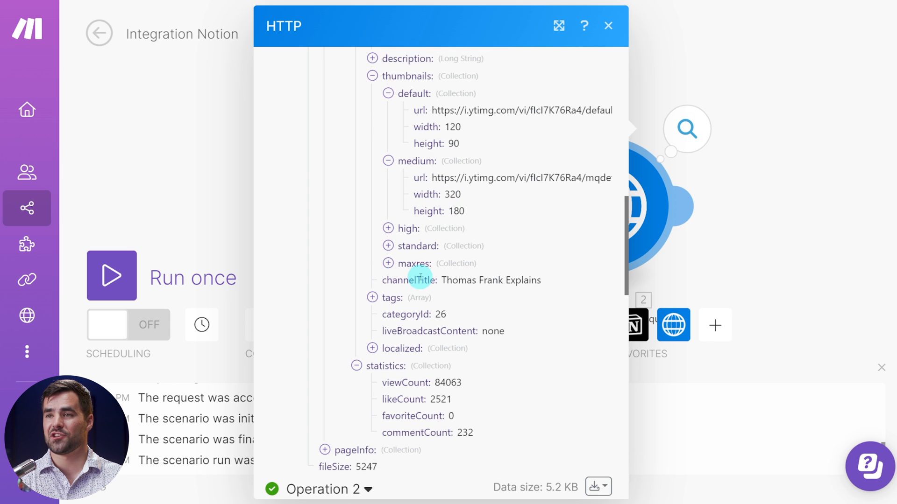
Expand the maxres thumbnail entry and examine its image URL, width and height.
left_click(387, 263)
scroll(407, 252, "down", 1)
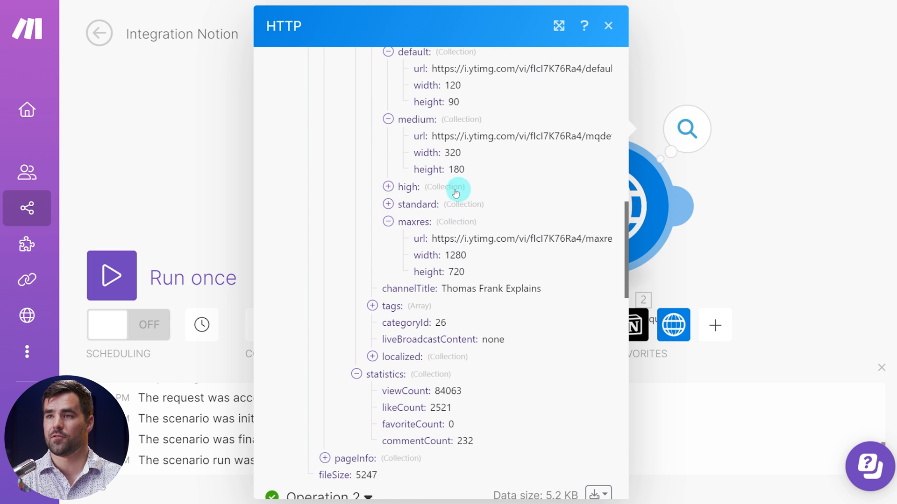
scroll(439, 264, "up", 2)
scroll(442, 262, "down", 2)
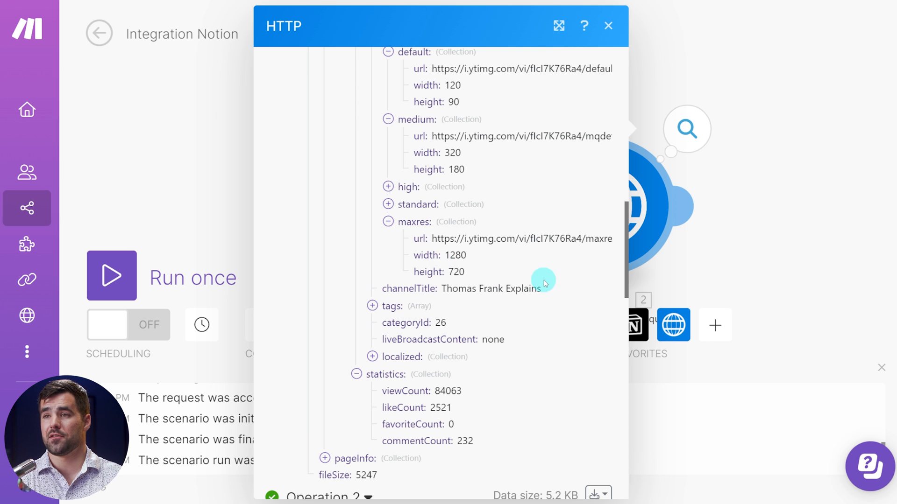
left_click_drag(436, 239, 582, 234)
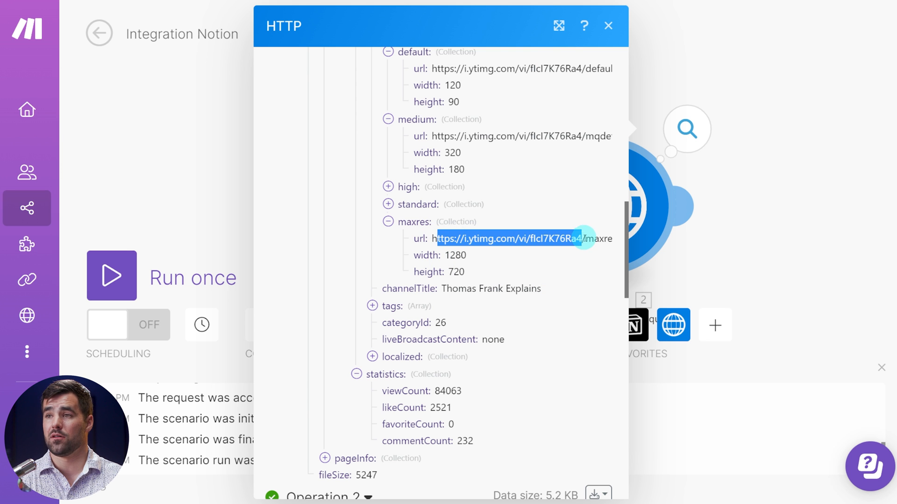
left_click(583, 236)
Skim the HTTP module's remaining operations, return to Operation 1's data and close the run output.
scroll(398, 293, "down", 5)
scroll(399, 292, "down", 12)
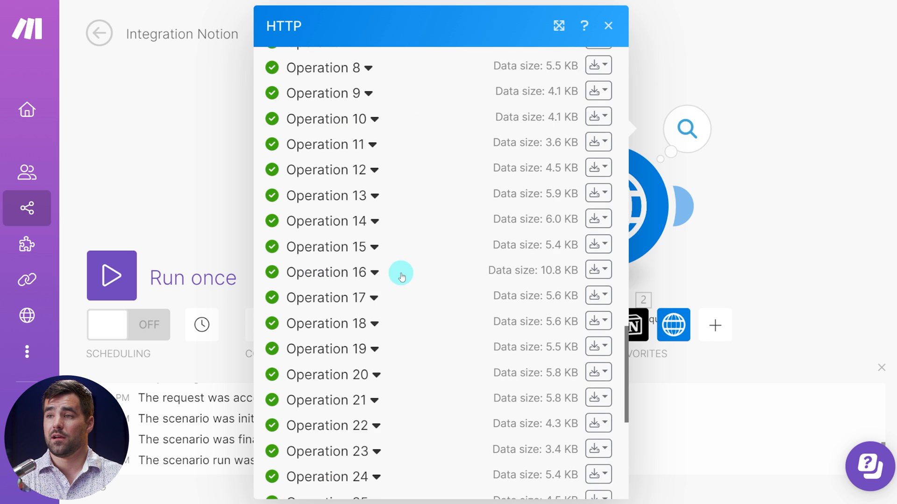
scroll(402, 274, "up", 16)
scroll(297, 186, "up", 10)
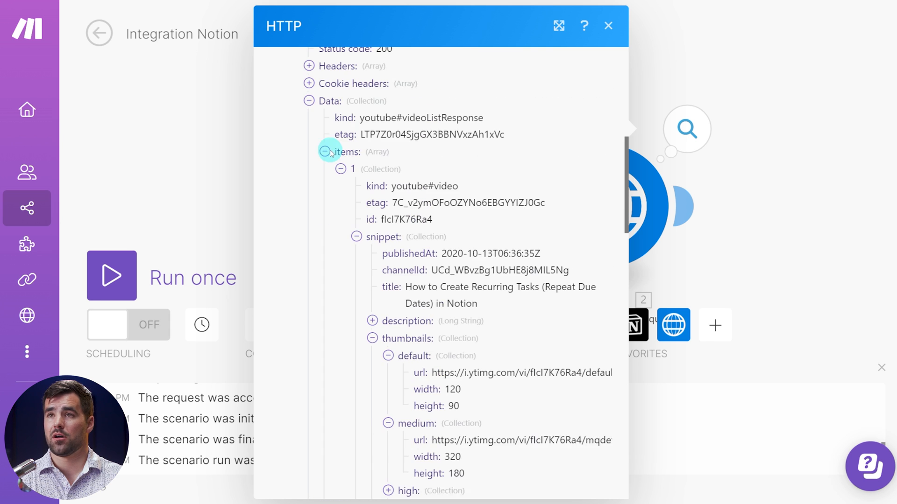
left_click(608, 25)
Restore the page zoom and zoom the canvas out to leave free space beside the Notion and HTTP modules.
left_click_drag(791, 192, 596, 138)
key("ctrl+minus")
key("ctrl+minus")
key("ctrl+minus")
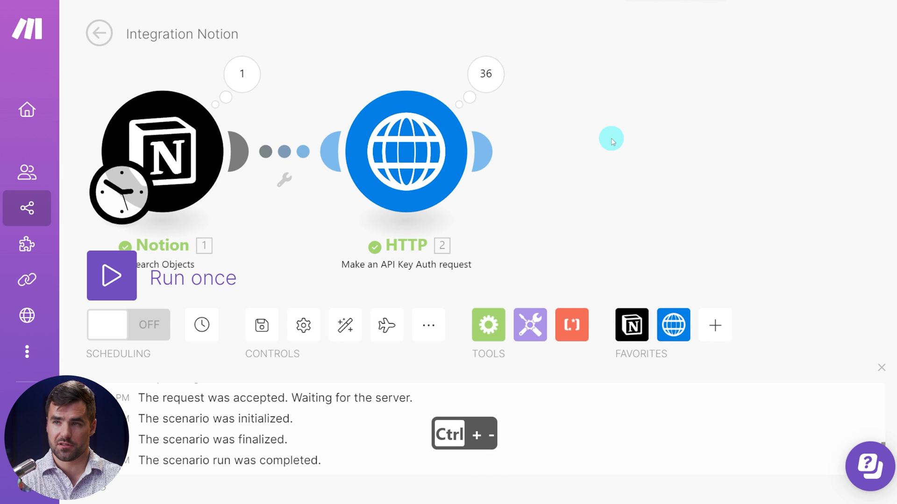
scroll(524, 177, "down", 4)
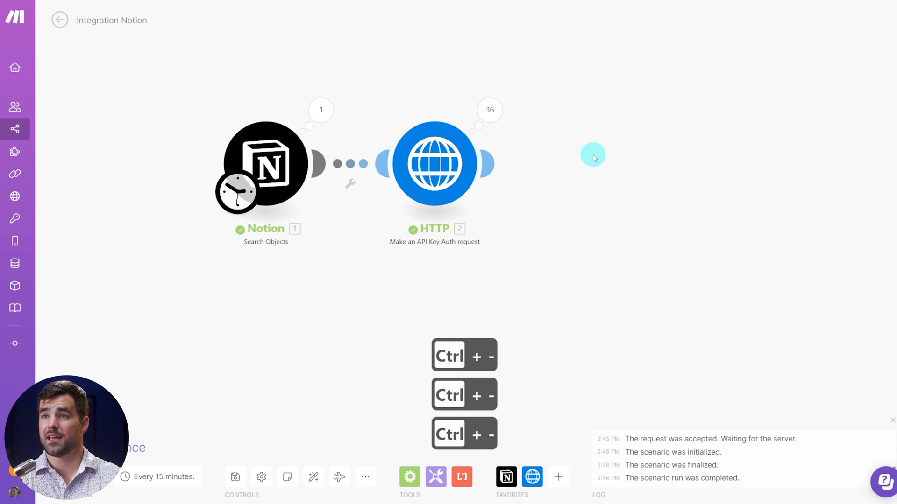
scroll(538, 128, "down", 3)
scroll(612, 213, "down", 3)
scroll(588, 164, "up", 5)
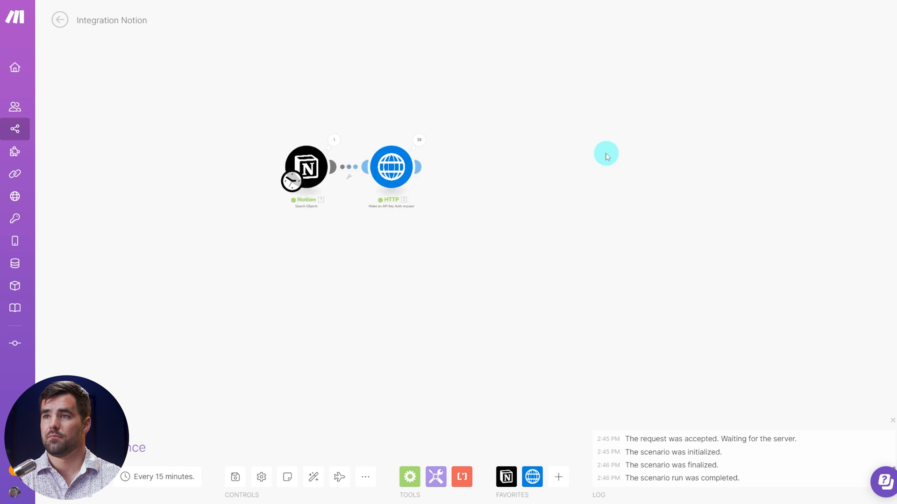
Add a Notion Update a Database Item module after the HTTP module.
scroll(499, 164, "up", 1)
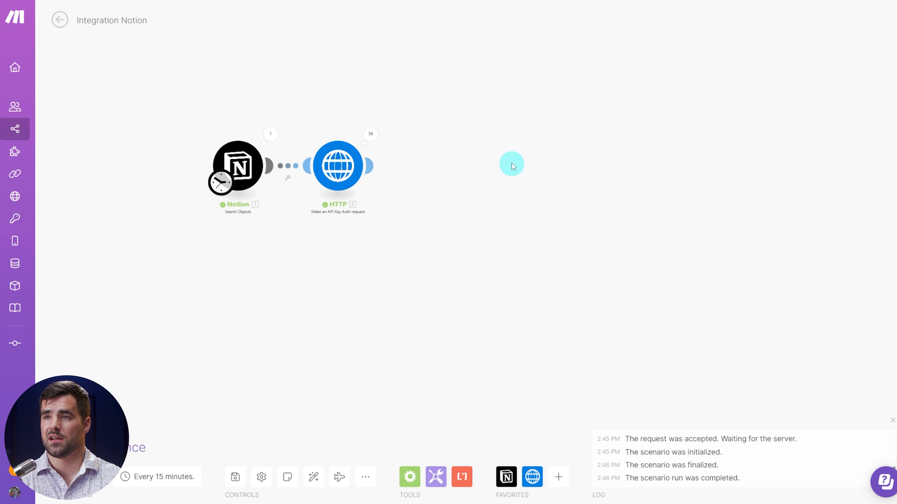
left_click_drag(304, 83, 269, 120)
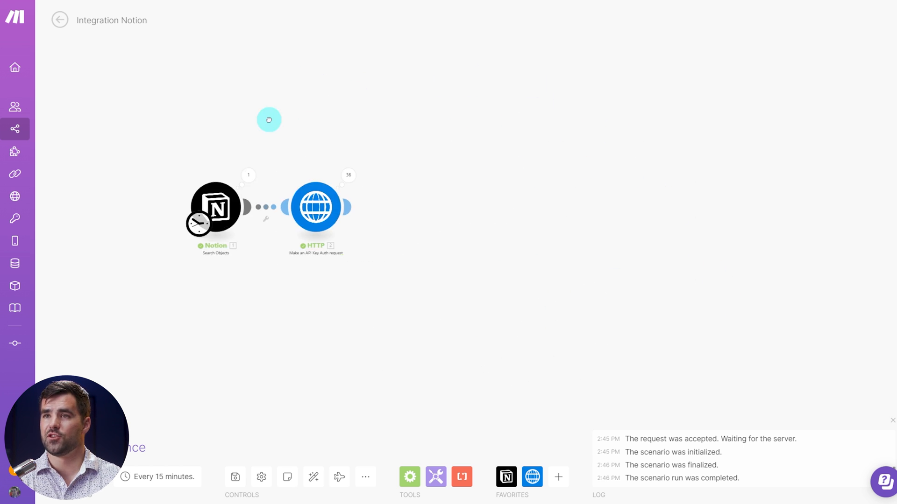
scroll(400, 189, "up", 3)
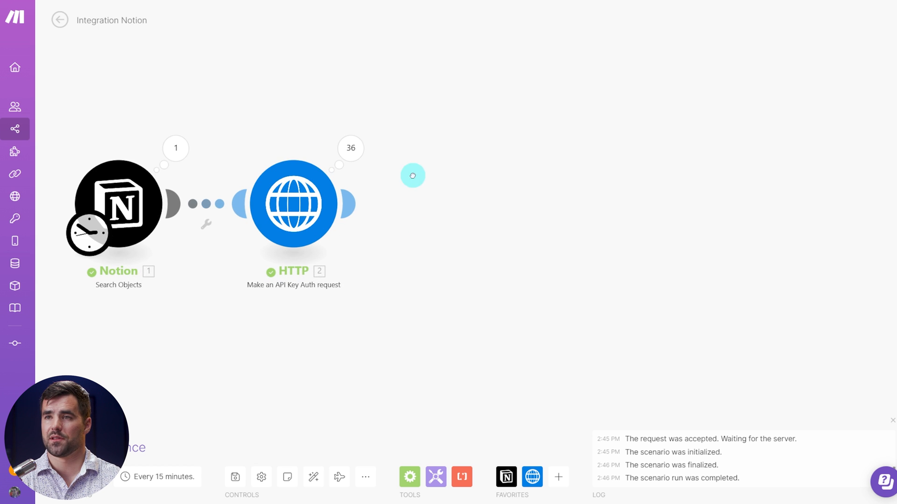
left_click_drag(412, 176, 507, 180)
left_click(452, 206)
left_click(574, 211)
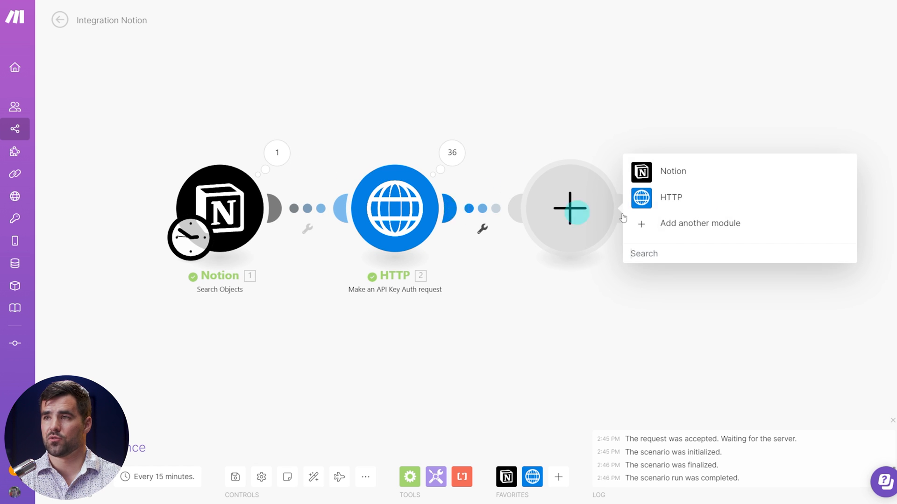
left_click(700, 171)
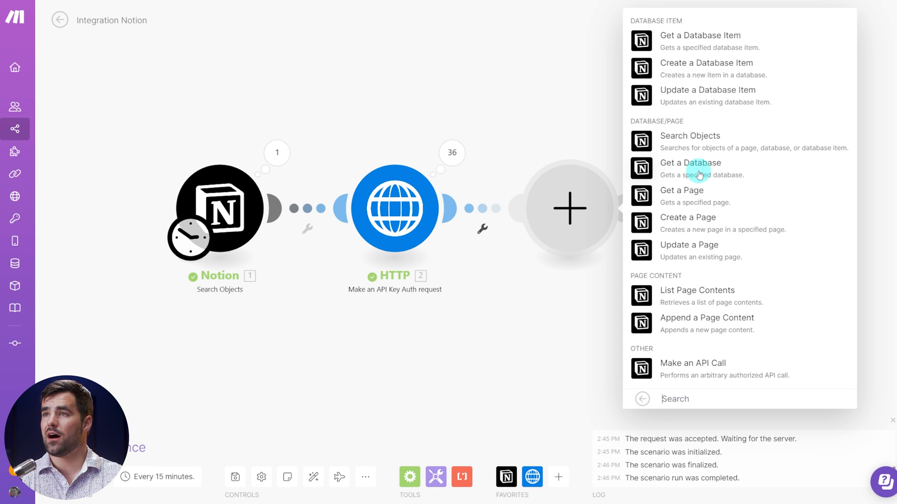
left_click(731, 95)
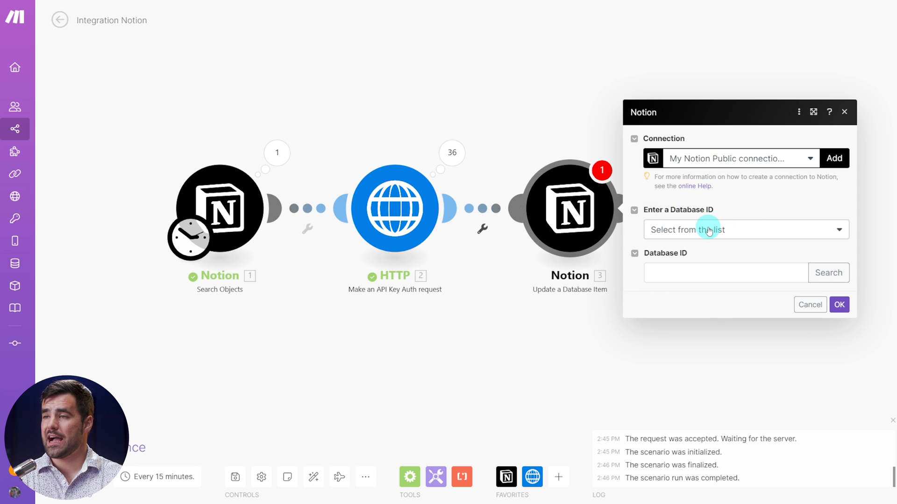
Set the database ID mode to Enter manually and map Database ID to the Search Objects module's Parent: Database ID.
left_click(785, 231)
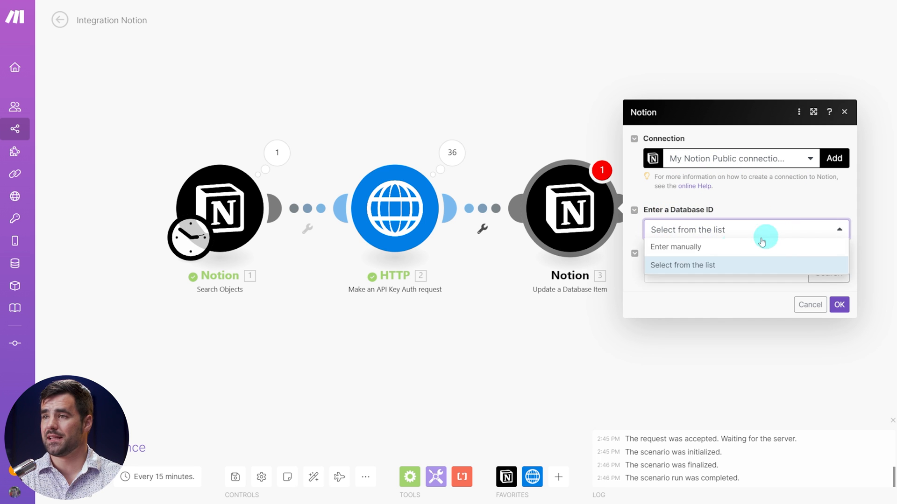
left_click(702, 248)
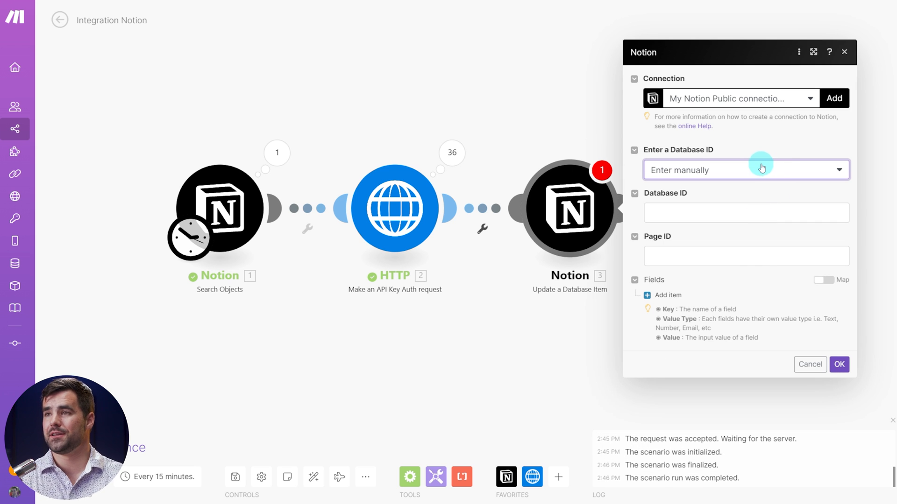
left_click(715, 214)
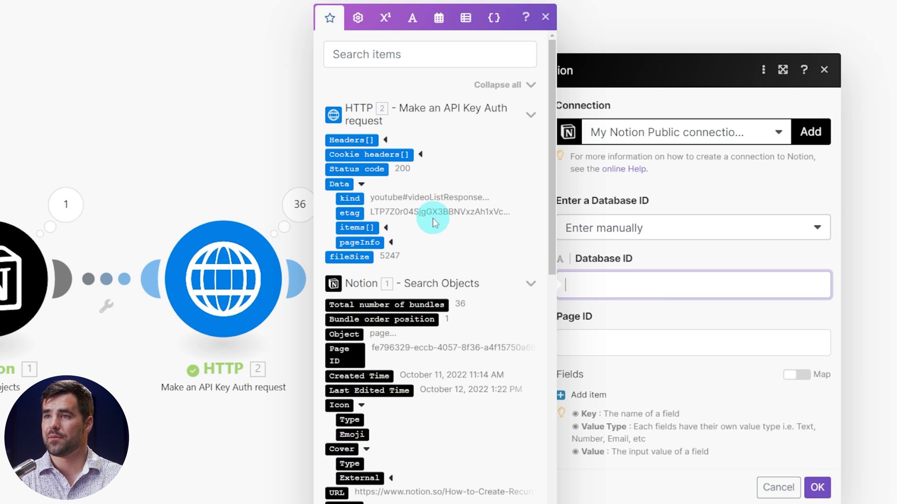
scroll(432, 218, "down", 4)
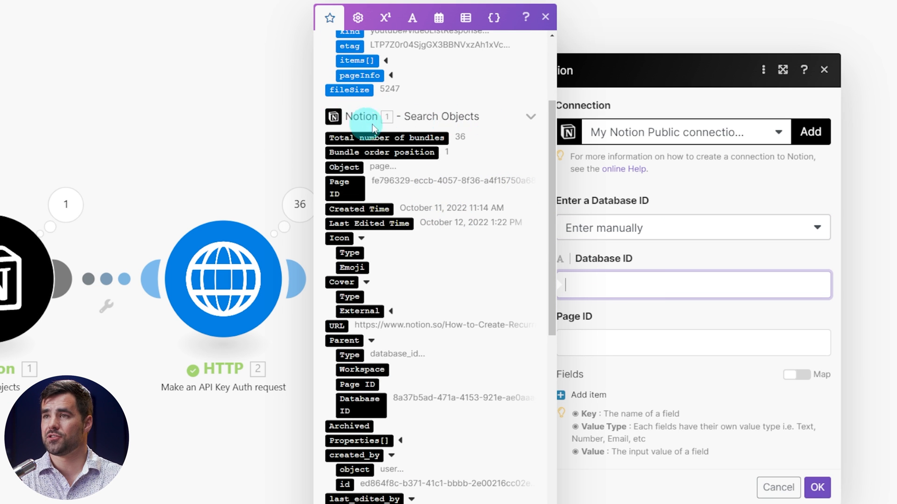
left_click(530, 116)
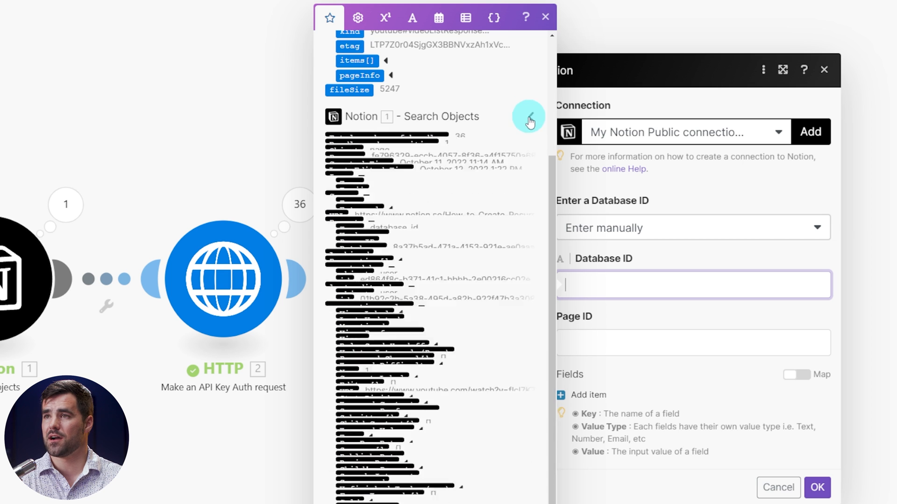
left_click(535, 418)
scroll(517, 231, "down", 4)
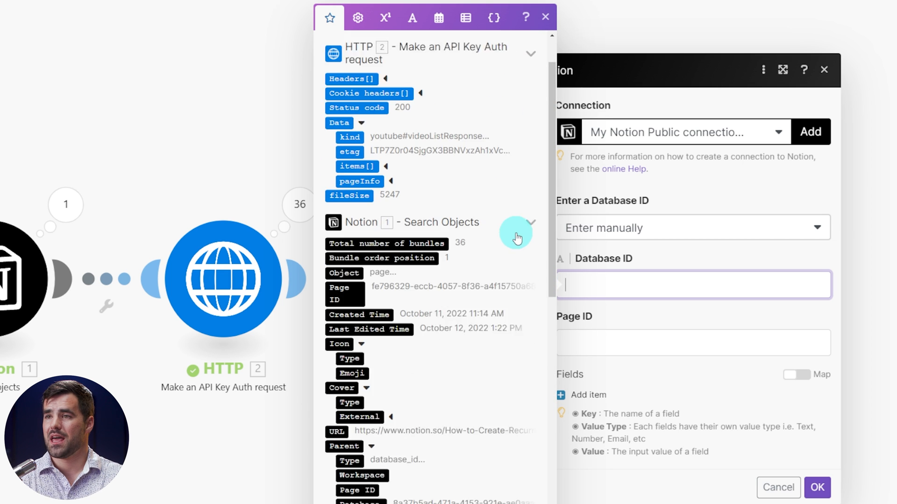
scroll(465, 244, "down", 1)
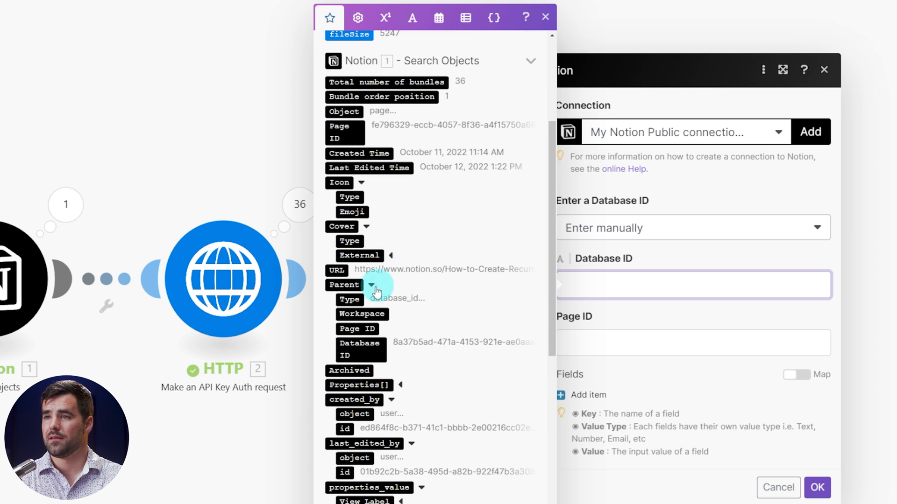
left_click(363, 351)
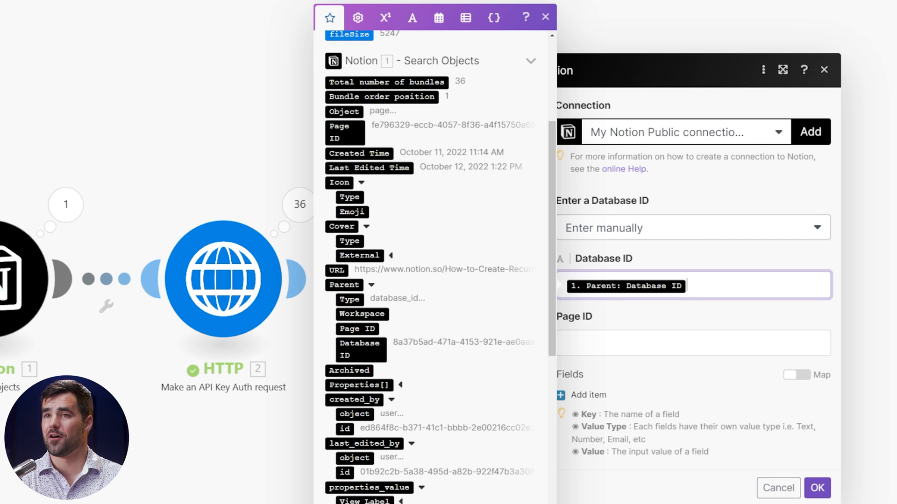
Map the Page ID to the top-level Page ID output of the Notion Search Objects module.
left_click(626, 342)
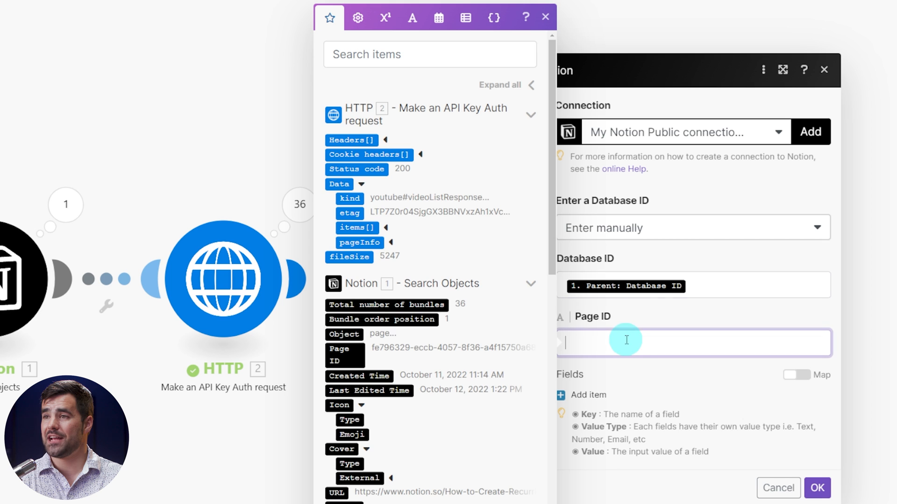
scroll(427, 282, "down", 3)
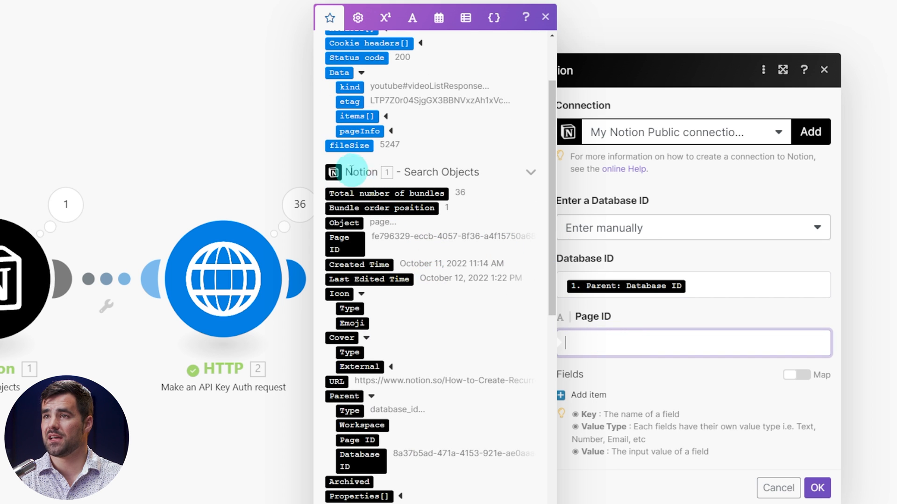
left_click(342, 246)
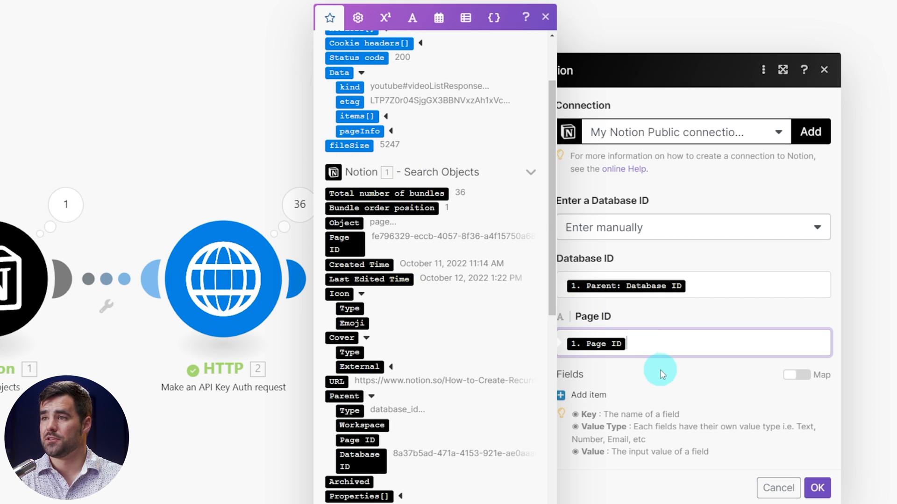
left_click(692, 323)
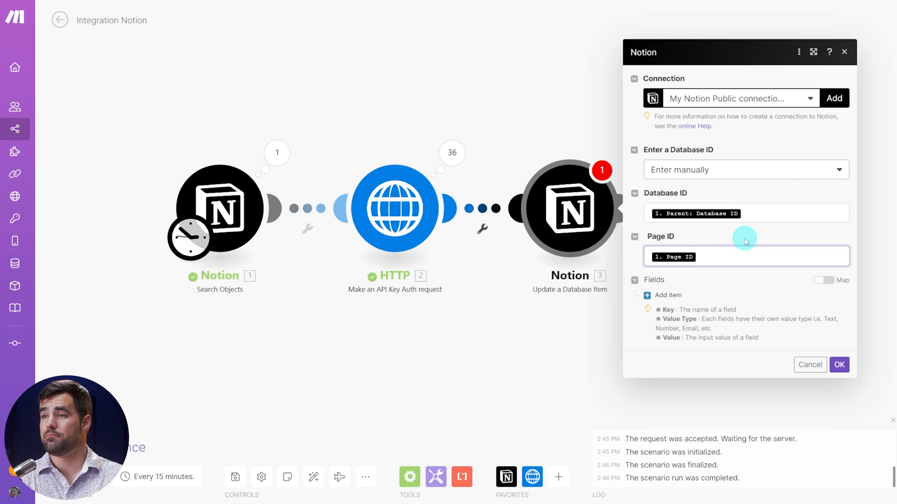
left_click(747, 238)
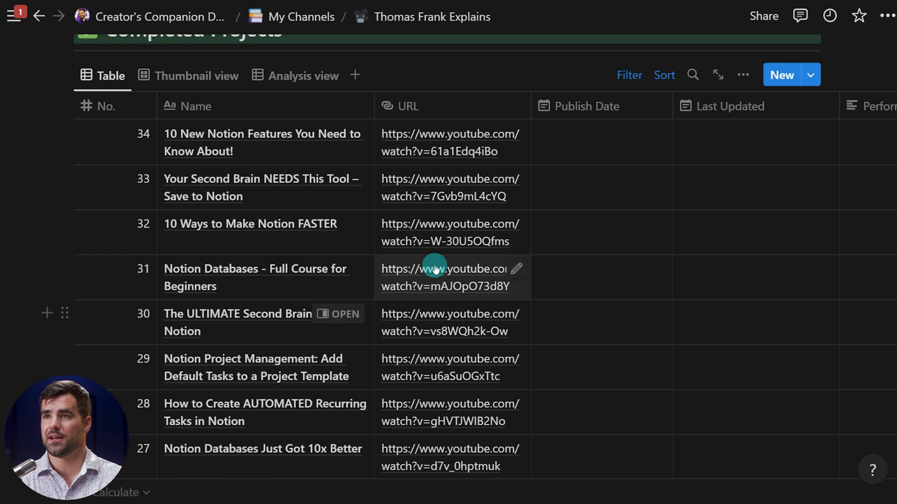
In Notion, open the Analysis view of Completed Projects and examine its property columns.
scroll(433, 266, "up", 3)
left_click(262, 158)
scroll(302, 243, "right", 5)
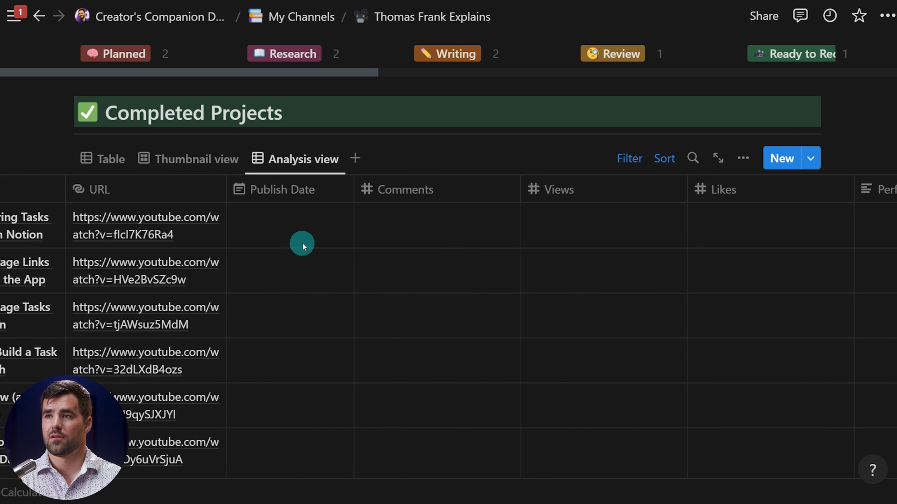
scroll(465, 222, "right", 3)
scroll(458, 225, "left", 4)
scroll(242, 262, "up", 3)
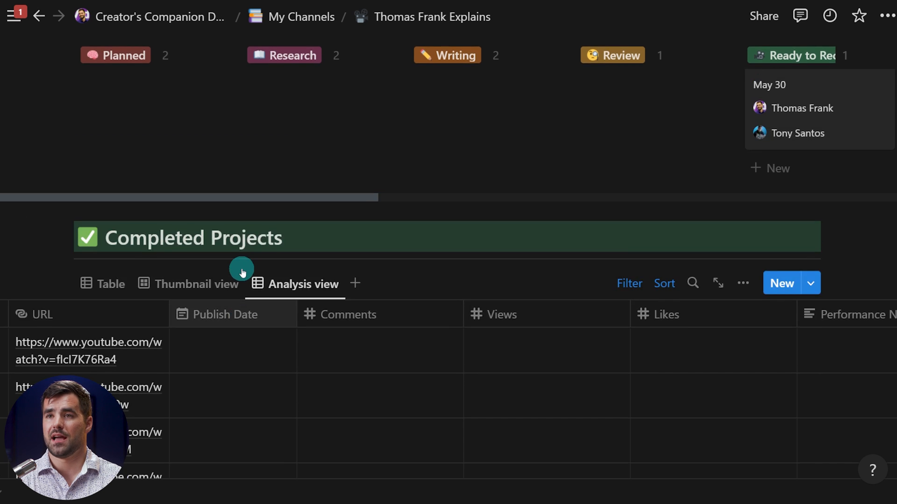
scroll(240, 267, "down", 5)
scroll(240, 266, "left", 5)
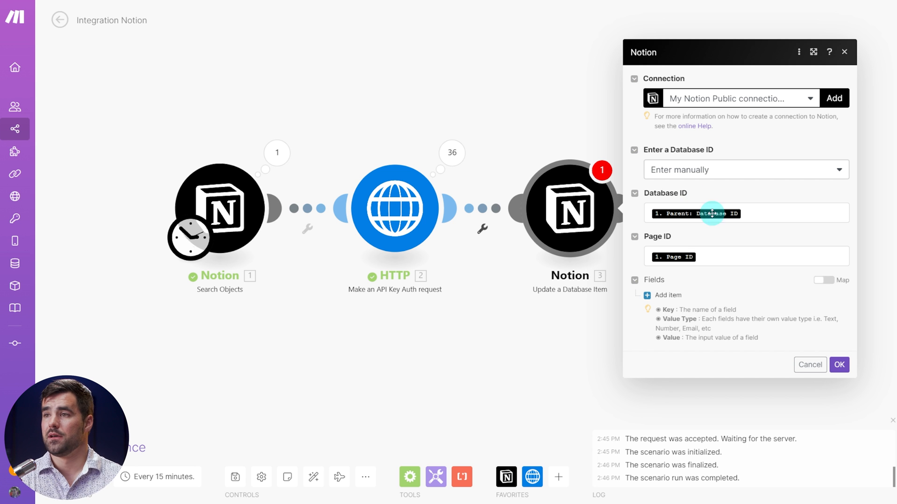
Back in Make, add a field item to the update module with the key Views and value type Number.
left_click(654, 298)
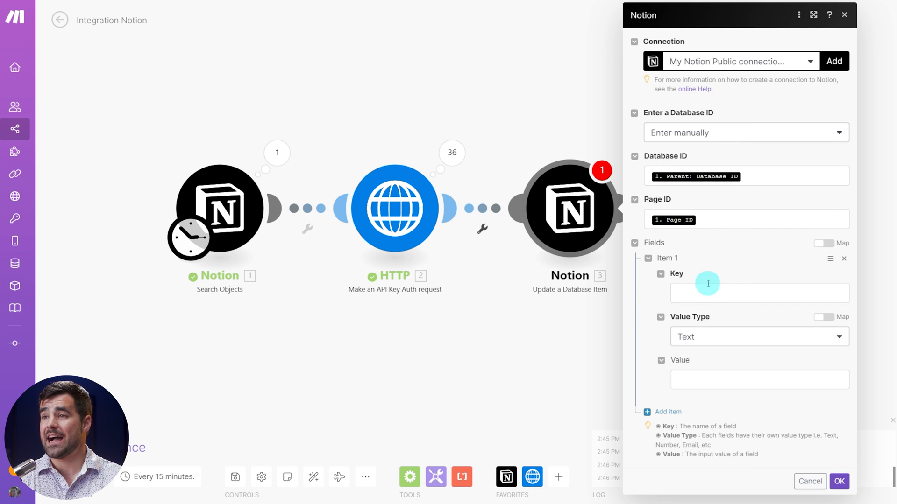
left_click(713, 292)
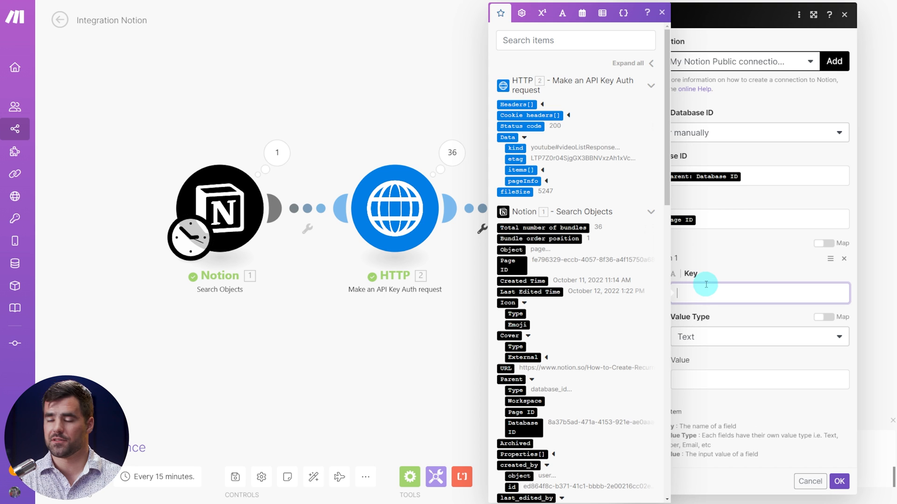
type("Views")
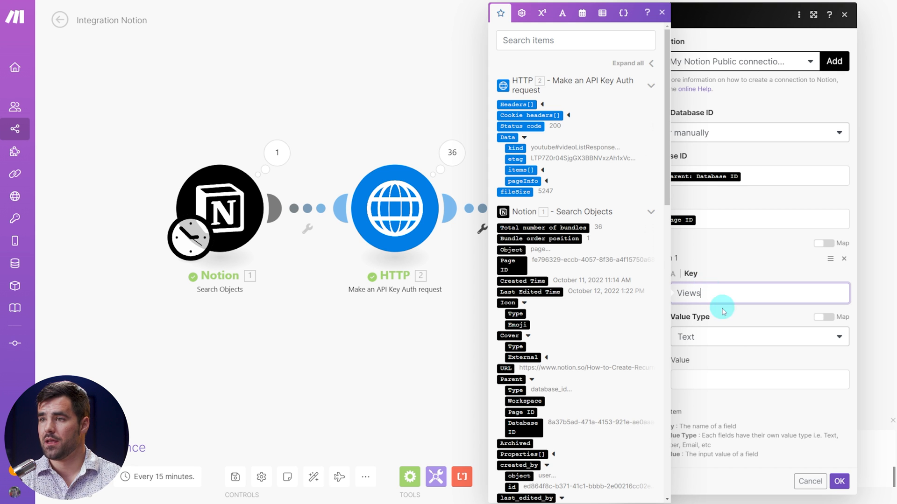
left_click(725, 340)
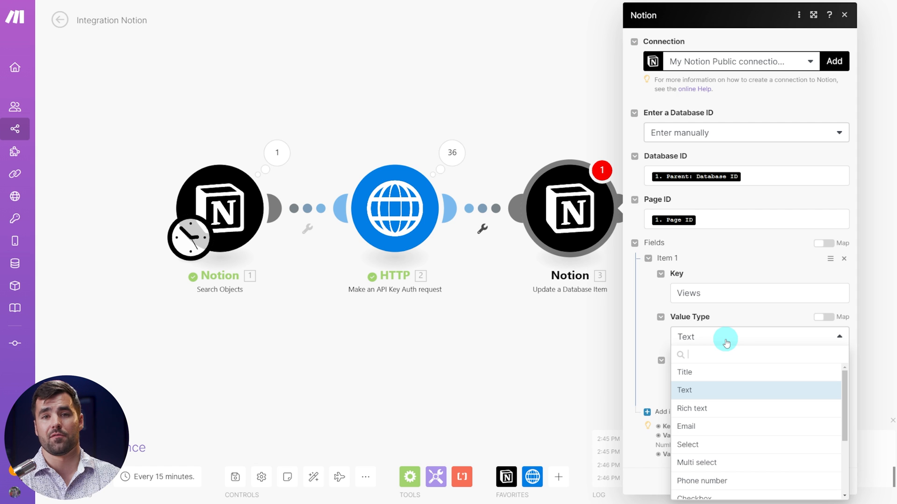
scroll(727, 407, "down", 3)
left_click(701, 435)
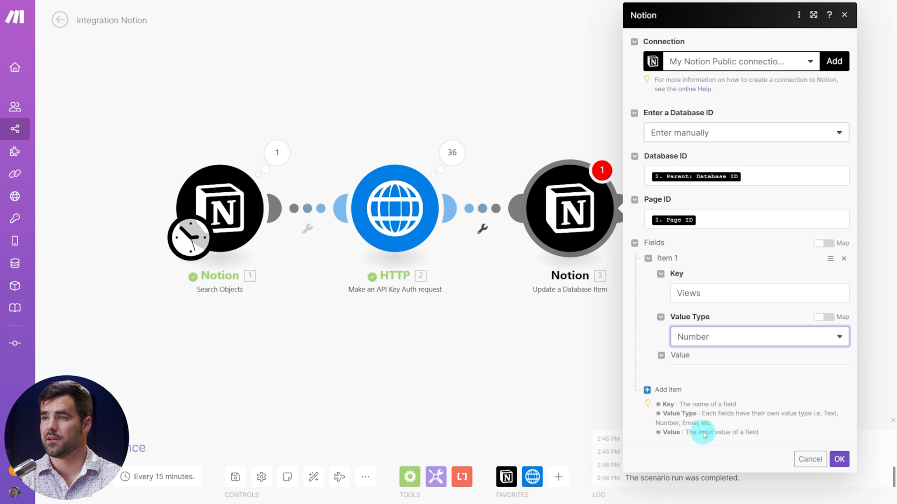
Map the Views item's value to statistics.viewCount from the HTTP module's Data items.
left_click(716, 377)
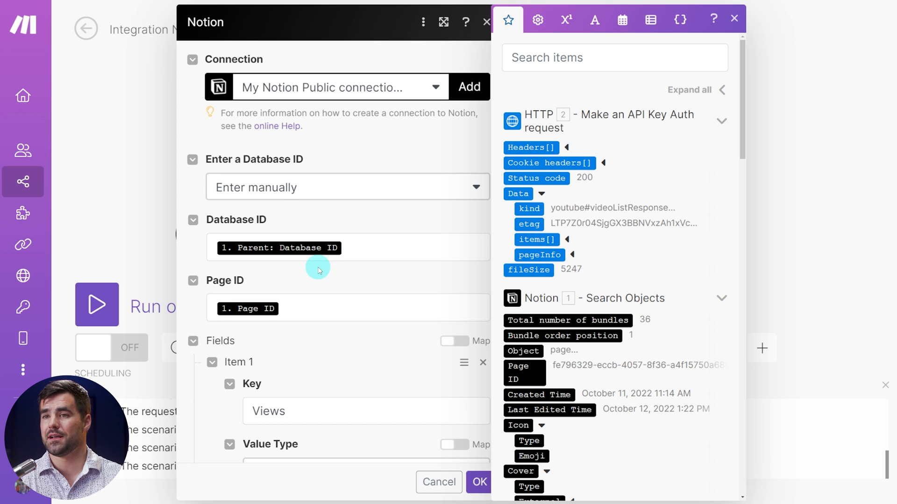
scroll(314, 262, "down", 4)
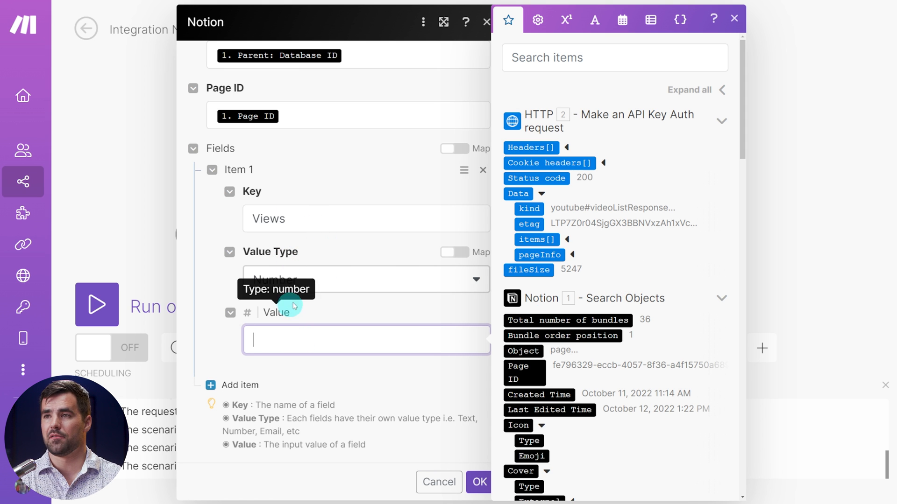
left_click(568, 240)
scroll(564, 240, "down", 1)
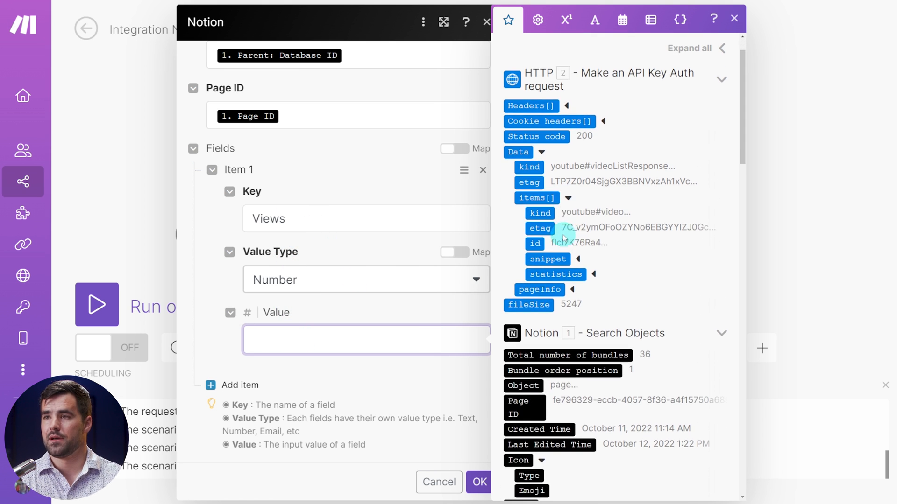
left_click(594, 274)
scroll(582, 262, "down", 1)
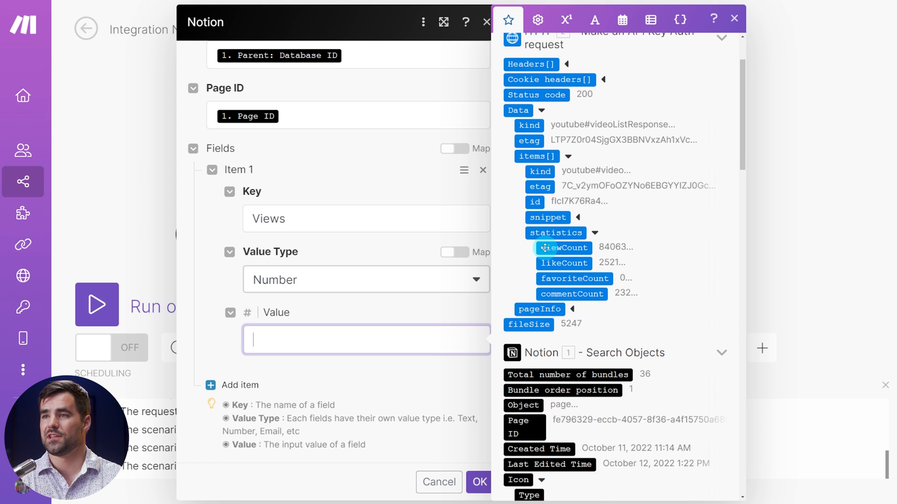
left_click(563, 249)
left_click(244, 341)
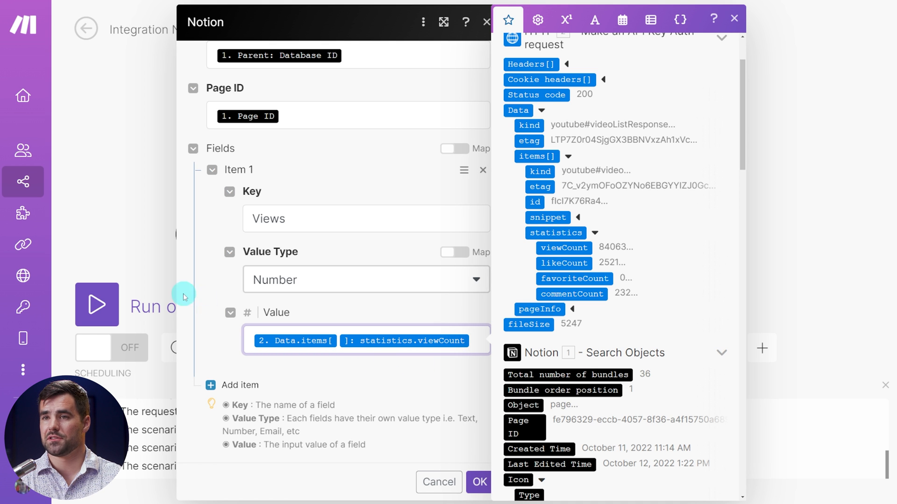
left_click(735, 19)
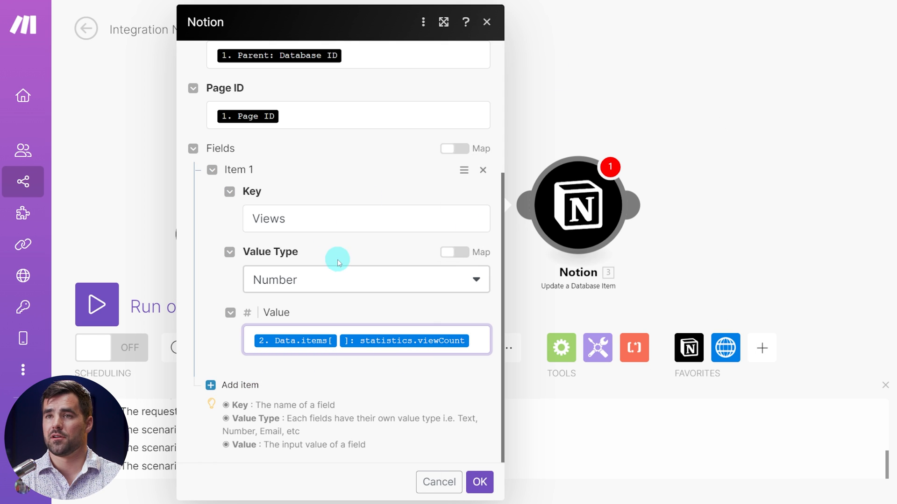
Add a second field item with the key Likes, value type Number and the value statistics.likeCount from the HTTP module's Data items.
left_click(231, 385)
scroll(323, 351, "down", 3)
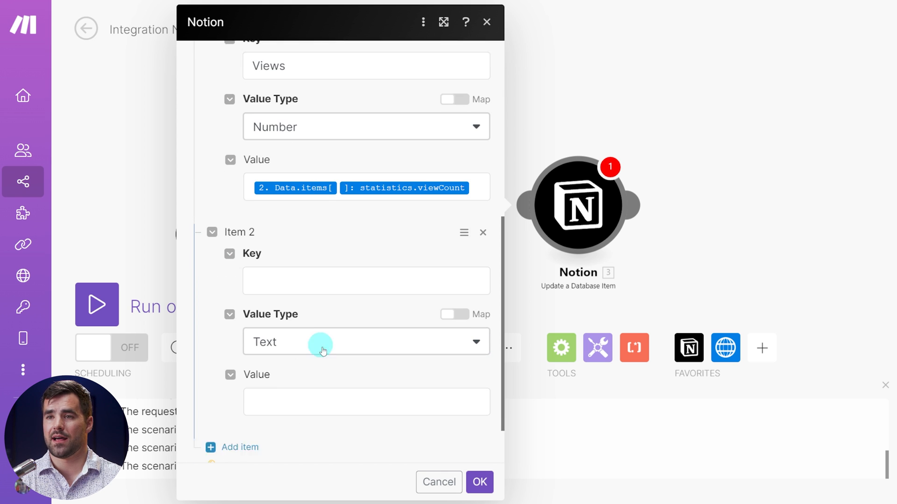
left_click(315, 266)
type("Like")
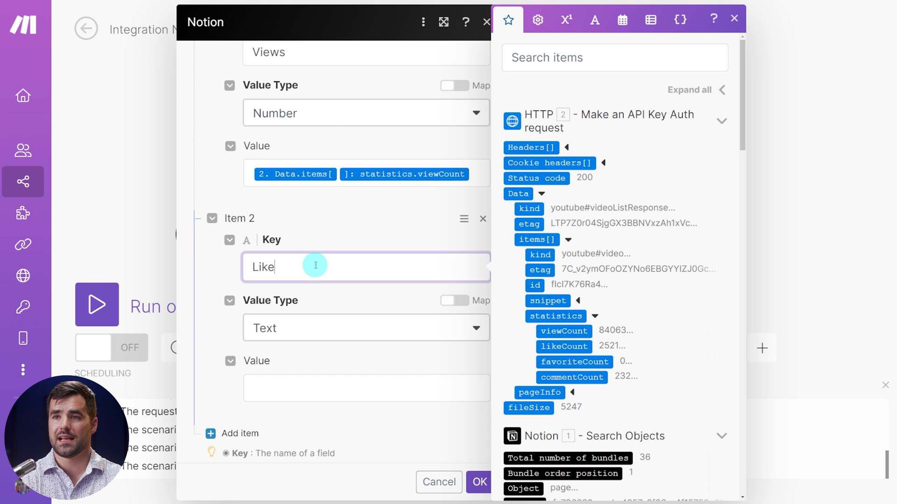
type("s")
left_click(276, 332)
scroll(322, 411, "down", 3)
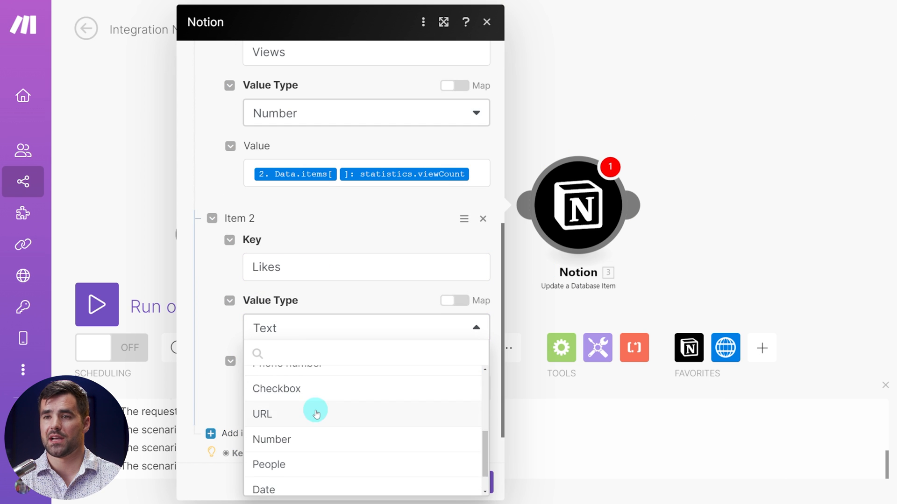
left_click(306, 415)
left_click(370, 379)
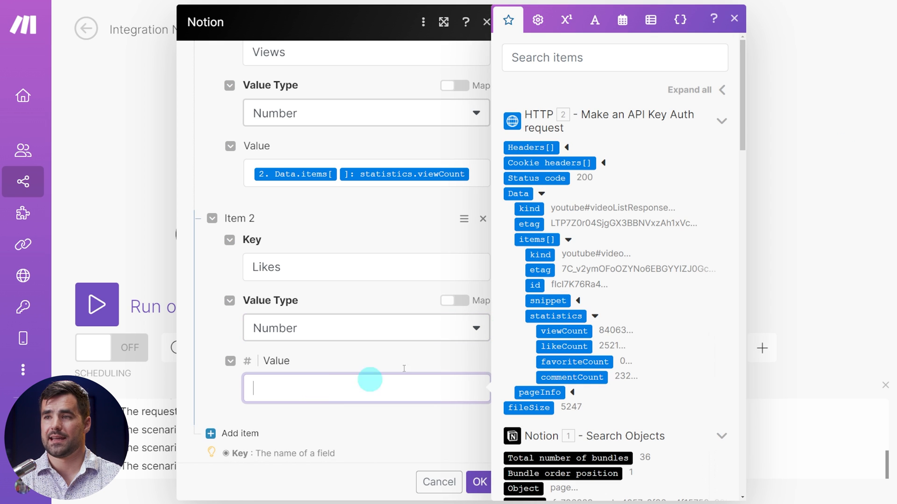
left_click(563, 341)
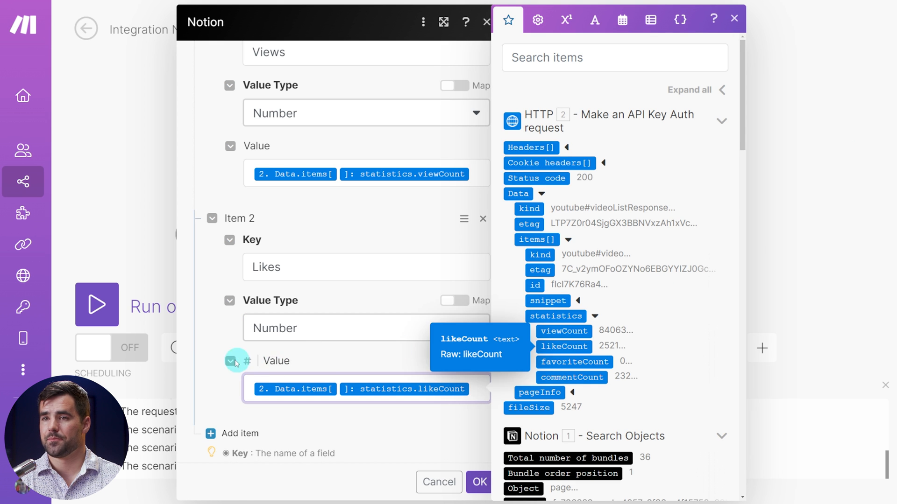
left_click(209, 336)
Add a third field item with the key Comments, value type Number and the value statistics.commentCount from the HTTP module's Data items.
left_click(233, 427)
scroll(314, 377, "down", 3)
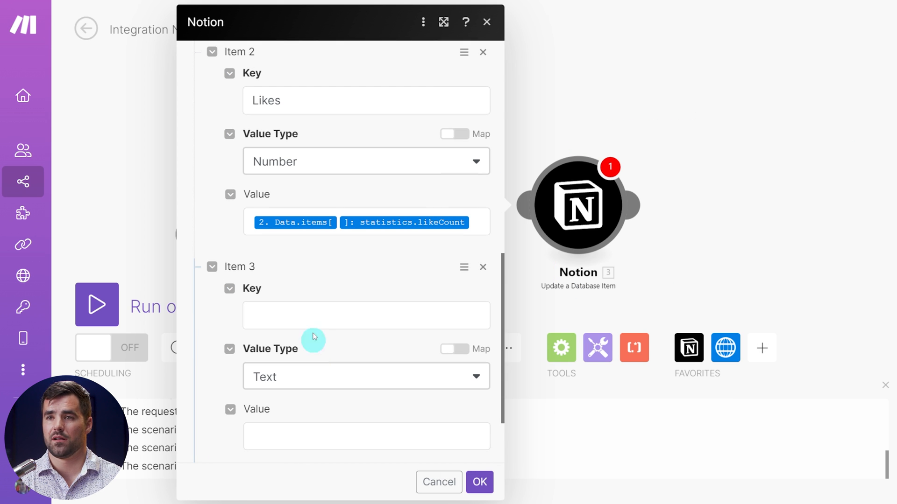
left_click(312, 313)
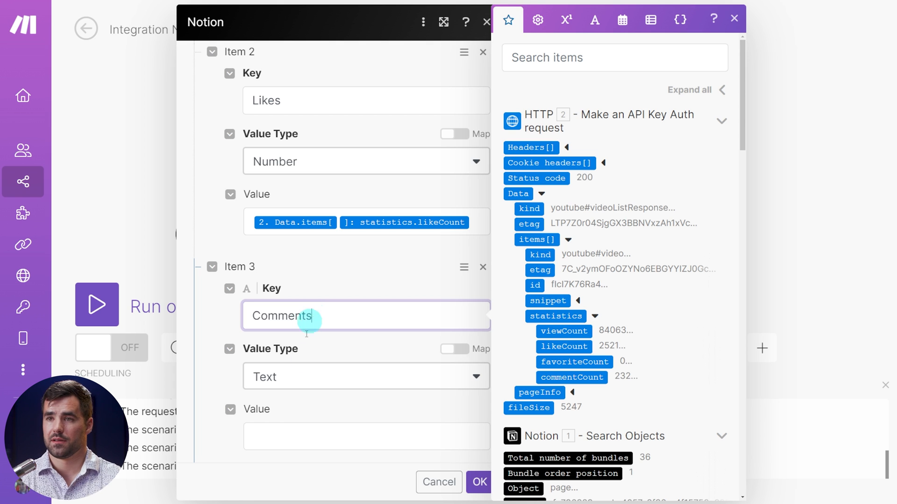
left_click(306, 379)
scroll(336, 374, "down", 5)
scroll(334, 369, "down", 1)
left_click(323, 352)
left_click(310, 348)
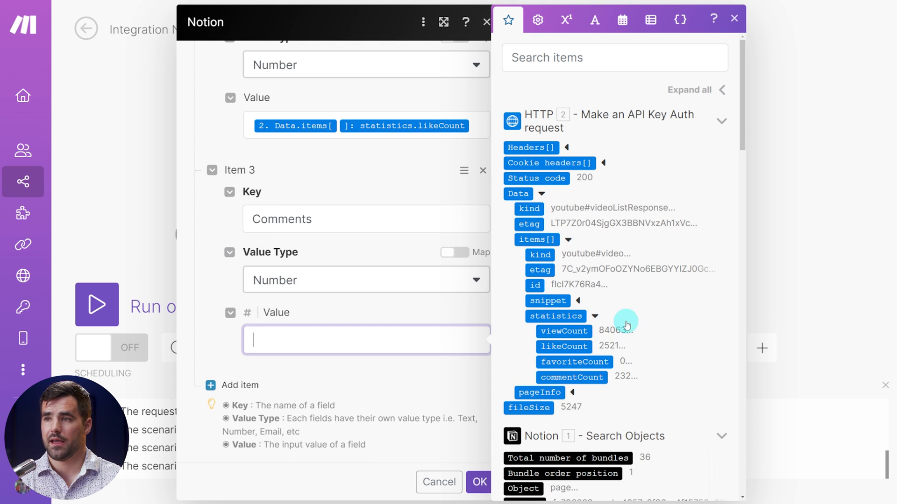
left_click(573, 378)
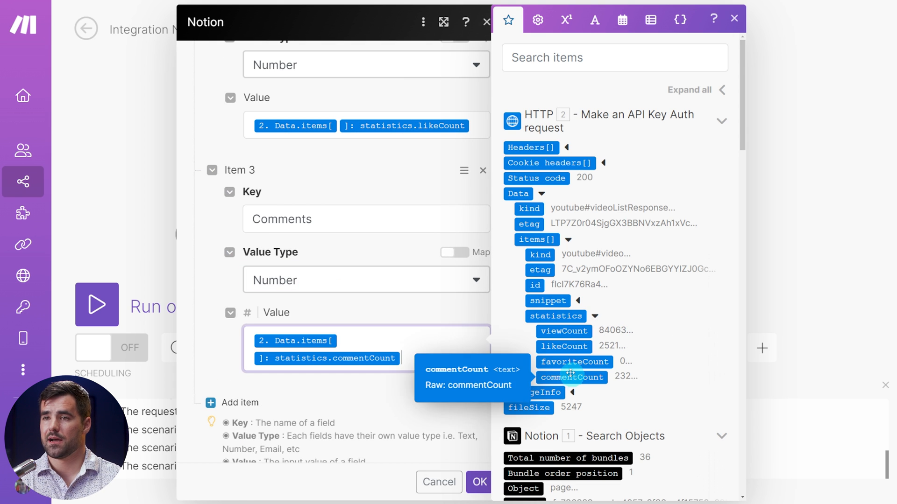
Add a fourth field item with the key Publish Date and value type Date.
left_click(233, 403)
scroll(322, 320, "down", 3)
scroll(295, 280, "down", 2)
left_click(299, 236)
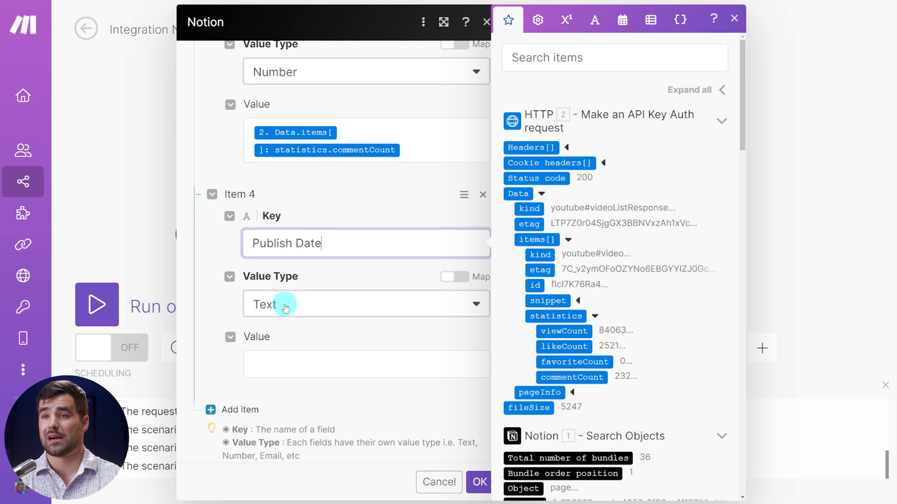
left_click(336, 303)
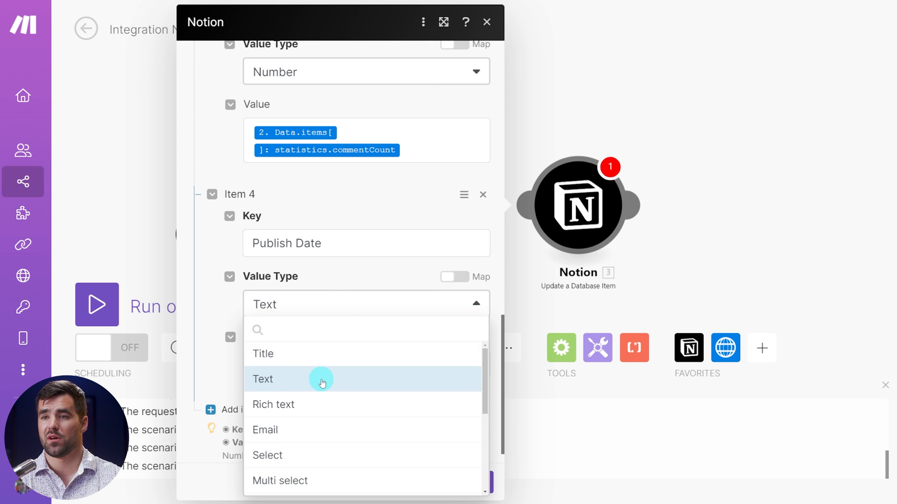
scroll(322, 385, "down", 2)
scroll(316, 393, "down", 2)
left_click(286, 460)
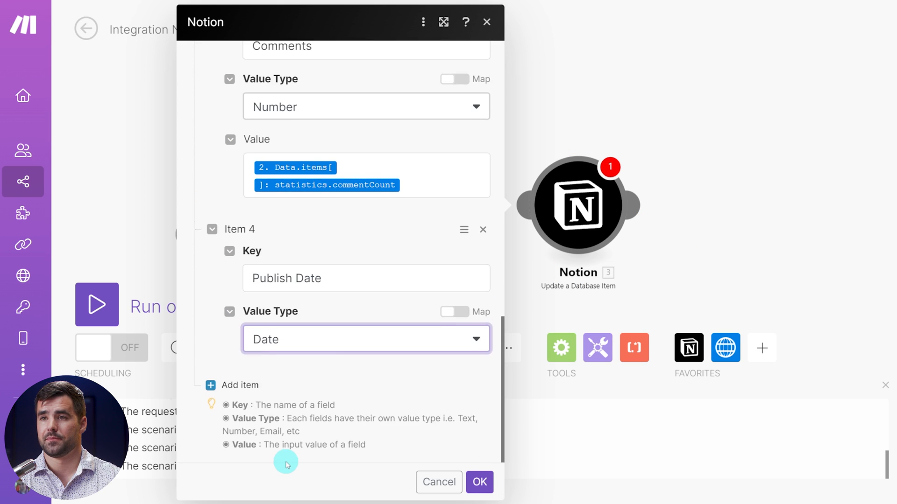
Map the Publish Date item's Start Time to snippet.publishedAt from the HTTP module's Data items and confirm the update module's settings.
scroll(368, 350, "down", 1)
scroll(369, 351, "down", 2)
scroll(338, 216, "down", 1)
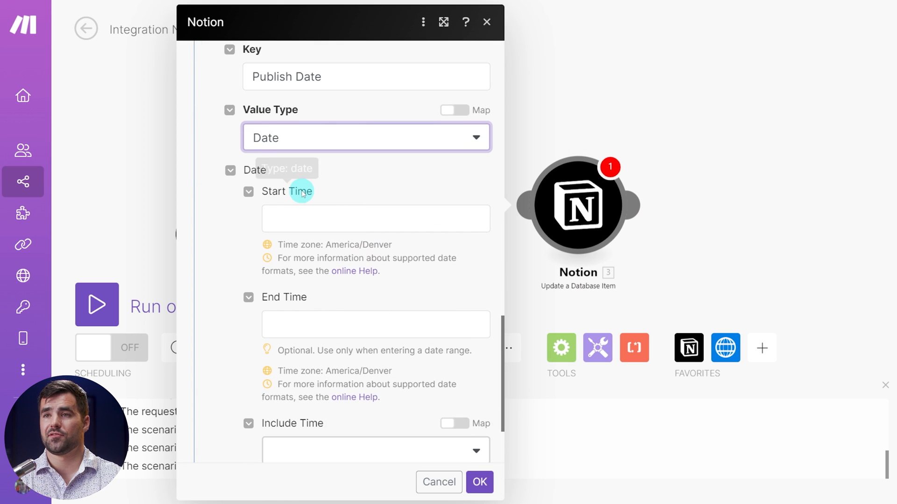
scroll(340, 209, "down", 1)
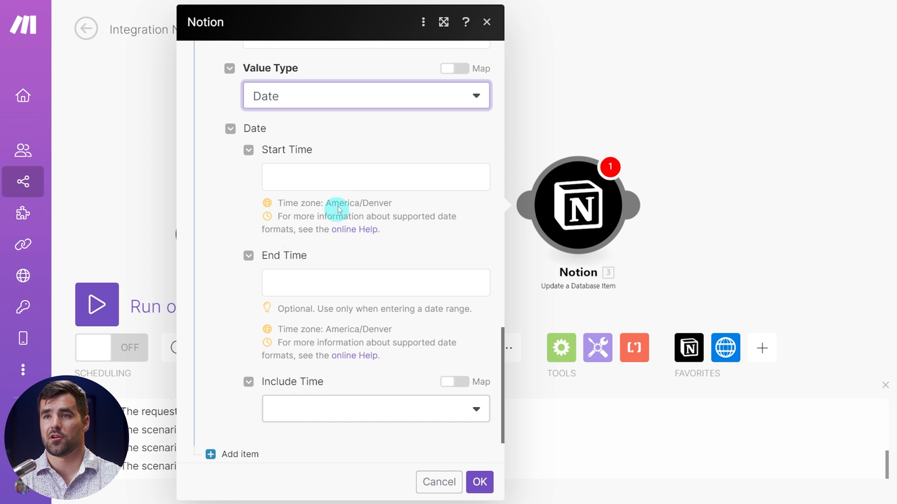
scroll(337, 401, "up", 2)
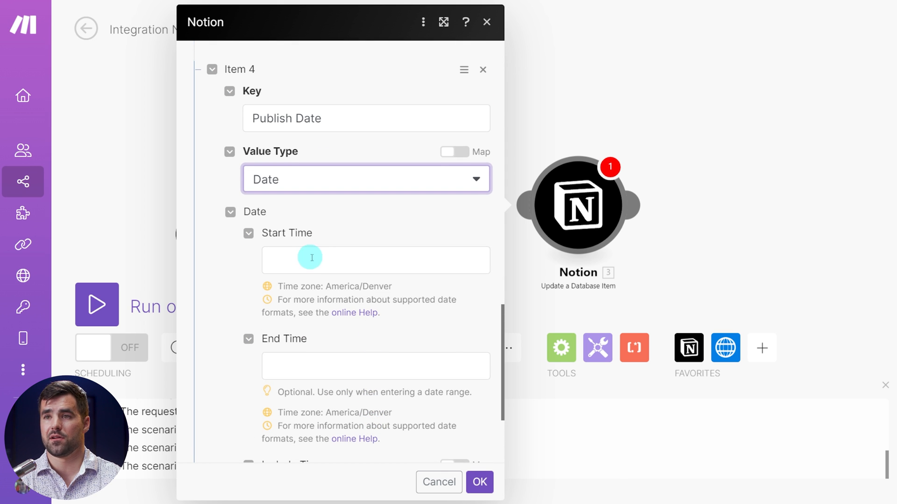
left_click(312, 259)
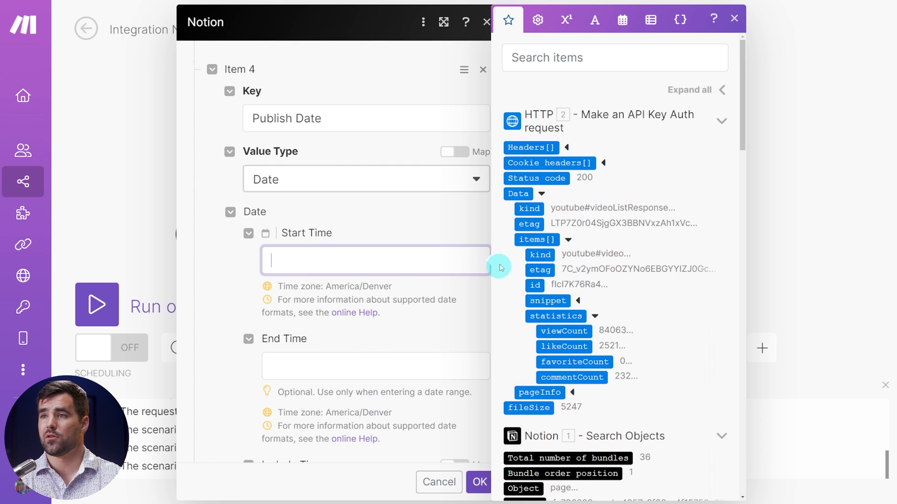
left_click(579, 301)
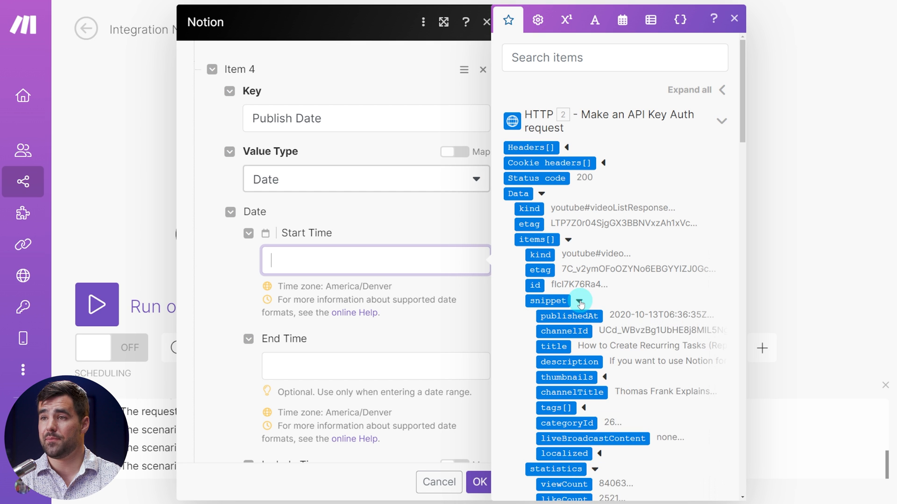
scroll(550, 273, "down", 1)
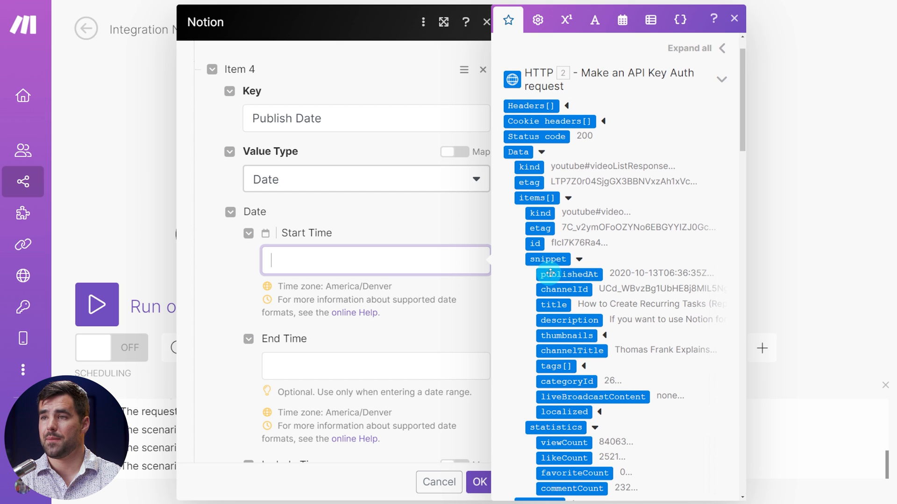
left_click(584, 274)
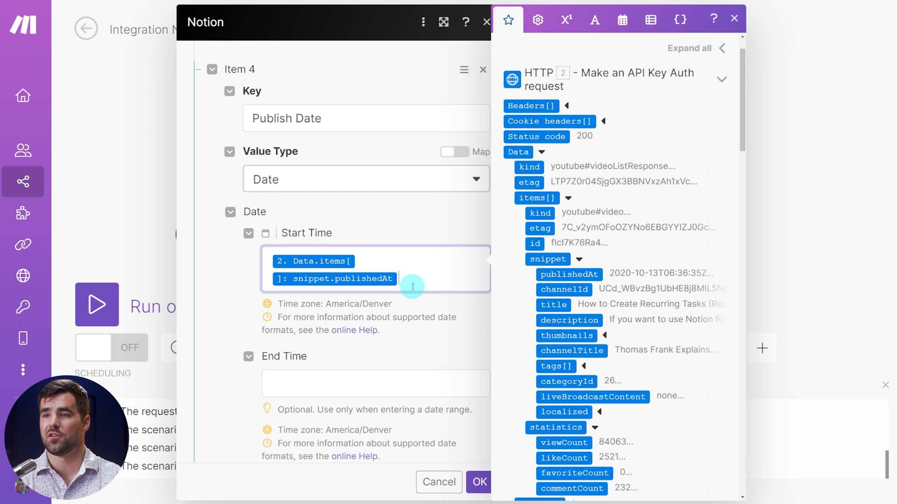
scroll(412, 287, "down", 4)
left_click(481, 482)
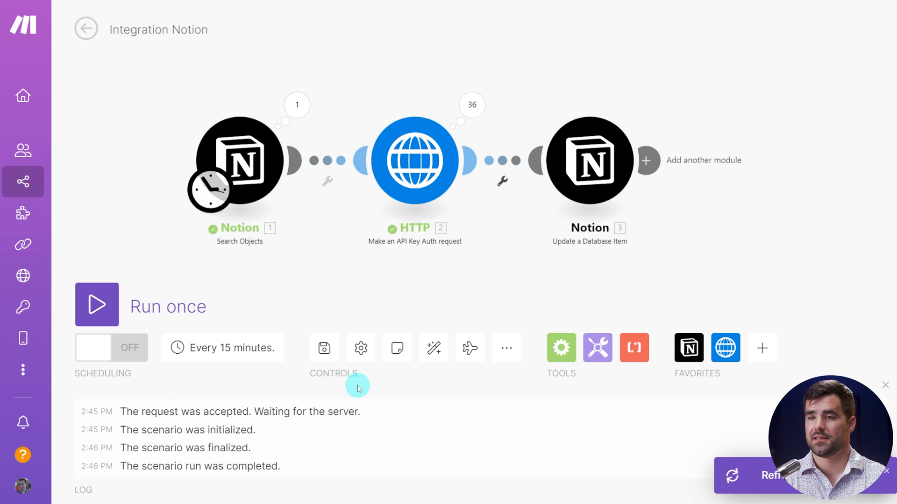
In Notion's Analysis view, arrange the columns as Publish Date, Views, Likes, Comments with narrower number columns, and look through the video rows.
mouse_move(196, 502)
left_click(202, 486)
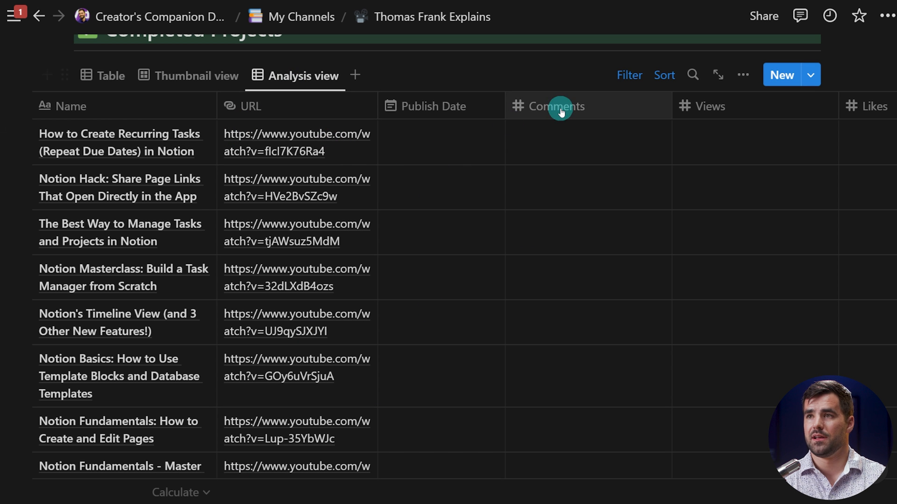
scroll(551, 191, "right", 5)
left_click_drag(506, 113, 442, 117)
left_click_drag(610, 107, 516, 111)
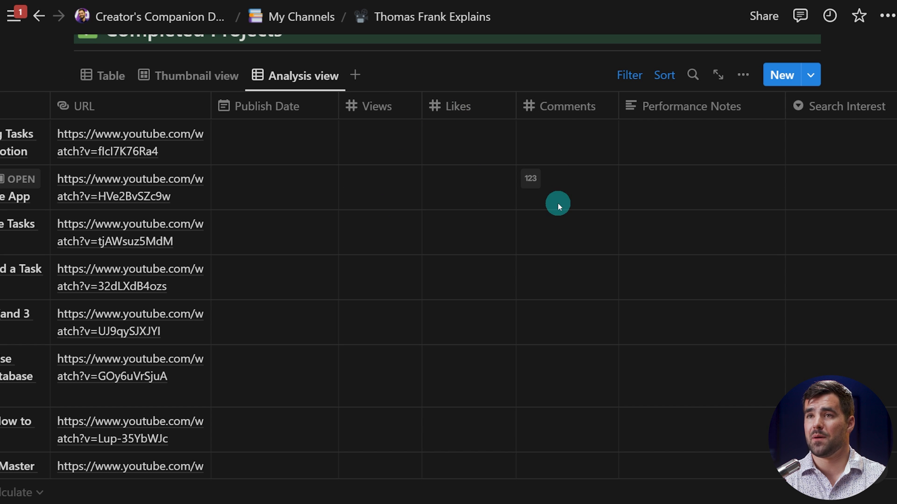
scroll(285, 149, "down", 10)
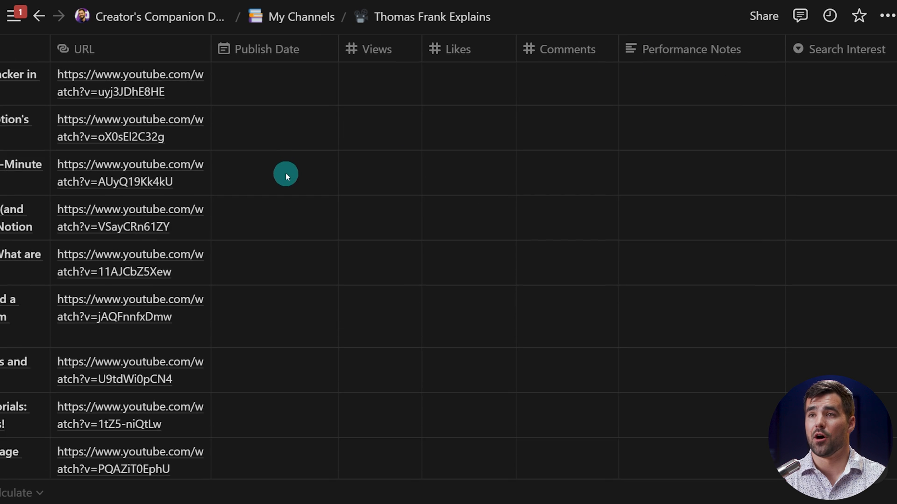
scroll(290, 186, "up", 10)
scroll(398, 128, "up", 3)
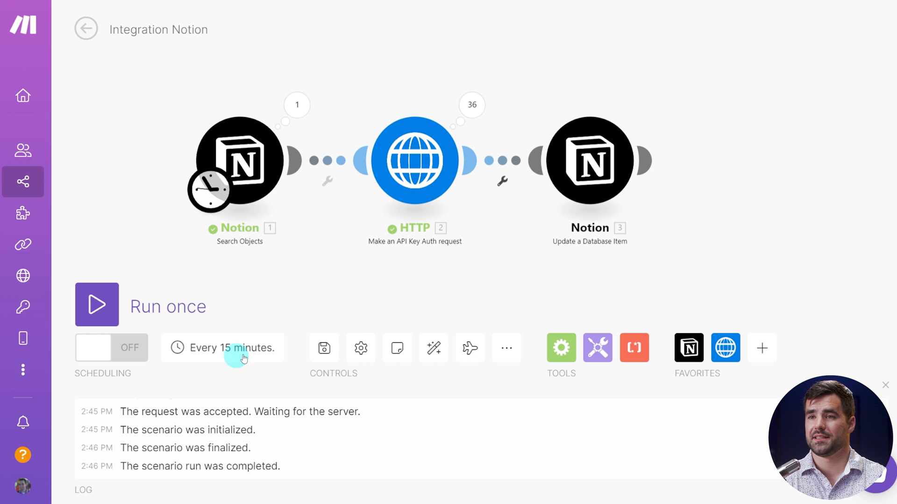
Back in Make, save the scenario and run it once, and check the video rows in Notion's Analysis view.
left_click(327, 348)
left_click(232, 192)
left_click(96, 305)
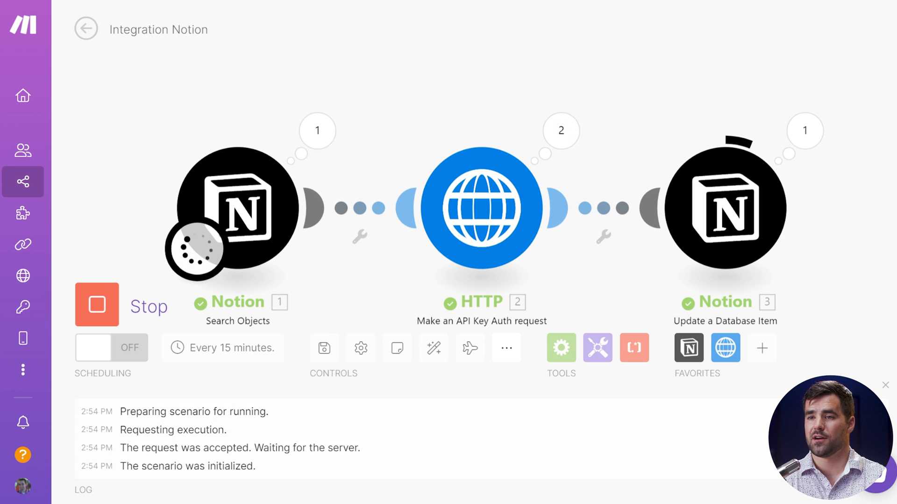
left_click(336, 486)
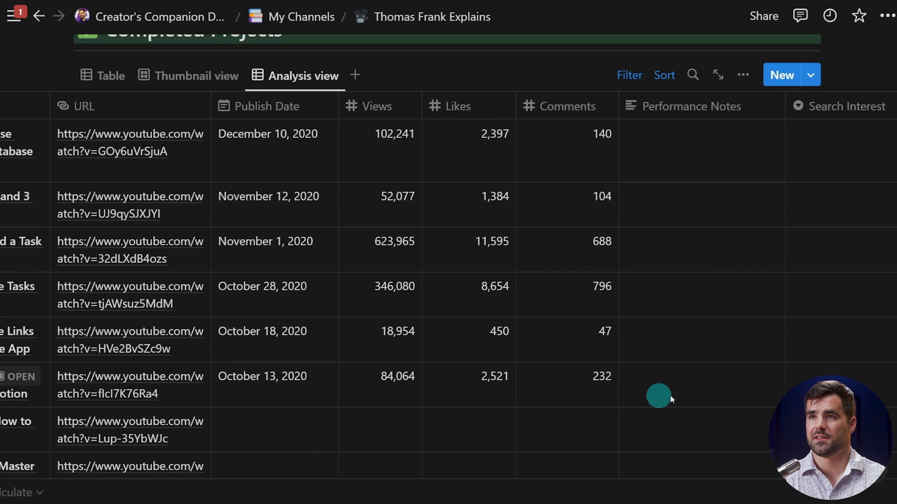
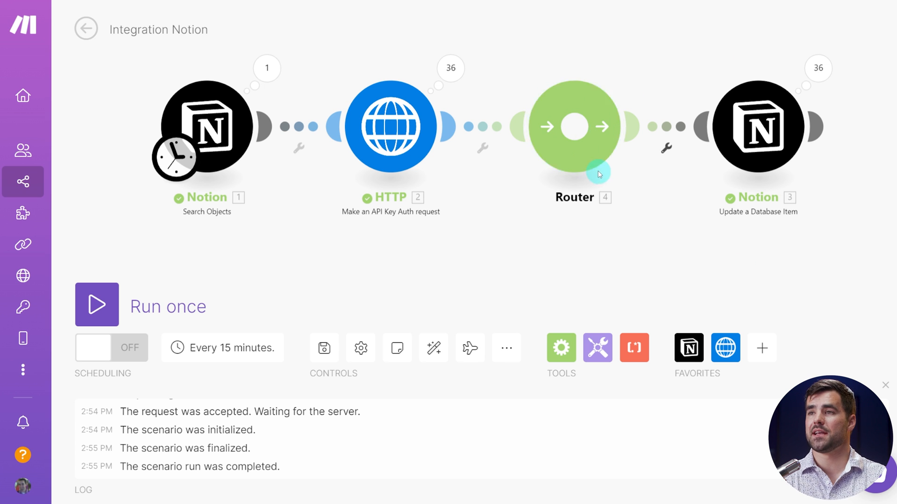
In Make, add a second route to the router and place a Notion Update a Page module on it.
left_click(579, 136)
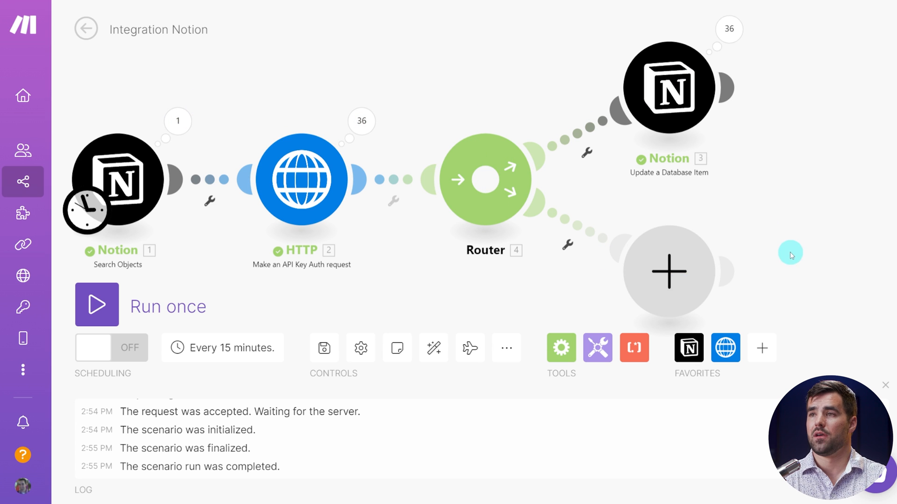
left_click_drag(785, 239, 786, 150)
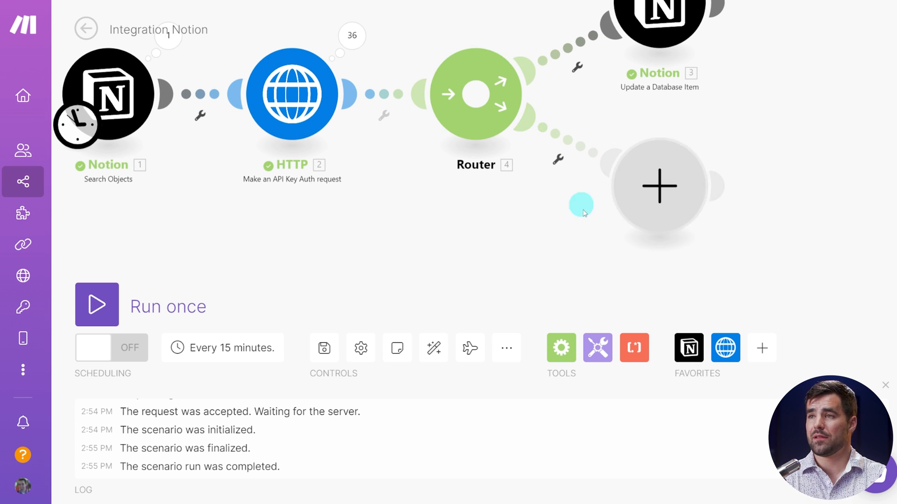
left_click(659, 185)
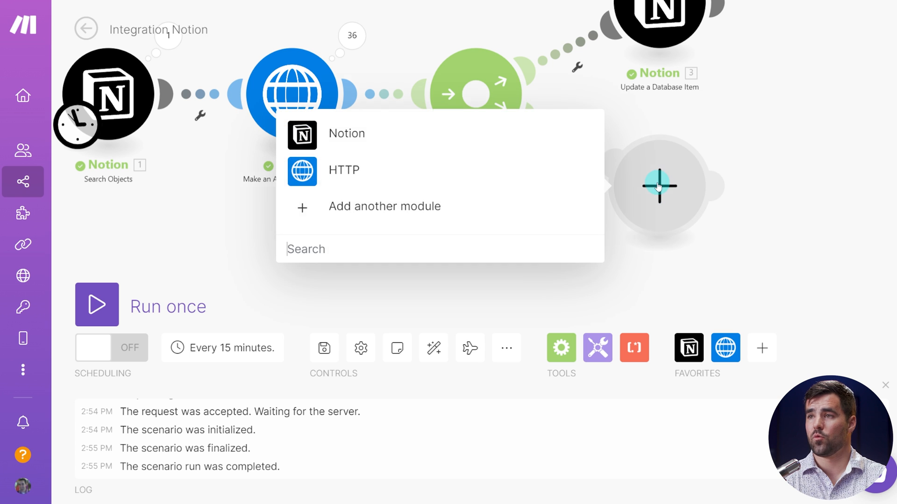
left_click(362, 138)
scroll(380, 311, "down", 1)
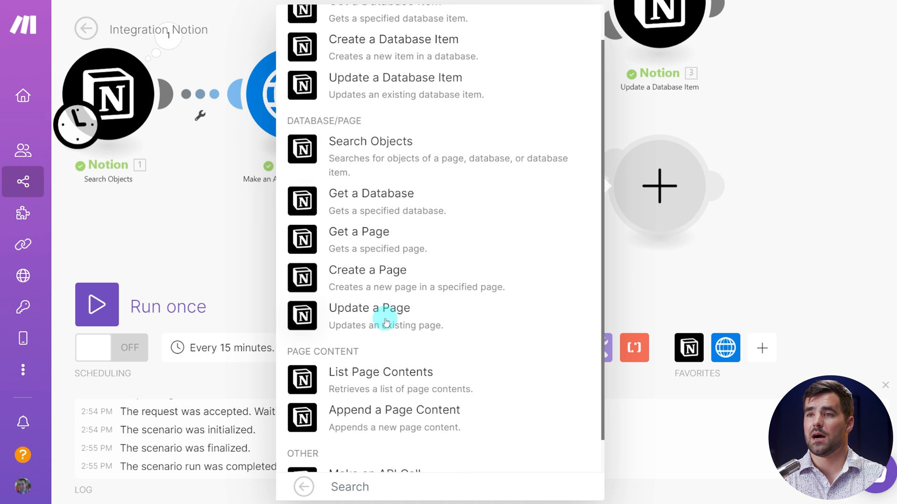
left_click(399, 315)
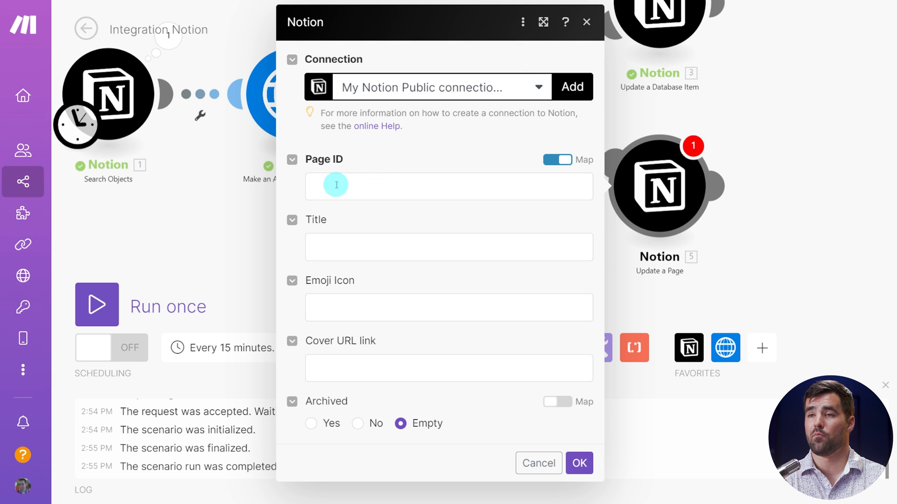
Map the Update a Page module's Page ID to the Page ID output of the Notion Search Objects module.
left_click(355, 186)
scroll(698, 224, "down", 3)
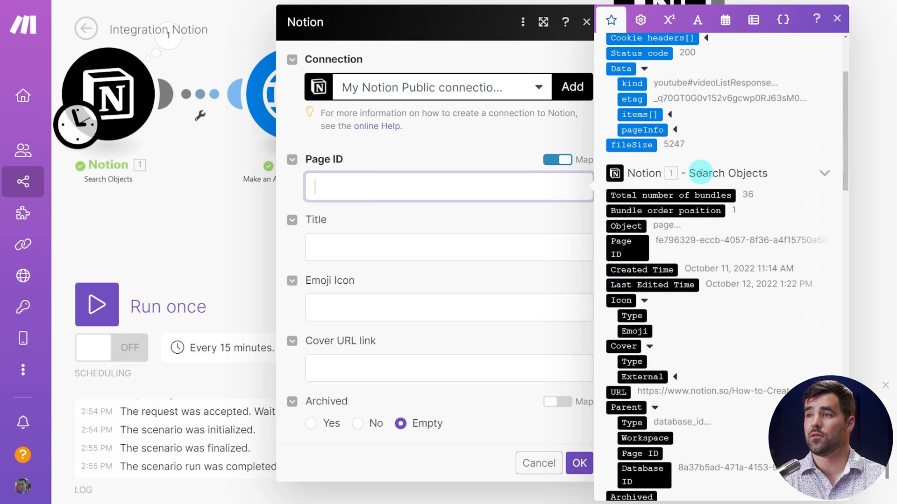
left_click(625, 248)
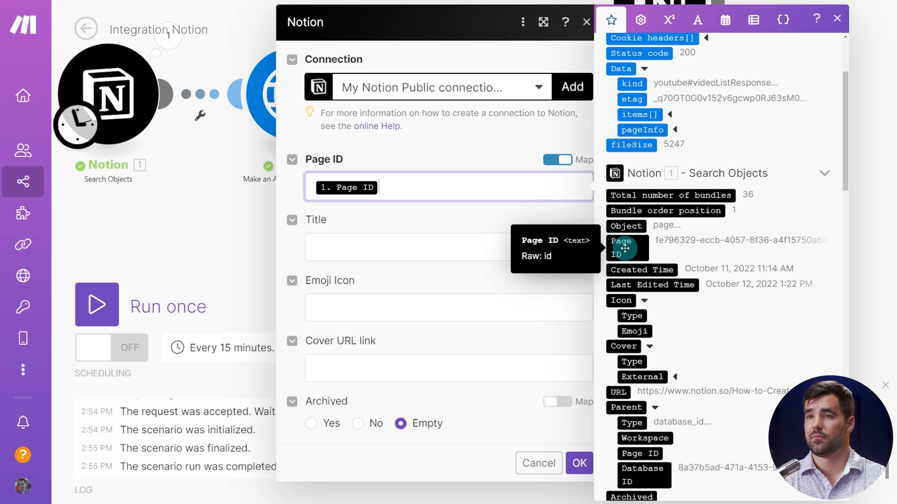
left_click(429, 151)
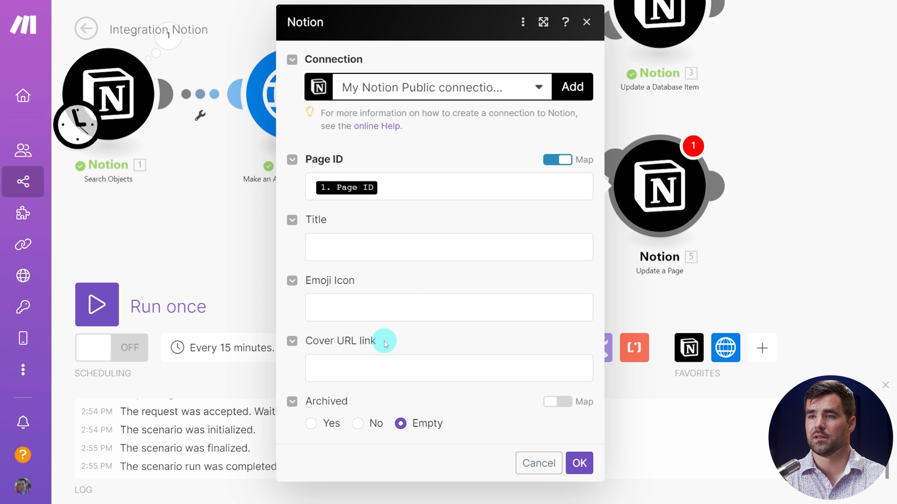
Map the Update a Page module's Cover URL link to the HTTP module's Data.items[] snippet.thumbnails.maxres.url output.
left_click(391, 372)
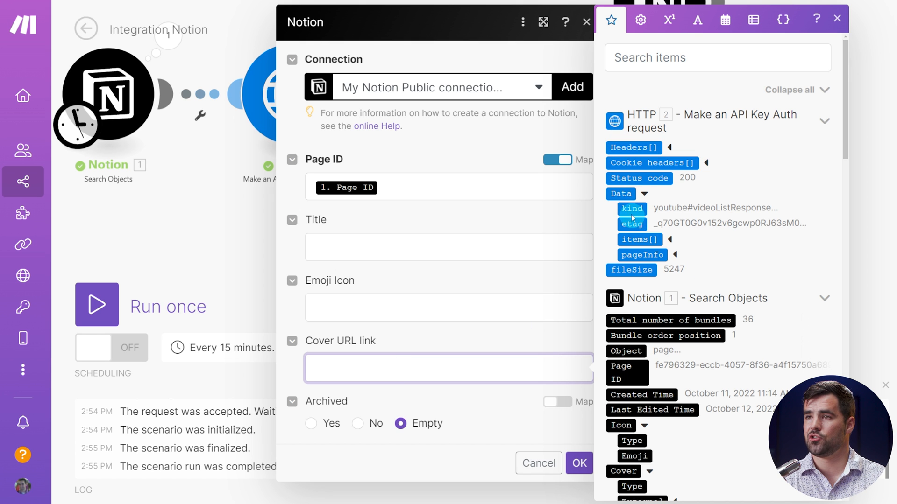
left_click(671, 240)
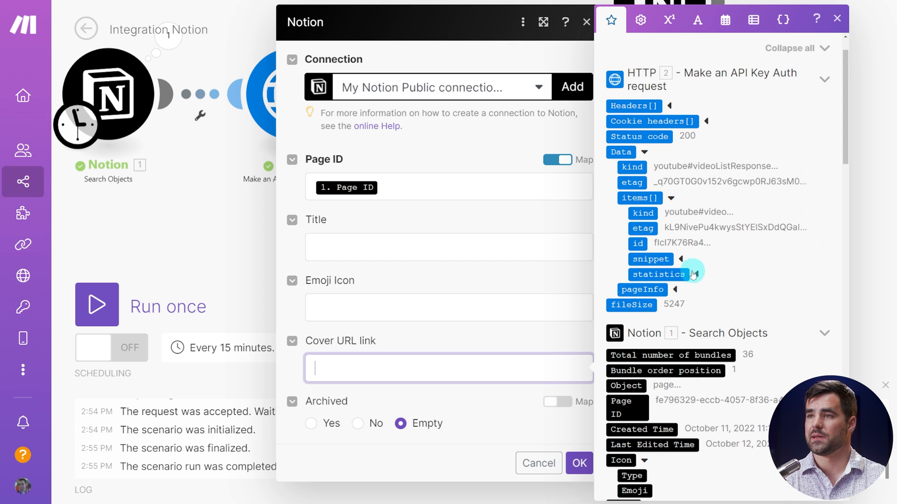
left_click(682, 259)
scroll(681, 262, "down", 2)
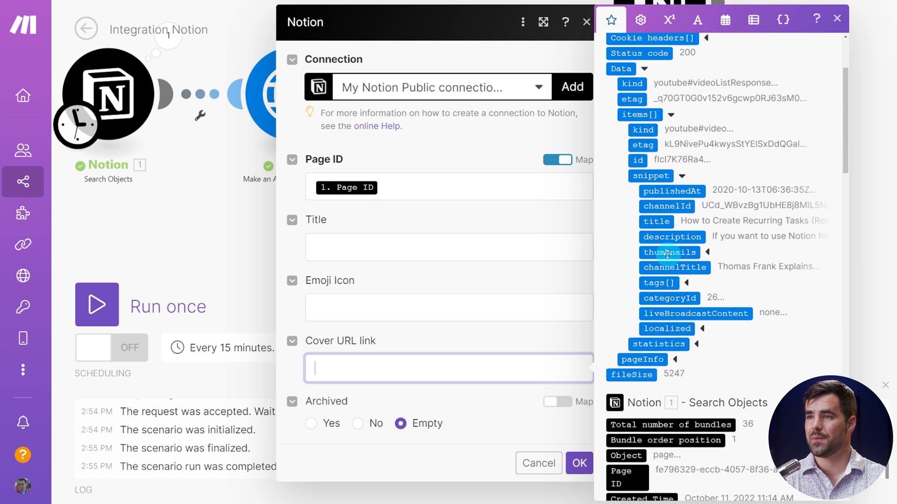
left_click(709, 253)
scroll(701, 275, "down", 1)
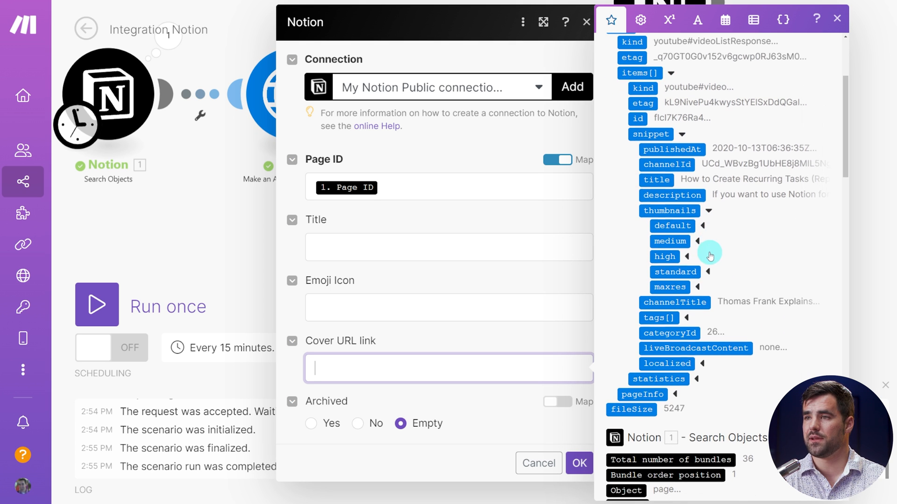
left_click(696, 287)
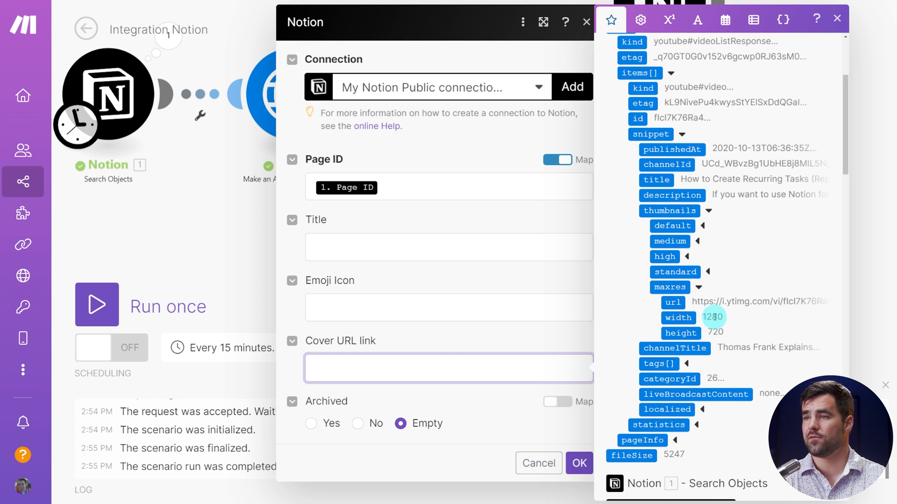
left_click(677, 305)
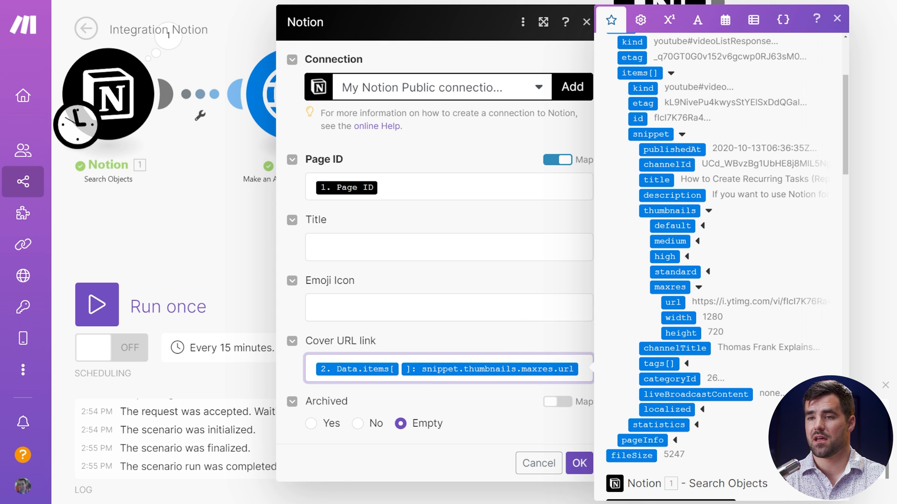
In Notion, open the page "10 New Notion Features You Need to Know About!", add a cover, check its image link option and close the page.
left_click(247, 503)
left_click(204, 486)
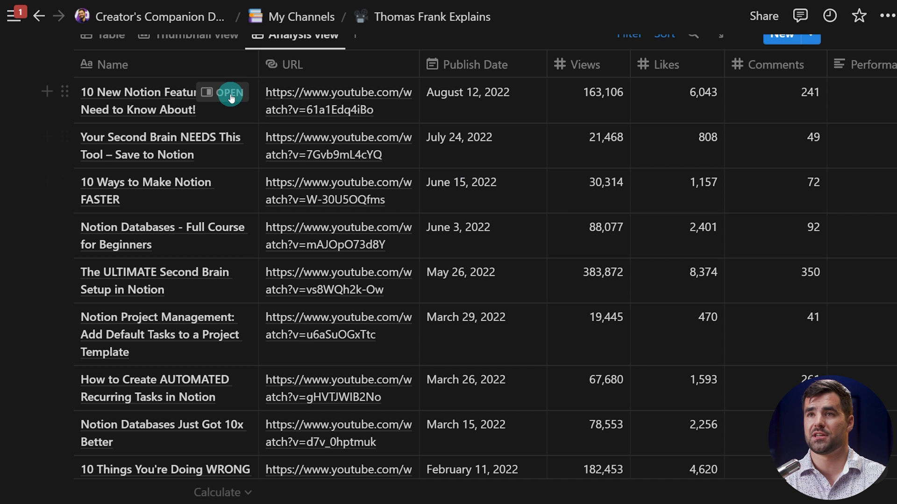
left_click(241, 95)
left_click(641, 46)
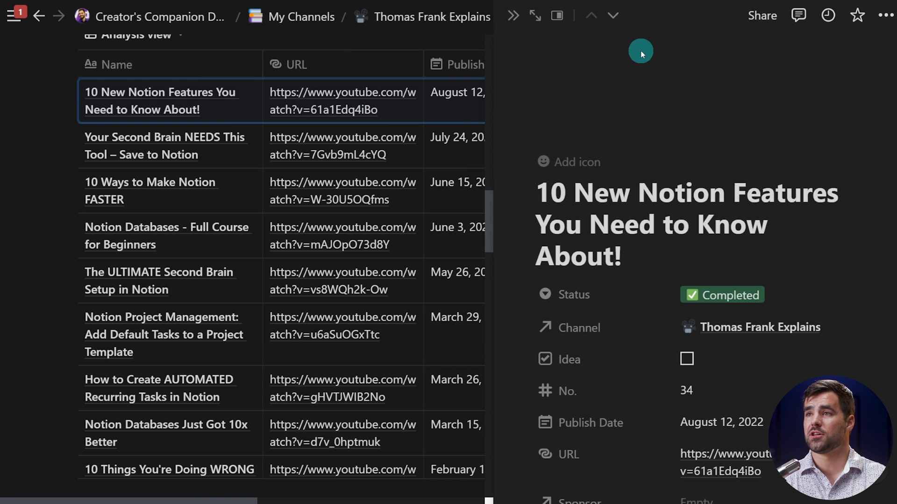
left_click(760, 119)
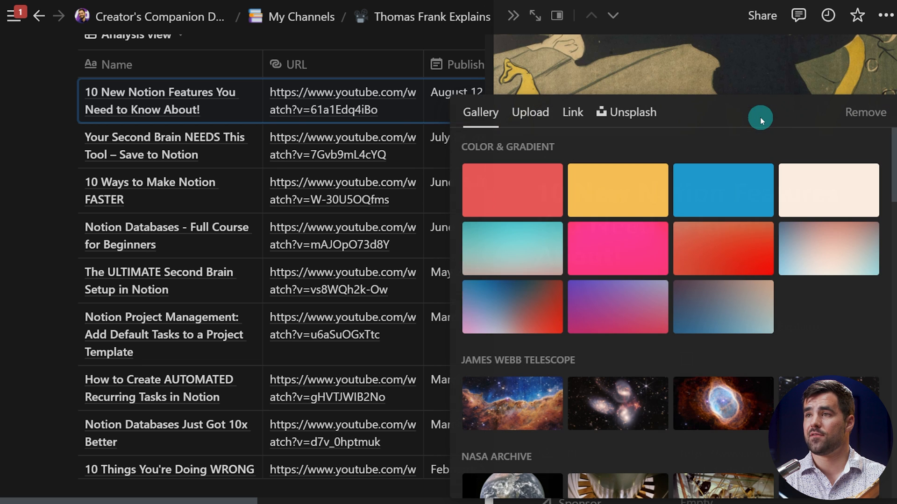
left_click(574, 112)
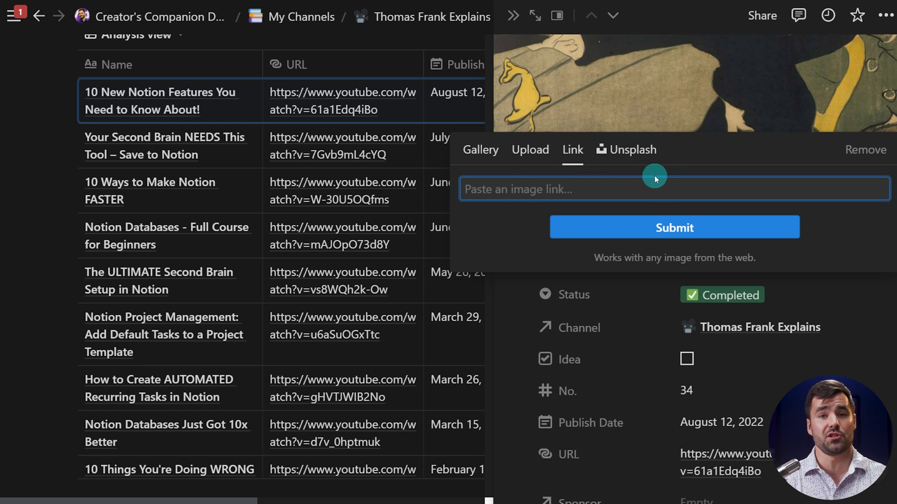
left_click(680, 91)
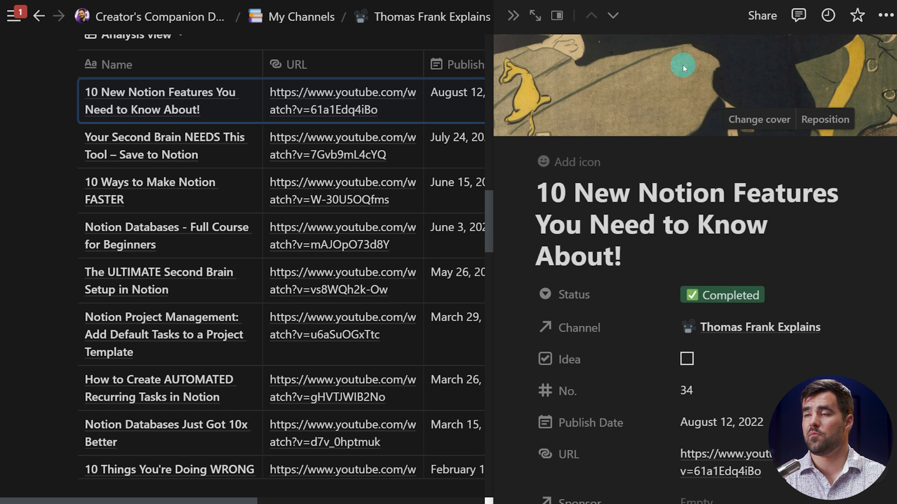
left_click(513, 15)
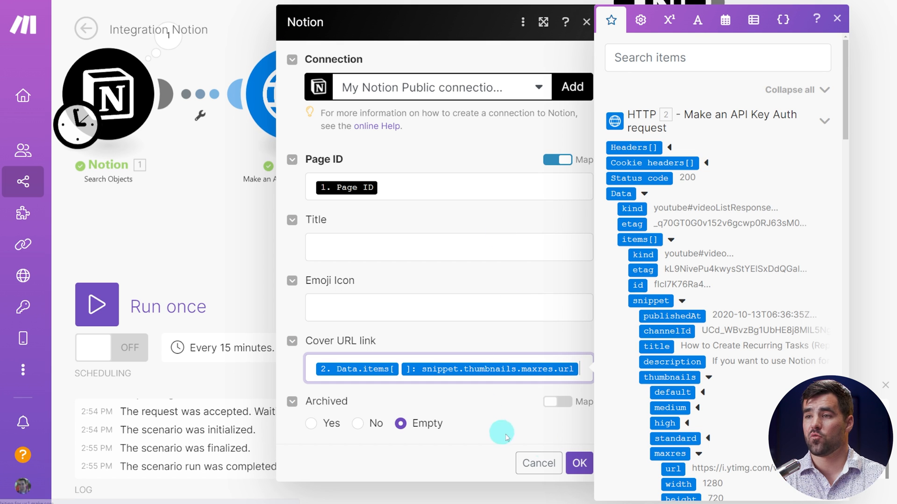
Back in Make, confirm the Update a Page module and start its route filter, labelled "Only set if blank", with Cover: External: URL as the tested value.
left_click(579, 463)
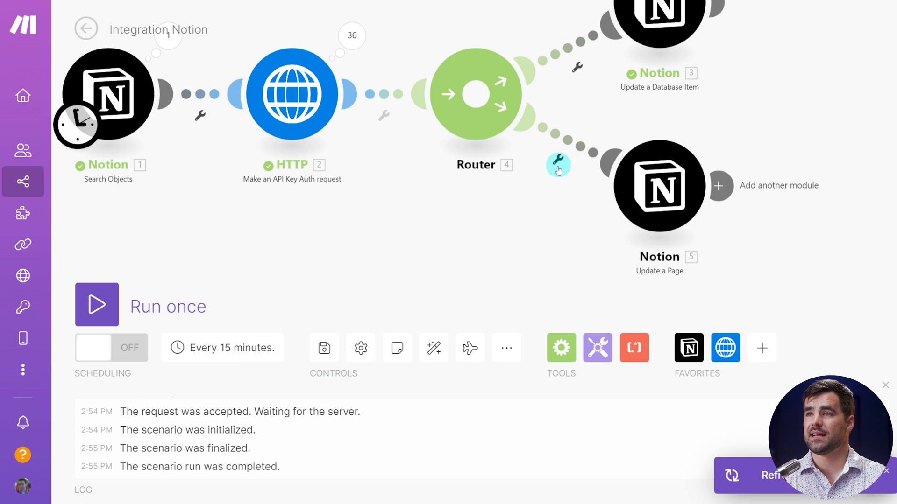
left_click(565, 146)
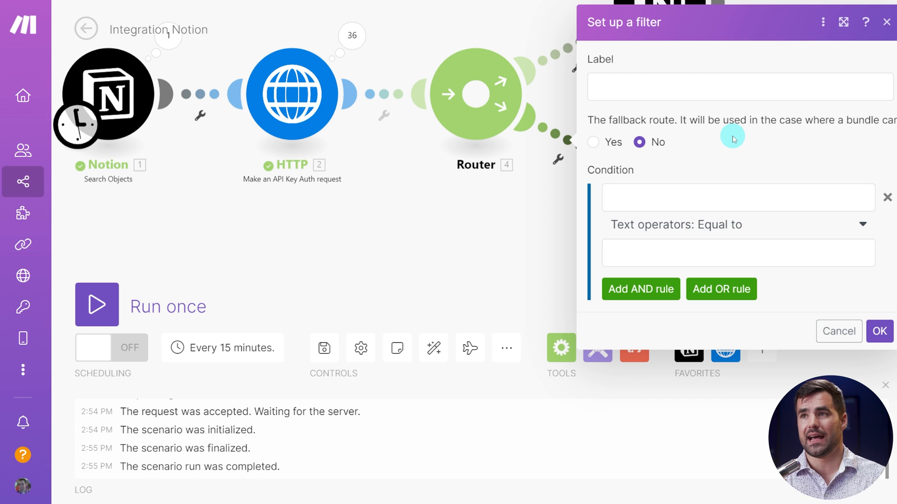
left_click(647, 86)
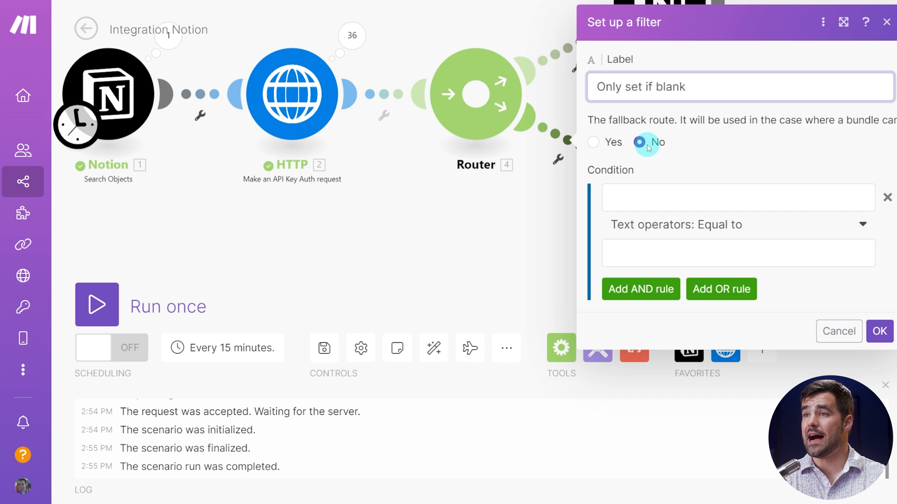
left_click(712, 193)
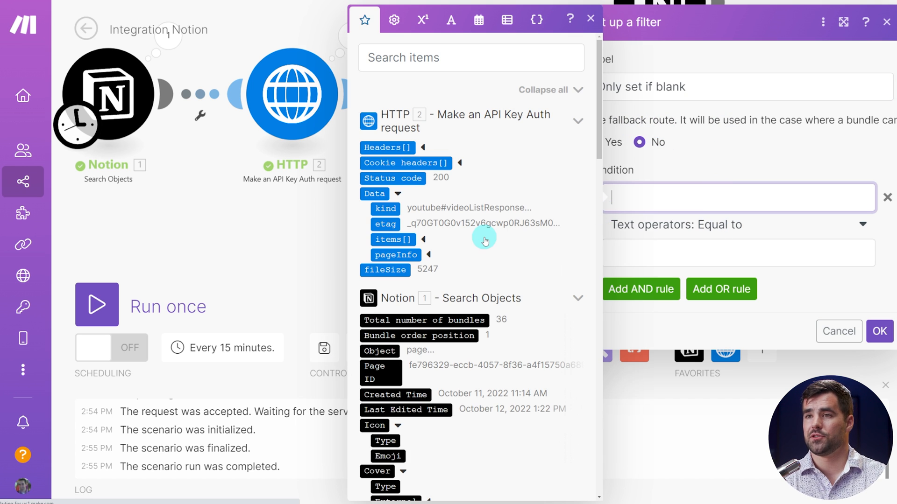
scroll(483, 234, "down", 4)
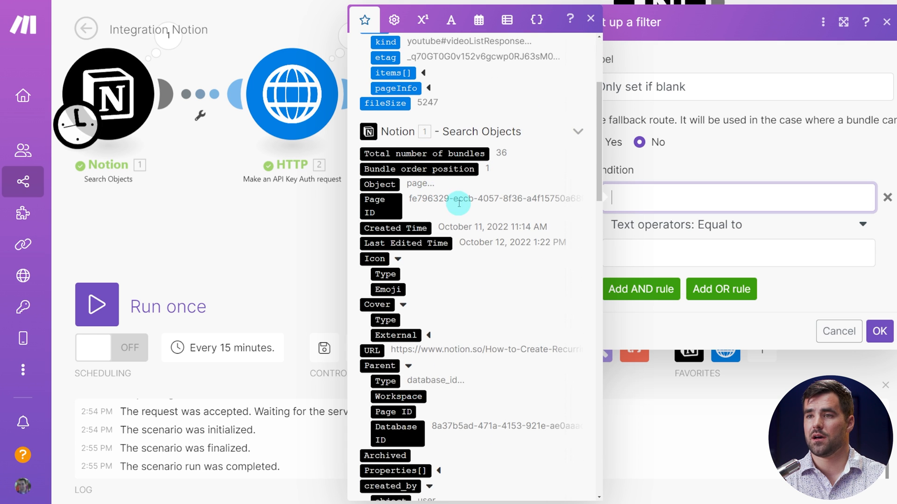
scroll(458, 203, "down", 1)
scroll(443, 247, "down", 1)
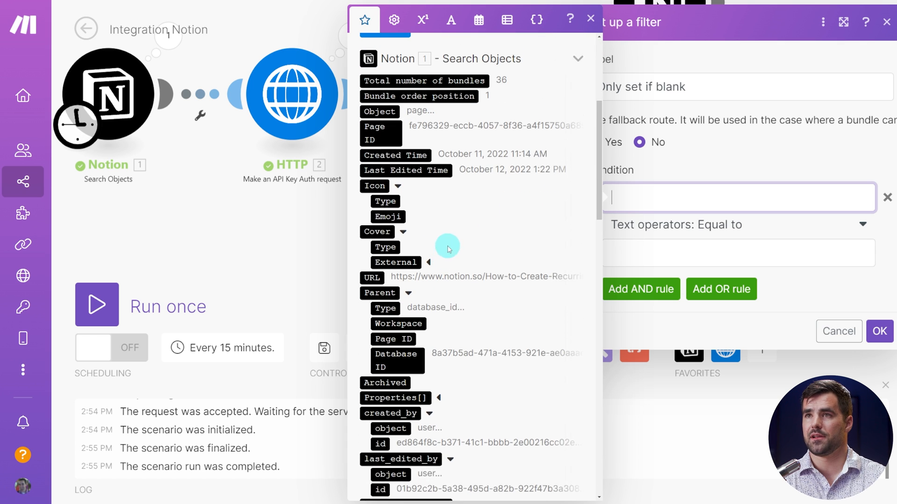
scroll(446, 243, "up", 1)
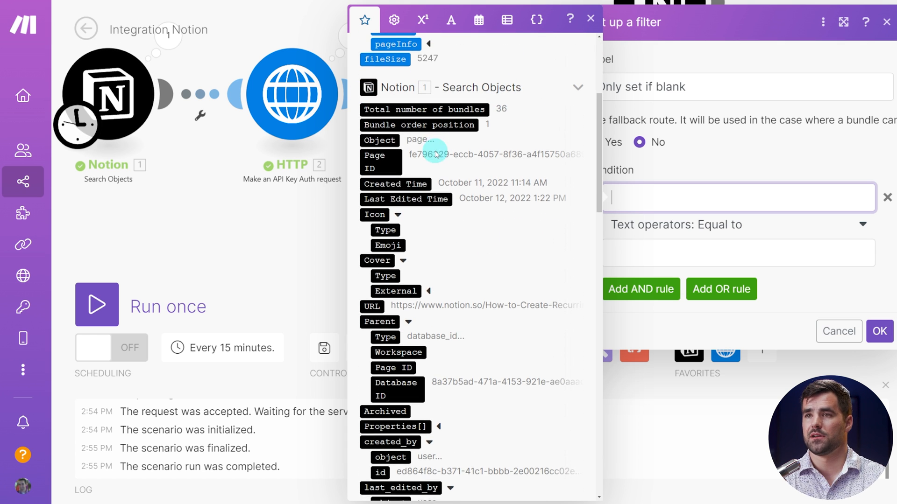
scroll(435, 149, "down", 1)
left_click(427, 252)
left_click(395, 262)
Complete the filter condition with the case-insensitive "Does not contain" text operator and the HTTP module's Data.items[]: id, and confirm it.
left_click(771, 223)
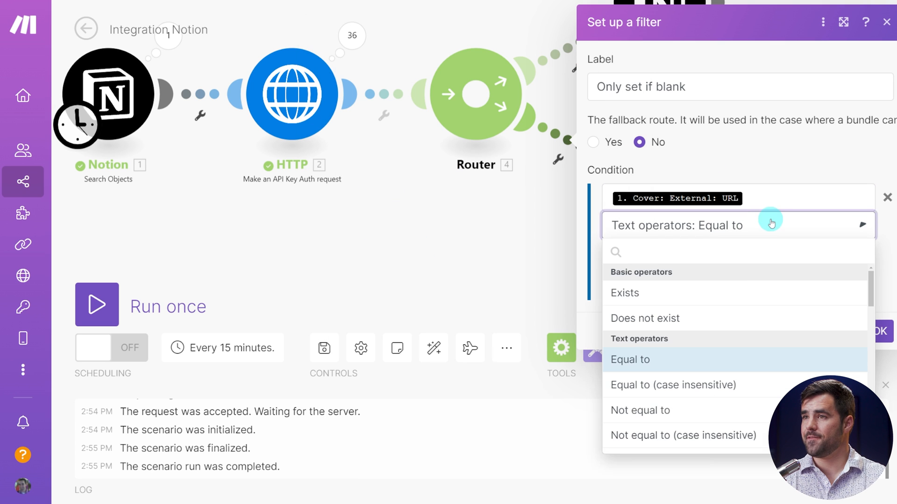
scroll(701, 393, "down", 2)
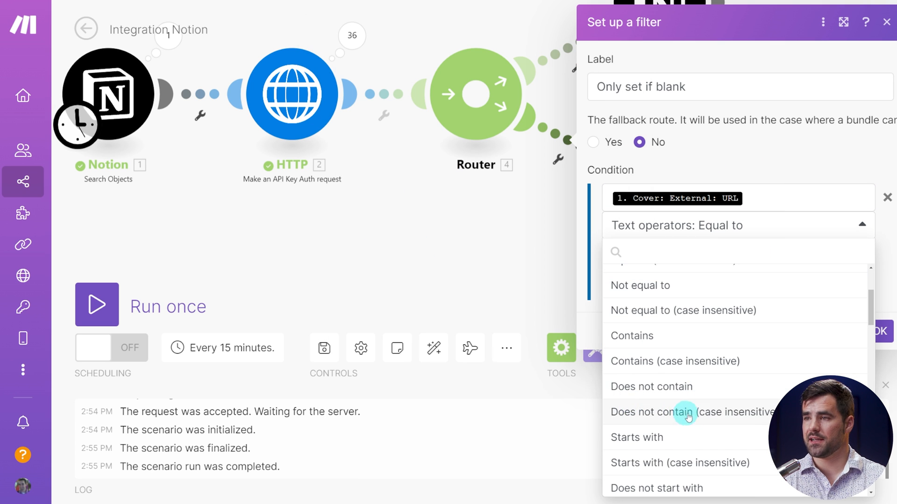
left_click(747, 415)
left_click(779, 254)
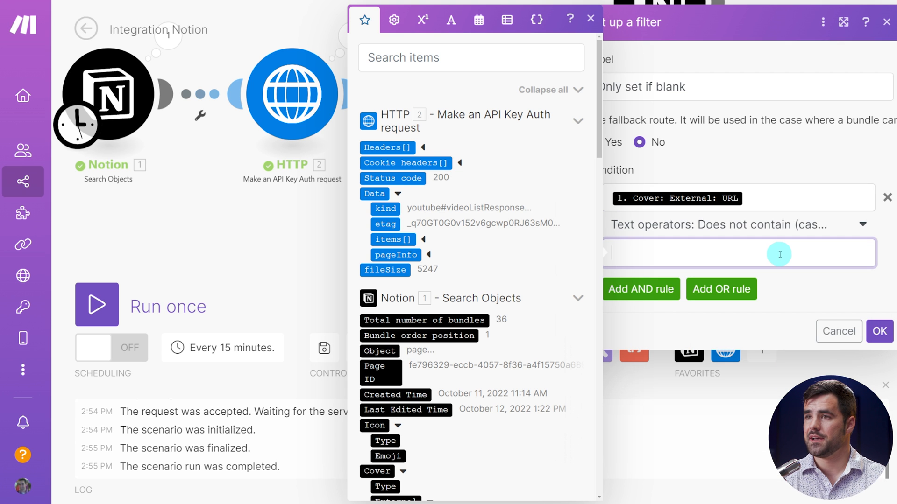
scroll(490, 222, "down", 1)
left_click(432, 199)
scroll(411, 201, "down", 1)
left_click(391, 202)
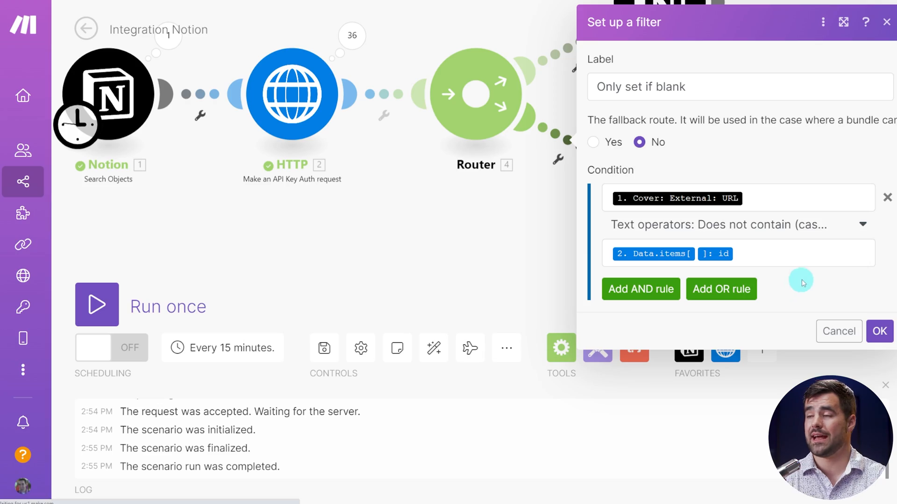
left_click(879, 331)
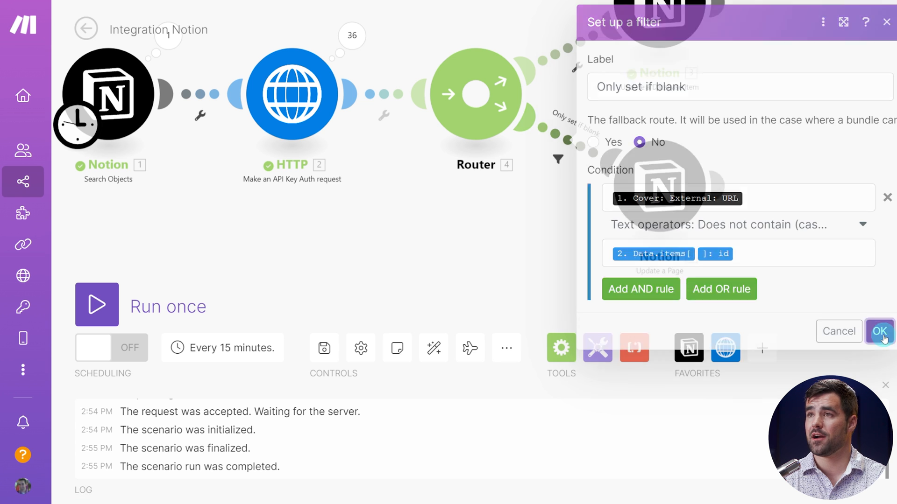
Inspect the HTTP module's last run output, expanding Operation 1's Data collection down to its first item.
scroll(772, 131, "up", 2)
scroll(700, 123, "down", 2)
left_click_drag(391, 52, 503, 187)
left_click(447, 181)
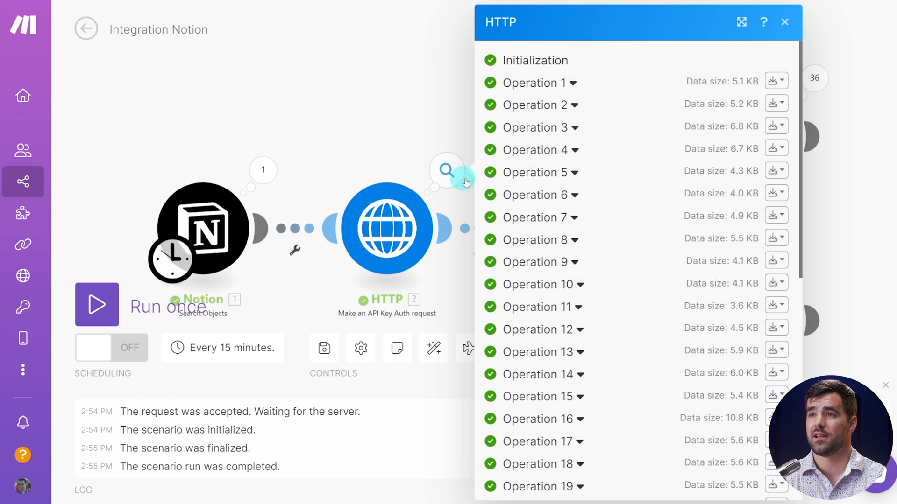
left_click(588, 84)
scroll(585, 205, "down", 4)
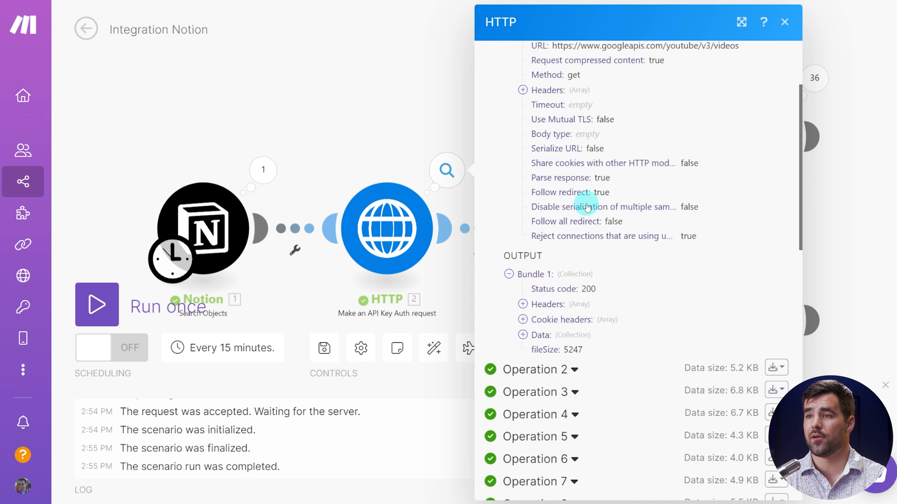
left_click(524, 331)
scroll(567, 331, "down", 3)
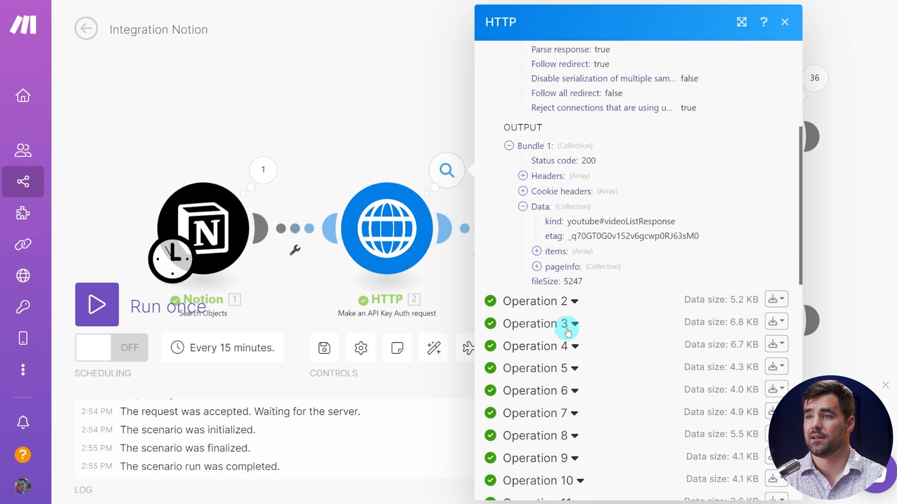
left_click(537, 253)
scroll(539, 234, "down", 2)
left_click(550, 182)
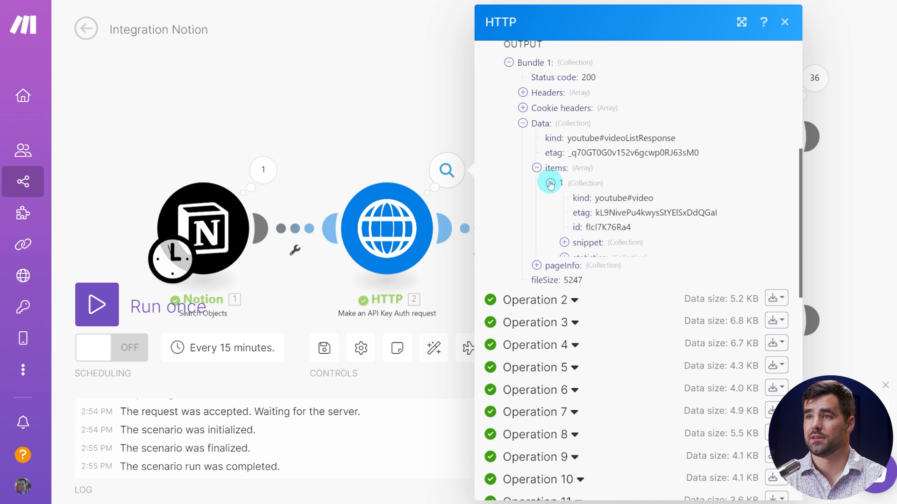
Expand the item's snippet thumbnails down to the maxres collection and enlarge the output window to read its full URL.
scroll(558, 196, "down", 1)
left_click(564, 201)
left_click(591, 293)
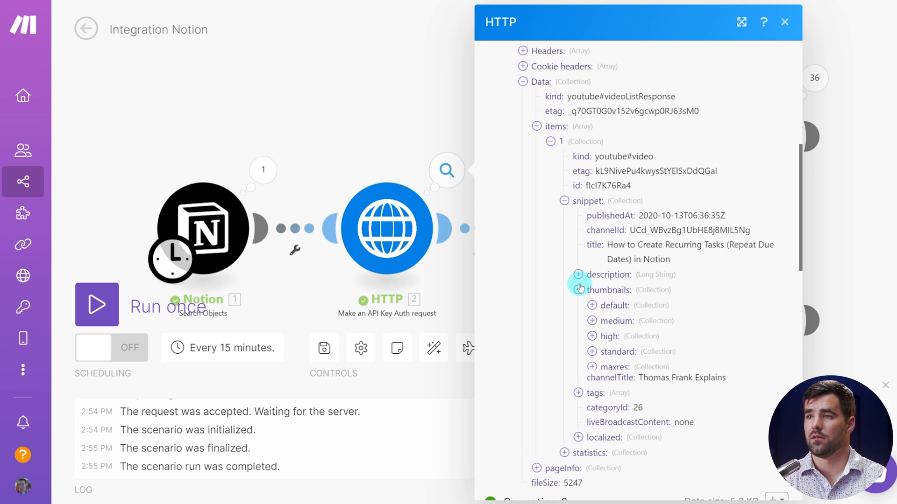
scroll(592, 299, "down", 2)
left_click(592, 284)
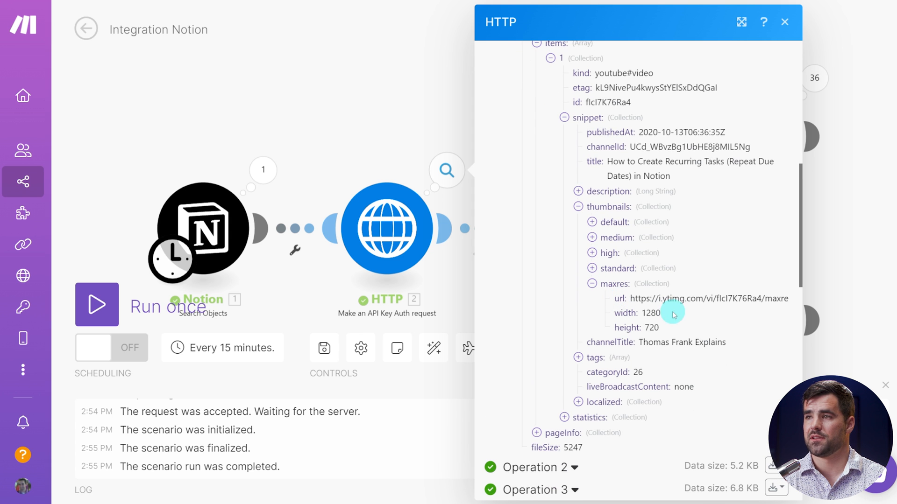
left_click(741, 22)
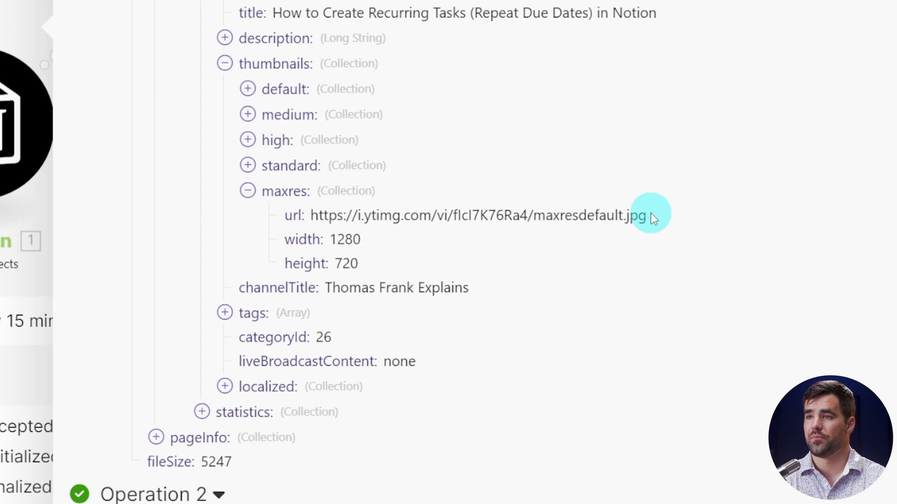
Copy the maxres thumbnail URL, open it in the browser to check the image, and close the HTTP output in Make.
left_click_drag(653, 218, 316, 221)
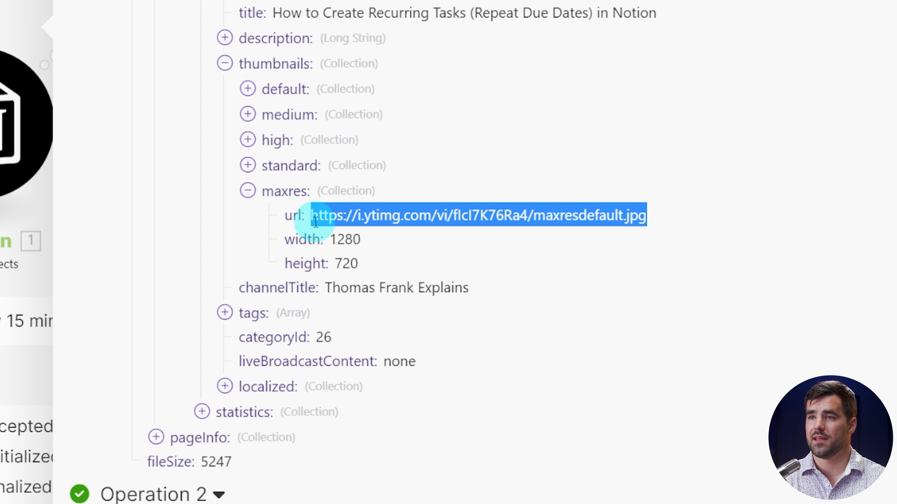
key("ctrl+c")
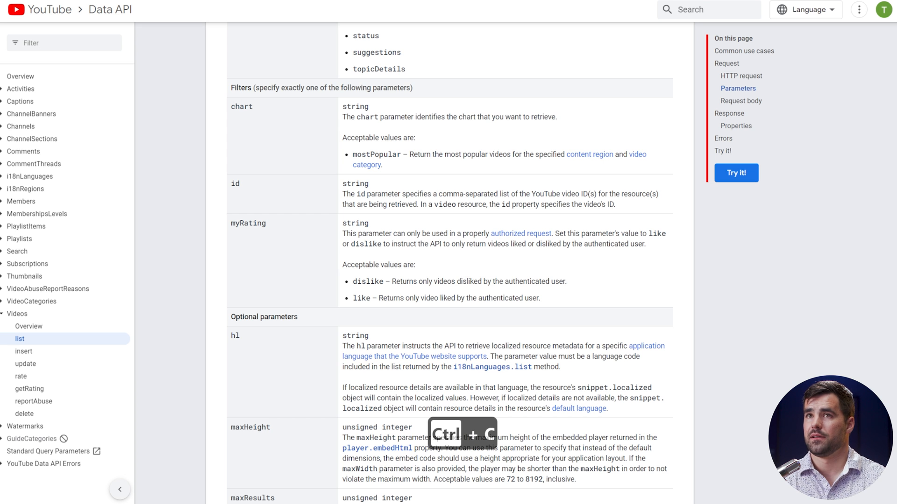
key("ctrl+v")
key("Return")
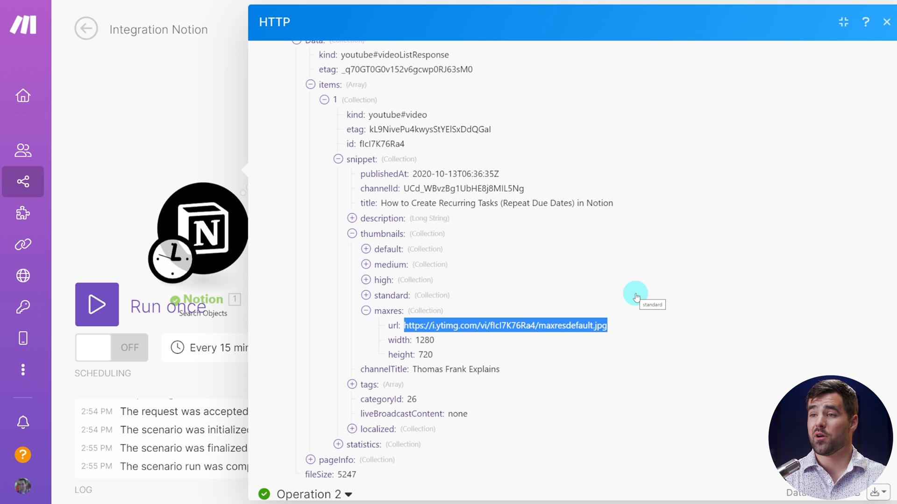
left_click(887, 24)
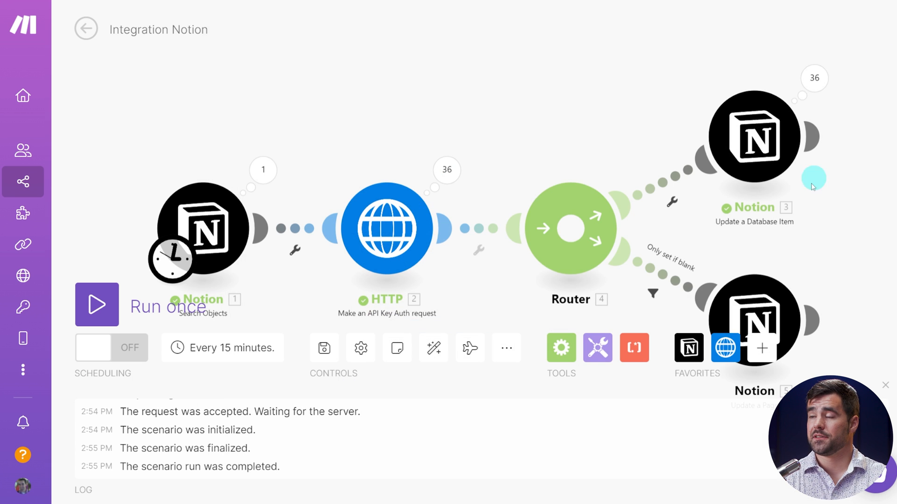
Save the Integration Notion scenario with its new cover-setting route.
left_click_drag(858, 237, 813, 187)
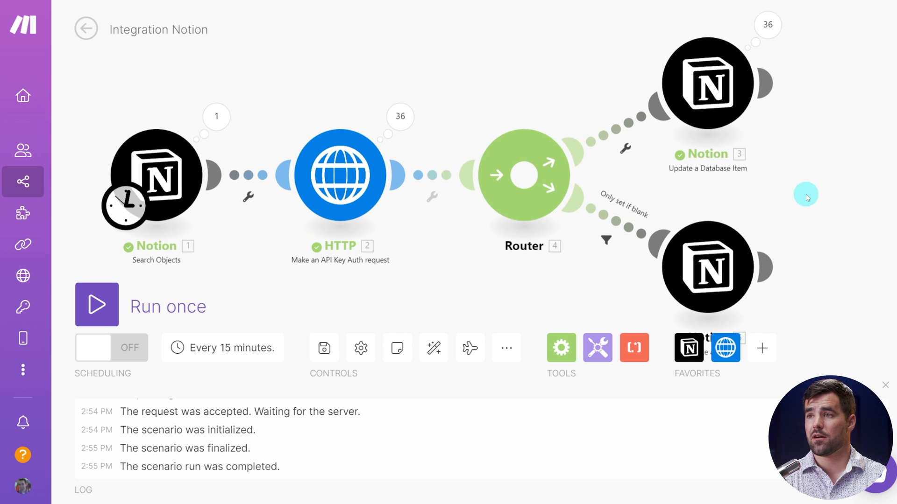
scroll(806, 195, "down", 2)
scroll(763, 190, "down", 1)
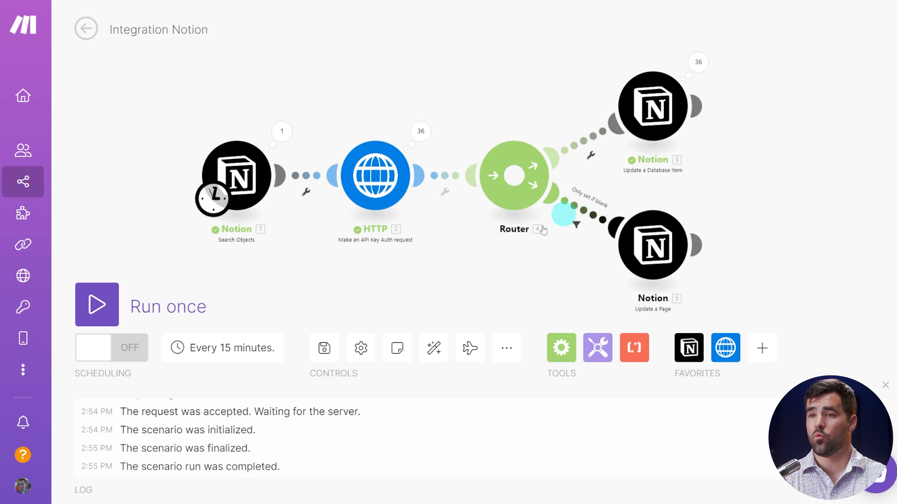
left_click(325, 350)
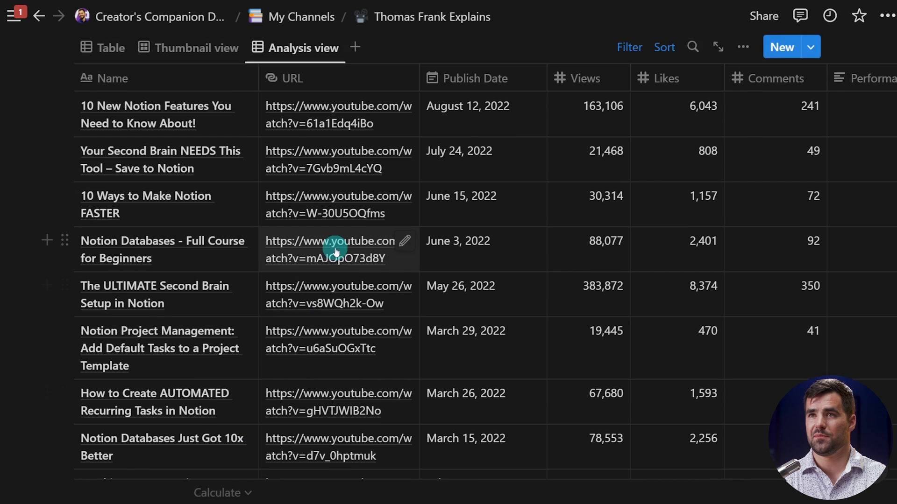
Switch to Notion, show Completed Projects in the Thumbnail view and look over the video cards' covers.
scroll(335, 250, "up", 3)
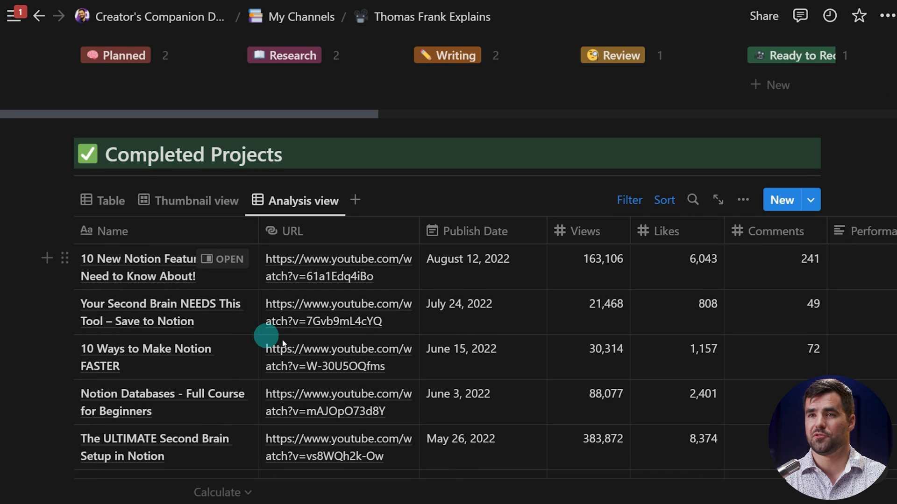
scroll(414, 234, "down", 1)
left_click(196, 159)
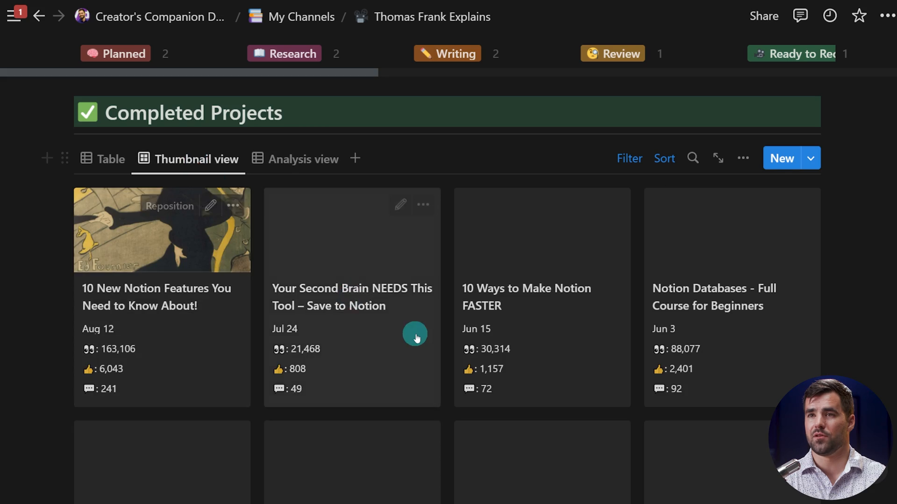
scroll(416, 336, "down", 10)
scroll(515, 240, "down", 15)
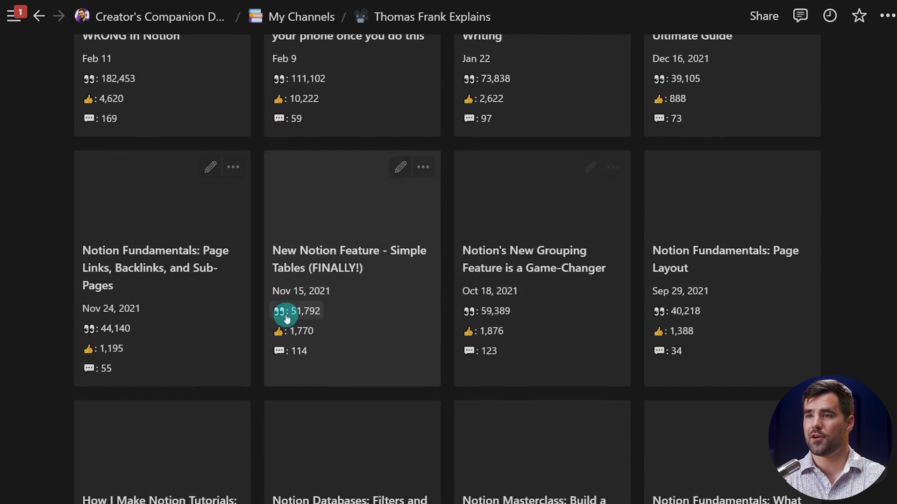
scroll(541, 311, "up", 5)
scroll(541, 310, "up", 12)
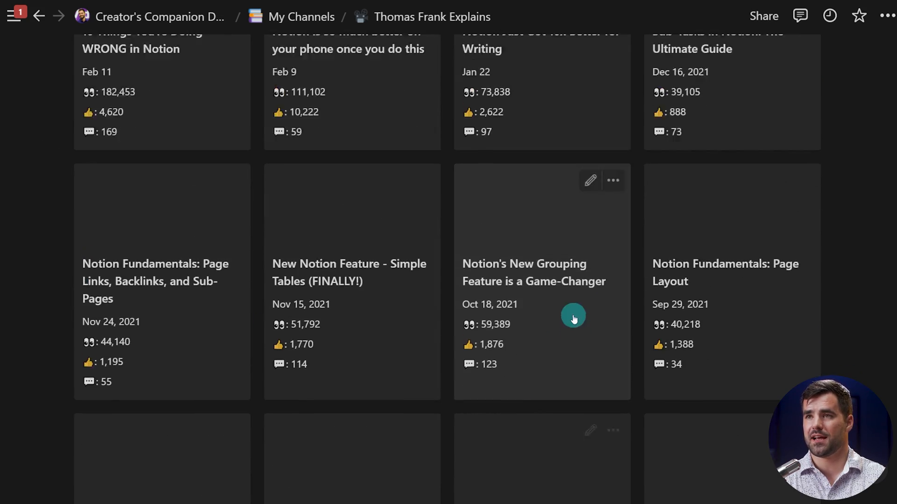
scroll(569, 350, "down", 4)
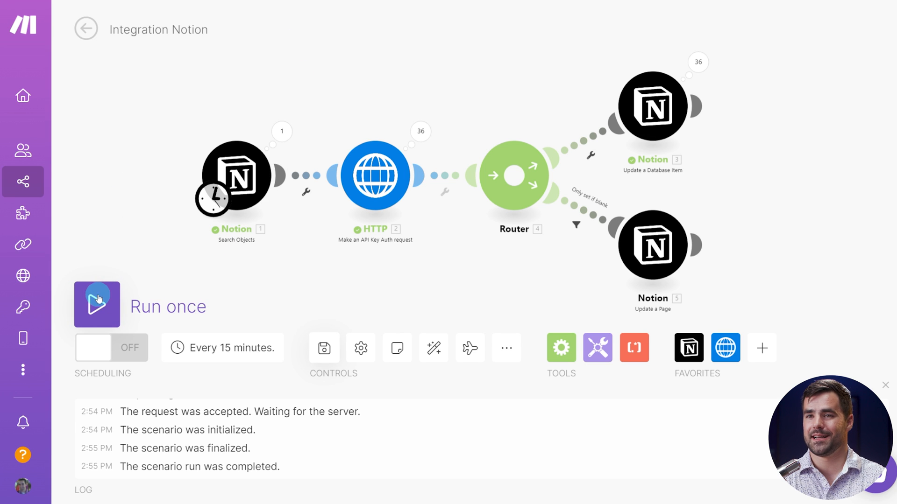
Run the scenario once in Make, and check the covers of the video cards in Notion's Thumbnail view.
left_click(97, 304)
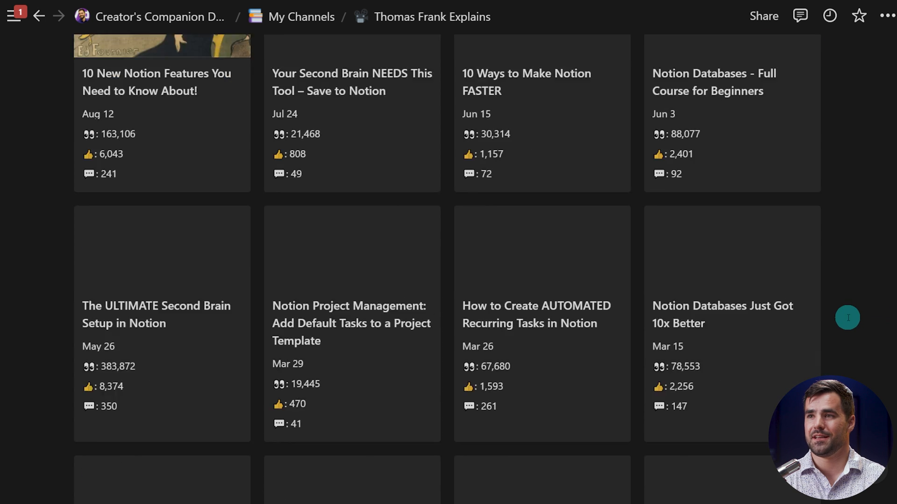
scroll(848, 319, "down", 20)
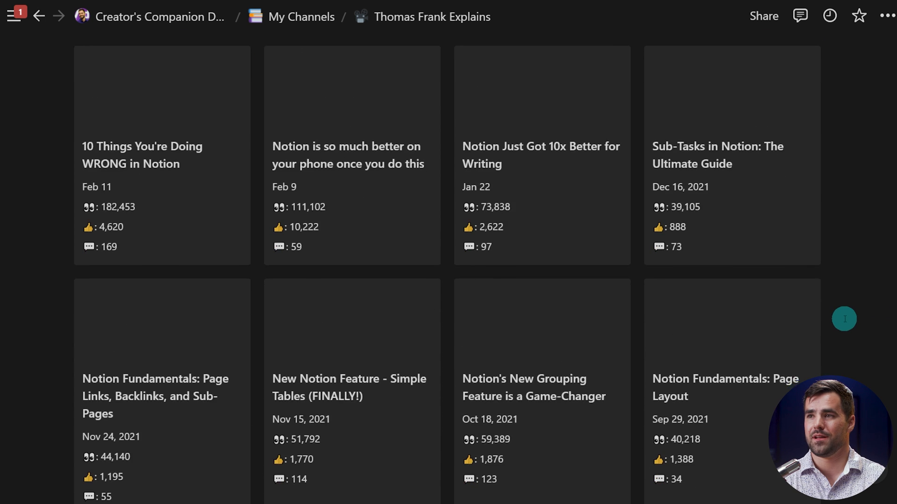
scroll(845, 319, "up", 20)
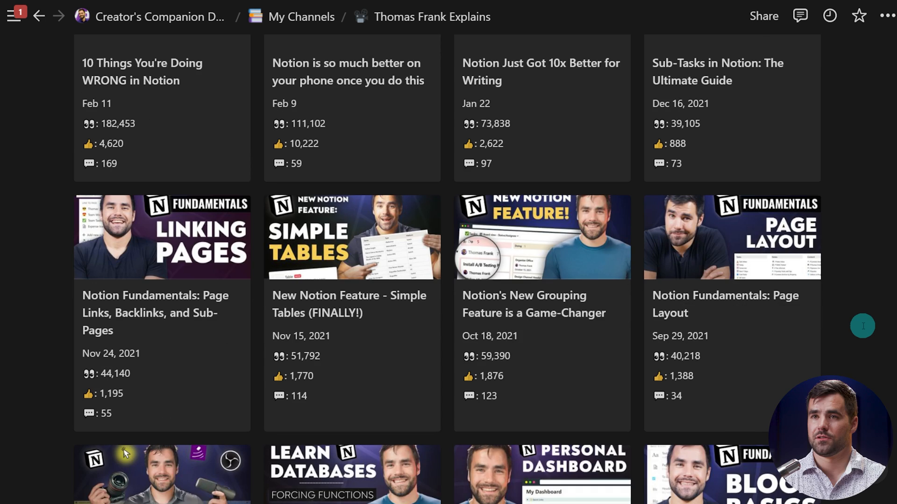
scroll(862, 326, "up", 5)
scroll(863, 326, "up", 1)
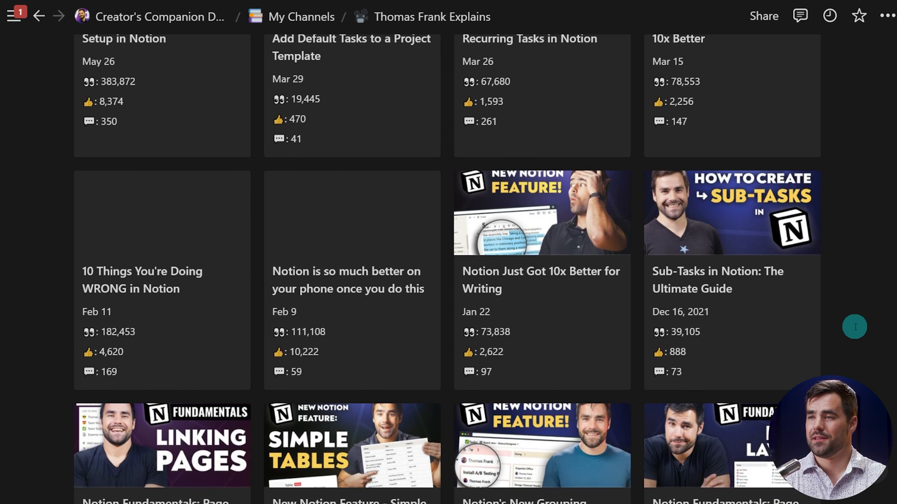
scroll(855, 327, "up", 5)
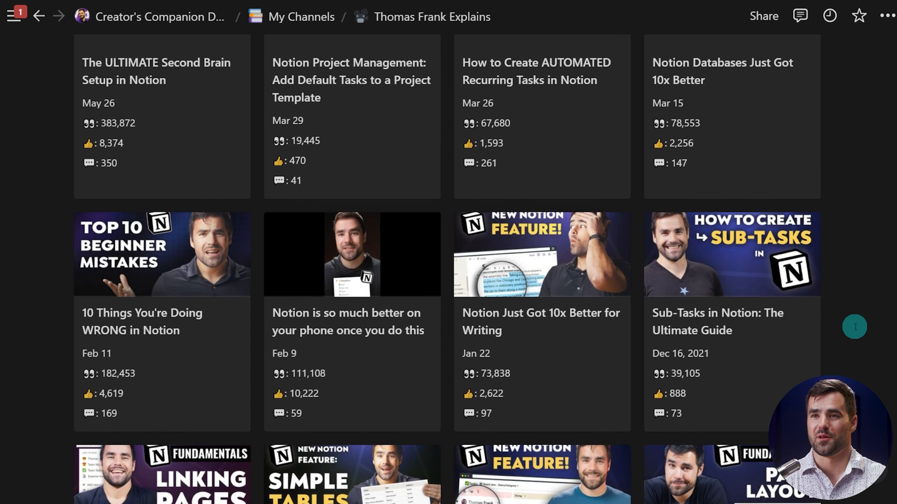
scroll(855, 327, "up", 4)
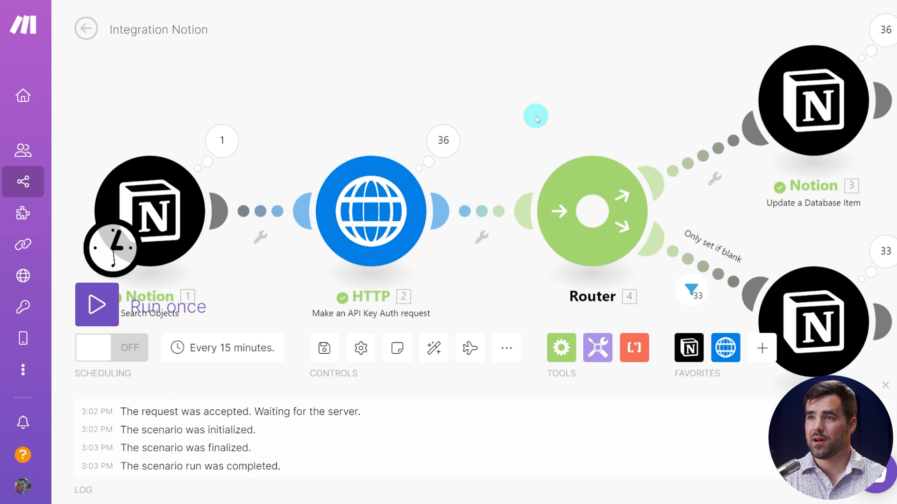
scroll(528, 103, "down", 3)
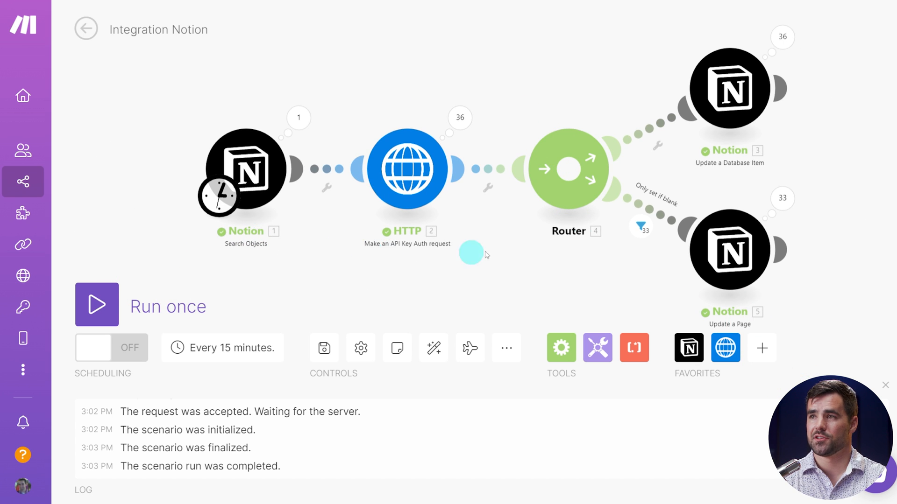
left_click_drag(876, 242, 873, 229)
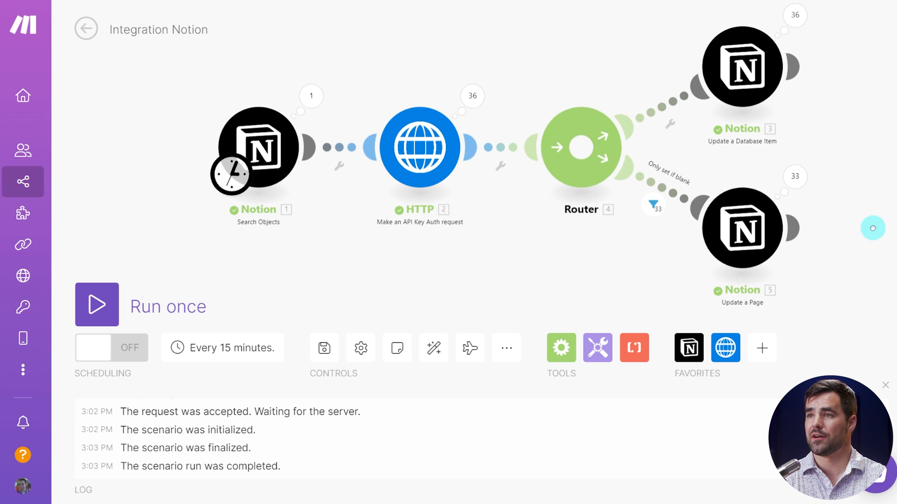
mouse_move(829, 199)
left_click_drag(833, 132, 805, 140)
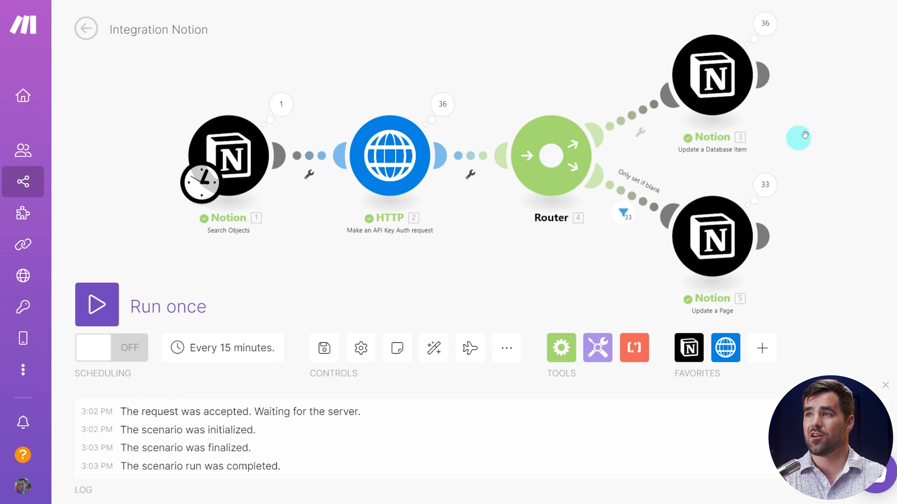
scroll(799, 138, "up", 1)
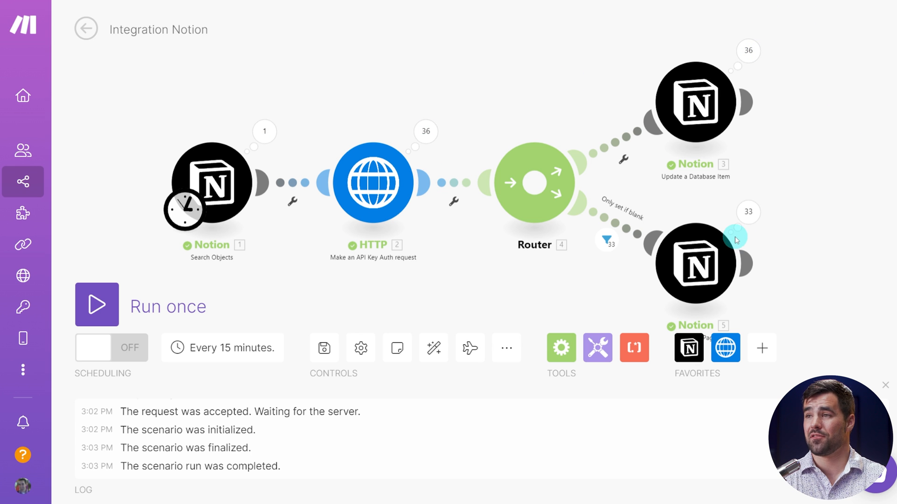
scroll(825, 243, "left", 1)
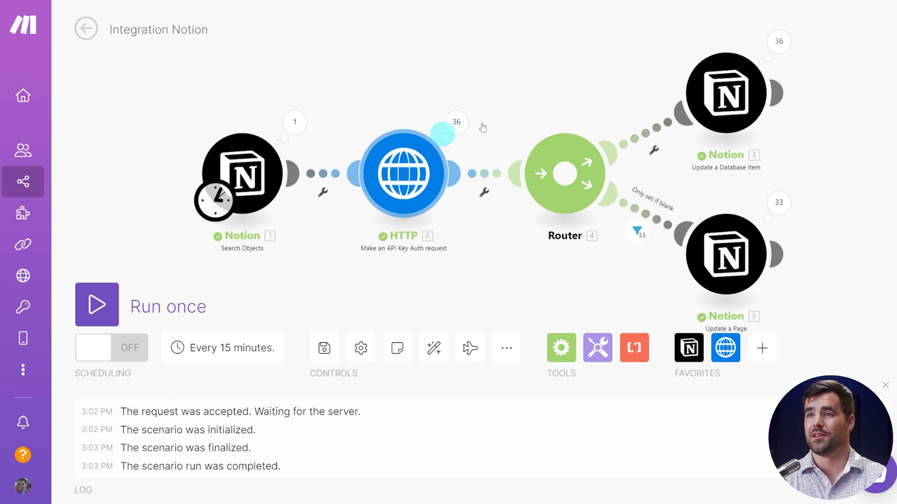
left_click_drag(595, 66, 568, 60)
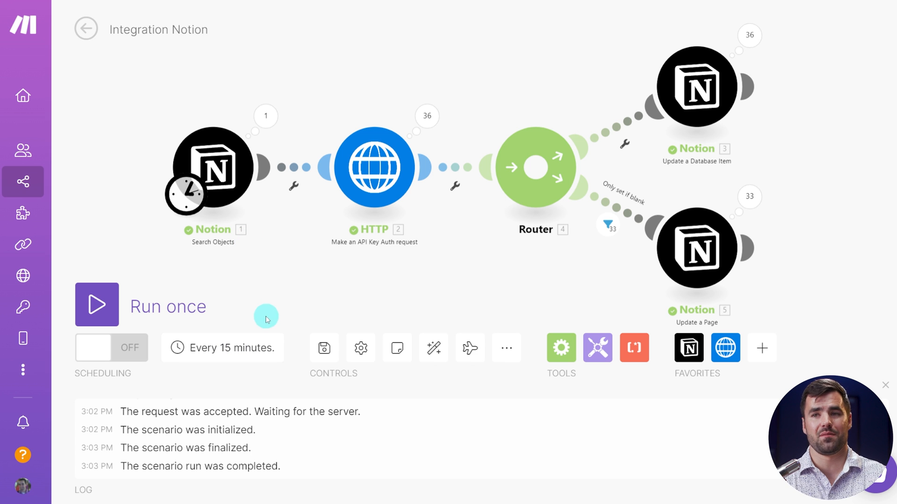
Set the scenario's schedule in Make to run on days of the week, with Monday selected.
left_click(225, 350)
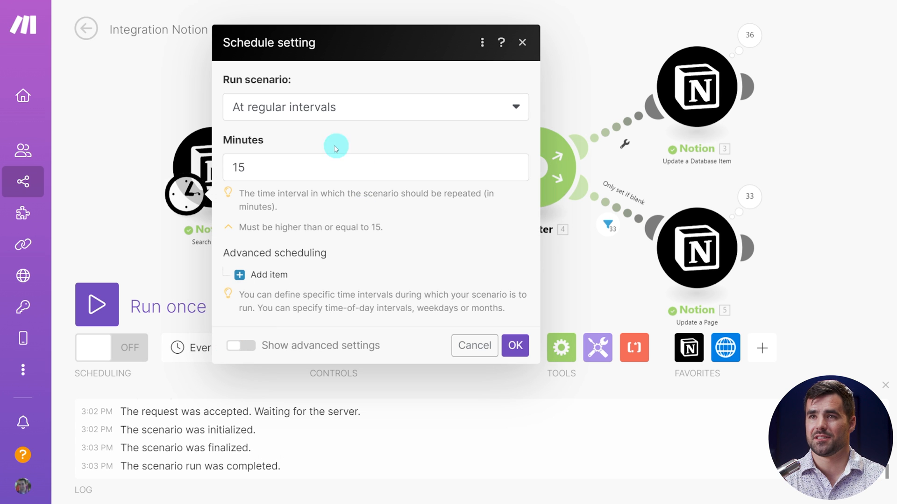
left_click(309, 112)
left_click(286, 207)
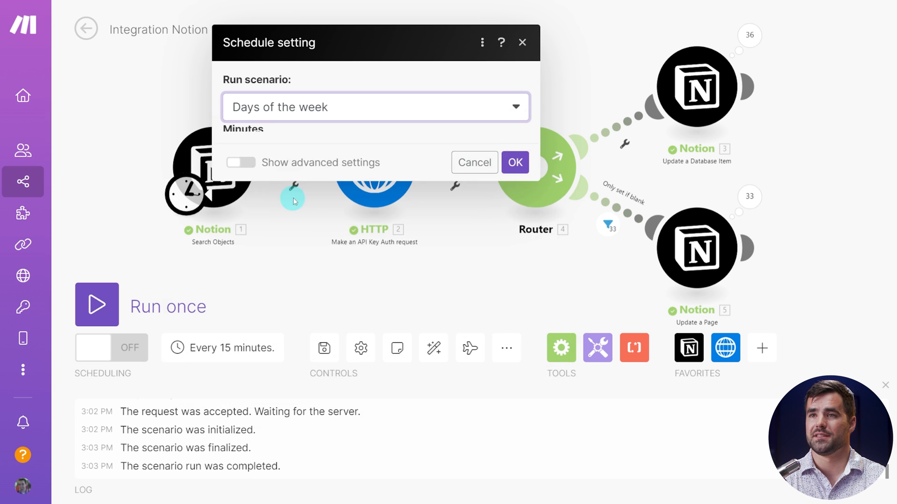
left_click(237, 148)
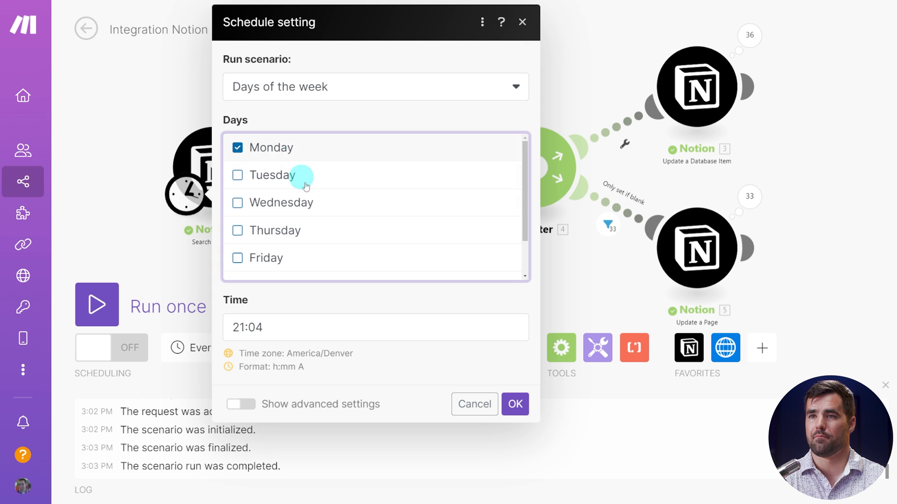
Set the schedule's run time to 12:00 PM and confirm the schedule setting.
left_click(308, 325)
left_click(584, 377)
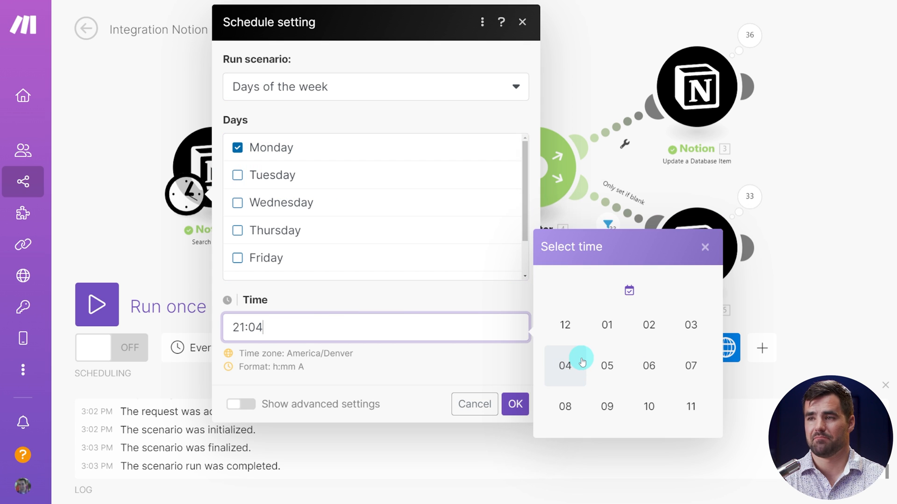
left_click(581, 362)
left_click(654, 367)
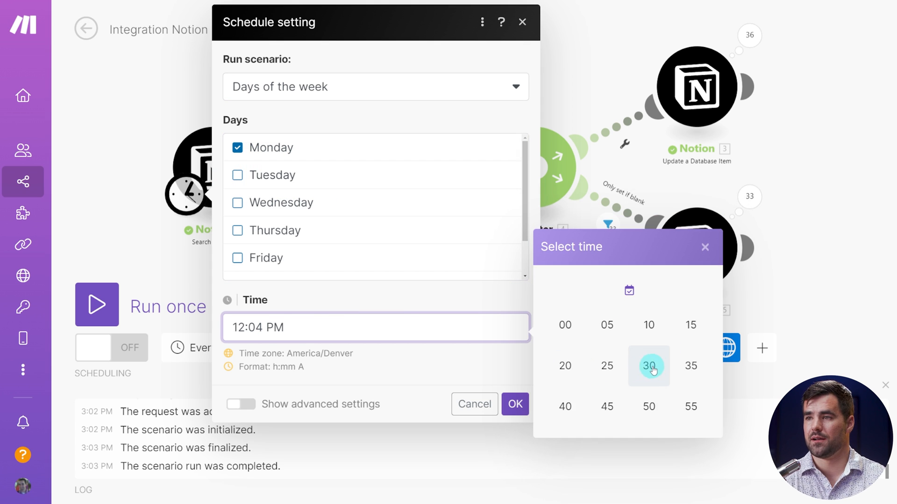
left_click(568, 326)
left_click(467, 367)
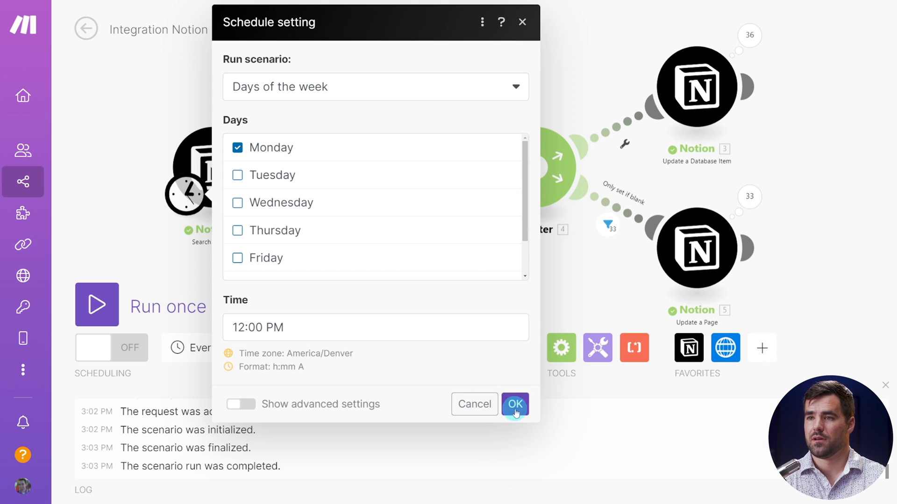
left_click(515, 404)
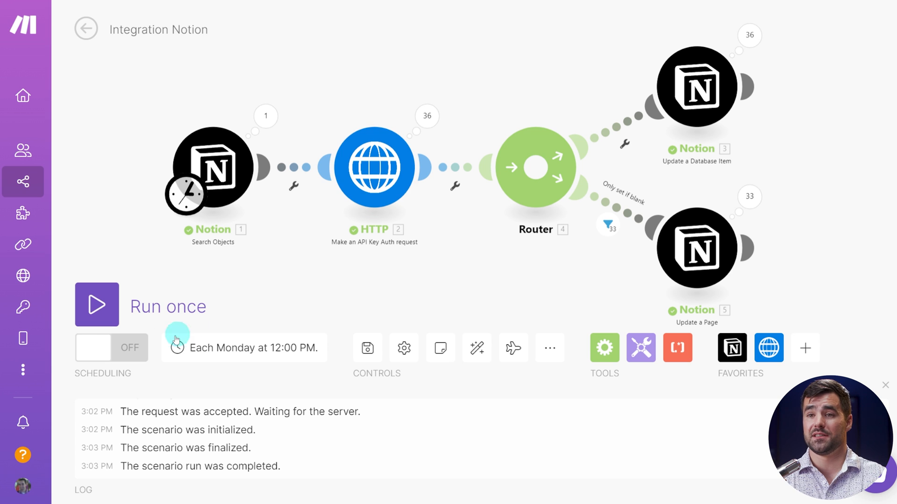
Turn the scenario's scheduling on and leave the editor, saving the changes.
left_click(111, 358)
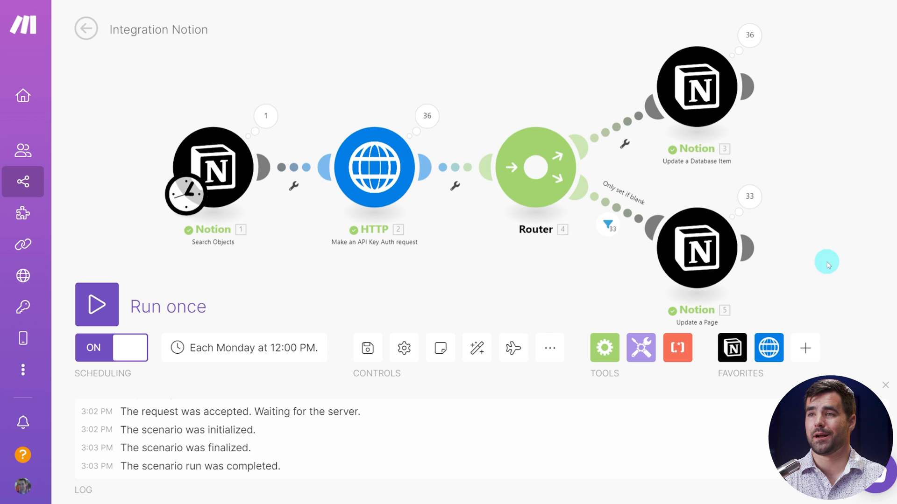
left_click(87, 34)
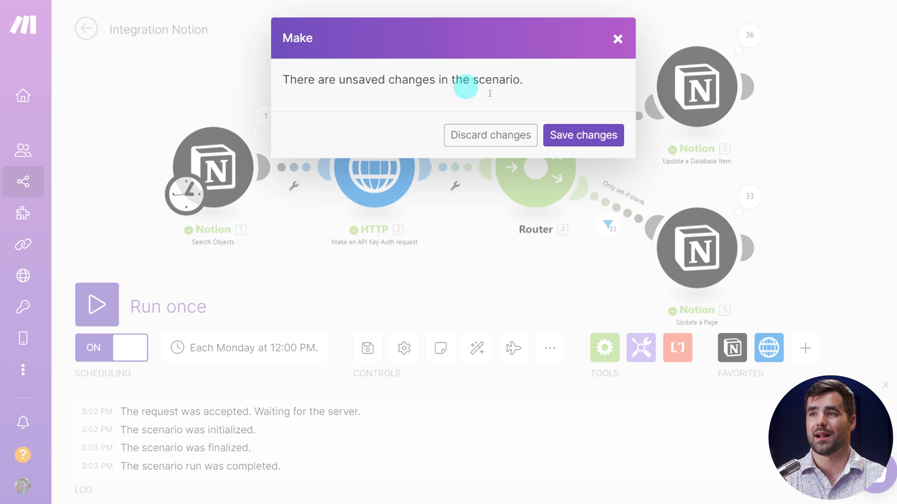
left_click(599, 136)
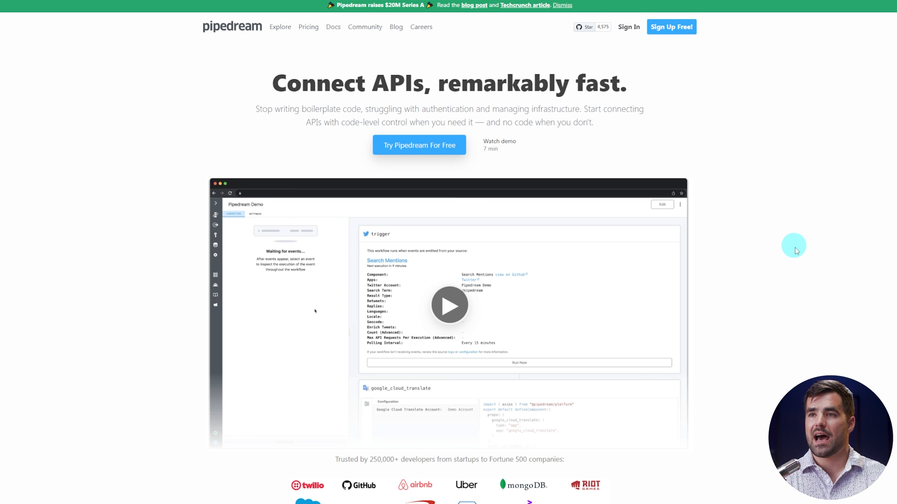
scroll(795, 251, "down", 1)
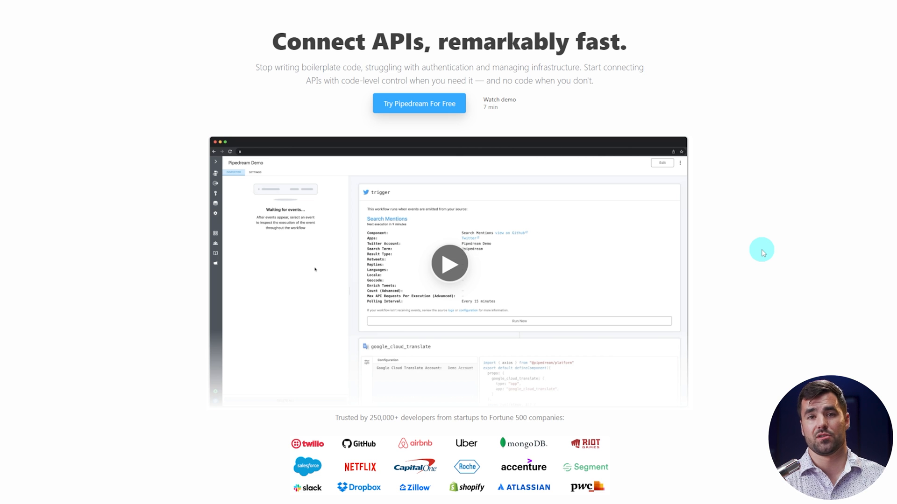
scroll(697, 166, "up", 1)
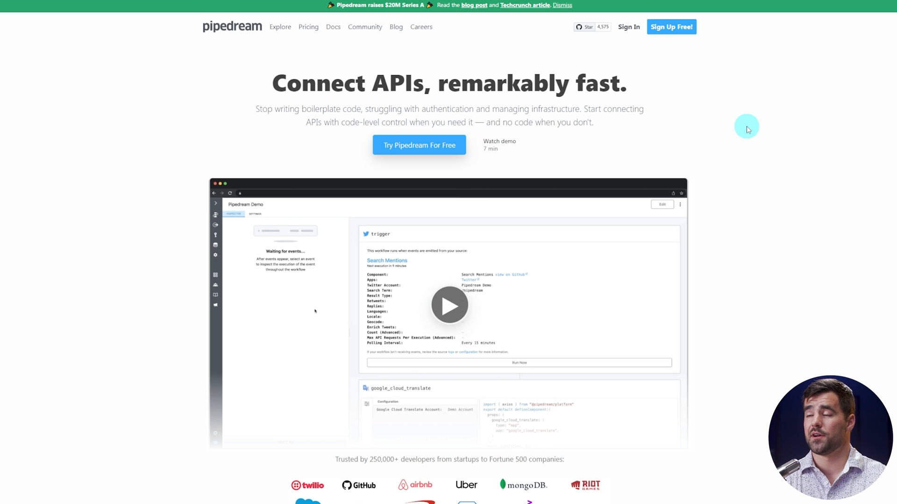
scroll(717, 279, "down", 2)
scroll(805, 238, "down", 8)
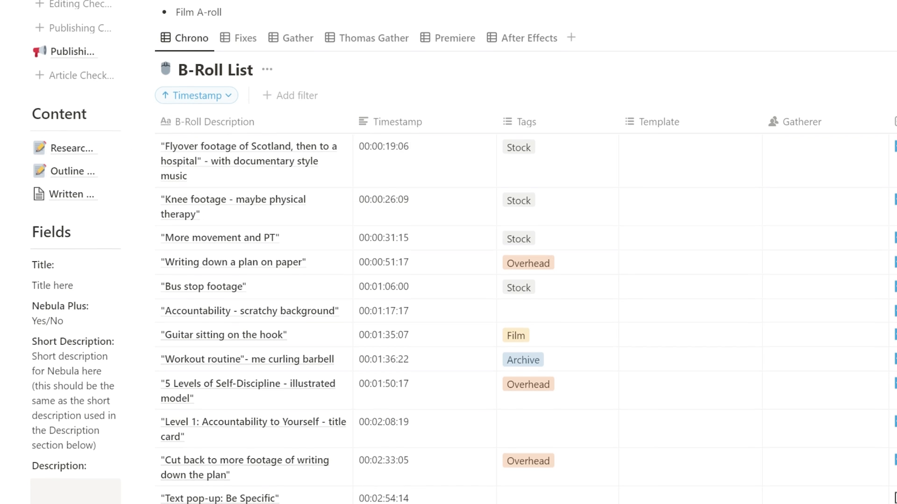
Change the sort of Notion's B-Roll List in the Chrono view to the Tags property, and look through the sorted entries.
left_click(229, 96)
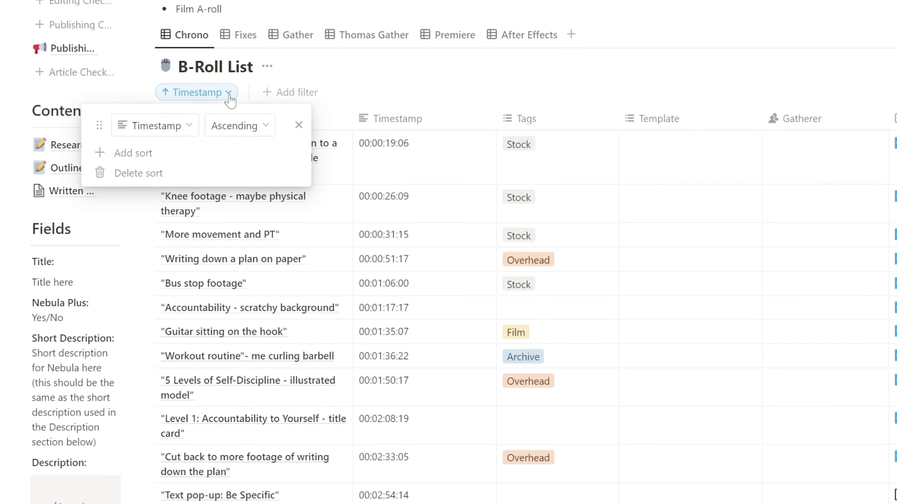
left_click(171, 126)
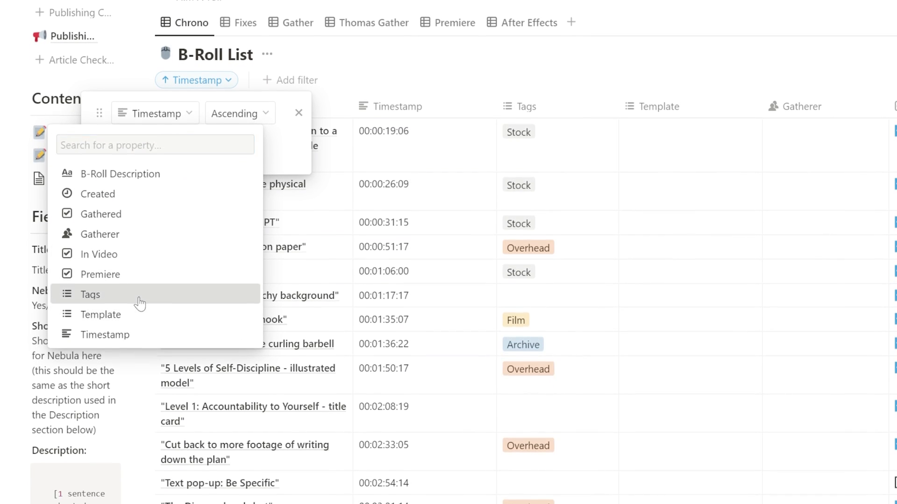
left_click(125, 302)
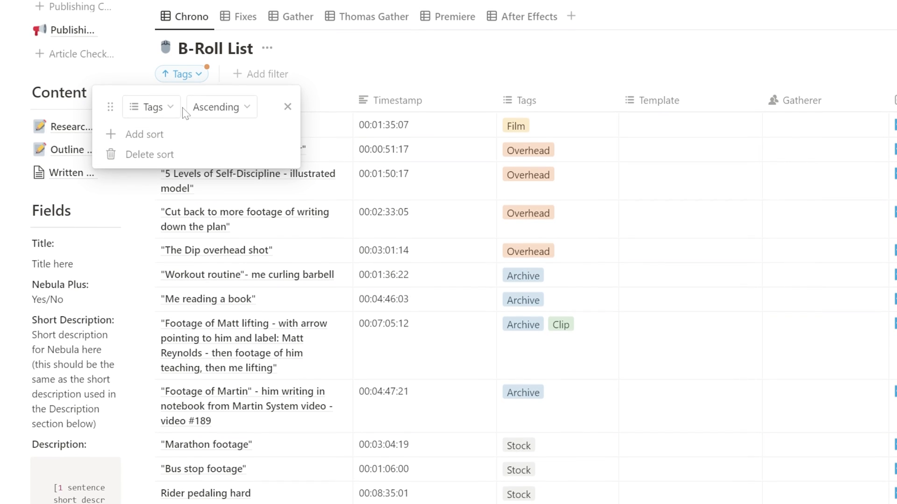
left_click(563, 144)
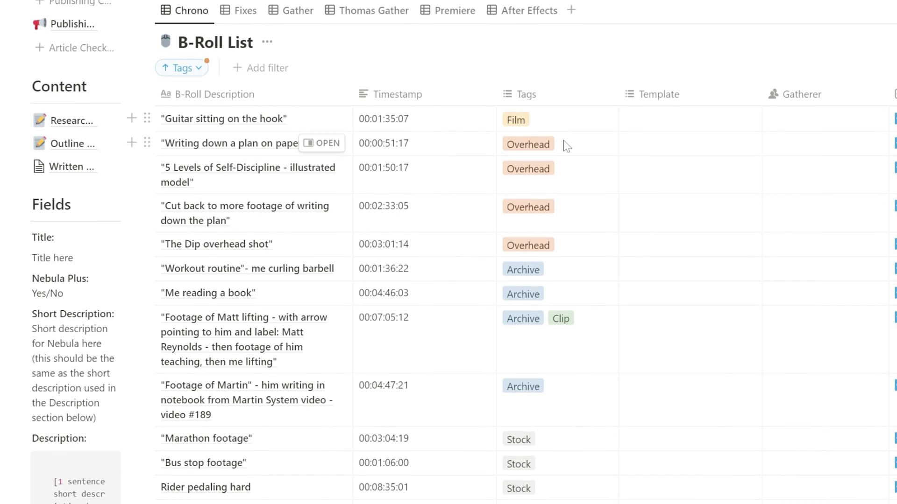
scroll(550, 149, "down", 3)
scroll(550, 148, "down", 1)
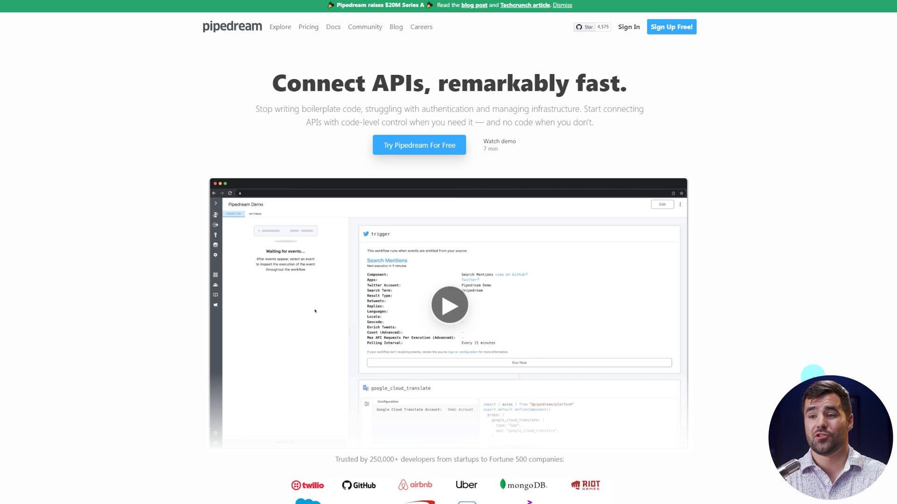
left_click(202, 488)
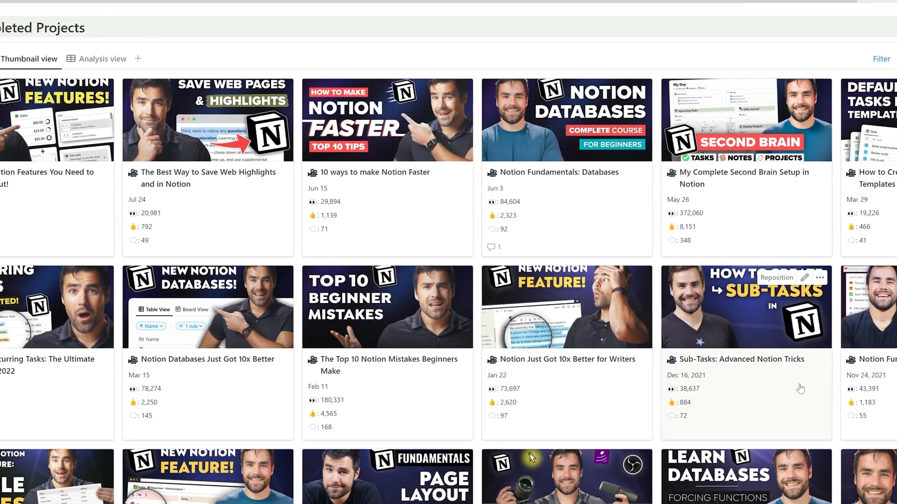
scroll(796, 387, "down", 1)
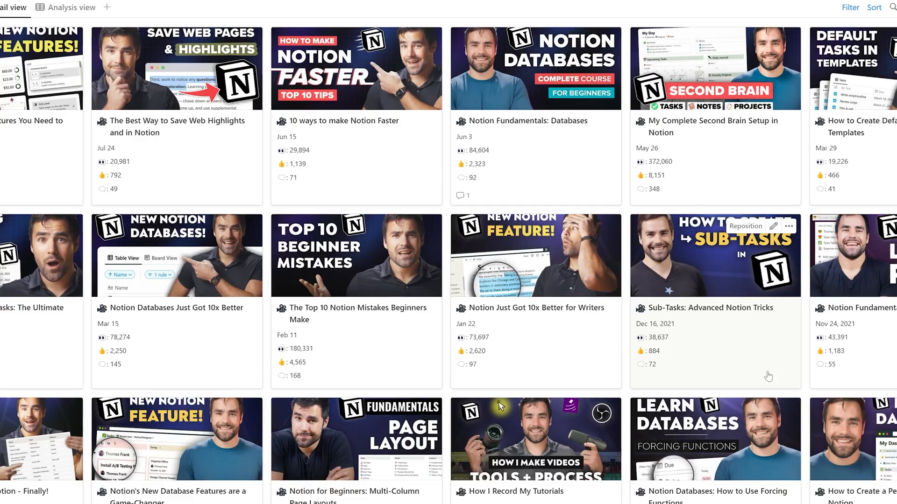